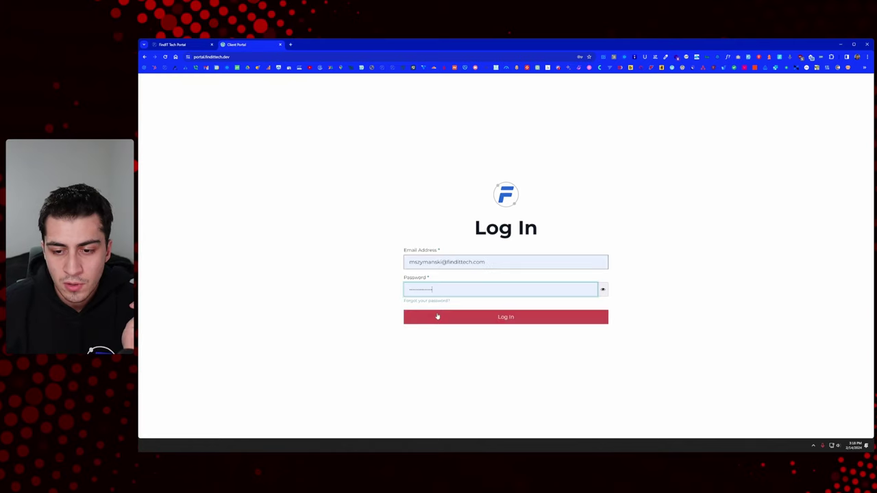
# Log in to the client portal with the filled-in credentials and look over the tasks on its dashboard page.
pyautogui.click(438, 316)
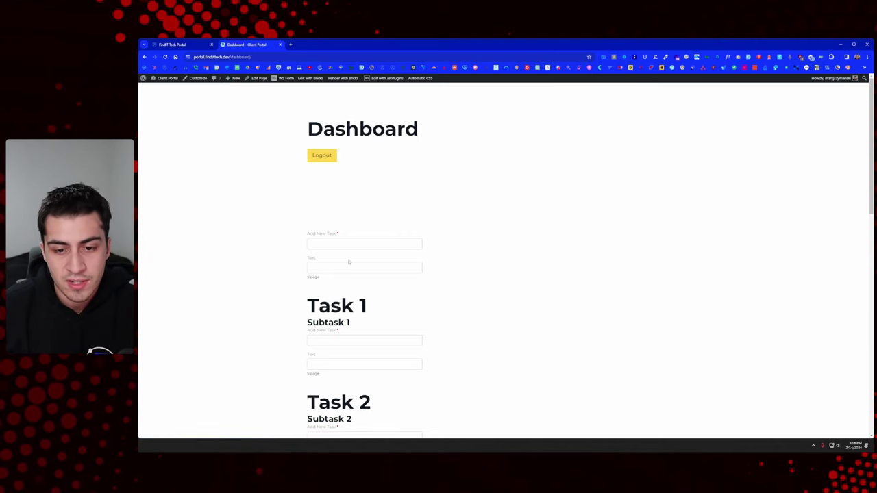
pyautogui.scroll(-5, 349, 262)
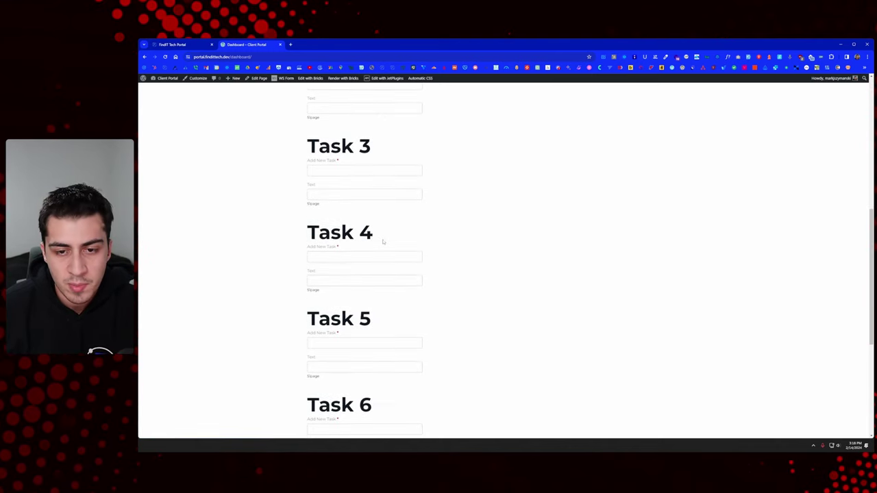
pyautogui.scroll(5, 383, 241)
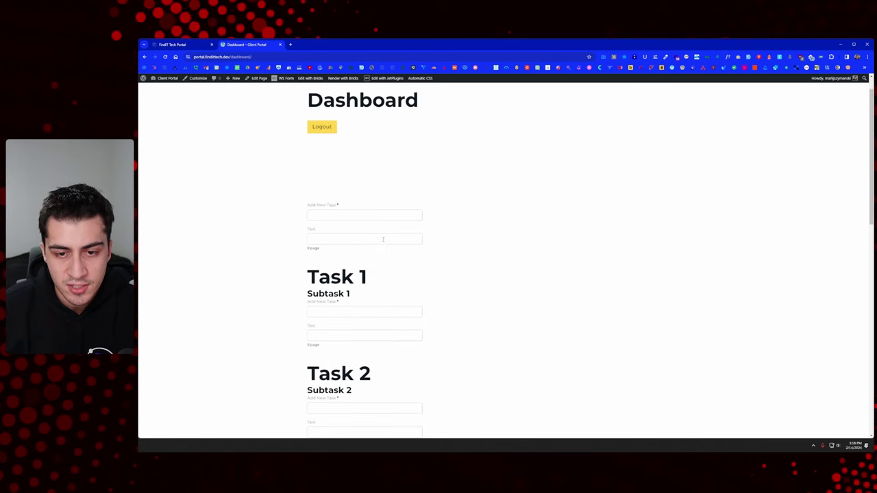
pyautogui.scroll(1, 383, 239)
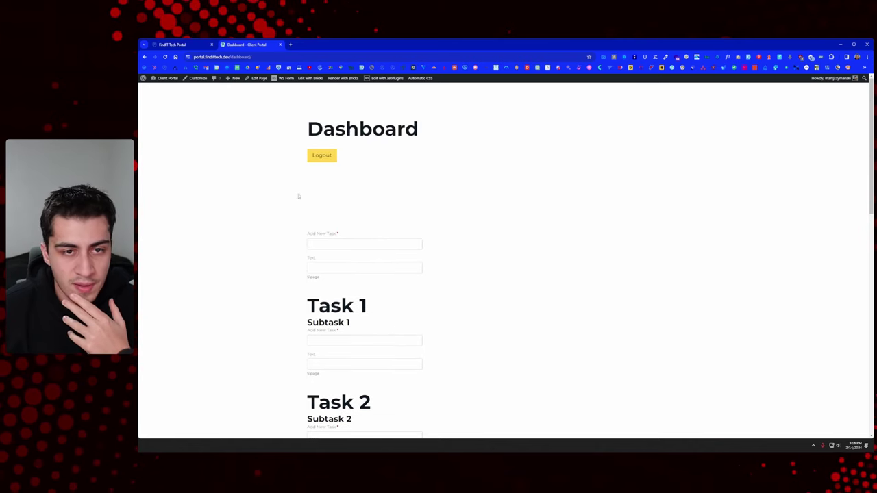
# Open the client portal's WordPress admin dashboard in a new browser tab and switch to it.
pyautogui.moveTo(171, 78)
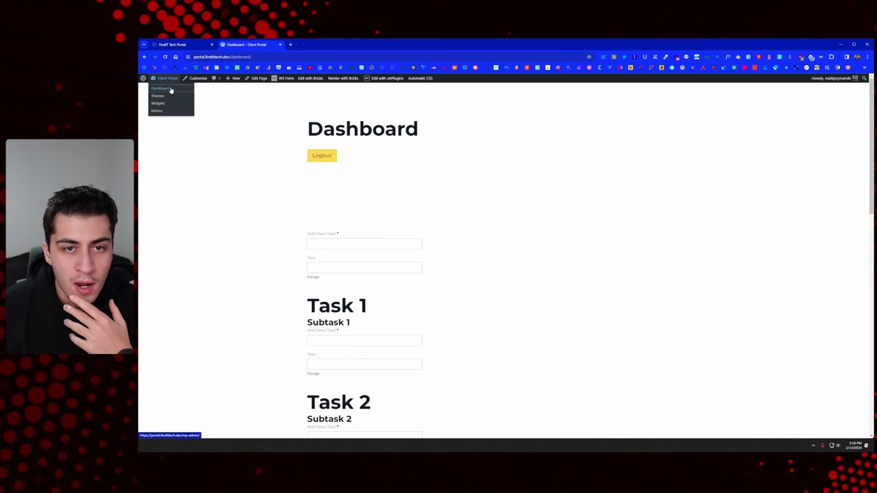
pyautogui.middleClick(170, 90)
pyautogui.click(304, 44)
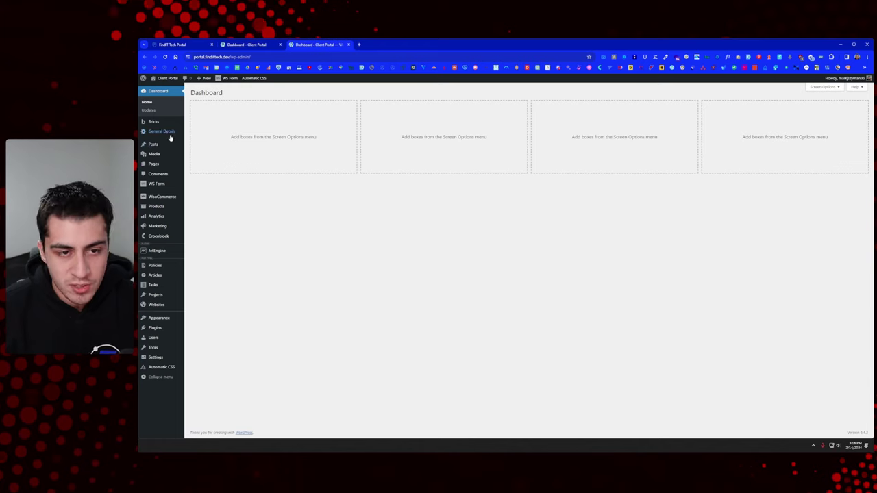
pyautogui.moveTo(170, 127)
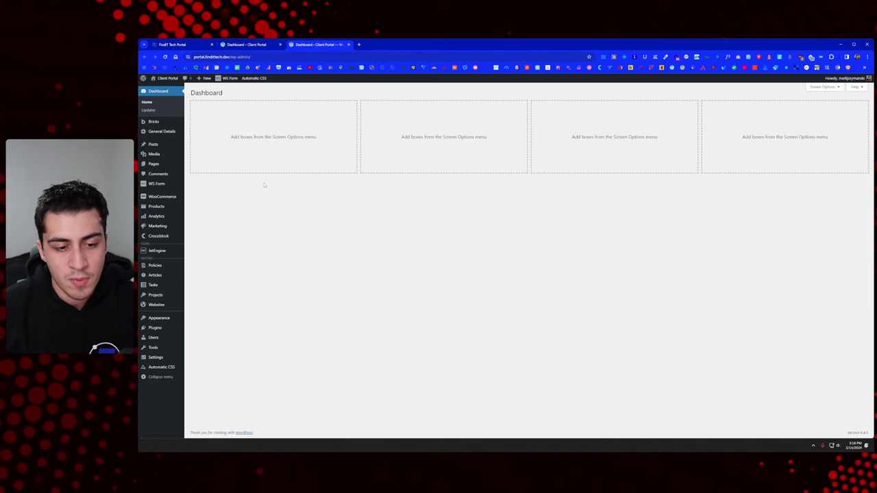
pyautogui.moveTo(174, 307)
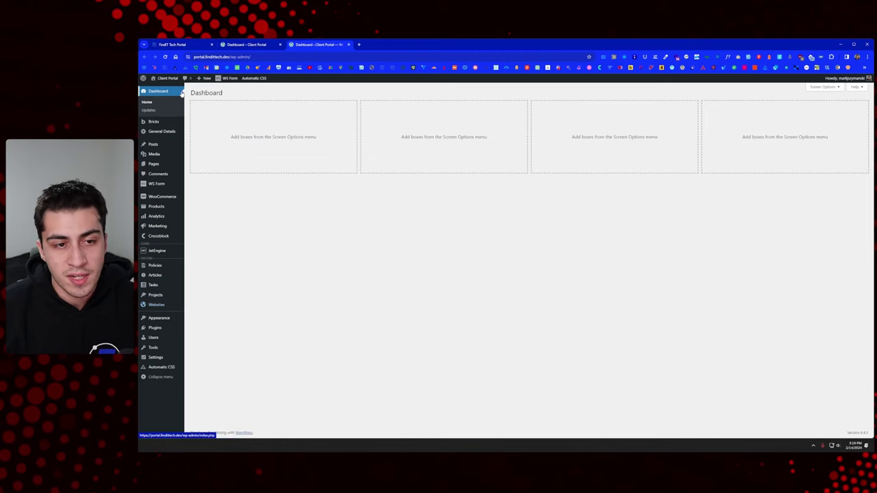
# Open the Bricks templates list in a new tab and start adding a new template.
pyautogui.middleClick(206, 130)
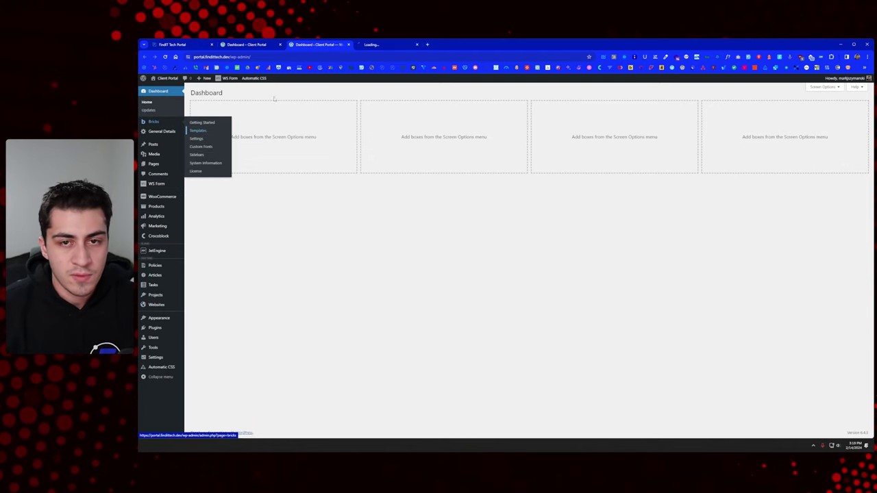
pyautogui.click(372, 45)
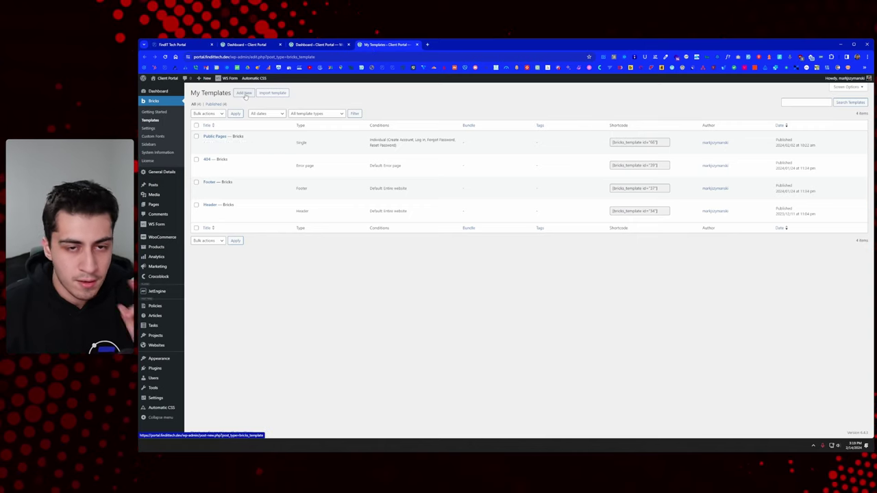
pyautogui.click(245, 95)
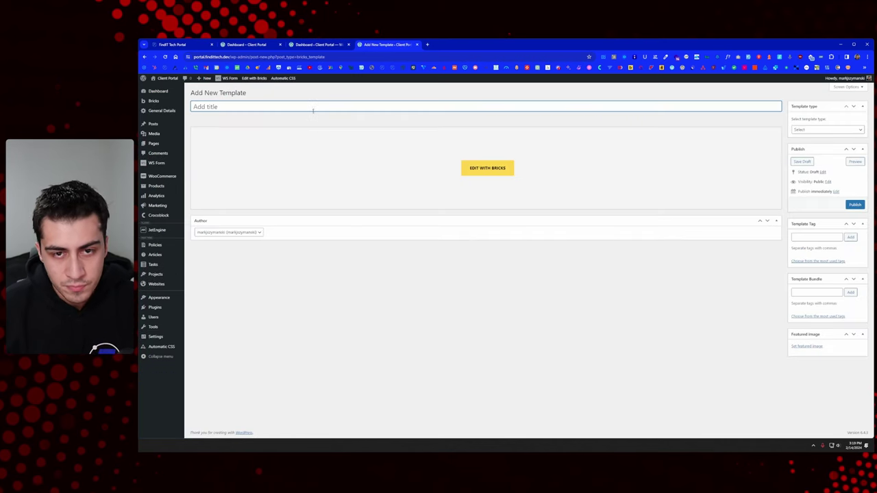
# Title the new template "Websites: Archive".
pyautogui.write('ARcive')
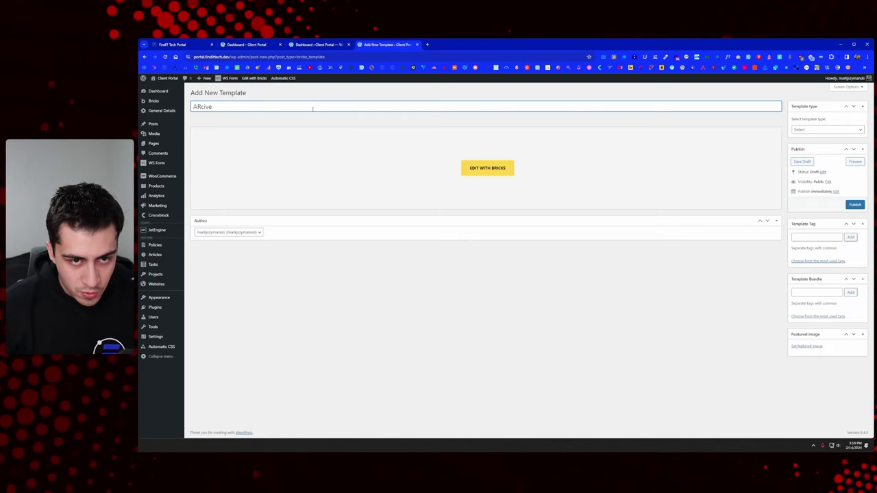
pyautogui.hotkey('ctrl', 'a')
pyautogui.write('Websites:Archive')
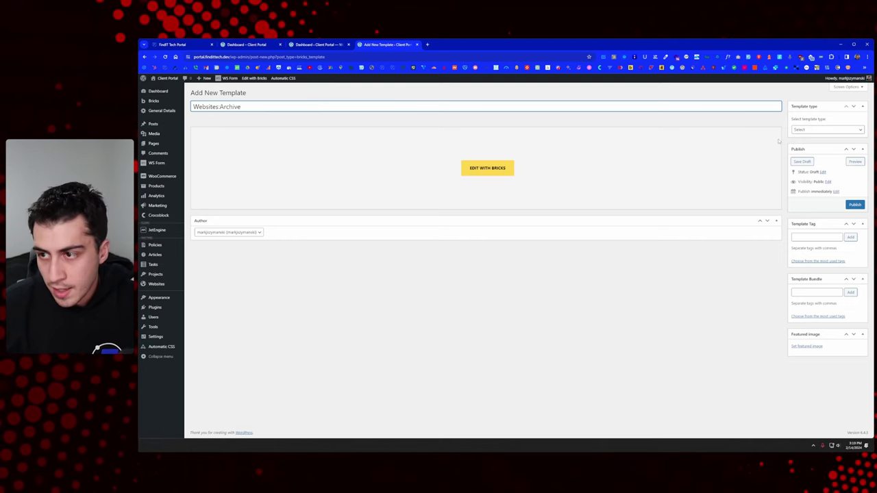
pyautogui.click(799, 132)
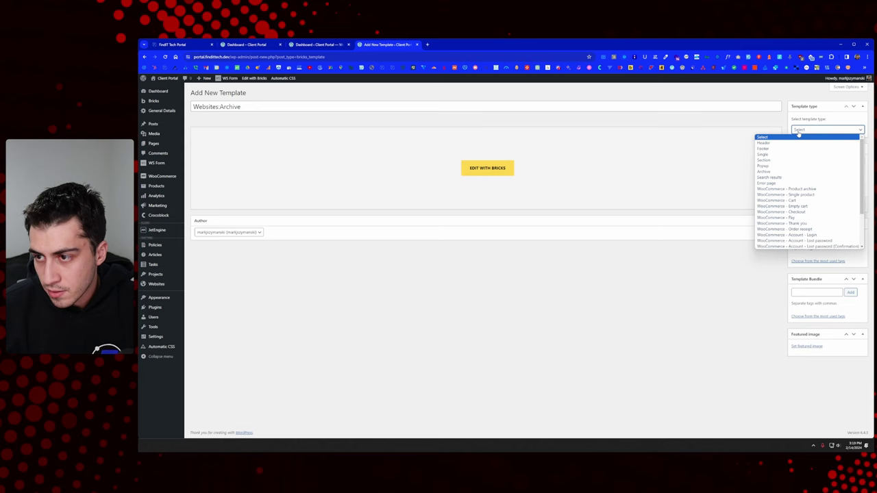
pyautogui.click(219, 106)
pyautogui.click(309, 118)
pyautogui.hotkey('ctrl', 'a')
pyautogui.press('BackSpace')
pyautogui.press('Return')
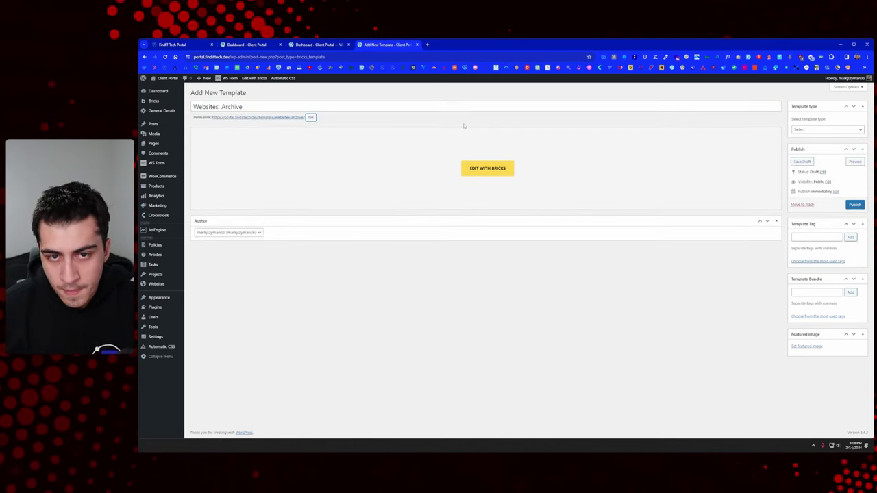
# Set the template type to Archive and publish the template.
pyautogui.click(844, 129)
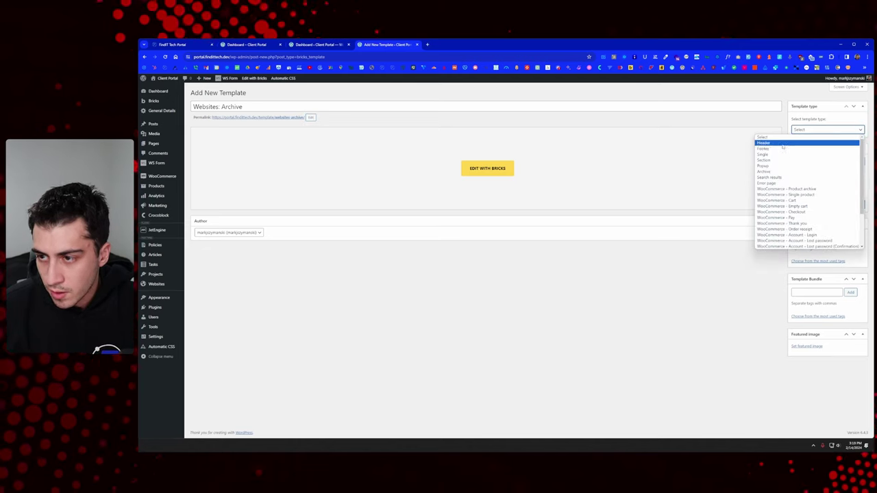
pyautogui.click(781, 171)
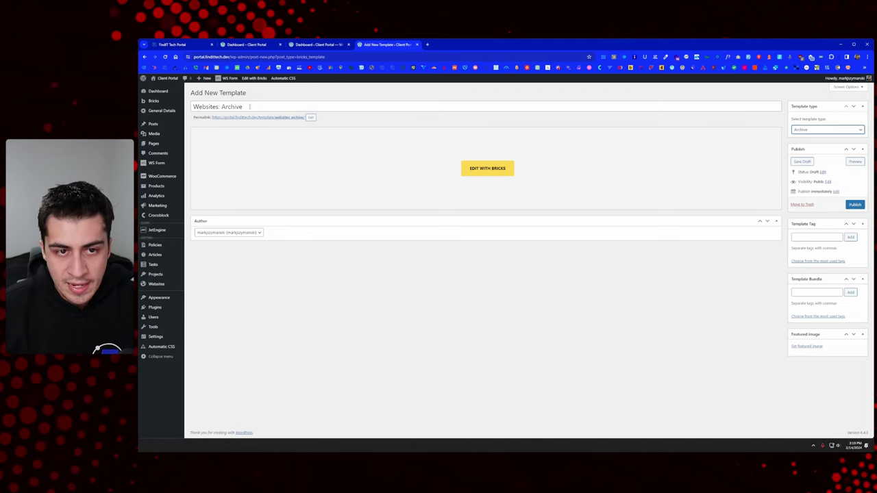
pyautogui.tripleClick(250, 107)
pyautogui.click(262, 107)
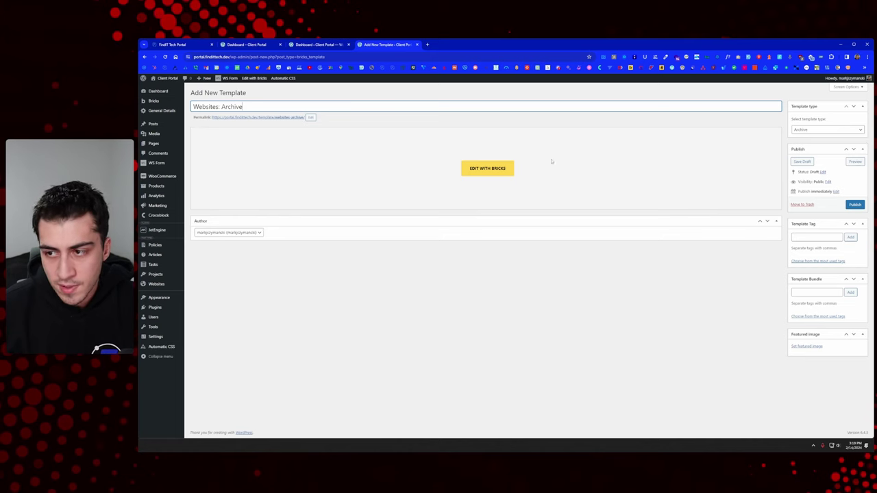
pyautogui.click(856, 205)
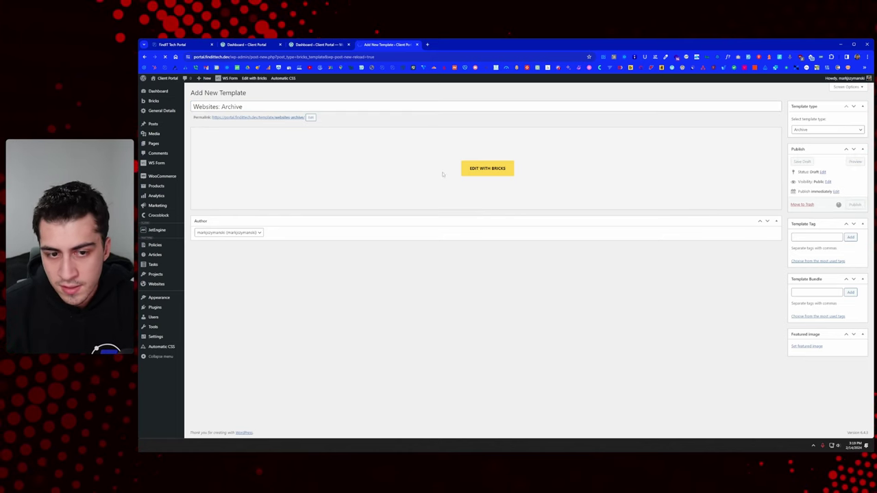
# Open the Websites: Archive template in the Bricks editor and add a section to the empty canvas.
pyautogui.click(487, 187)
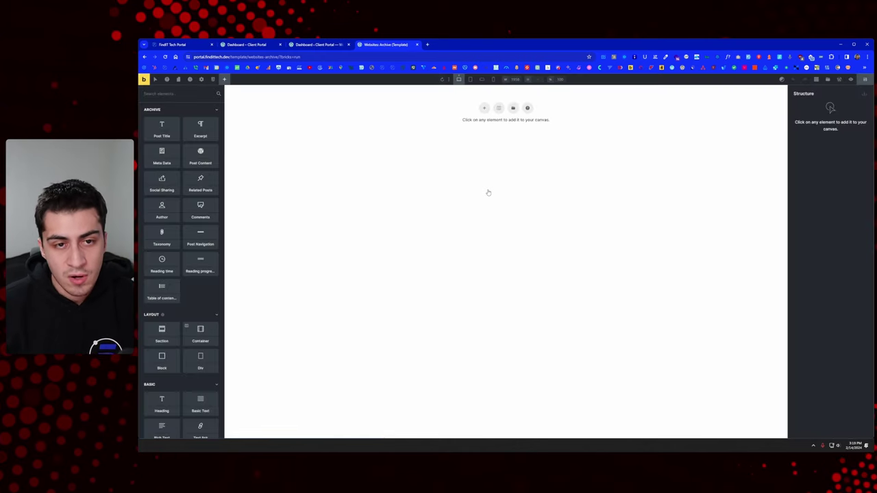
pyautogui.click(485, 108)
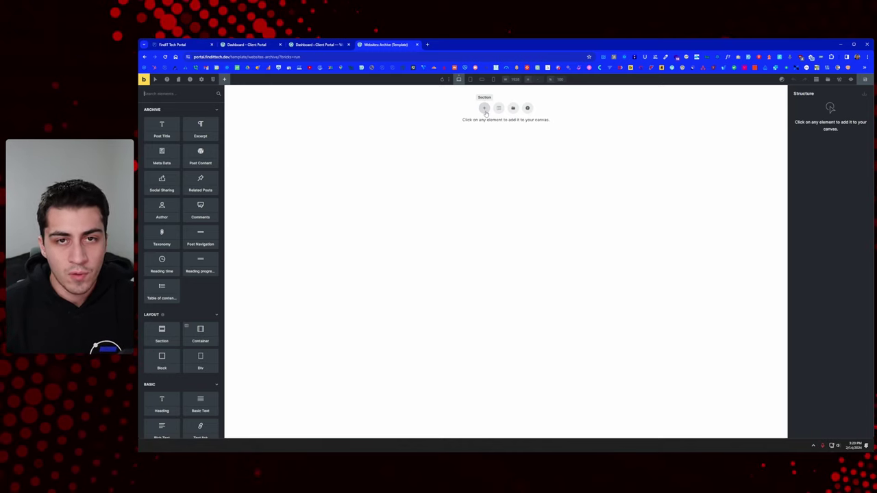
pyautogui.click(485, 110)
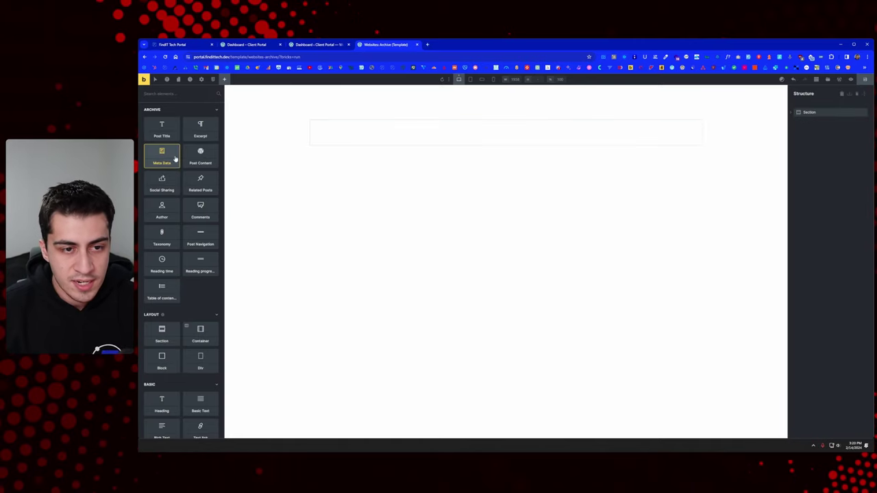
pyautogui.scroll(-1, 190, 319)
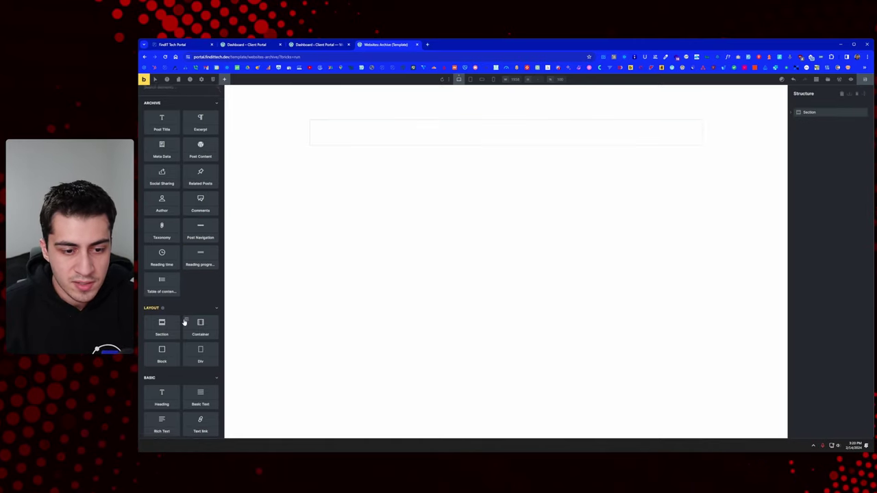
pyautogui.scroll(1, 190, 316)
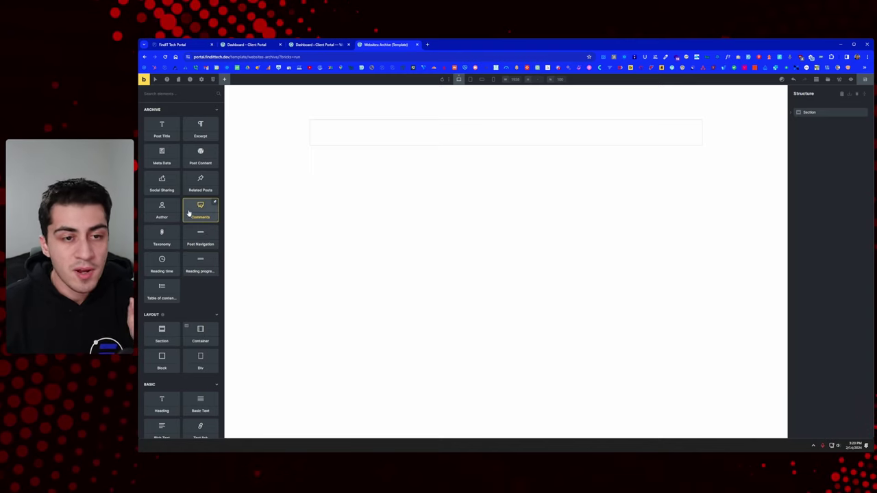
pyautogui.moveTo(192, 187); pyautogui.dragTo(206, 198)
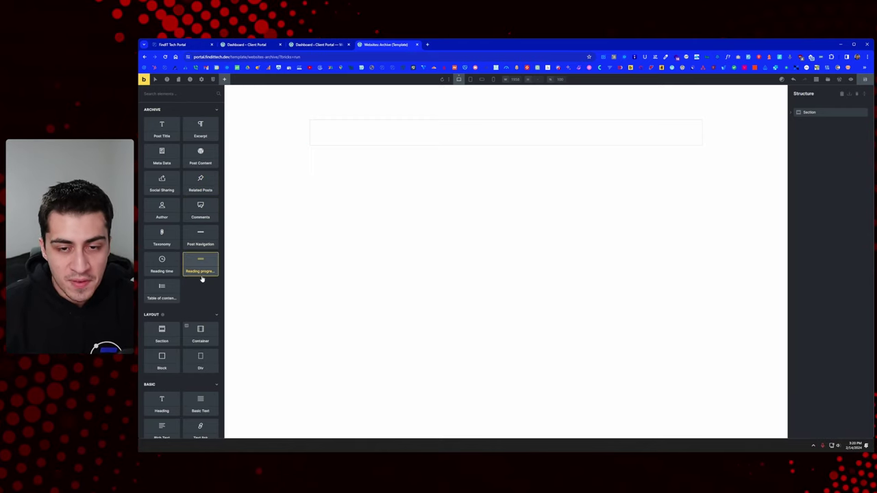
pyautogui.scroll(-1, 199, 274)
pyautogui.scroll(-1, 183, 281)
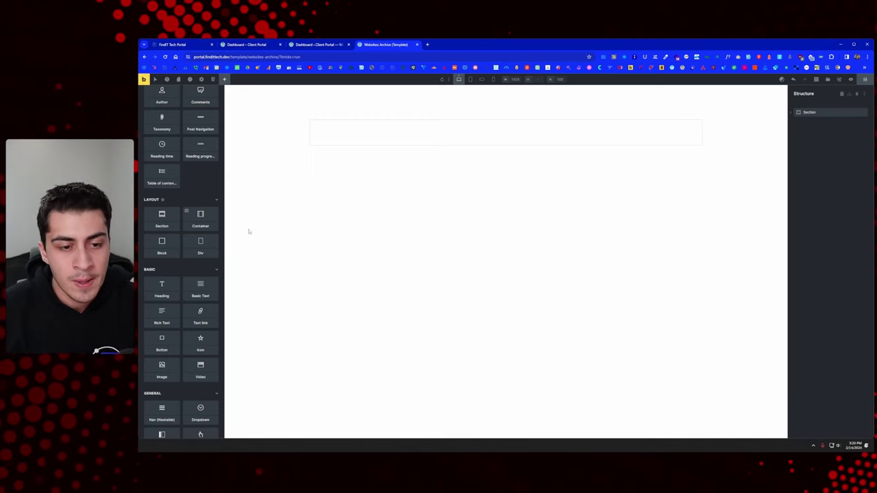
# Expand the section in the structure to select its container, and show the list of elements available to insert.
pyautogui.moveTo(201, 218); pyautogui.dragTo(791, 115)
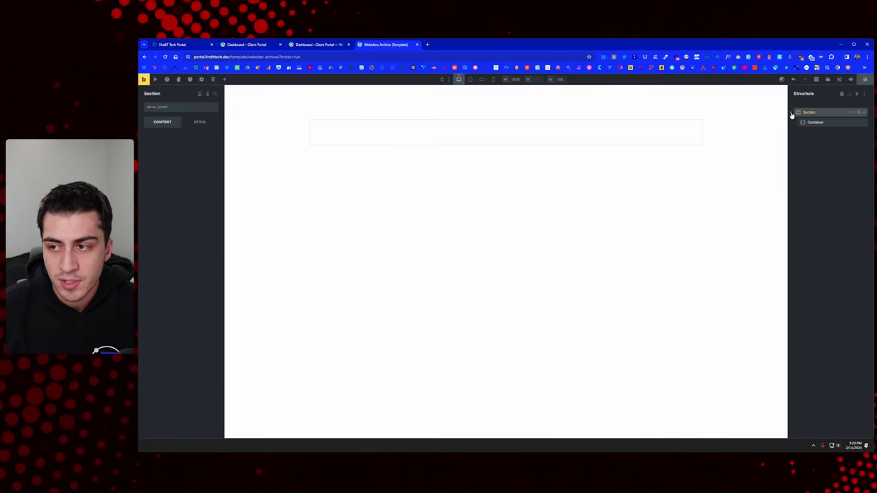
pyautogui.click(413, 136)
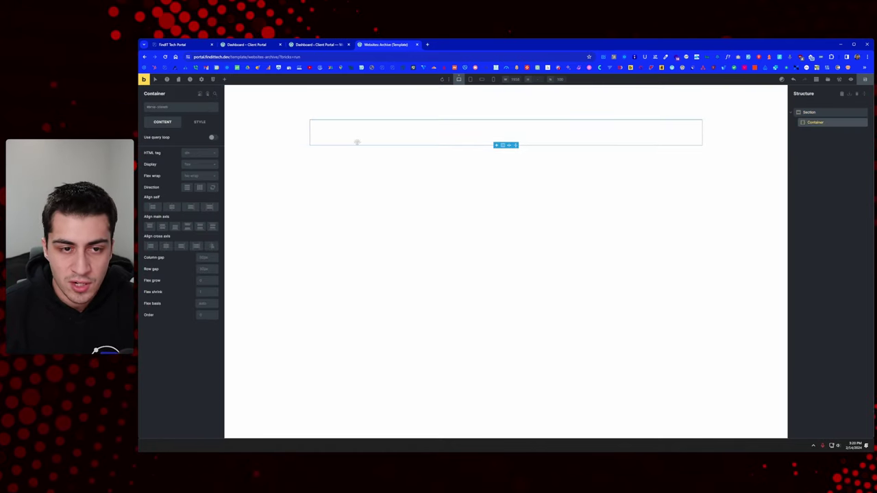
pyautogui.click(222, 80)
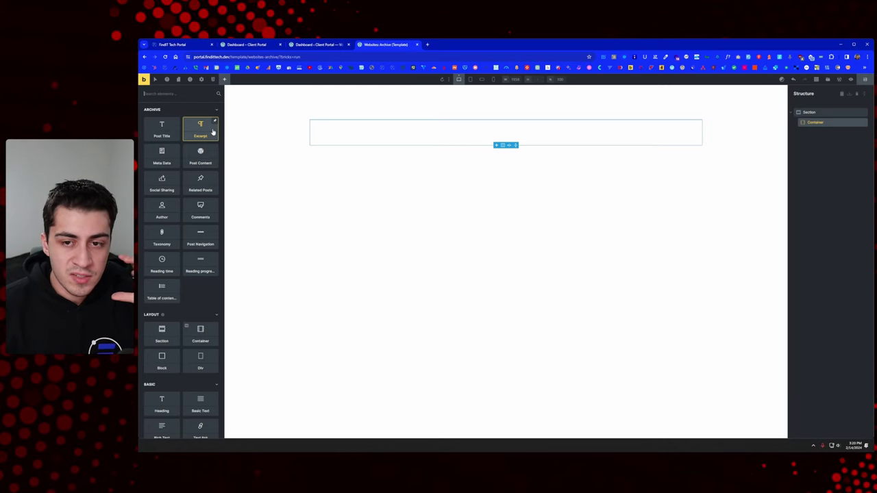
pyautogui.moveTo(213, 131); pyautogui.dragTo(233, 131)
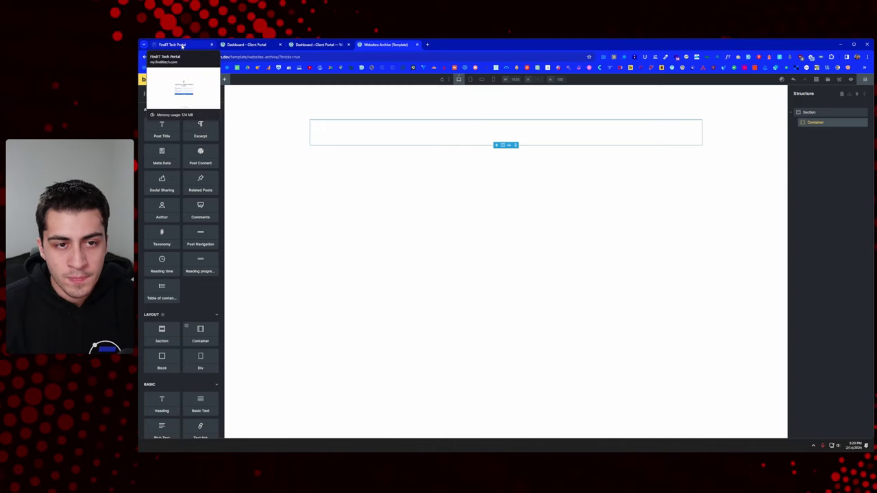
# Switch to the existing FindIT Tech Portal, log in, and examine the layout of its Websites page.
pyautogui.click(182, 46)
pyautogui.click(489, 306)
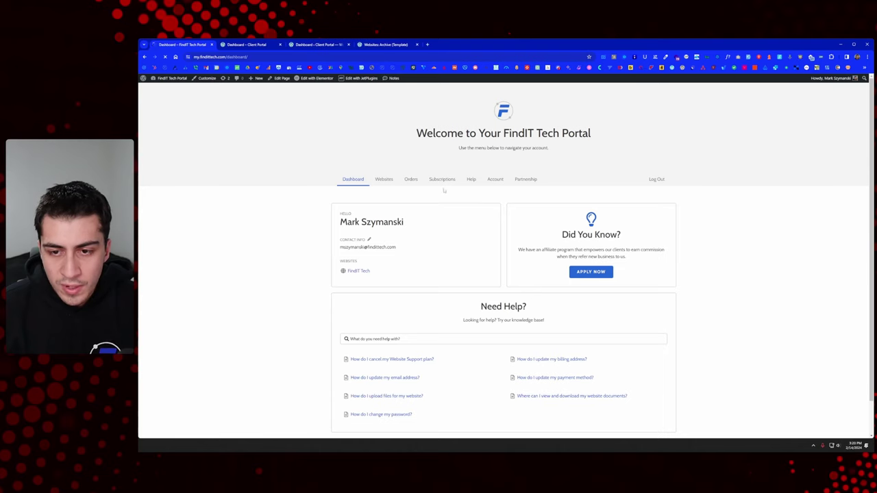
pyautogui.click(385, 179)
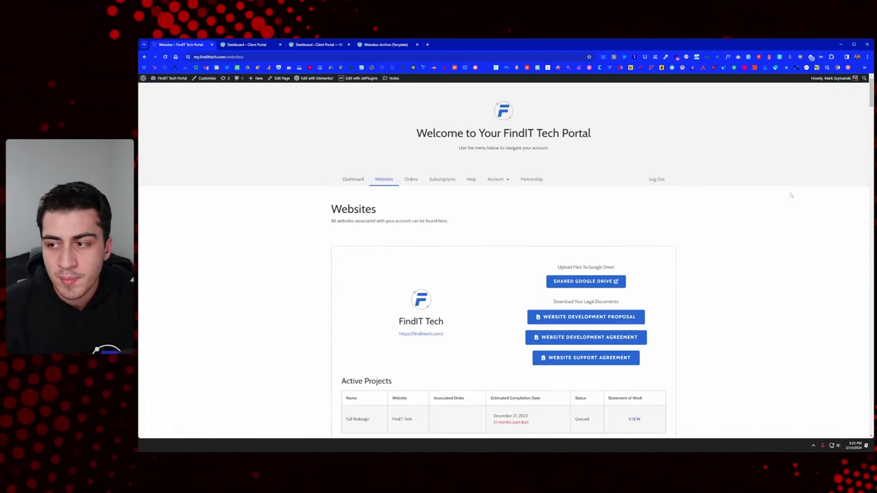
pyautogui.scroll(-1, 506, 261)
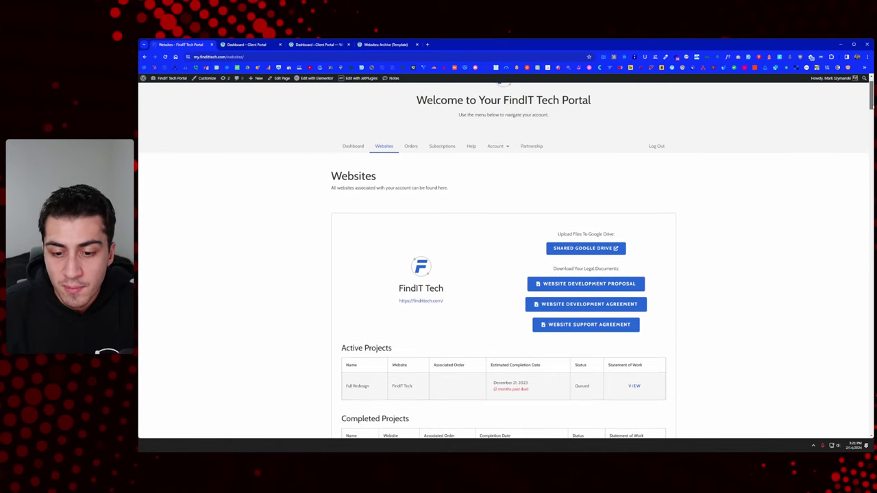
pyautogui.scroll(-1, 405, 152)
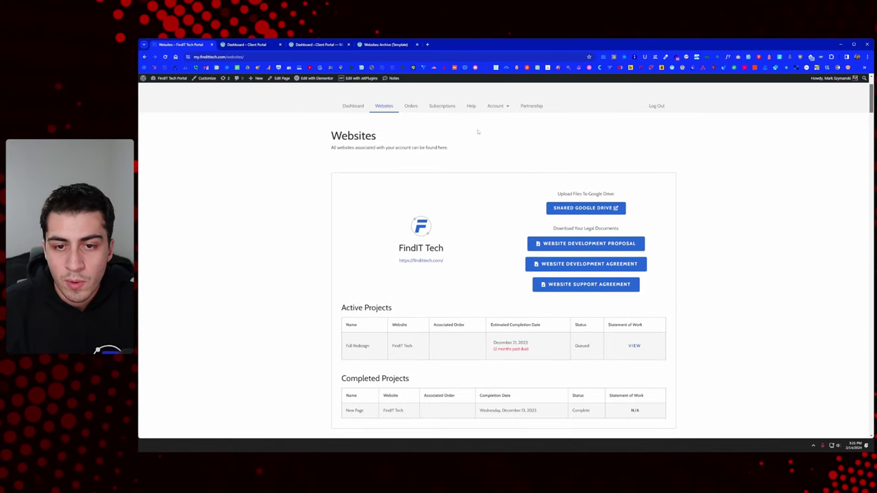
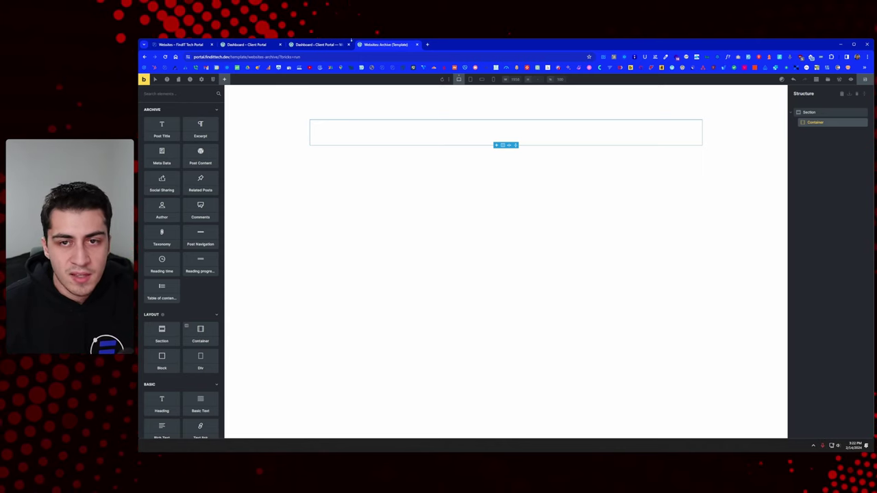
# Switch to the existing FindIT Tech Portal and examine the Websites page's heading, description and website card layout.
pyautogui.click(185, 45)
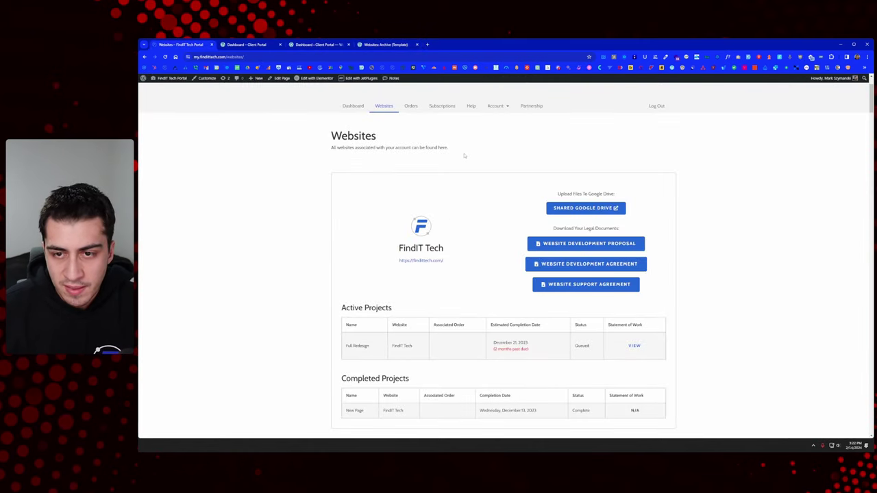
pyautogui.moveTo(464, 157); pyautogui.dragTo(319, 130)
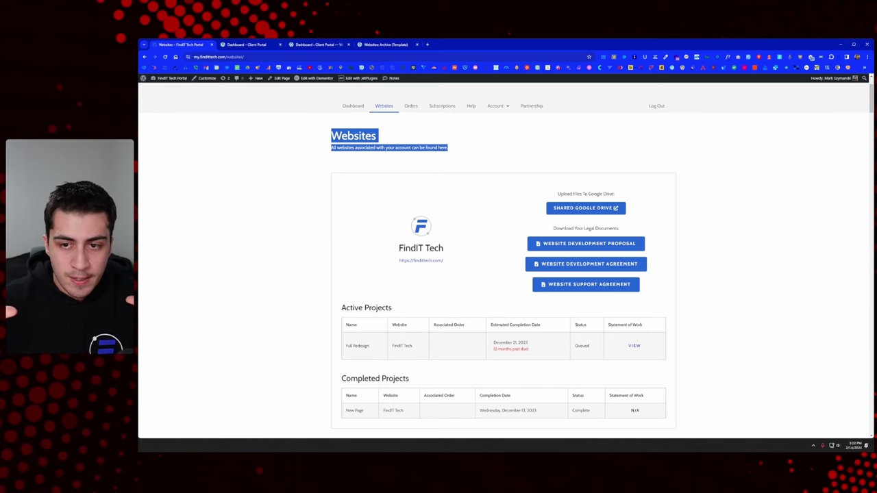
pyautogui.click(420, 135)
pyautogui.moveTo(448, 149); pyautogui.dragTo(308, 139)
pyautogui.click(308, 139)
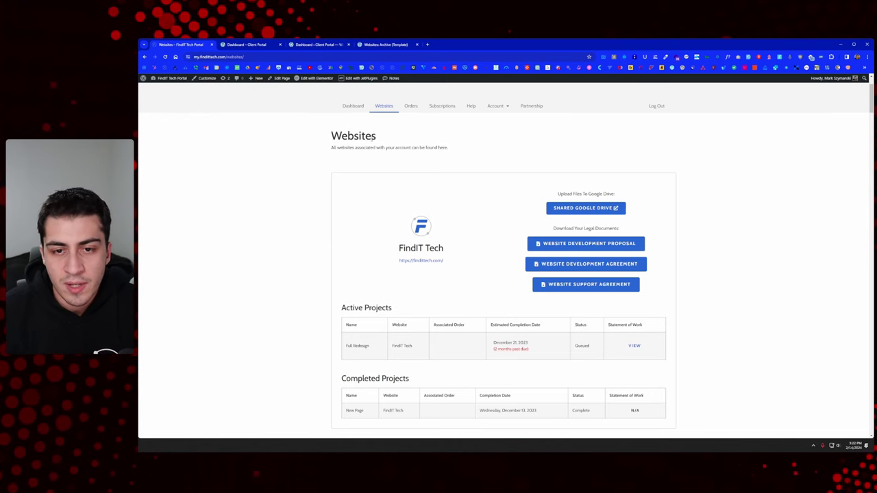
pyautogui.click(367, 45)
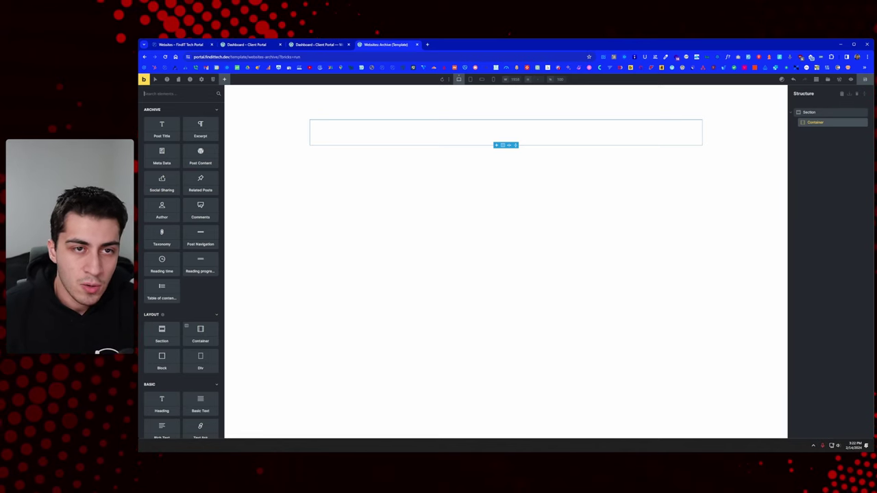
pyautogui.click(182, 44)
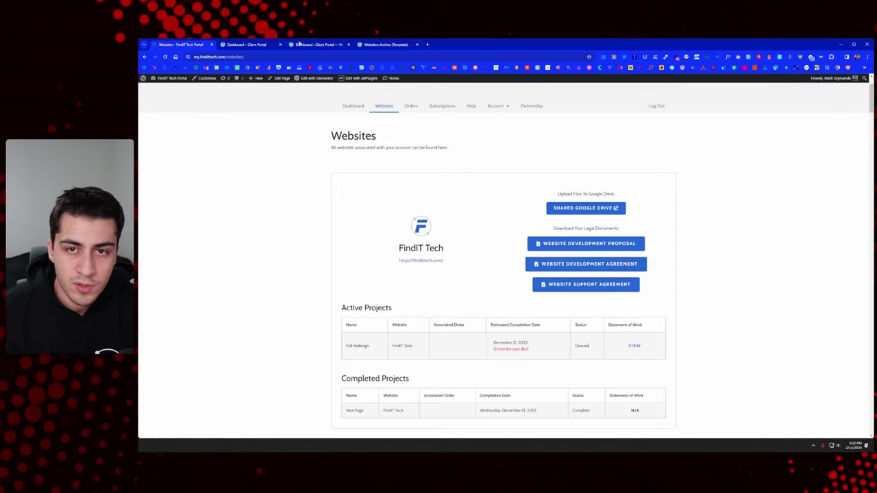
# Return to the Websites archive template in the Bricks editor and add a block inside the section's container.
pyautogui.click(381, 45)
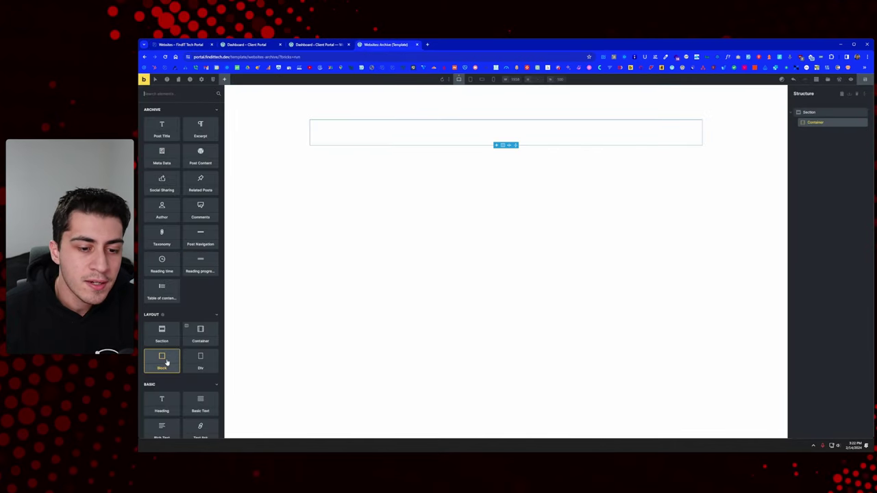
pyautogui.moveTo(165, 361); pyautogui.dragTo(479, 150)
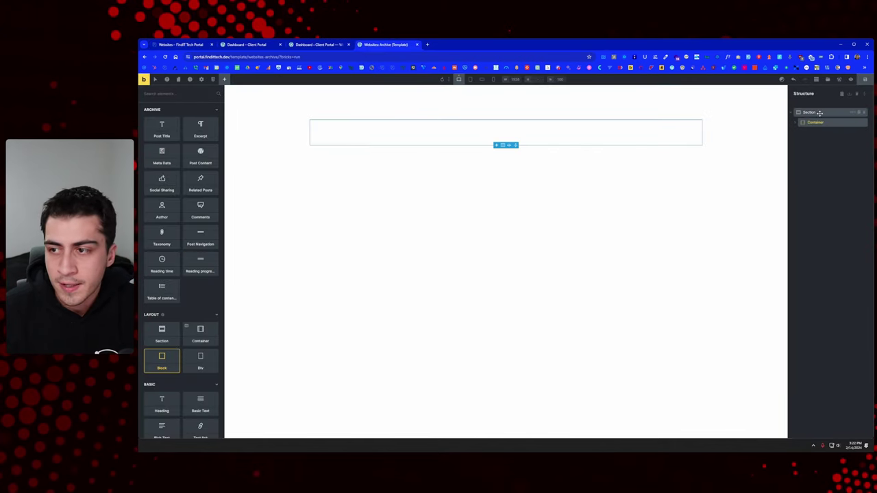
pyautogui.click(816, 133)
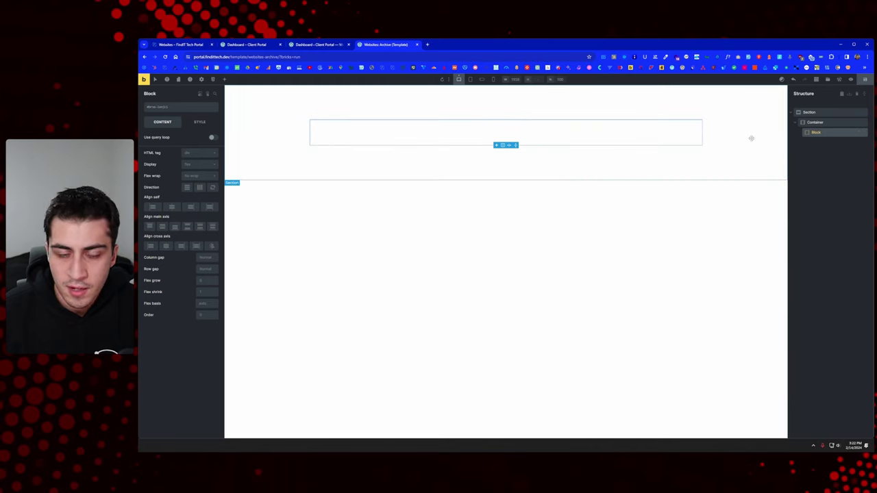
# Rename the container as Grid and the block inside it as Website Card.
pyautogui.click(815, 122)
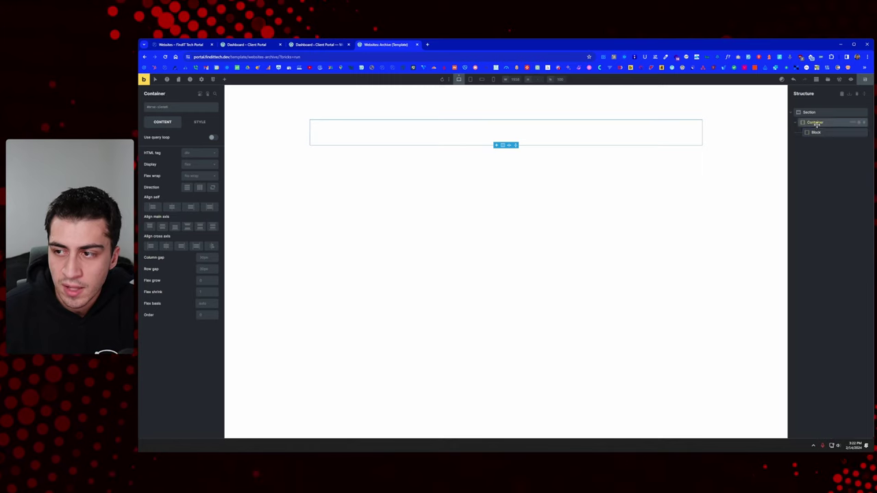
pyautogui.write('Gi')
pyautogui.write('id')
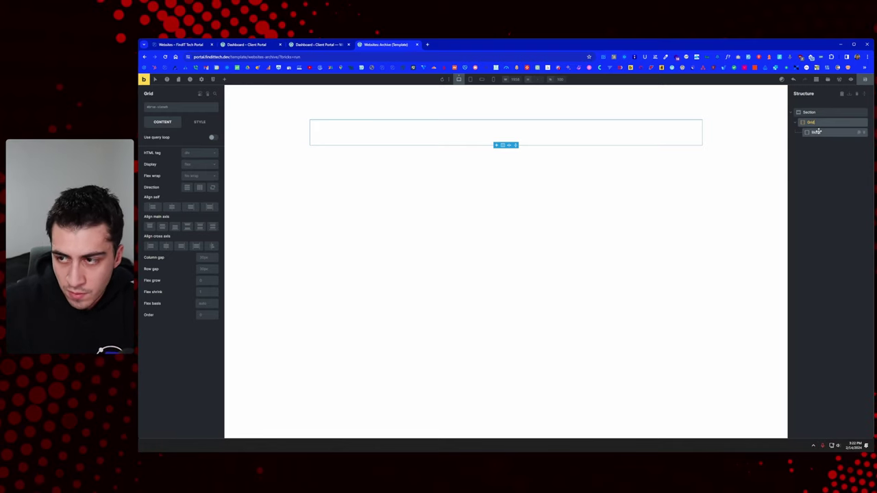
pyautogui.doubleClick(817, 131)
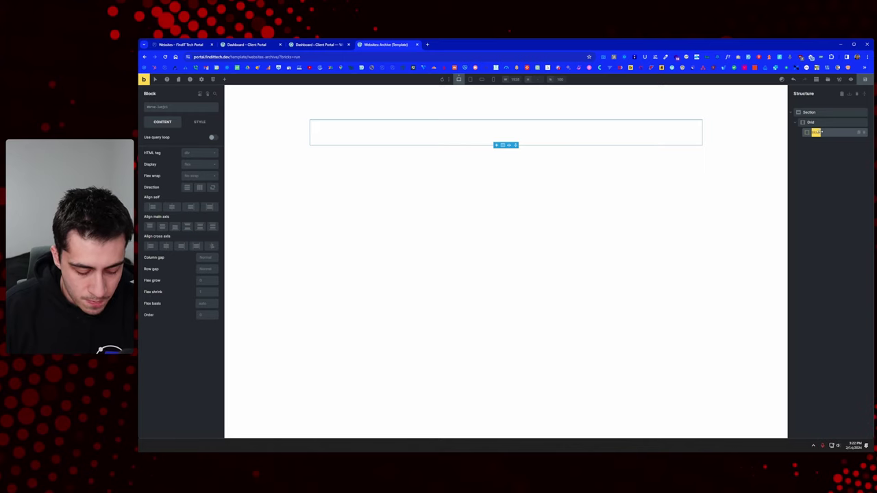
pyautogui.write('Website')
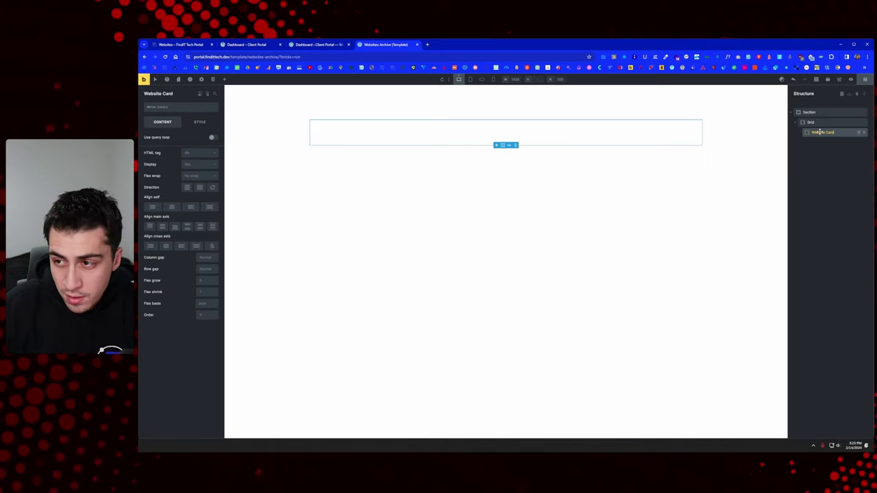
pyautogui.write(' Card')
pyautogui.press('Return')
# Check the reference Websites page, return to the template, and insert two blocks inside the Website Card.
pyautogui.click(829, 133)
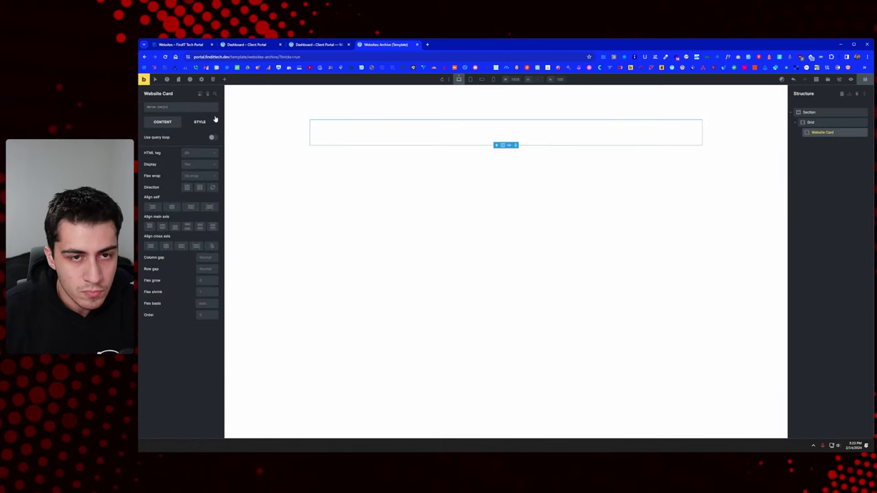
pyautogui.click(224, 79)
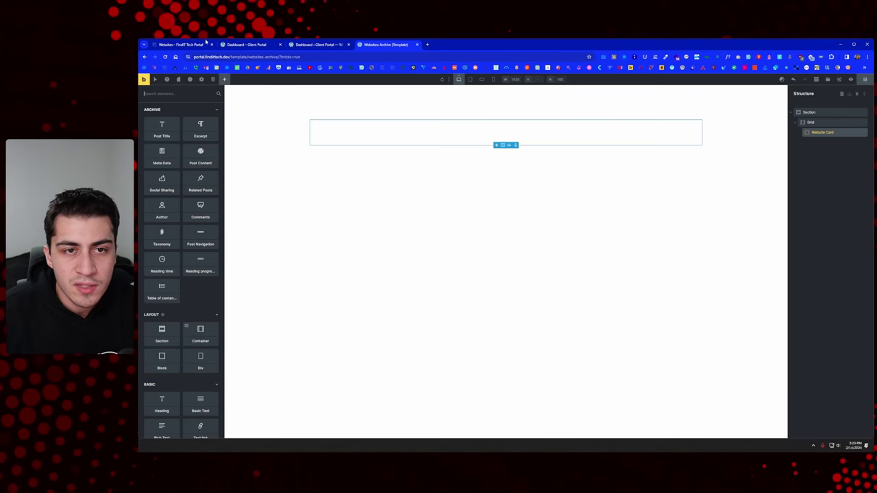
pyautogui.hotkey('ctrl', '1')
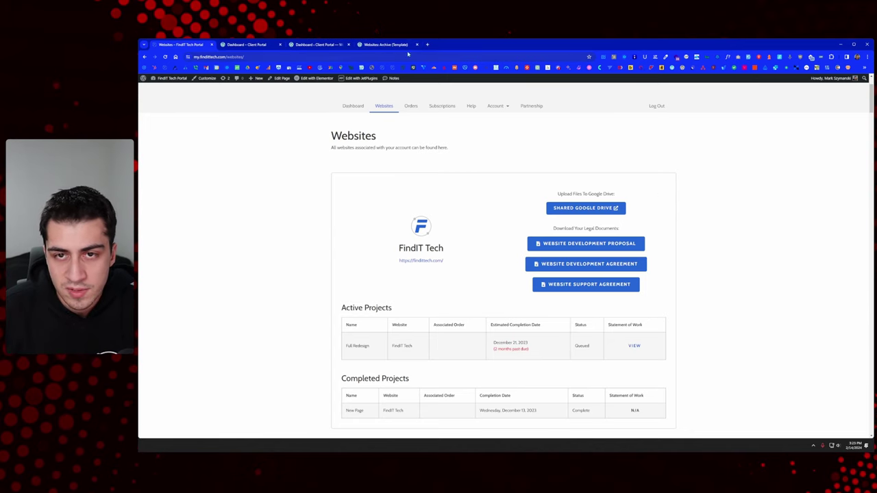
pyautogui.hotkey('ctrl', '4')
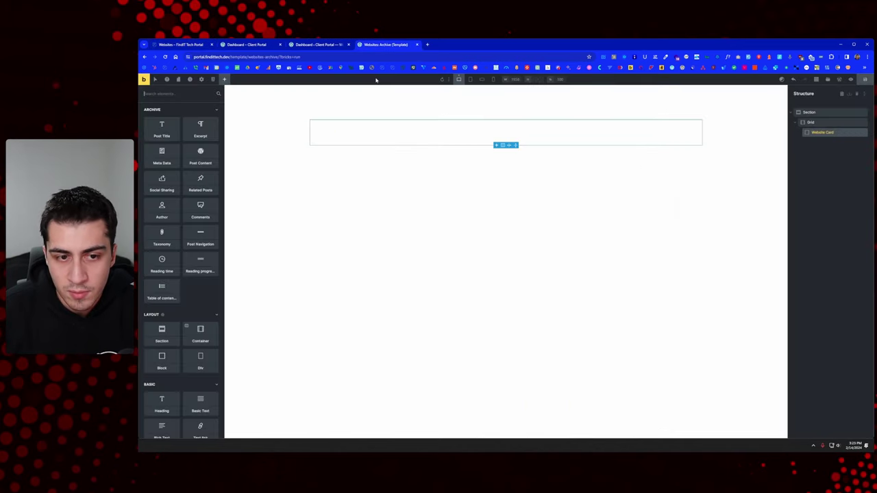
pyautogui.click(169, 364)
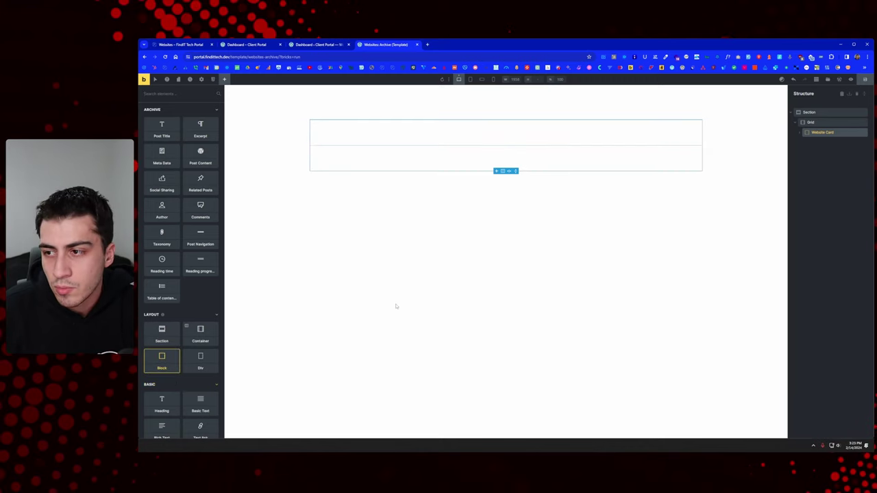
# Expand the Website Card in the structure and insert an Image element in its first block.
pyautogui.click(800, 133)
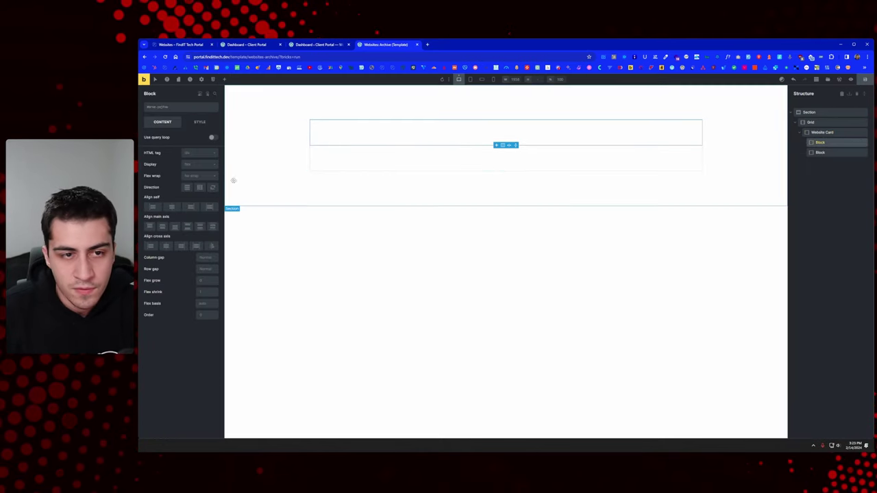
pyautogui.click(224, 80)
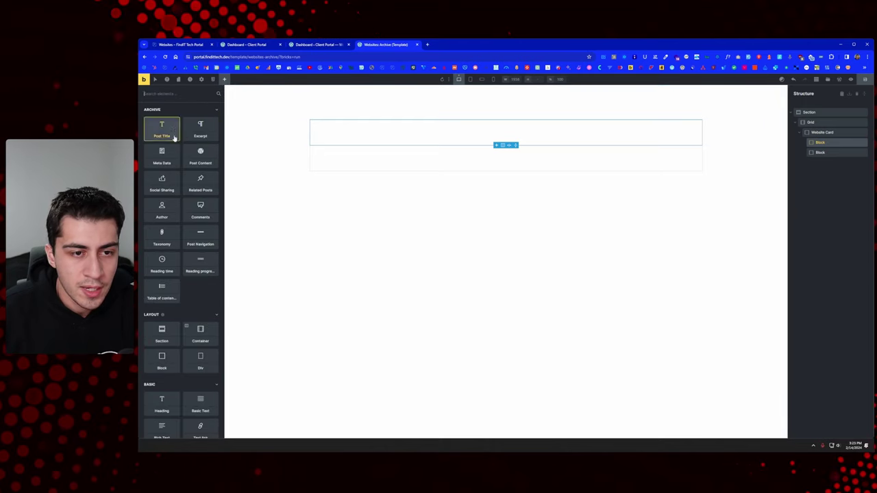
pyautogui.write('image')
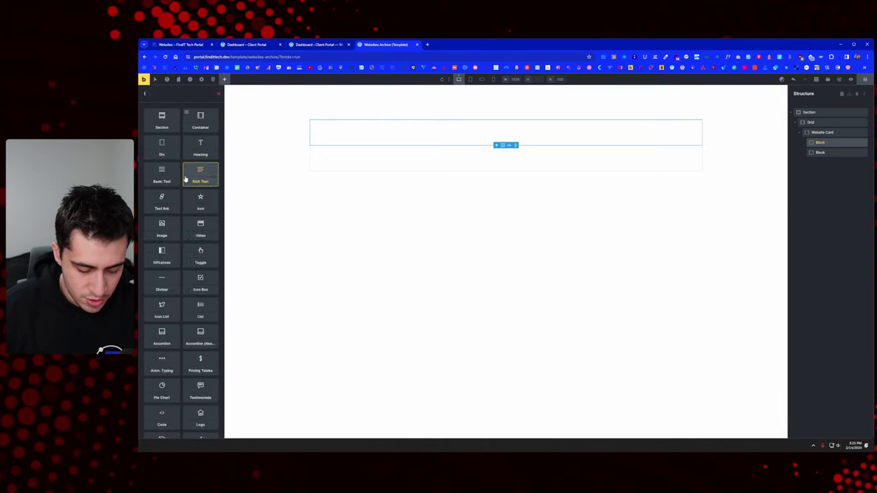
pyautogui.click(163, 120)
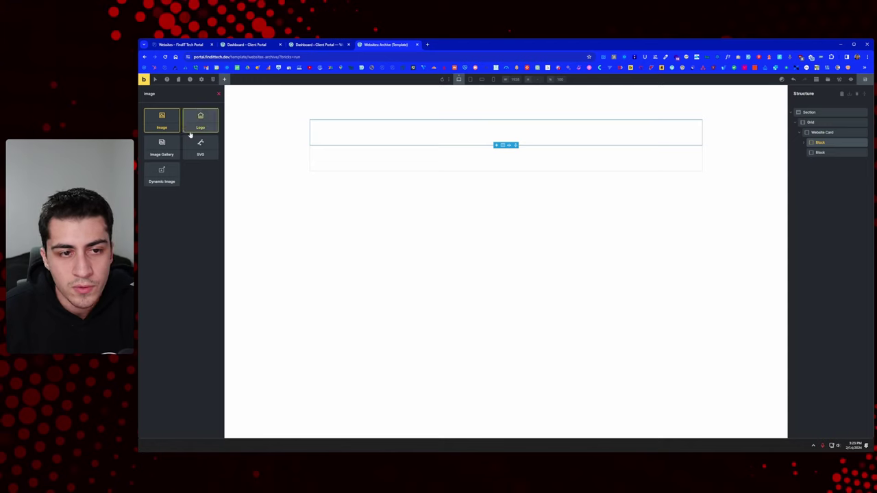
pyautogui.click(806, 143)
# Add a heading below the image in the Website Card's first block and set its HTML tag to h2.
pyautogui.click(825, 152)
pyautogui.click(826, 142)
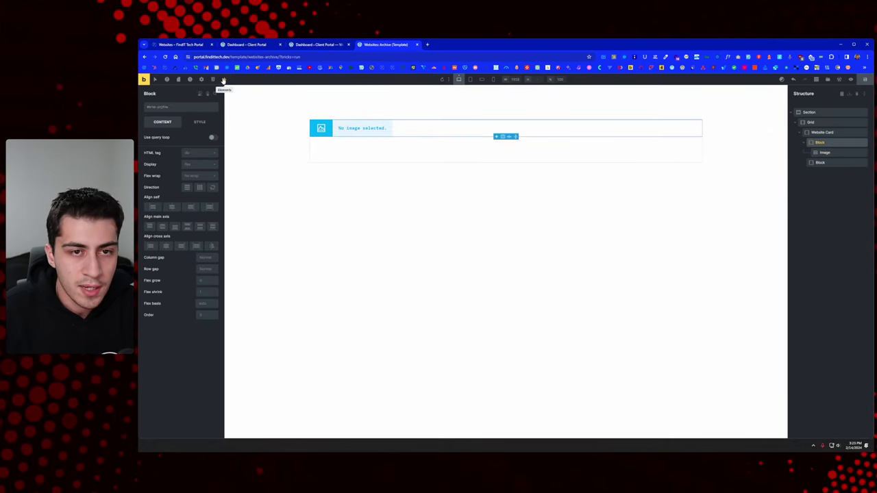
pyautogui.click(223, 80)
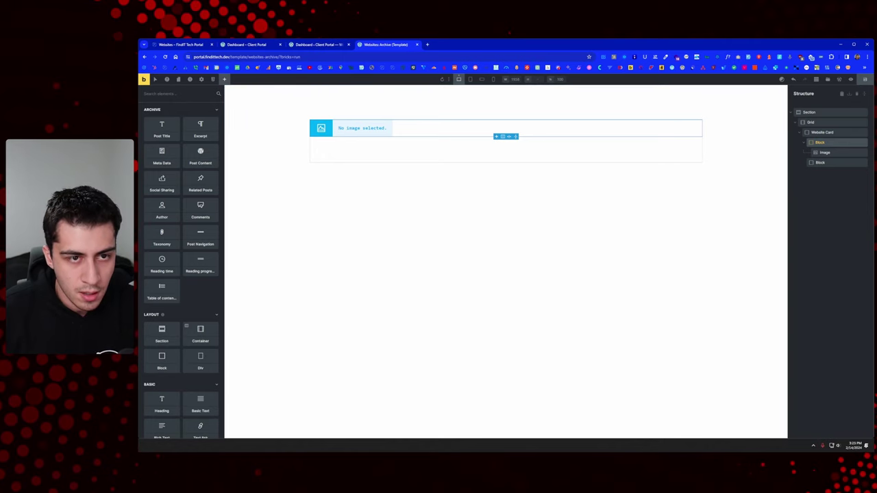
pyautogui.write('hea')
pyautogui.click(171, 122)
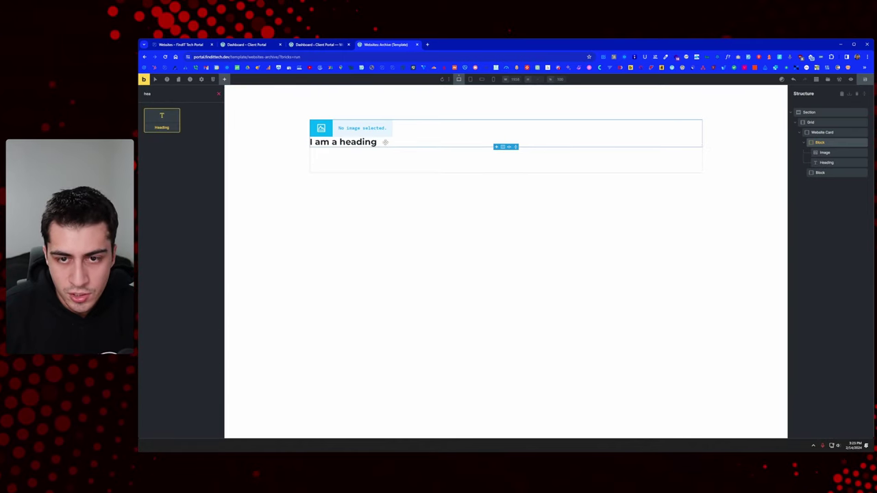
pyautogui.click(194, 152)
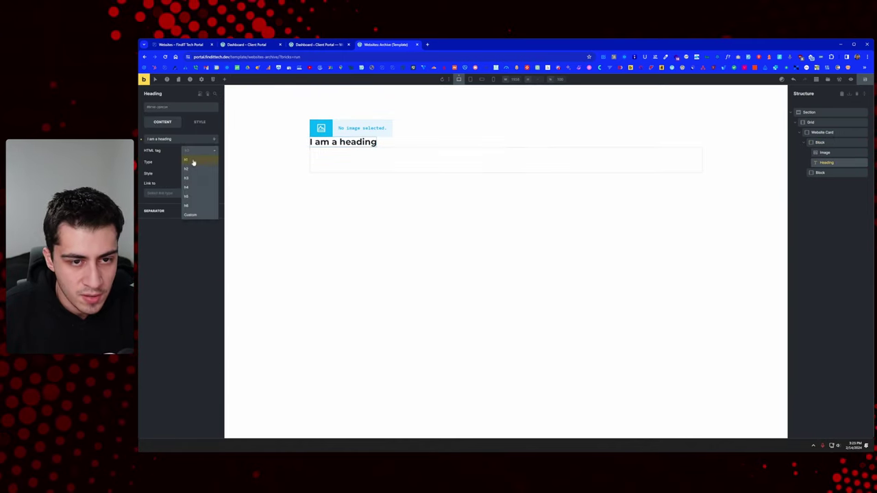
pyautogui.click(194, 169)
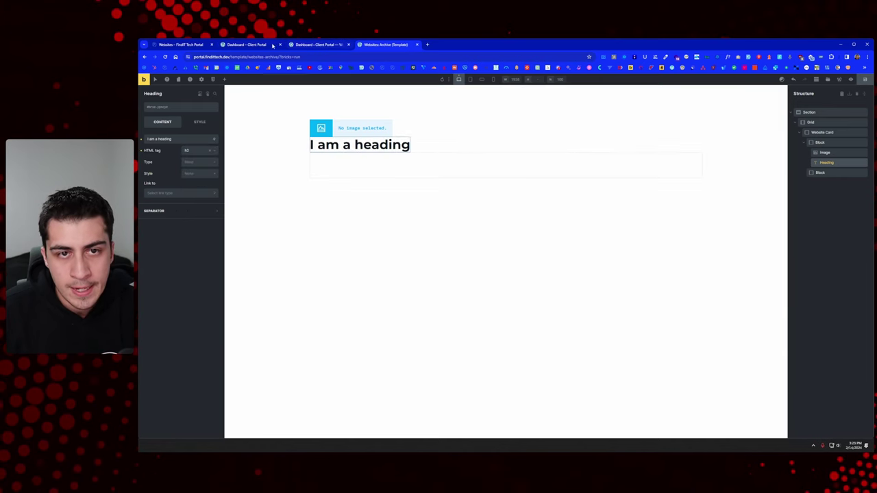
# Check the reference website card's link, close the Dashboard – Client Portal front-end page, and return to the archive template.
pyautogui.click(318, 44)
pyautogui.click(187, 45)
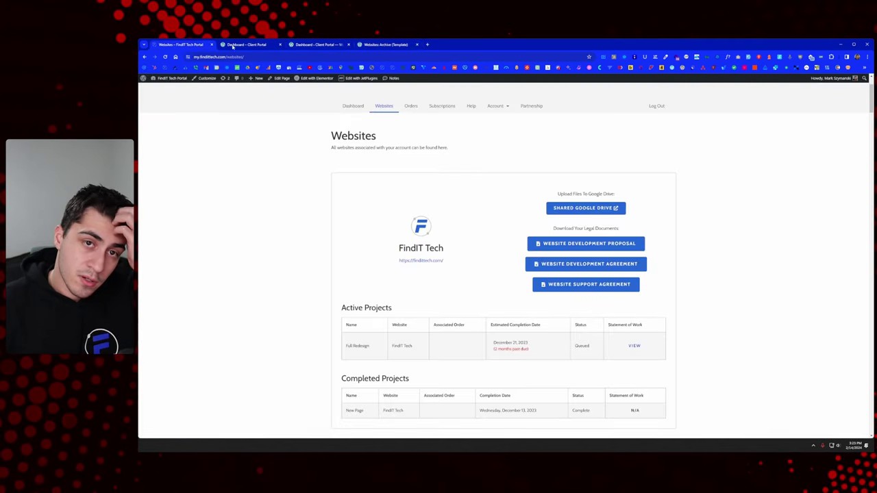
pyautogui.click(281, 44)
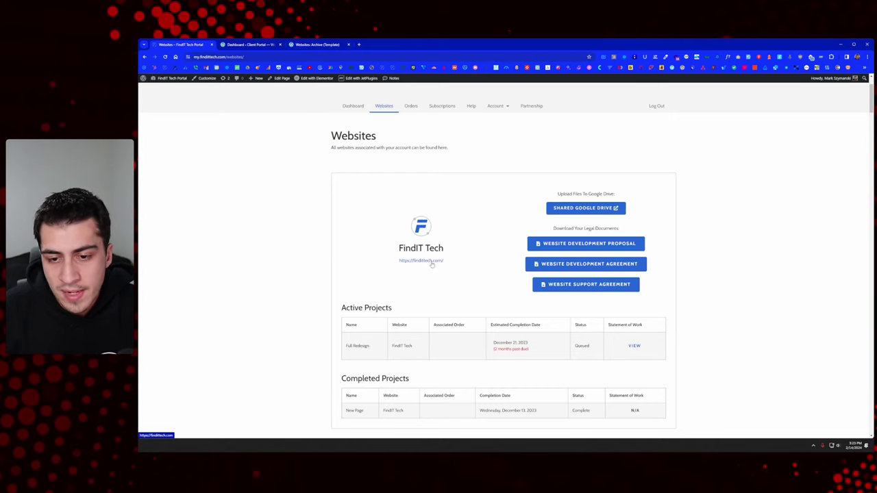
pyautogui.click(335, 45)
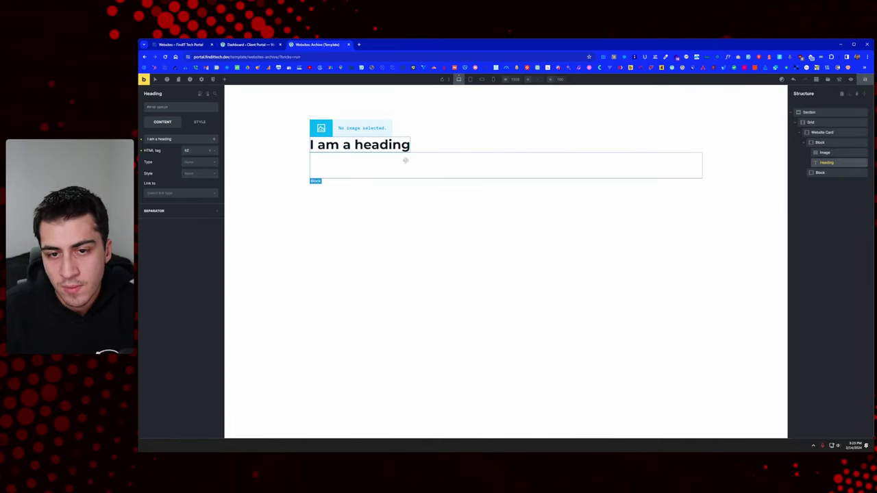
# Insert a Basic Text and a Text link element below the heading, and delete the Basic Text.
pyautogui.click(224, 80)
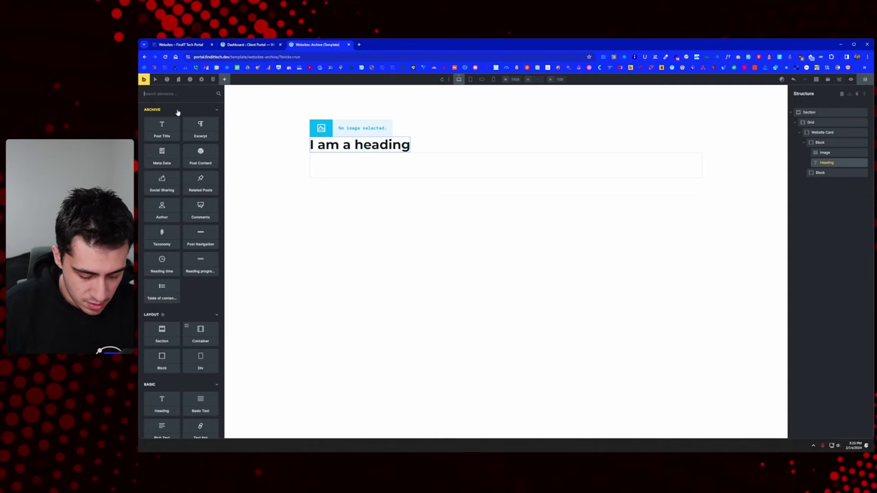
pyautogui.write('text')
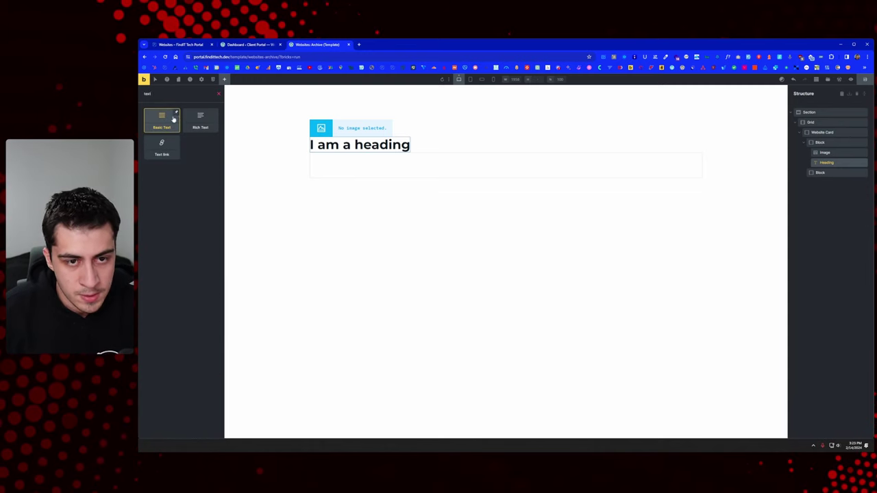
pyautogui.click(176, 117)
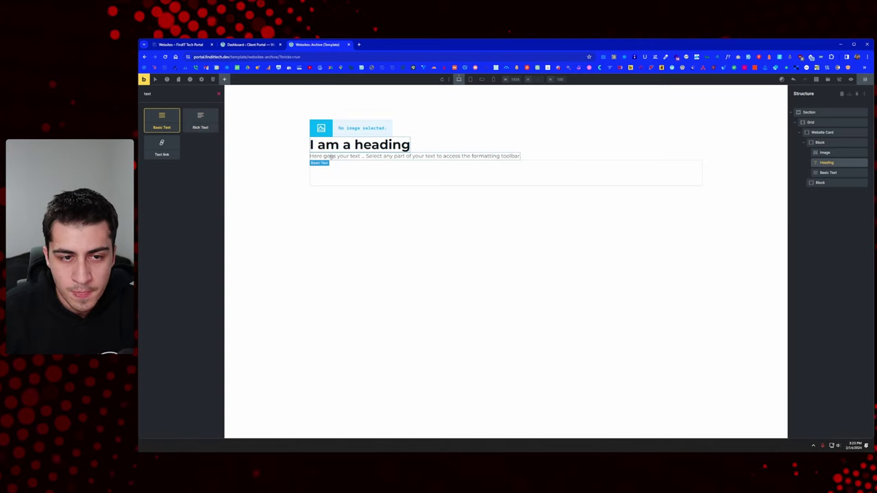
pyautogui.click(166, 149)
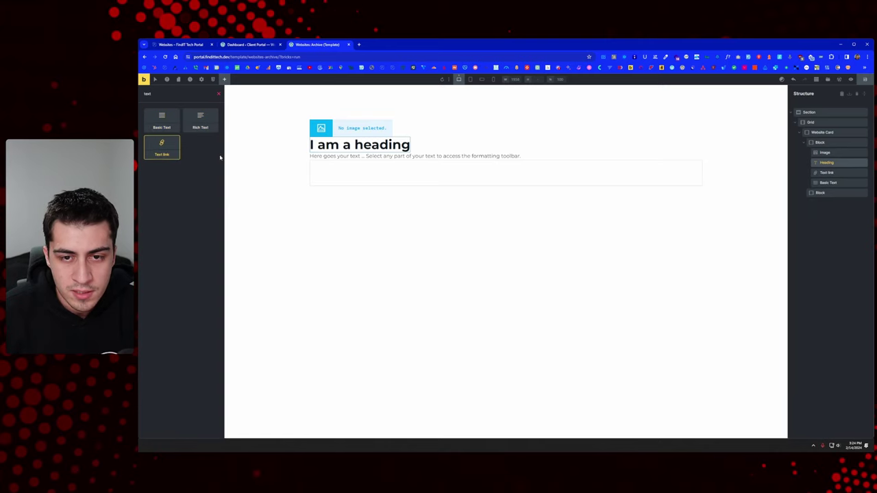
pyautogui.click(837, 183)
pyautogui.click(863, 183)
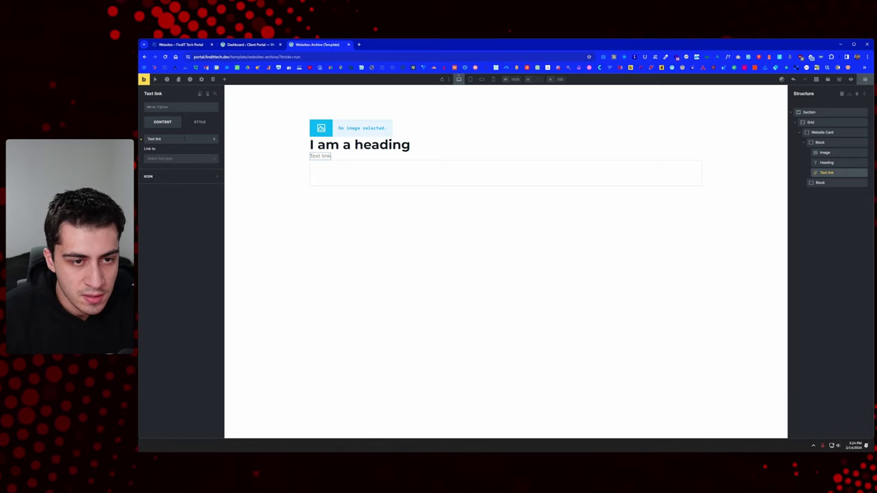
# Replace the text link's default text with the Domain Name dynamic data from the JetEngine Websites group.
pyautogui.doubleClick(185, 138)
pyautogui.press('BackSpace')
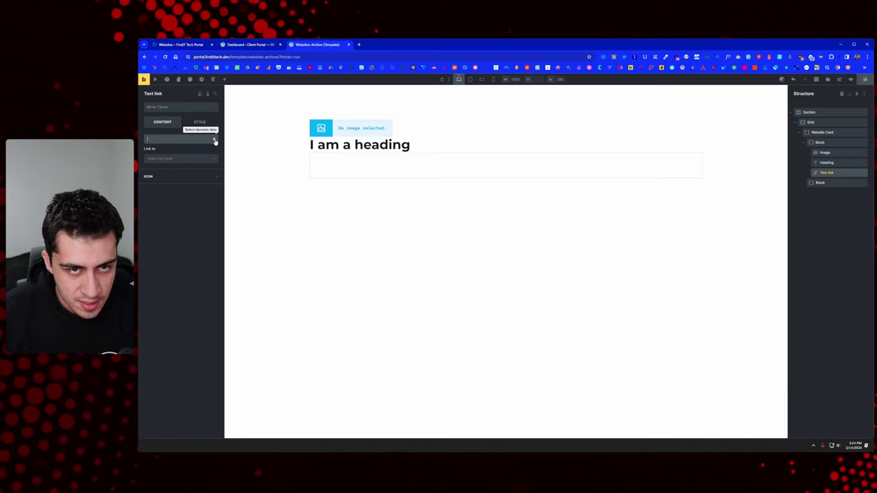
pyautogui.click(215, 139)
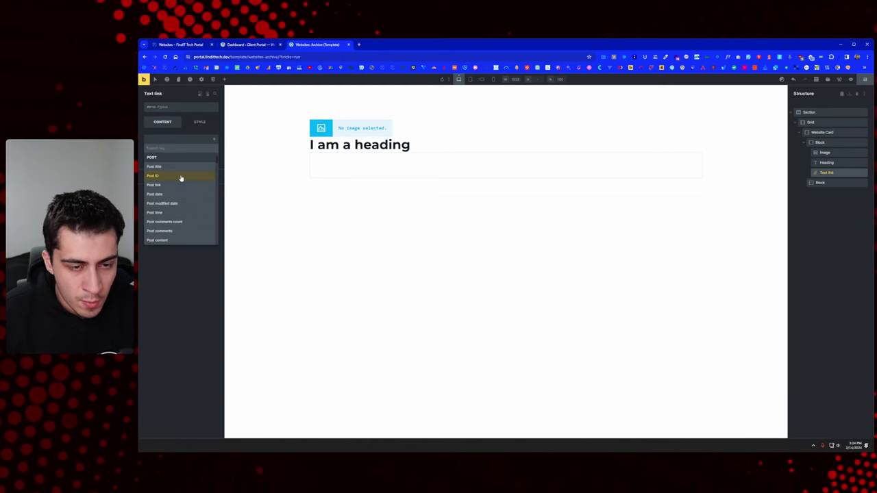
pyautogui.scroll(-3, 182, 202)
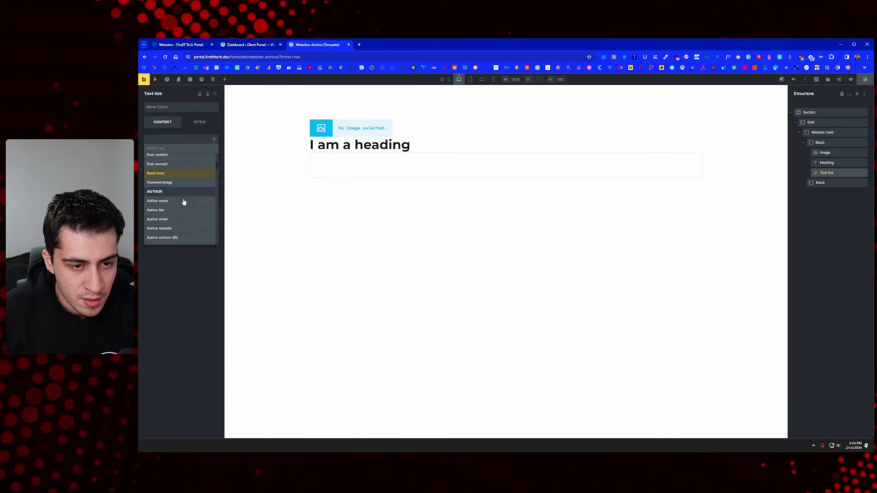
pyautogui.scroll(-1, 183, 202)
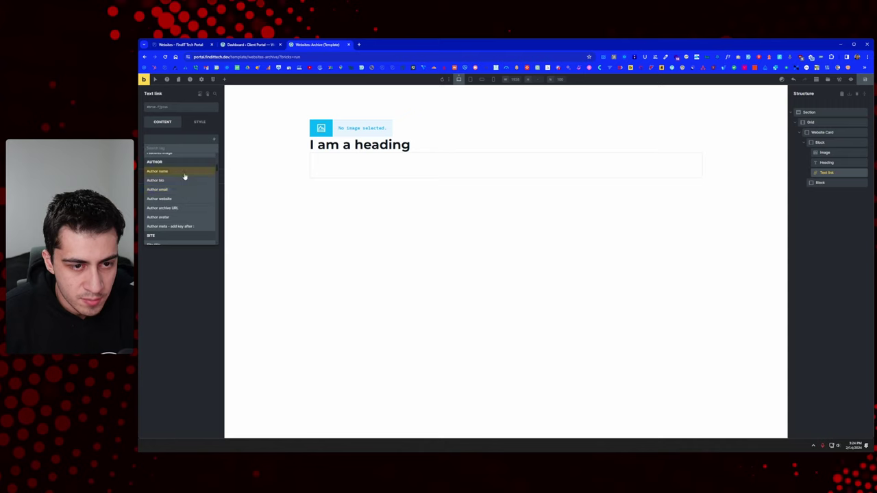
pyautogui.scroll(-6, 182, 185)
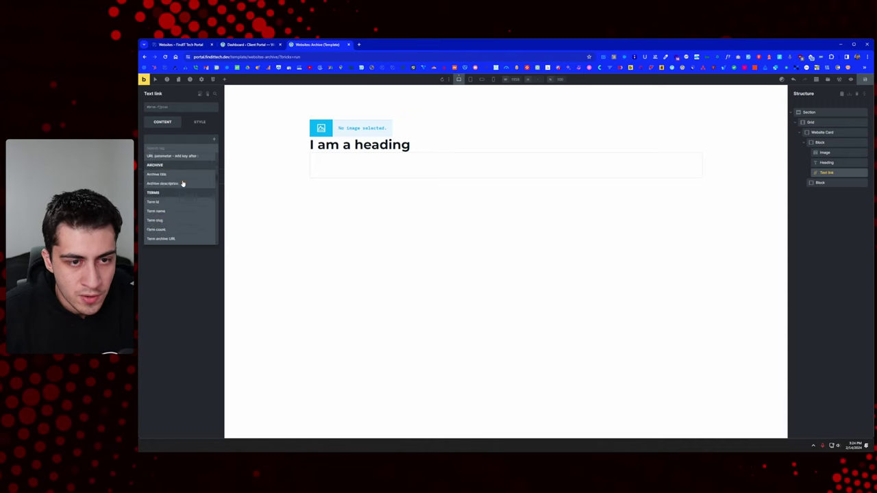
pyautogui.scroll(-8, 183, 184)
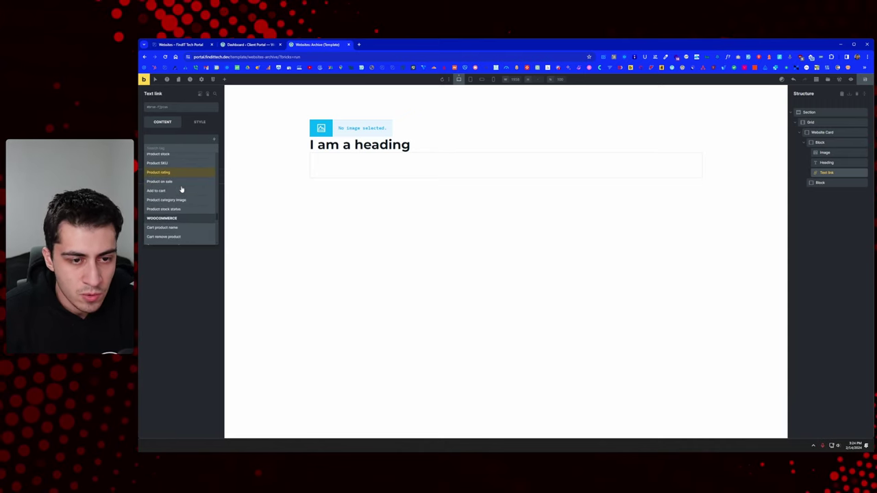
pyautogui.scroll(-8, 182, 185)
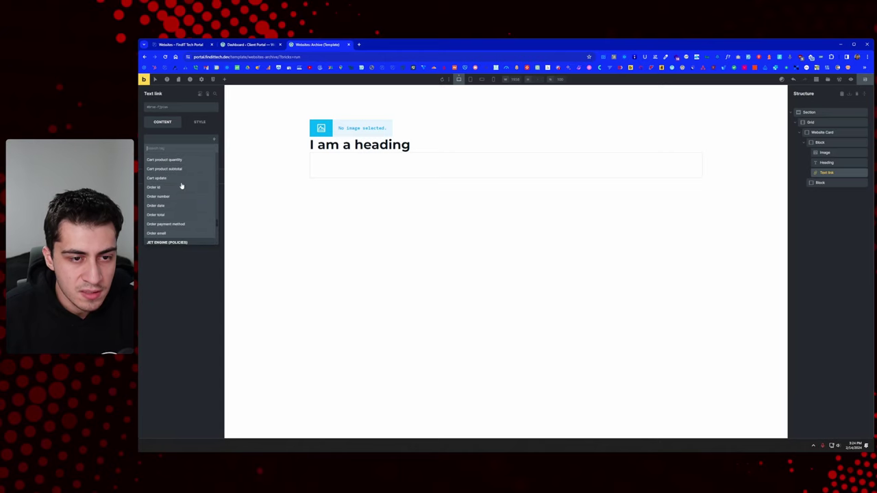
pyautogui.scroll(-3, 181, 185)
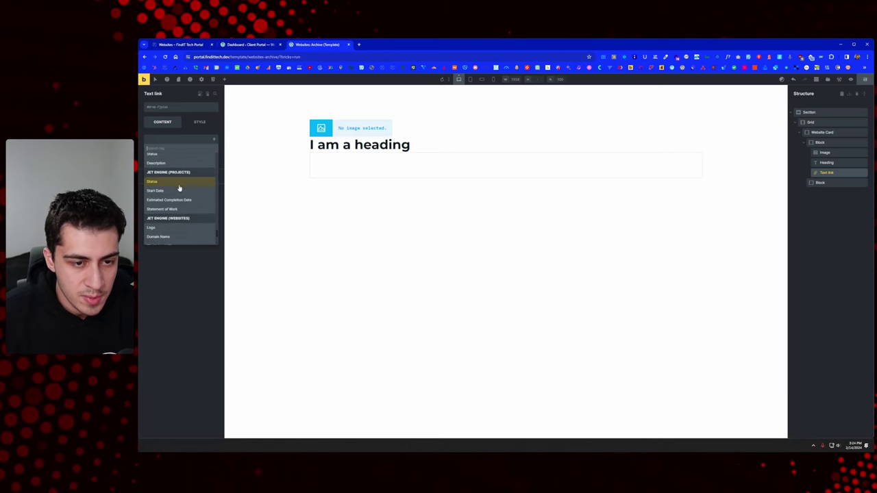
pyautogui.scroll(-3, 179, 188)
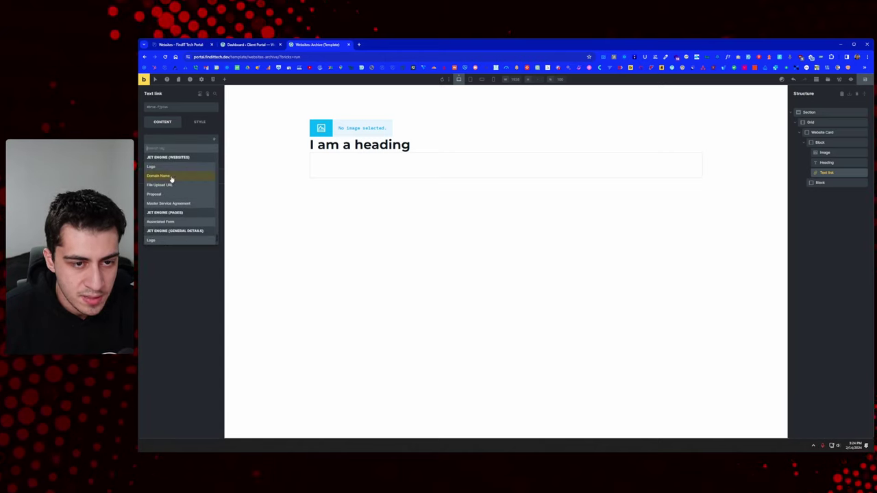
pyautogui.click(172, 177)
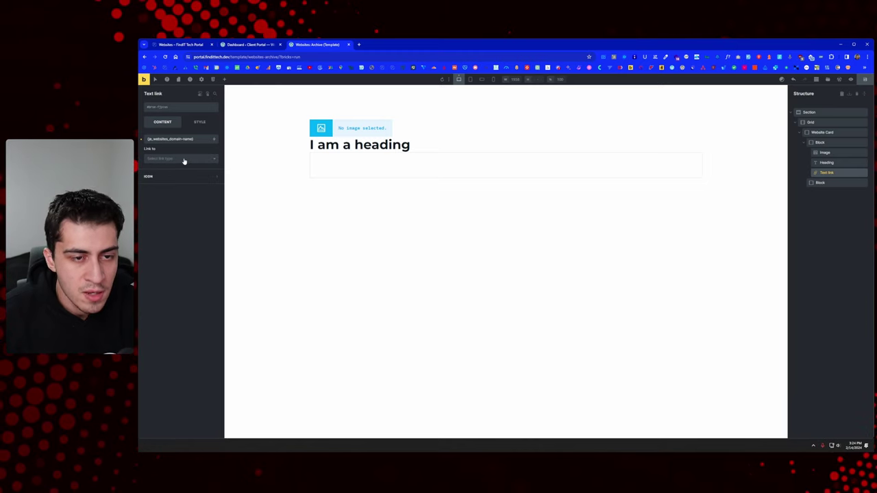
# Link the text link to the Websites Domain Name dynamic data, make it open in a new tab, and save the template.
pyautogui.click(183, 160)
pyautogui.click(178, 187)
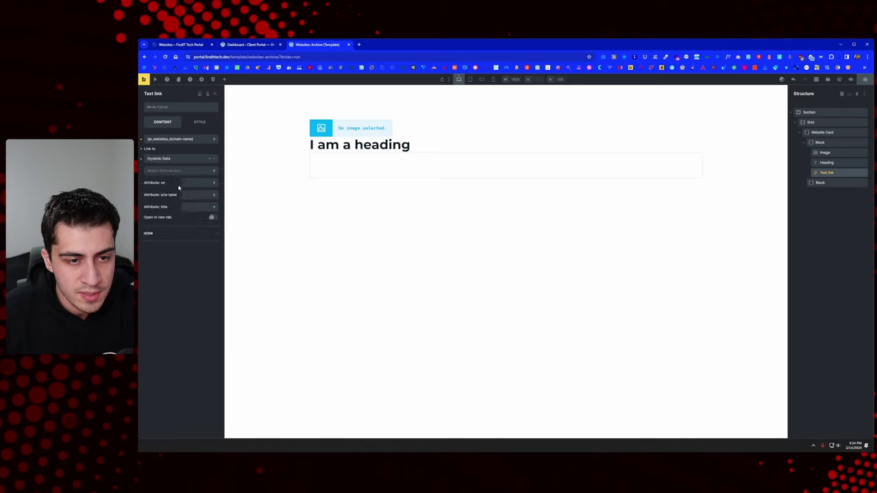
pyautogui.click(214, 171)
pyautogui.scroll(-3, 183, 223)
pyautogui.scroll(-3, 182, 223)
pyautogui.click(178, 208)
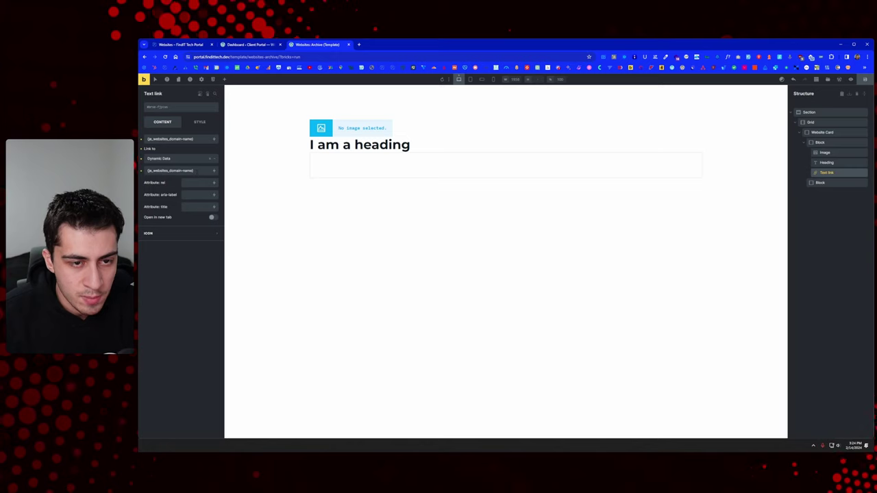
pyautogui.tripleClick(148, 170)
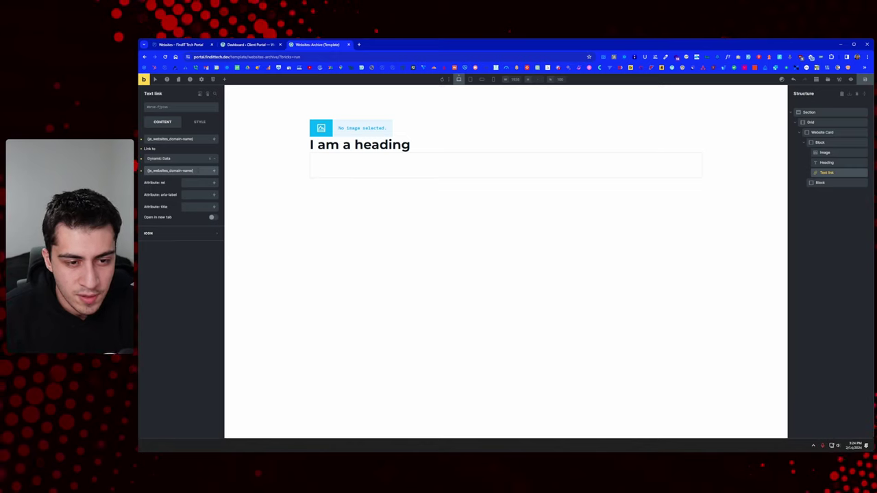
pyautogui.click(213, 218)
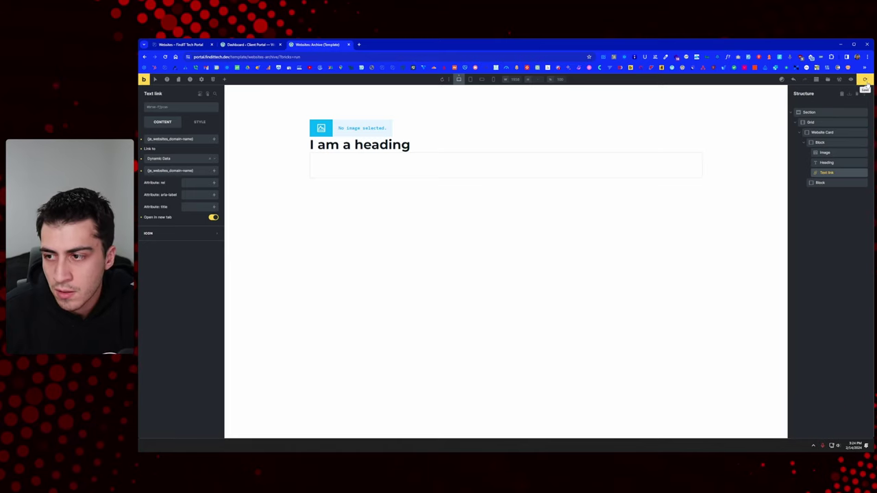
pyautogui.click(864, 79)
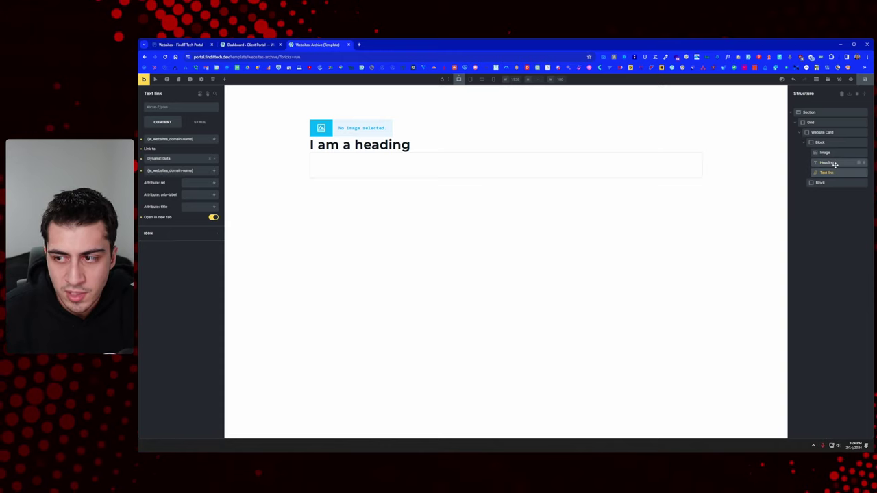
# Replace the Website Card heading's placeholder text with the Post title dynamic data.
pyautogui.click(828, 162)
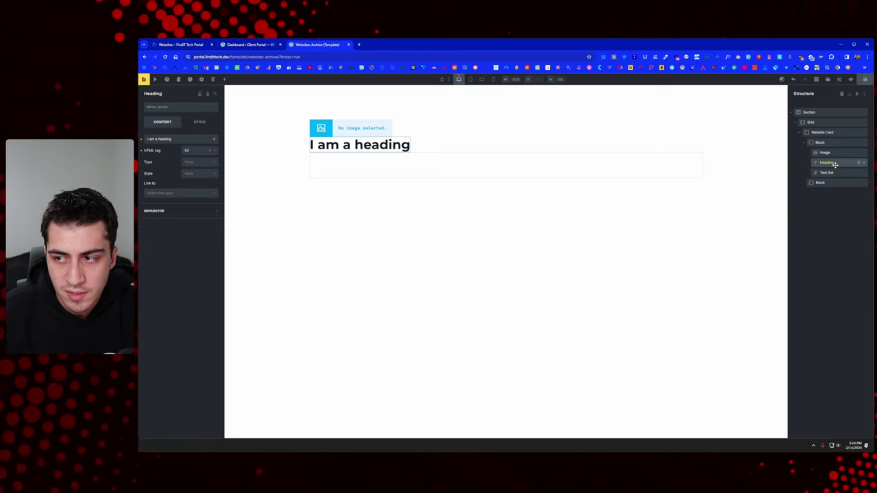
pyautogui.tripleClick(185, 139)
pyautogui.press('BackSpace')
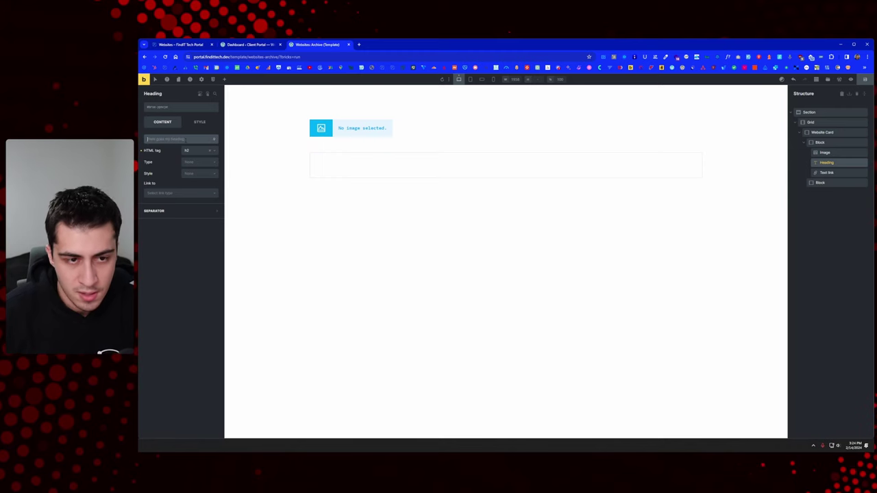
pyautogui.click(213, 140)
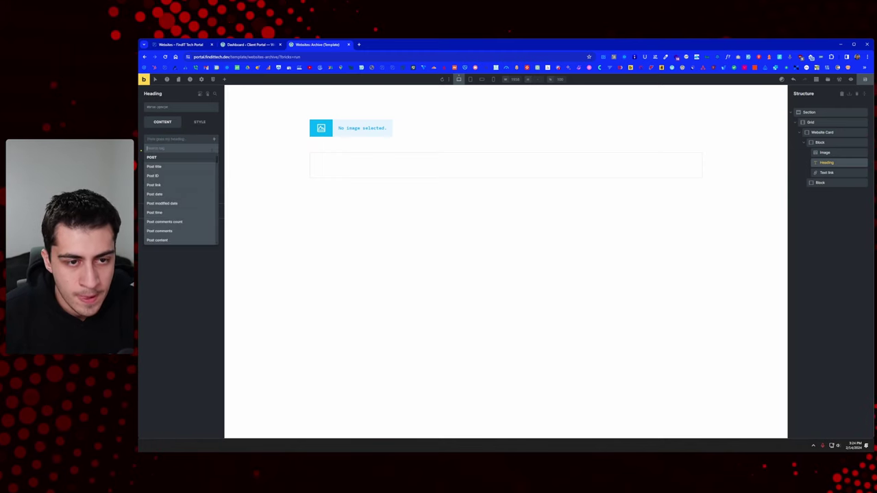
pyautogui.click(171, 168)
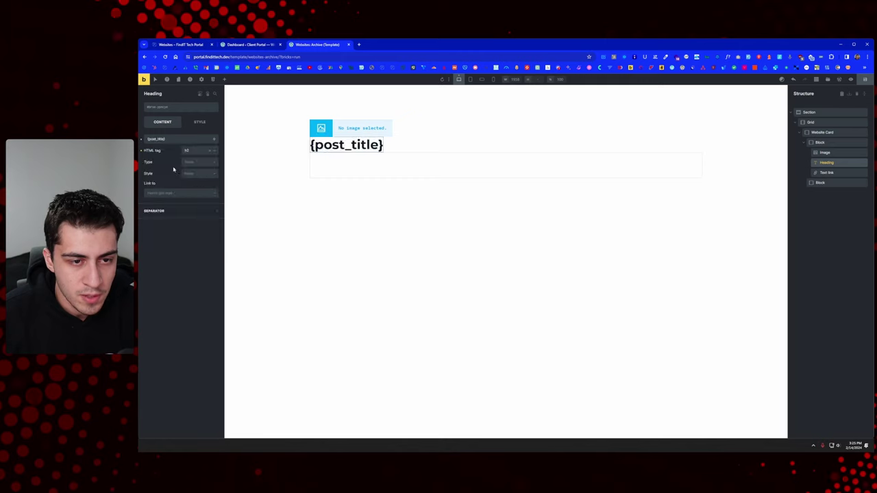
# Set the Website Card image's source to the Logo dynamic data from the JetEngine Websites group.
pyautogui.click(344, 130)
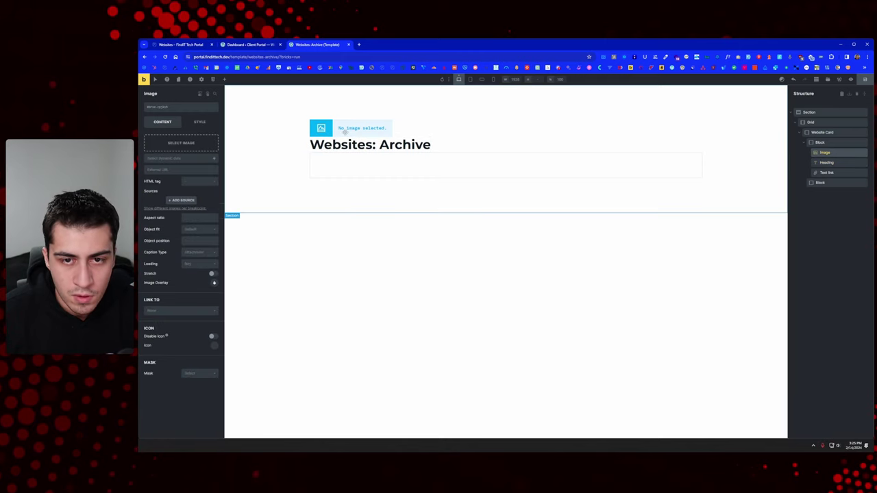
pyautogui.click(213, 158)
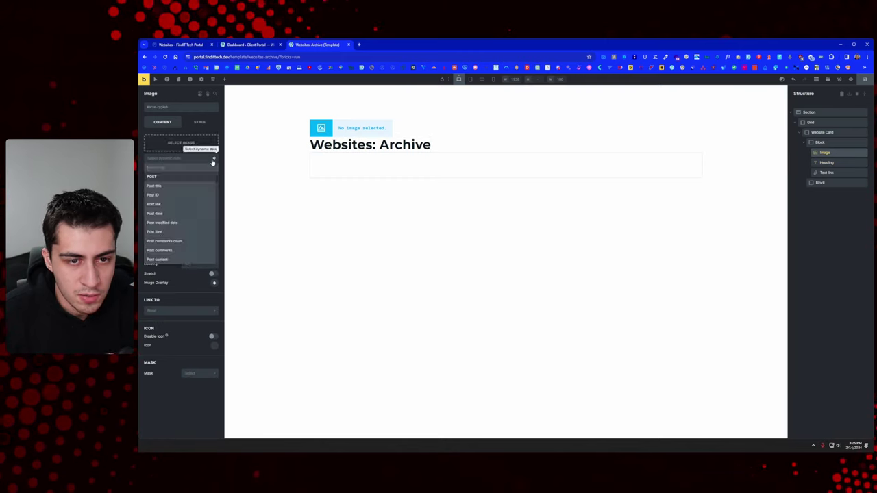
pyautogui.scroll(-10, 182, 198)
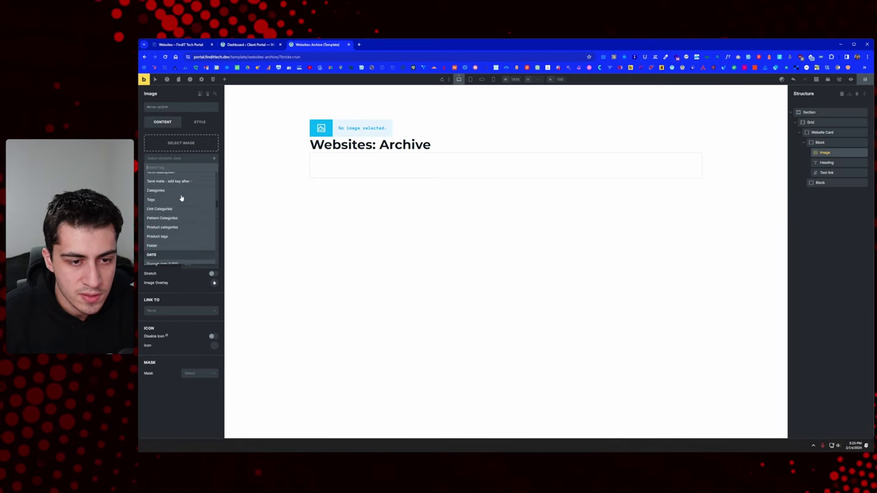
pyautogui.scroll(-15, 179, 200)
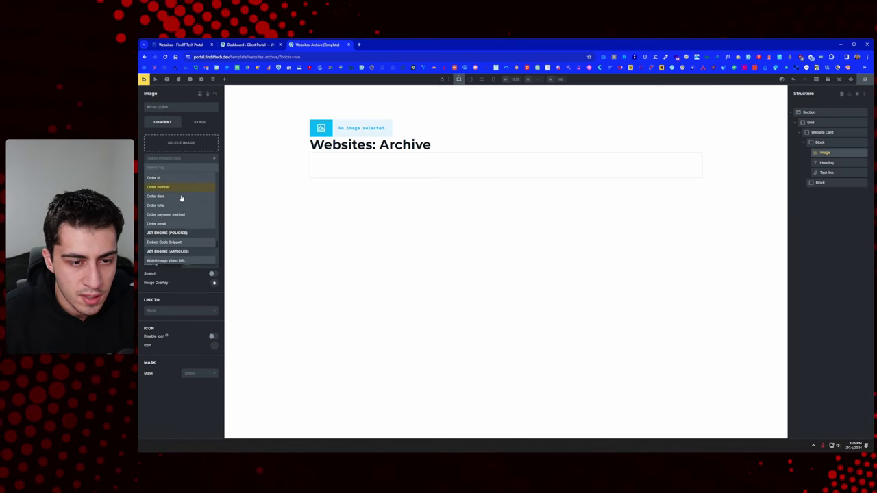
pyautogui.scroll(-8, 179, 229)
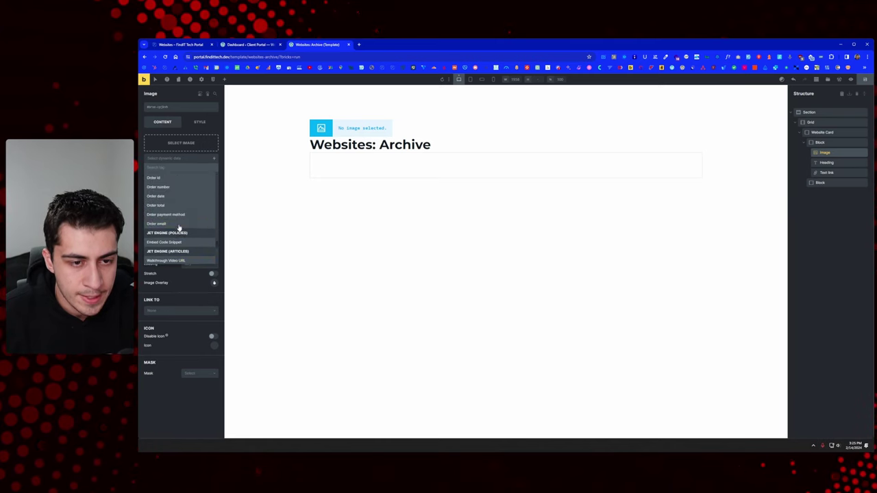
pyautogui.click(176, 220)
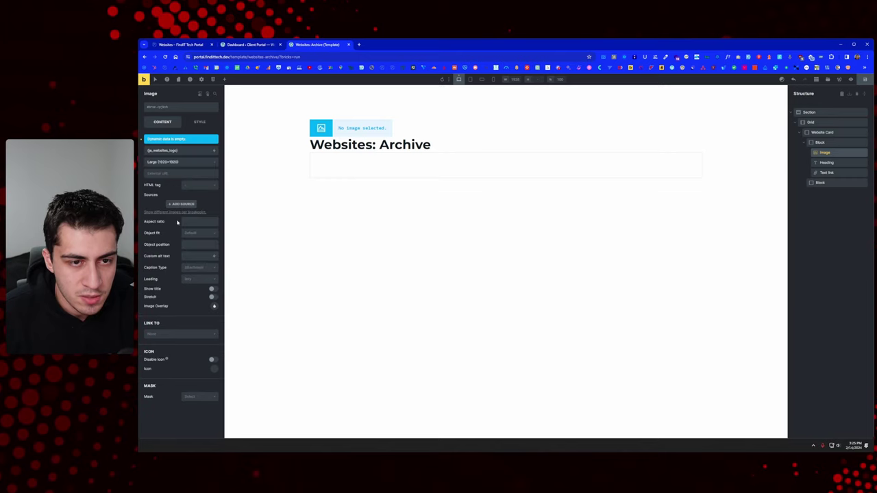
# Set the logo image's size to Bricks Medium (600×9999) and save the template.
pyautogui.click(186, 163)
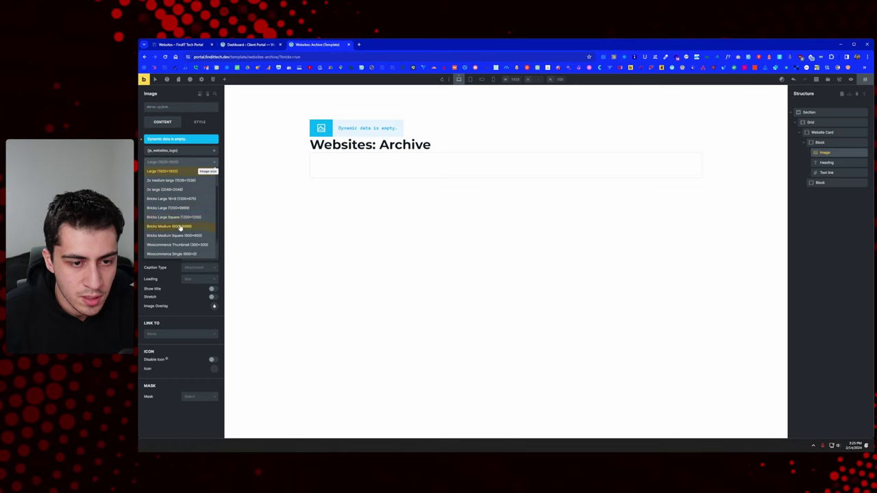
pyautogui.scroll(-2, 188, 207)
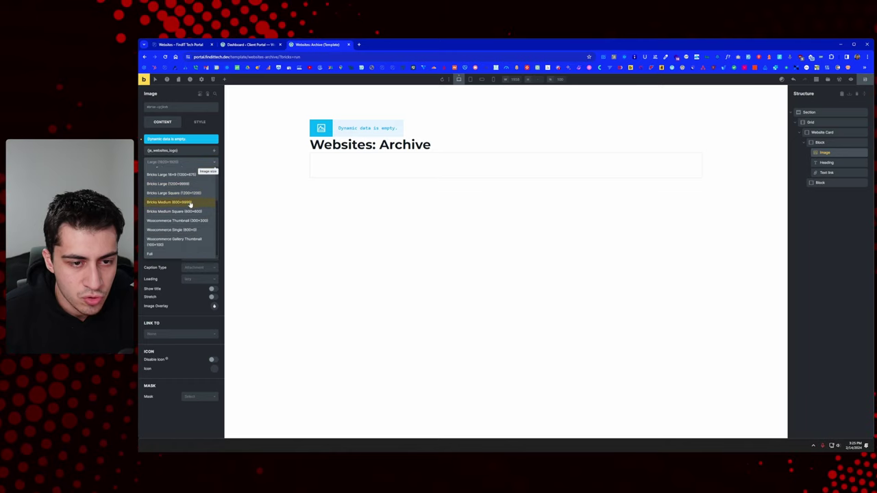
pyautogui.click(171, 202)
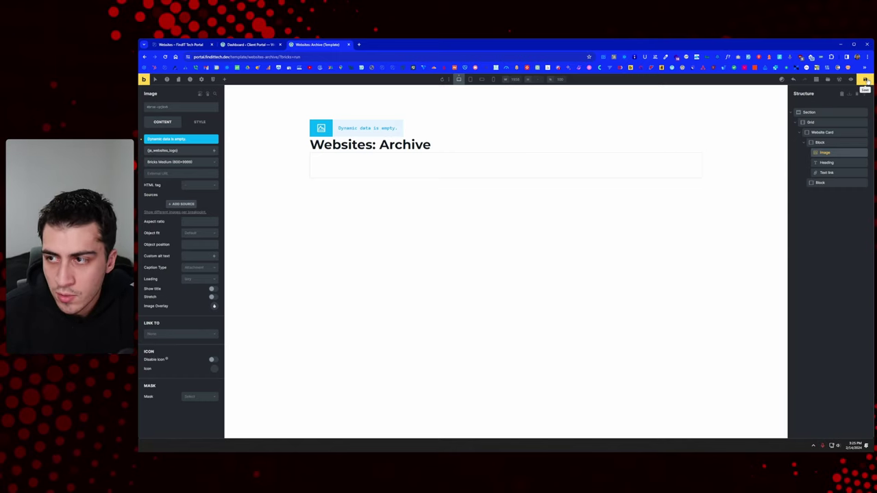
pyautogui.click(865, 80)
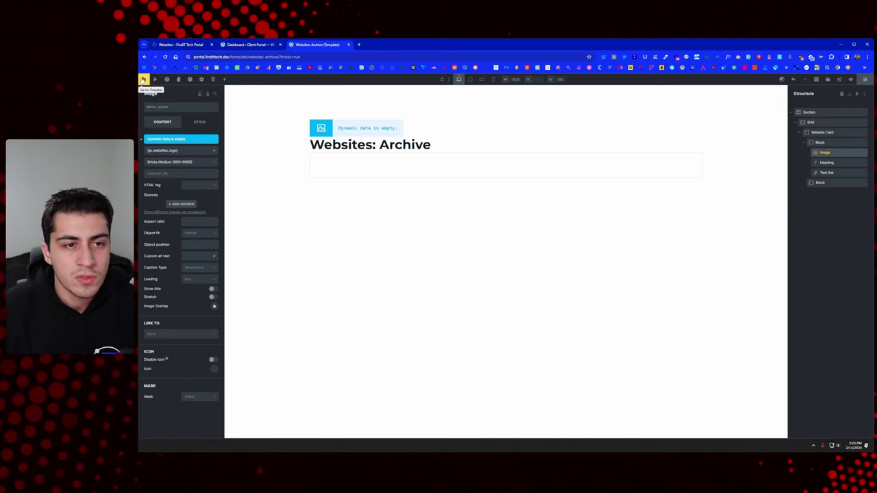
# Enable the query loop on the Website Card with query type Posts and post type Websites.
pyautogui.click(824, 131)
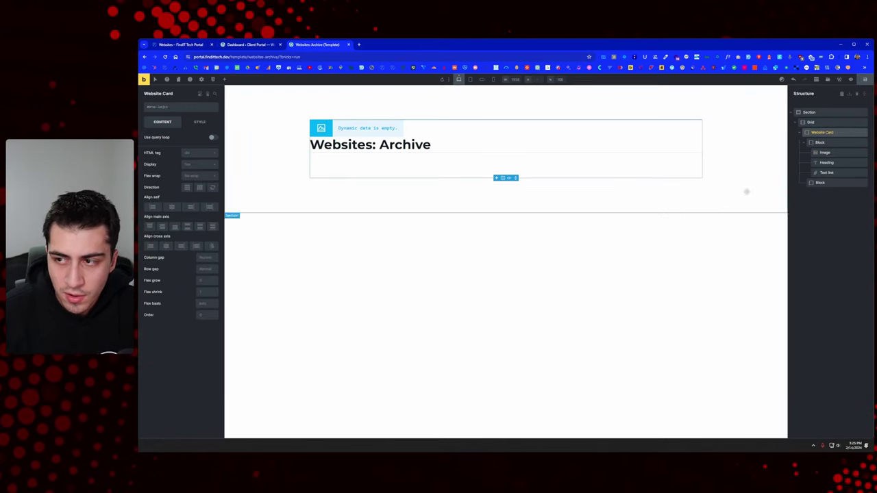
pyautogui.click(211, 138)
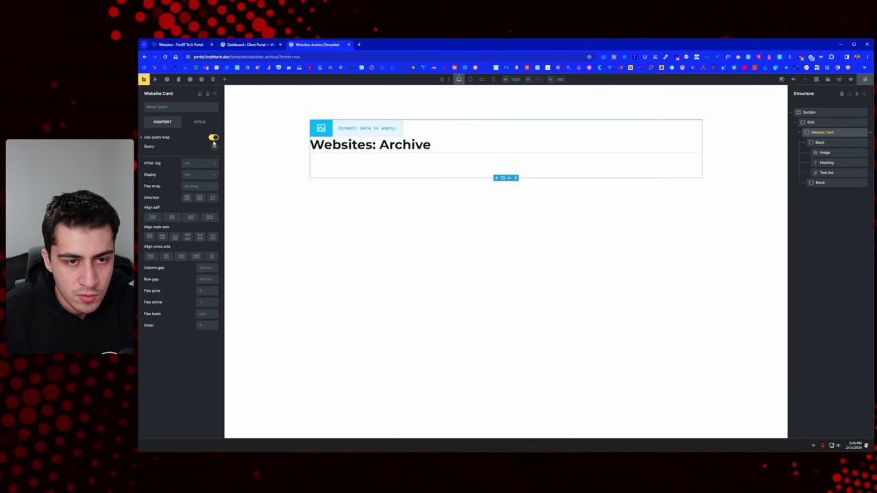
pyautogui.click(198, 164)
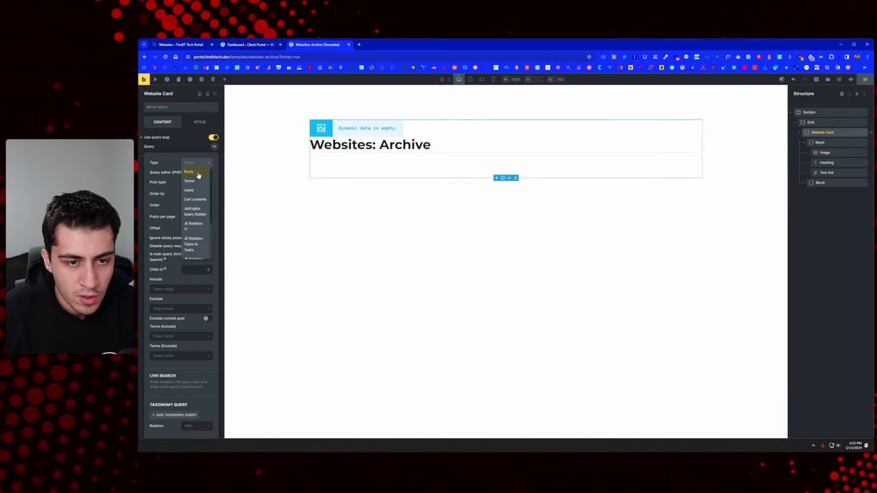
pyautogui.scroll(3, 198, 213)
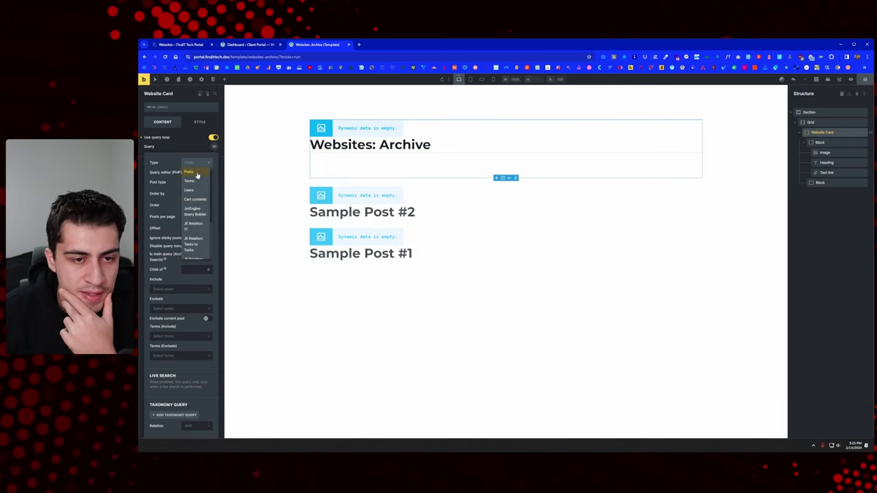
pyautogui.click(197, 174)
pyautogui.click(197, 182)
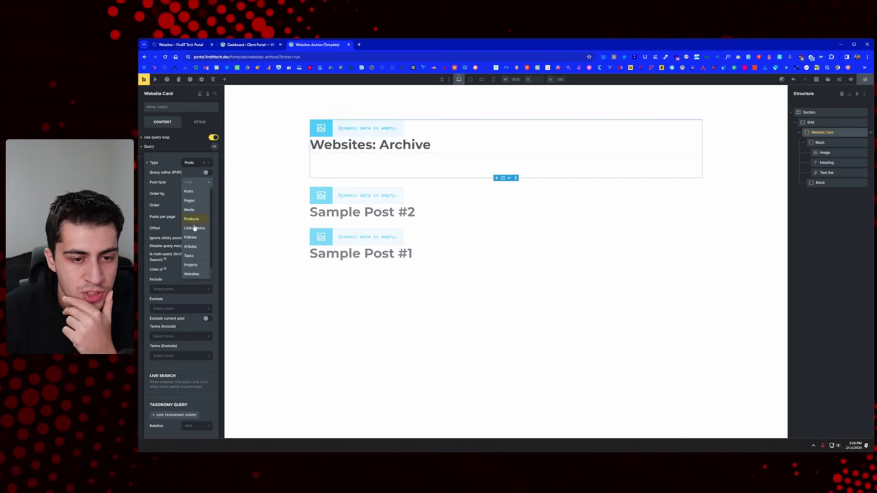
pyautogui.click(196, 274)
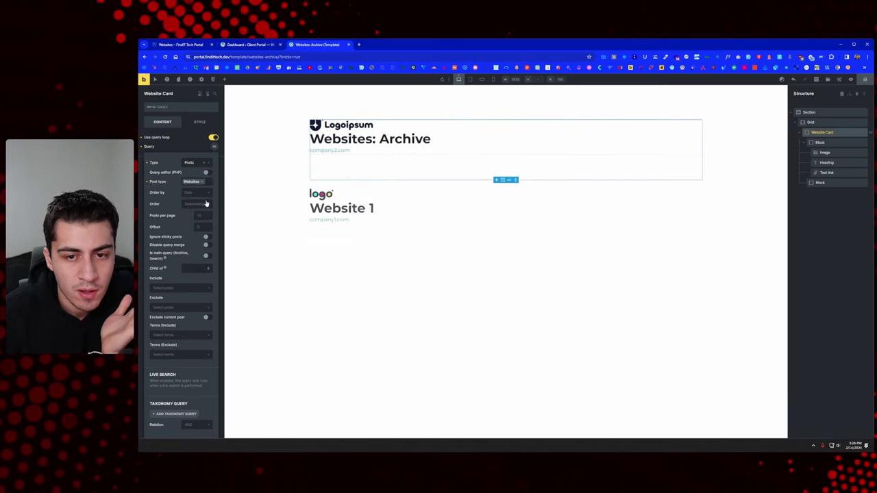
# Set the Website Card query's posts per page to 999 and save the template.
pyautogui.scroll(-1, 199, 226)
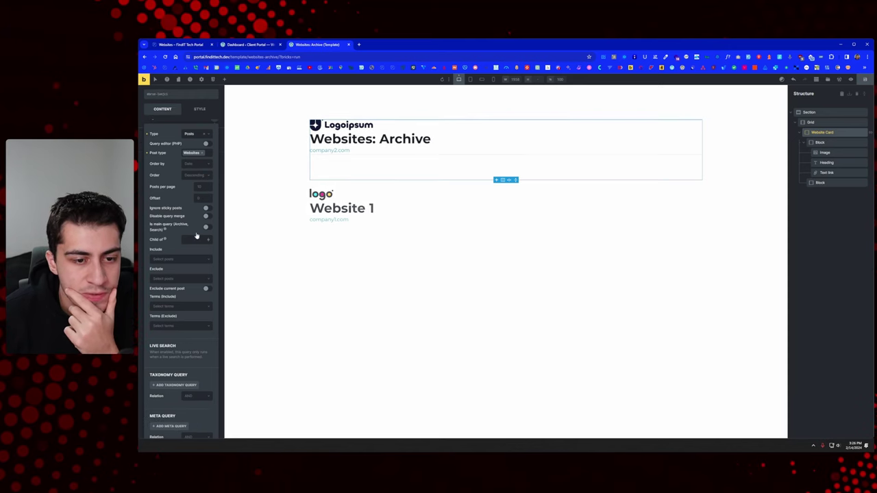
pyautogui.scroll(-1, 194, 250)
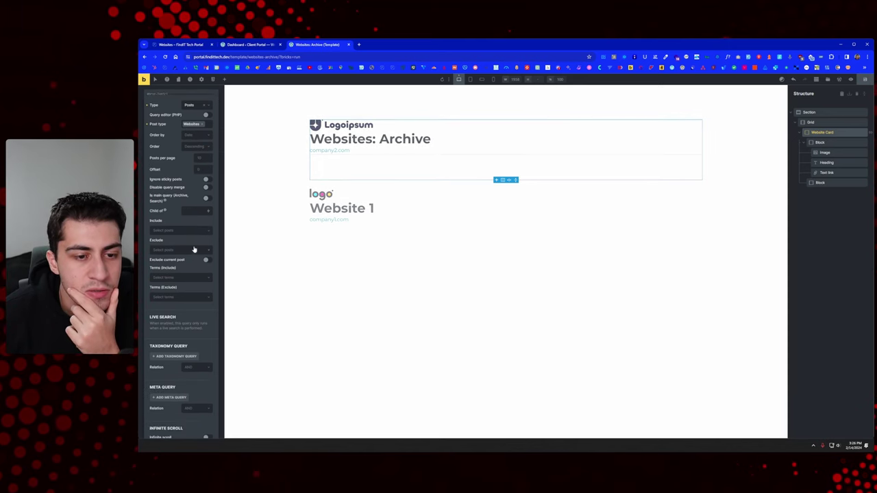
pyautogui.click(200, 157)
pyautogui.write('999')
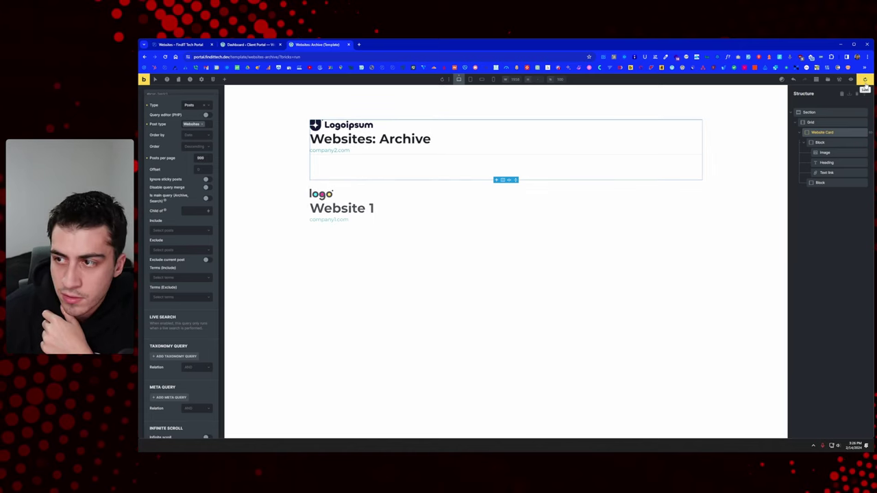
pyautogui.hotkey('ctrl', 's')
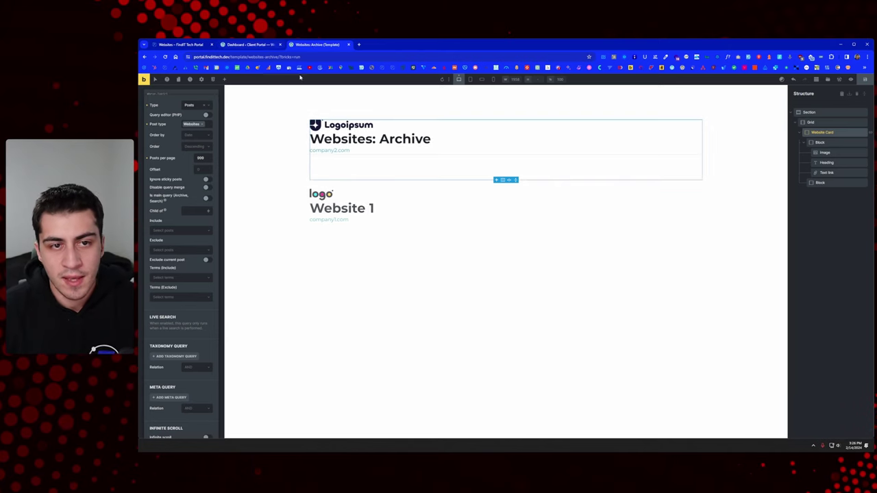
# Add a template condition of Archive with archive type Post type and archive post type Websites, and save the template.
pyautogui.click(224, 79)
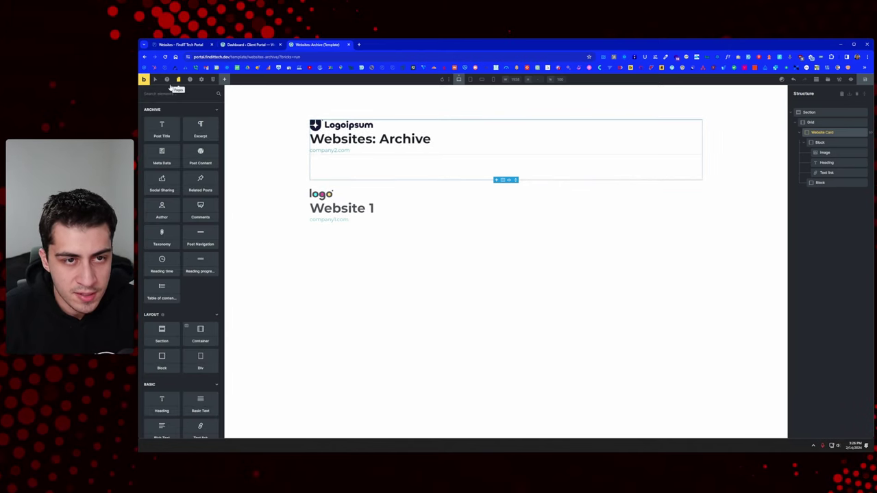
pyautogui.click(201, 79)
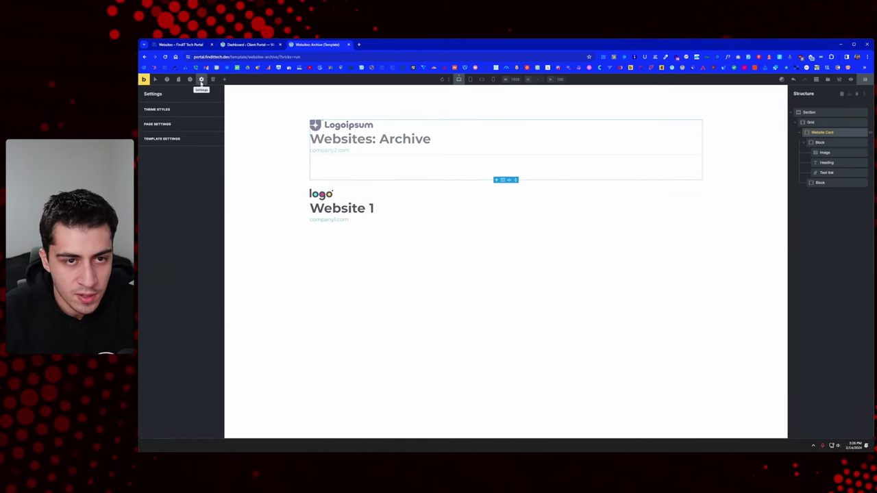
pyautogui.click(172, 138)
pyautogui.click(183, 112)
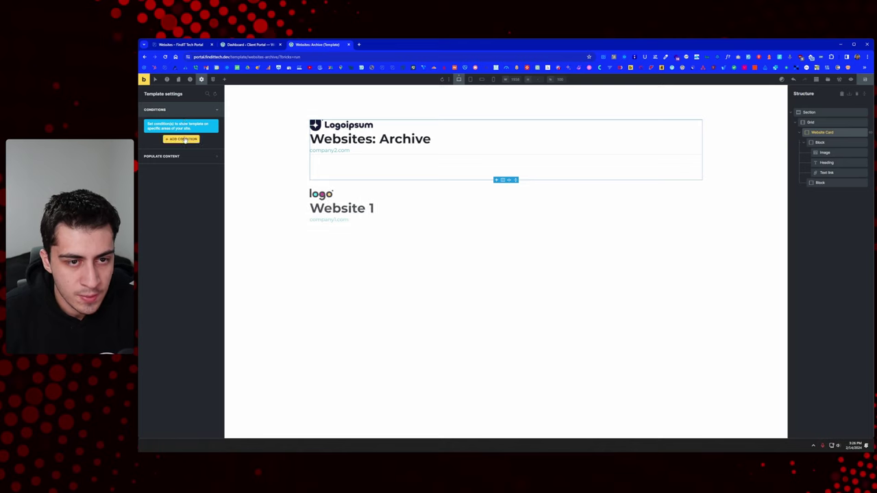
pyautogui.click(182, 139)
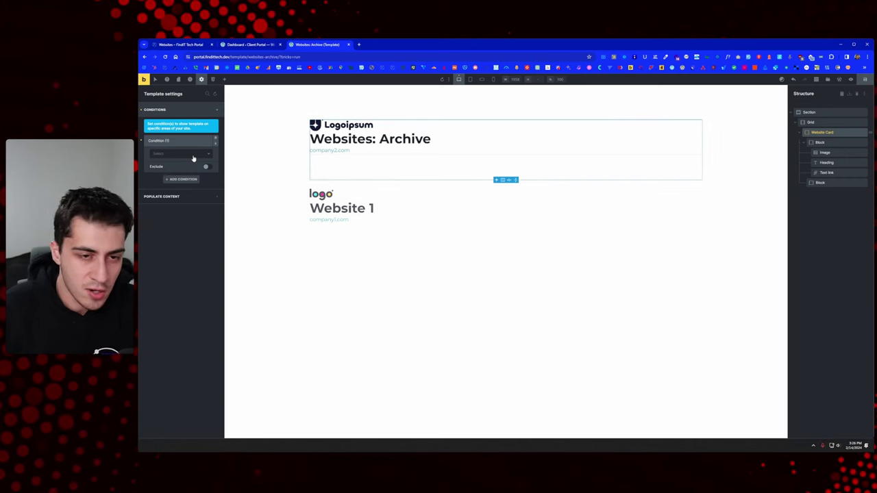
pyautogui.click(193, 157)
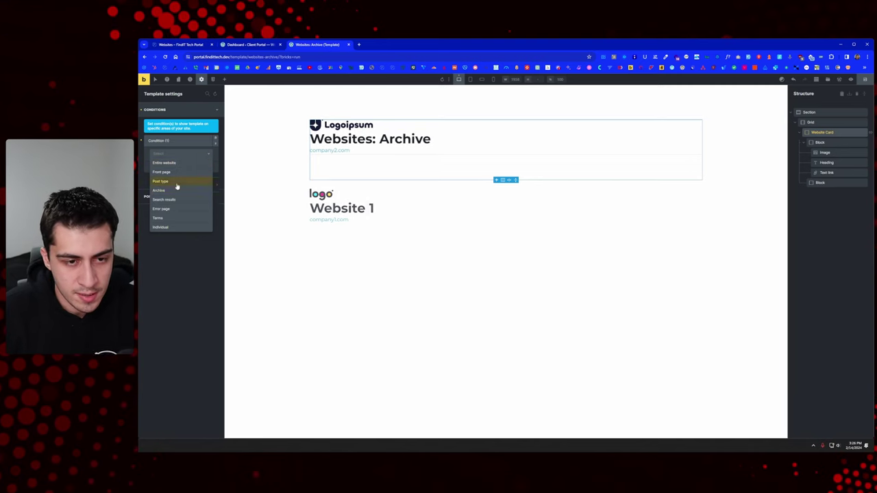
pyautogui.click(179, 191)
pyautogui.click(185, 177)
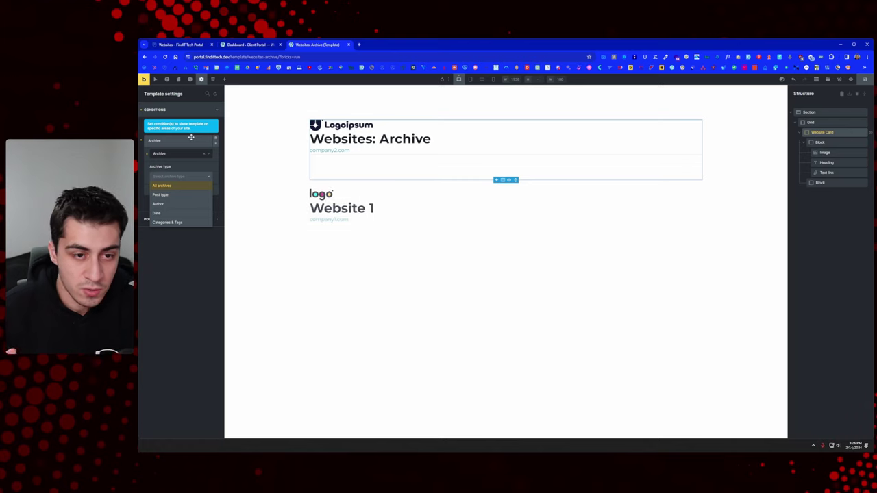
pyautogui.click(185, 198)
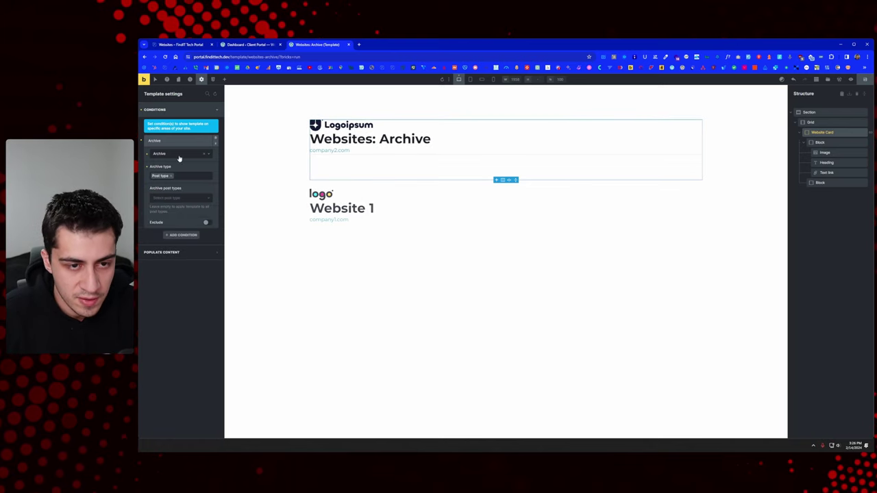
pyautogui.click(172, 198)
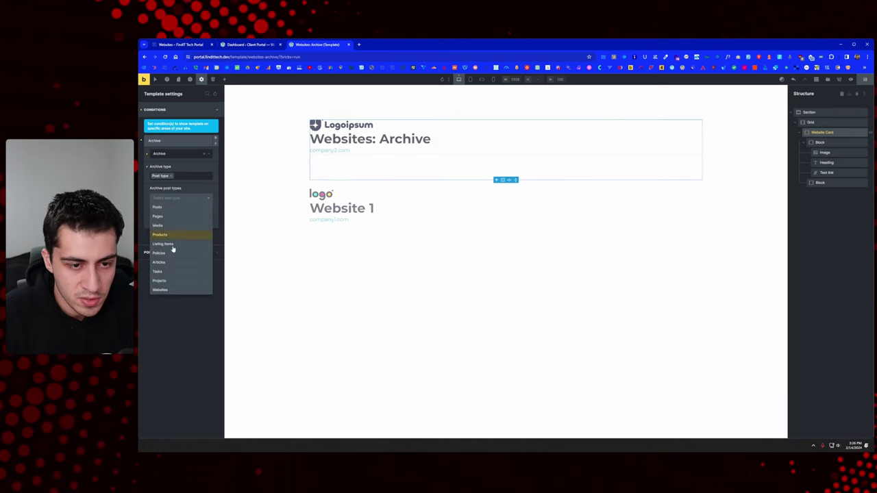
pyautogui.click(172, 289)
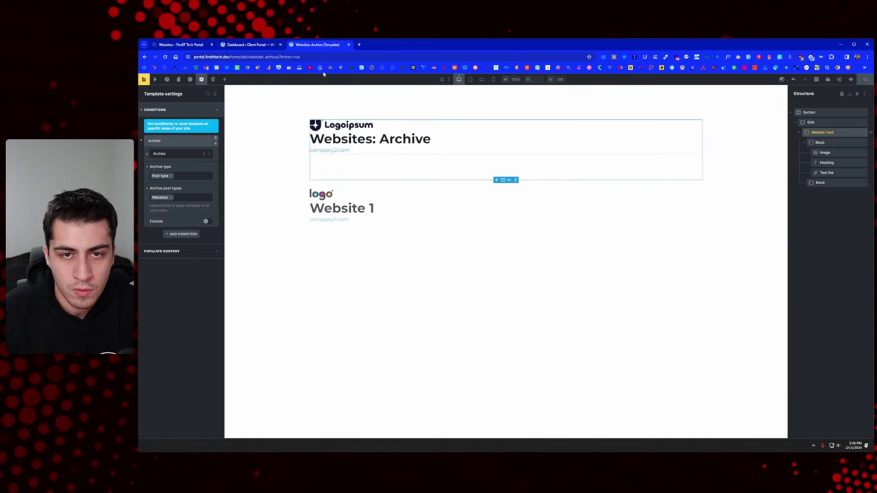
pyautogui.hotkey('ctrl', 's')
# Open the client portal's front end in a new tab and load its /websites archive page to check the template.
pyautogui.click(248, 44)
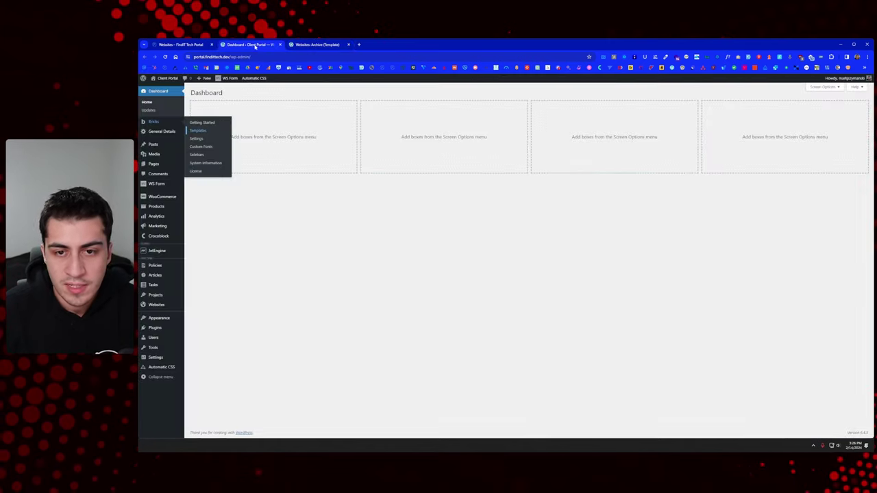
pyautogui.middleClick(161, 90)
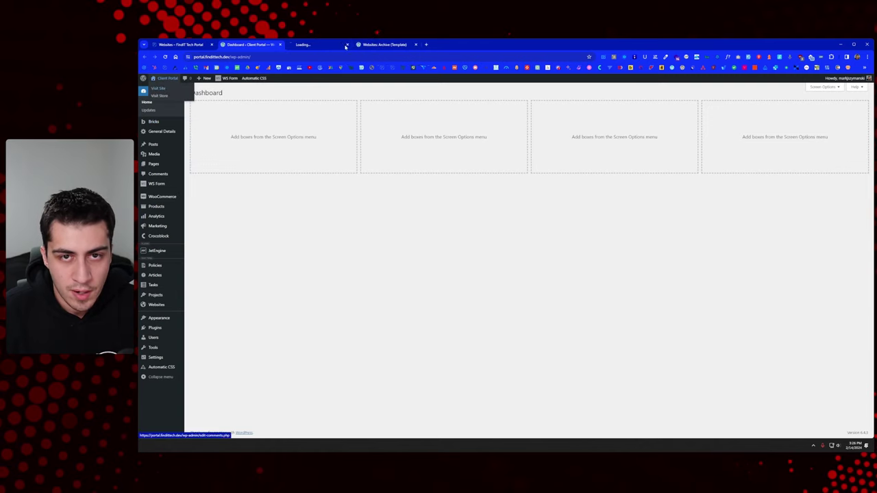
pyautogui.click(298, 45)
pyautogui.click(244, 55)
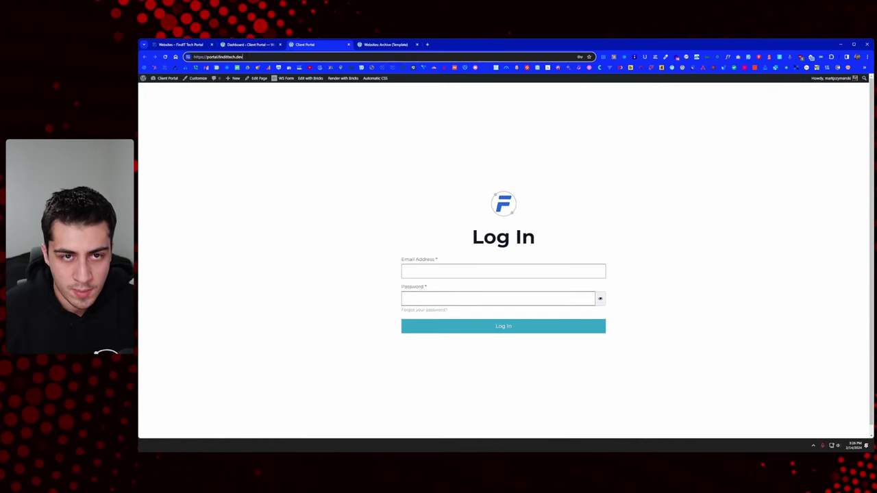
pyautogui.write('/websites')
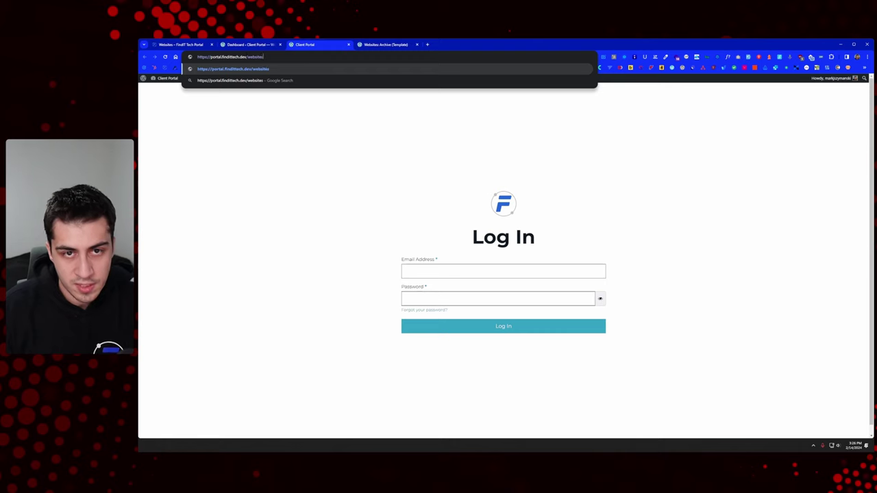
pyautogui.press('Return')
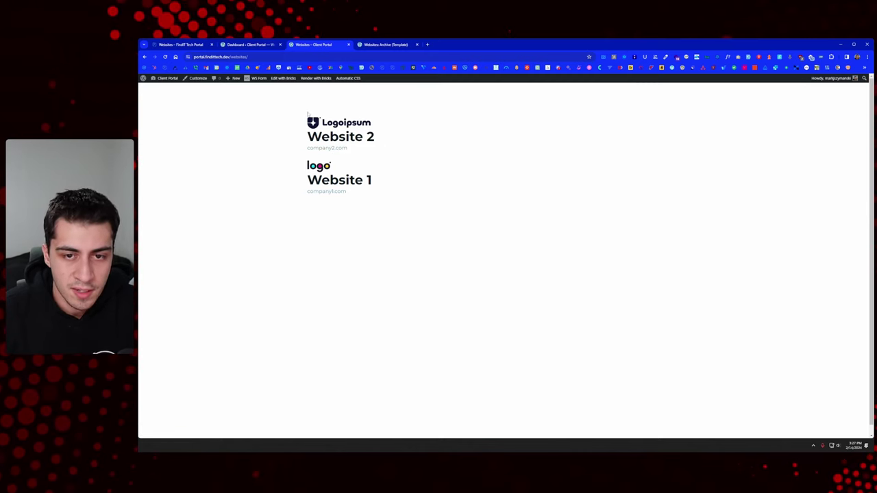
# Return to the Websites archive template in the builder and rename the outer section as Websites.
pyautogui.click(385, 46)
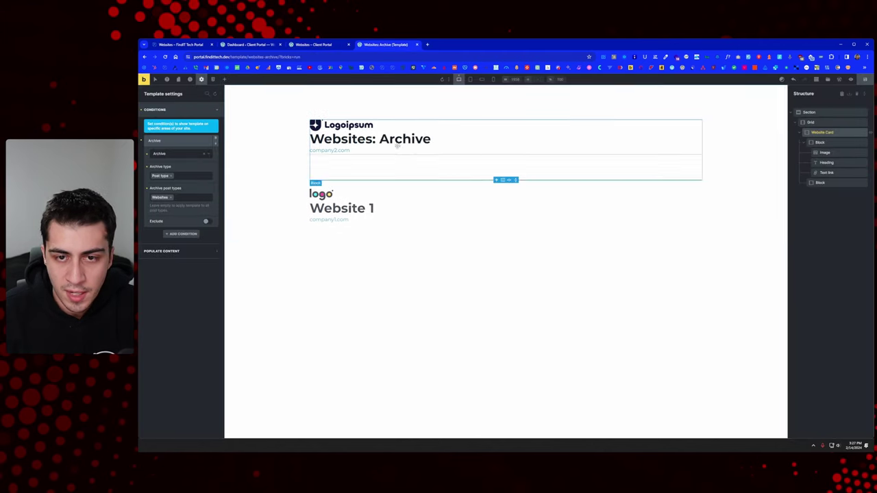
pyautogui.click(425, 153)
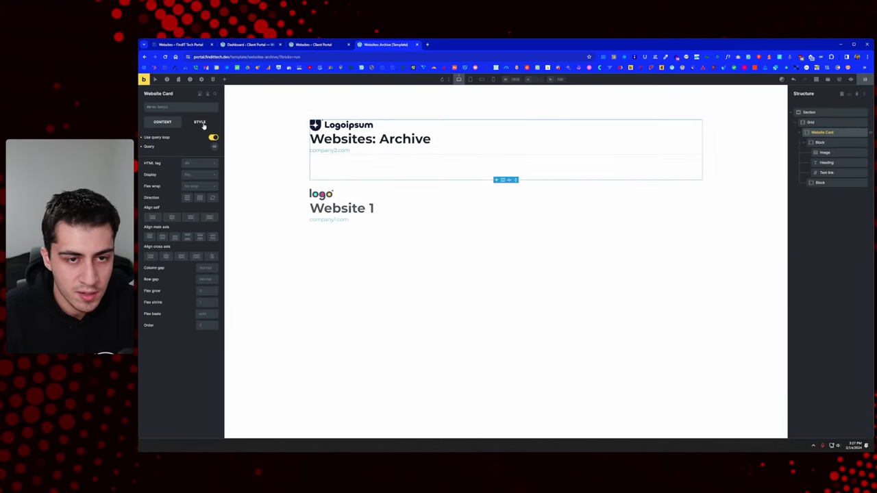
pyautogui.click(810, 112)
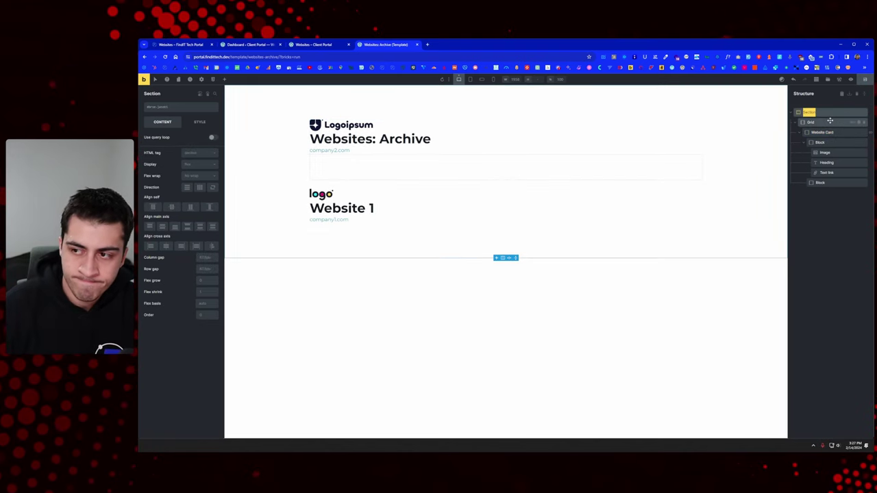
pyautogui.write('WEb')
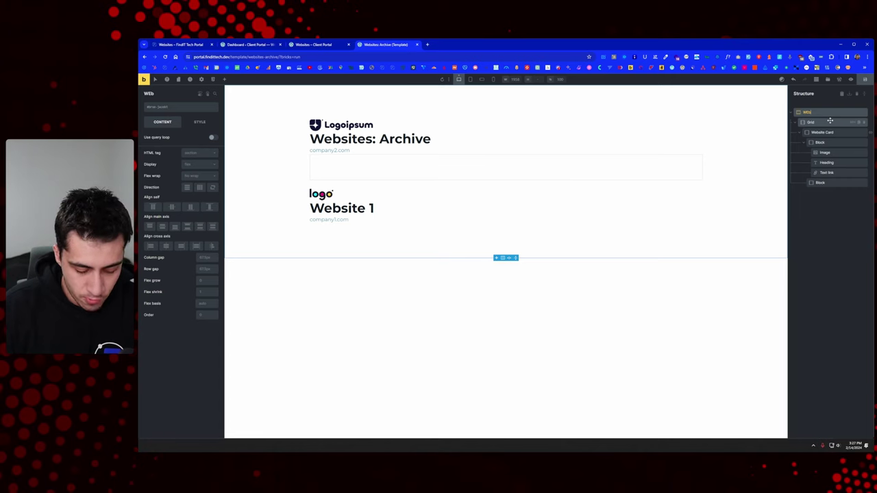
pyautogui.write('sites')
pyautogui.press('Return')
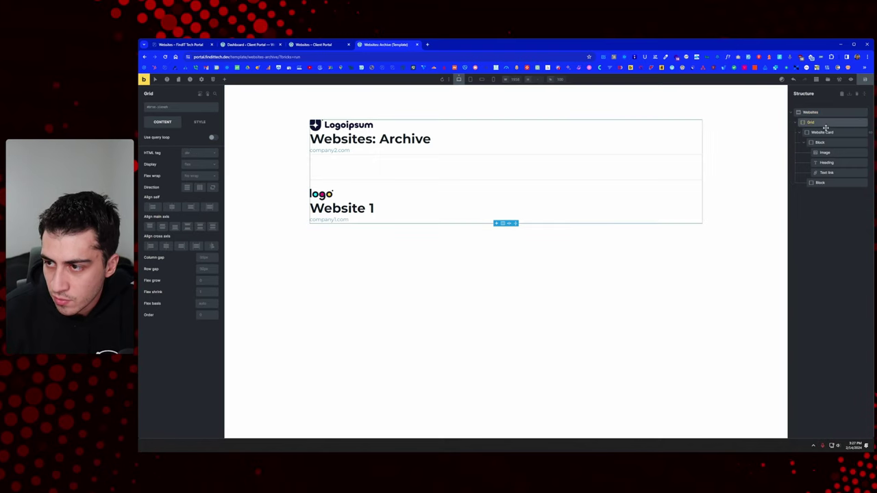
# Rename the Website Card's first block as Info Wrapper and the image inside it as Logo.
pyautogui.click(830, 132)
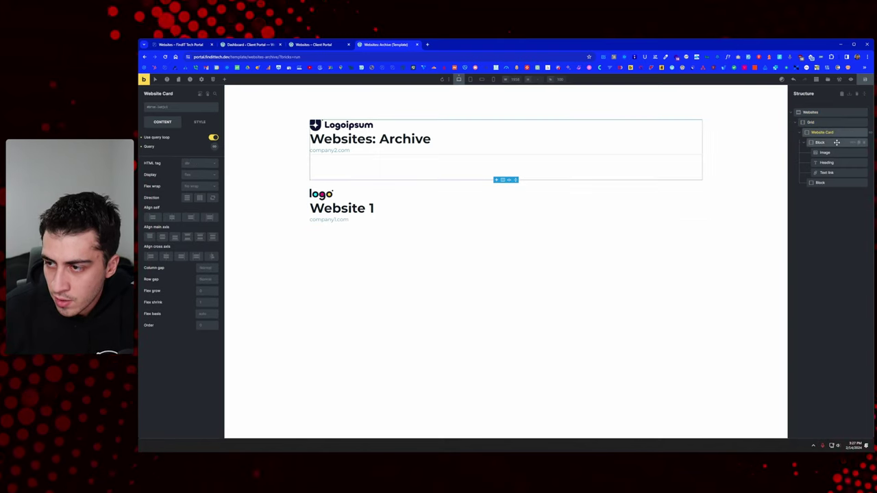
pyautogui.click(837, 142)
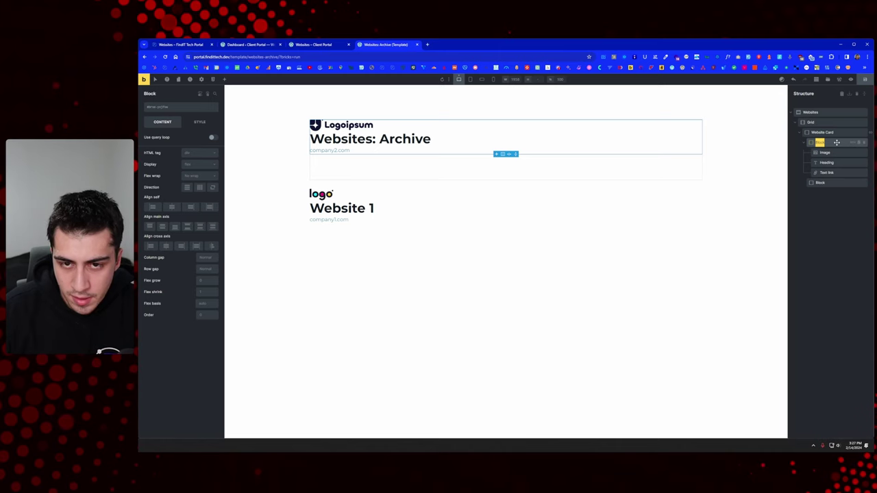
pyautogui.write('IN')
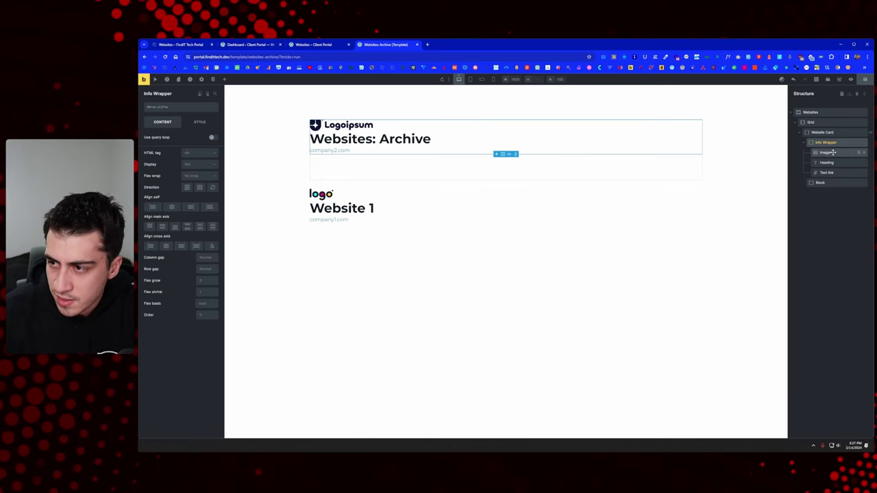
pyautogui.click(833, 152)
pyautogui.write('Logo')
# Rename the Info Wrapper's heading as Title and its text link as Domain Name.
pyautogui.doubleClick(854, 162)
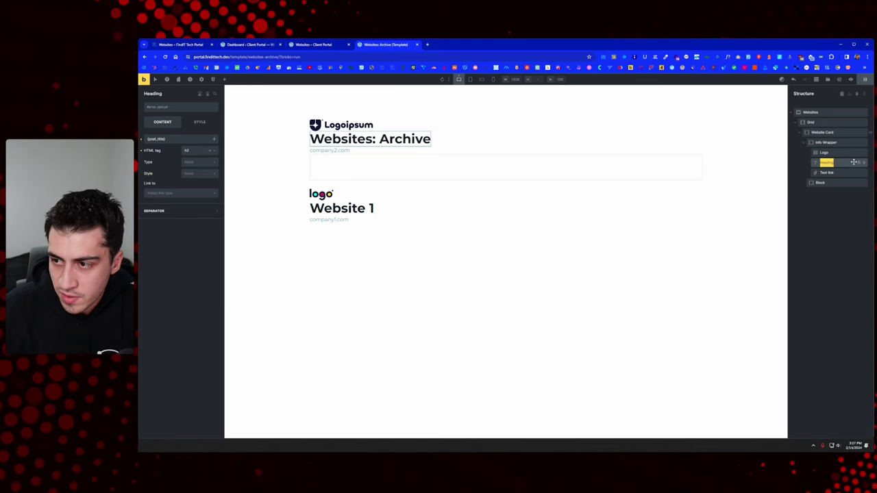
pyautogui.write('Title')
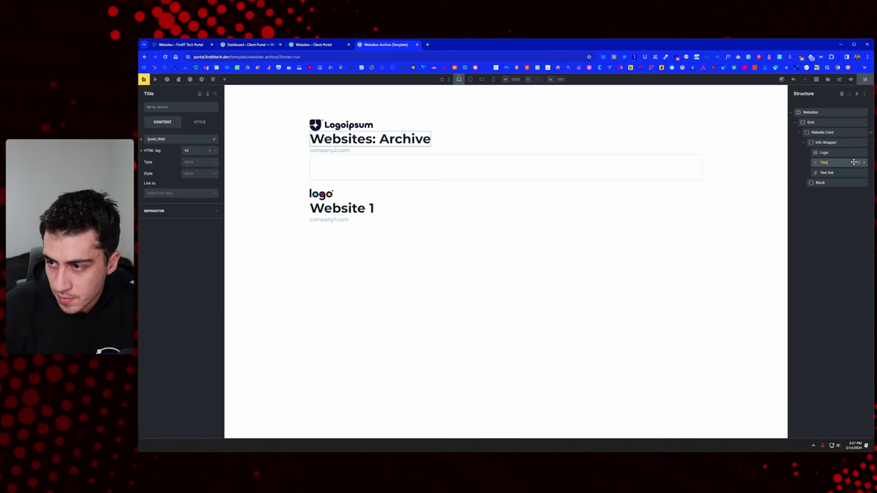
pyautogui.press('Tab')
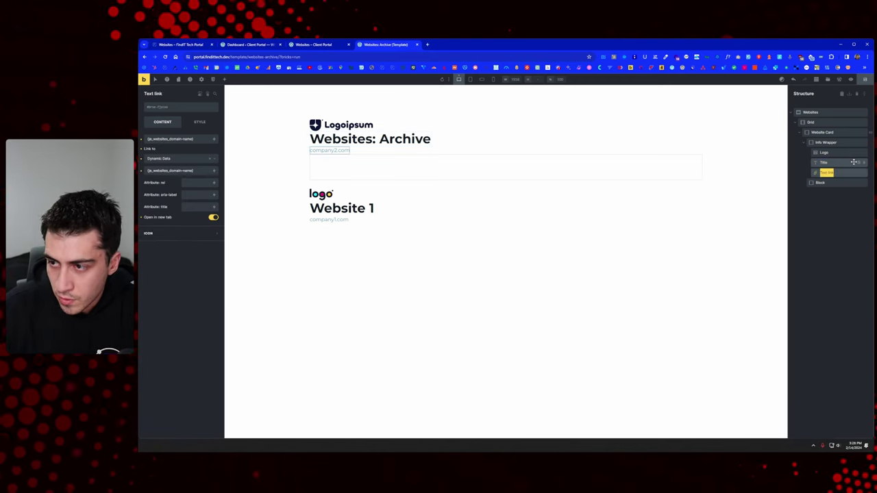
pyautogui.write('Domain Name')
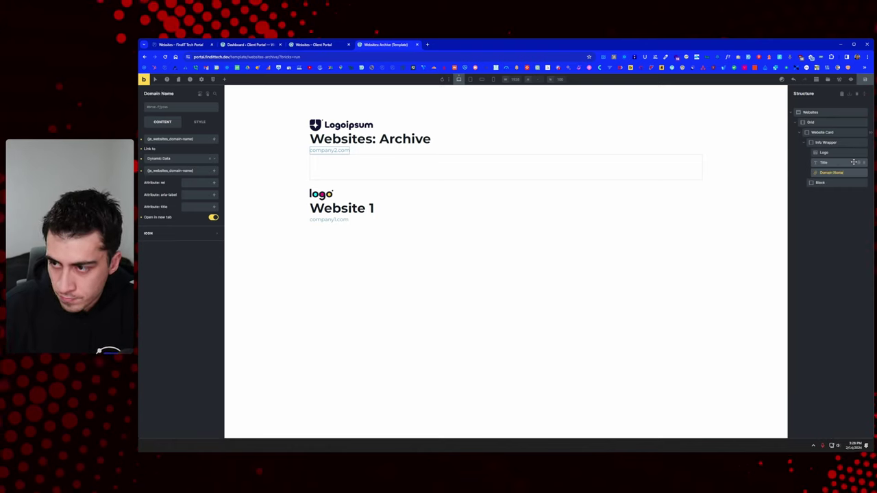
# Rename the Website Card's empty second block as Buttons Wrapper, consulting the reference Websites page in the FindIT Tech Portal.
pyautogui.click(821, 182)
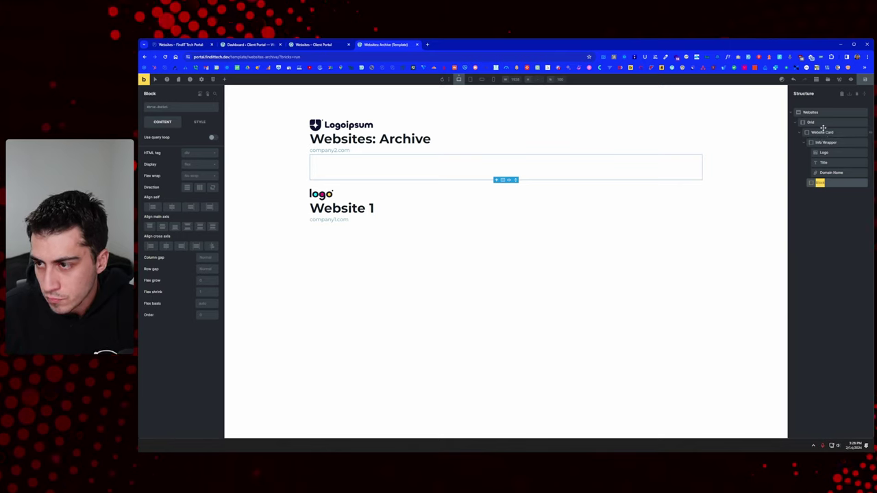
pyautogui.doubleClick(833, 183)
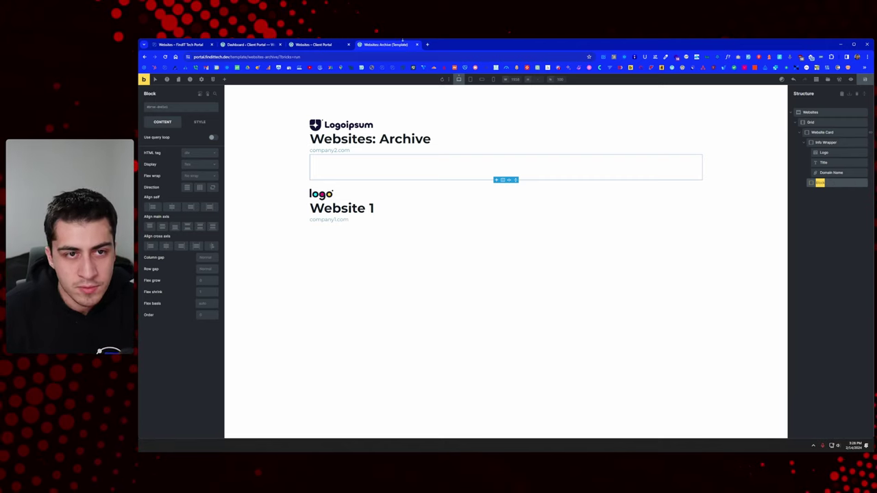
pyautogui.click(180, 44)
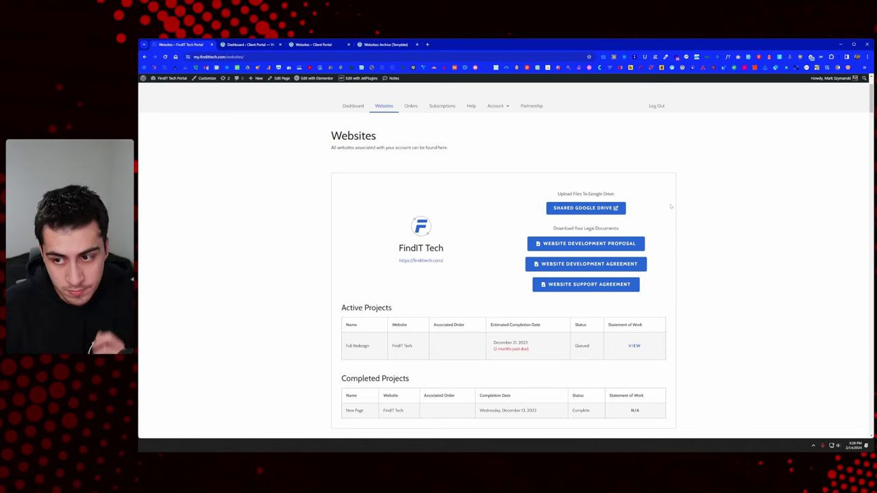
pyautogui.hotkey('ctrl', 'shift', 'Tab')
pyautogui.write('s')
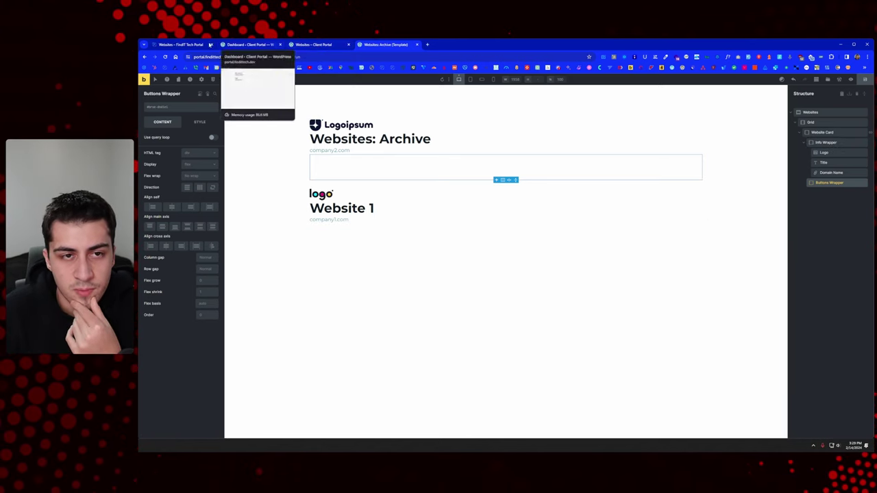
pyautogui.click(180, 44)
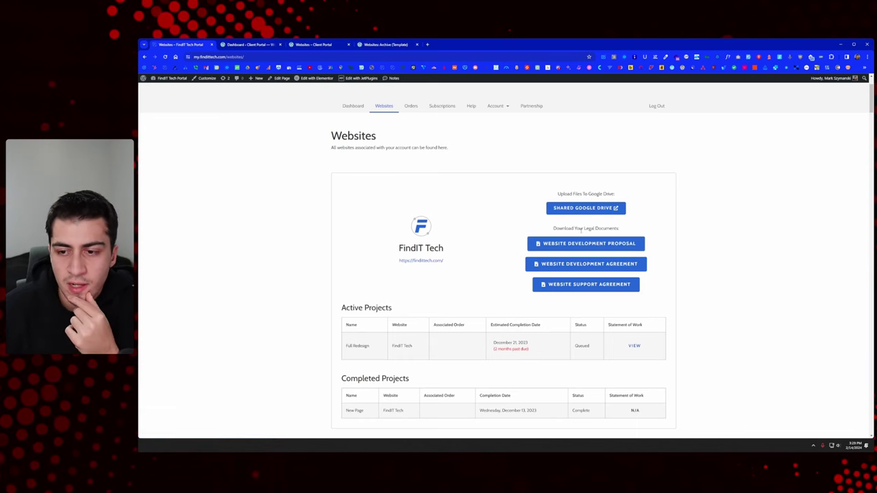
# Check the legal documents area on the reference Websites page and open Website 2 for editing in the Client Portal dashboard.
pyautogui.moveTo(554, 230); pyautogui.dragTo(617, 229)
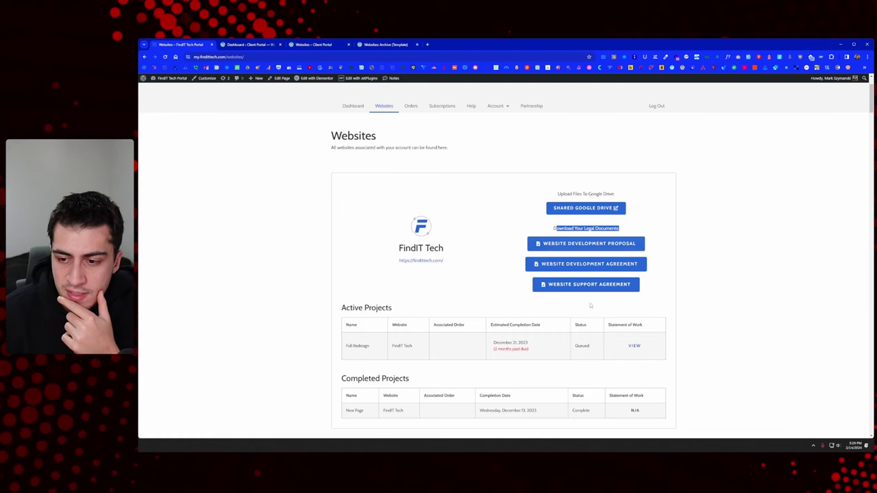
pyautogui.keyDown('shift'); pyautogui.click(574, 253); pyautogui.keyUp('shift')
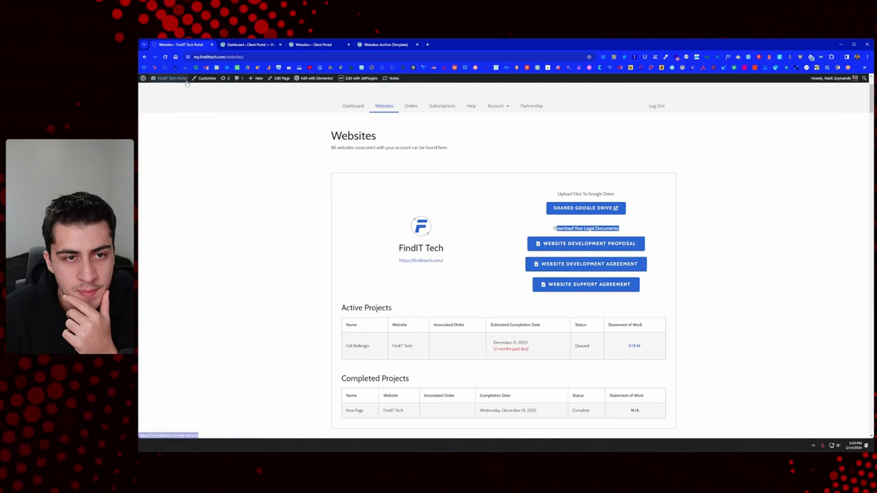
pyautogui.click(234, 45)
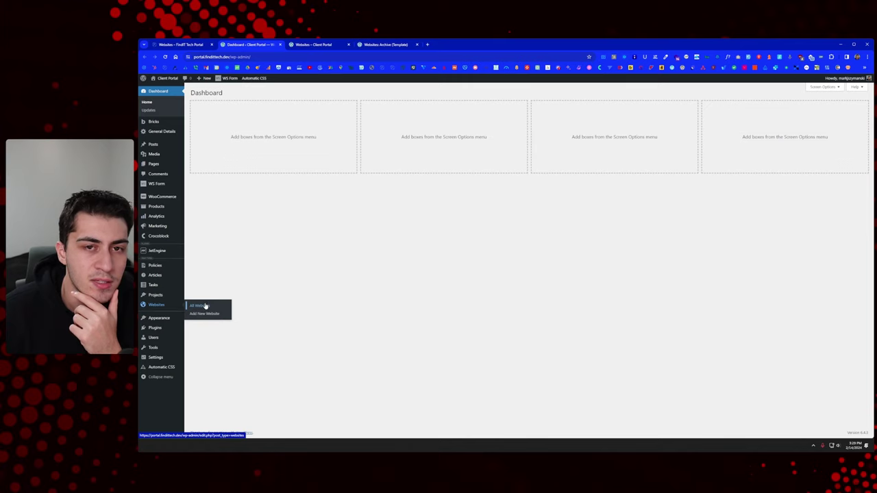
pyautogui.middleClick(200, 305)
pyautogui.hotkey('ctrl', 'Tab')
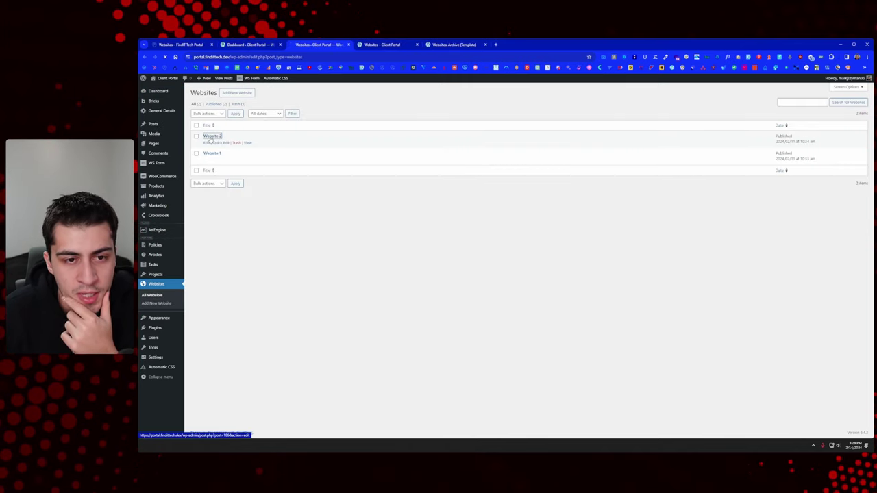
pyautogui.click(212, 135)
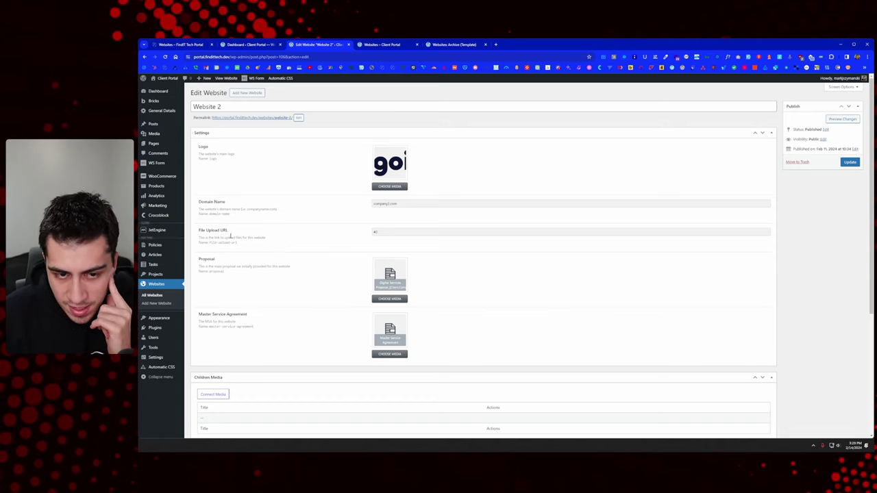
# Examine Website 2's File Upload URL, Proposal and Master Service Agreement fields.
pyautogui.moveTo(231, 234); pyautogui.dragTo(199, 231)
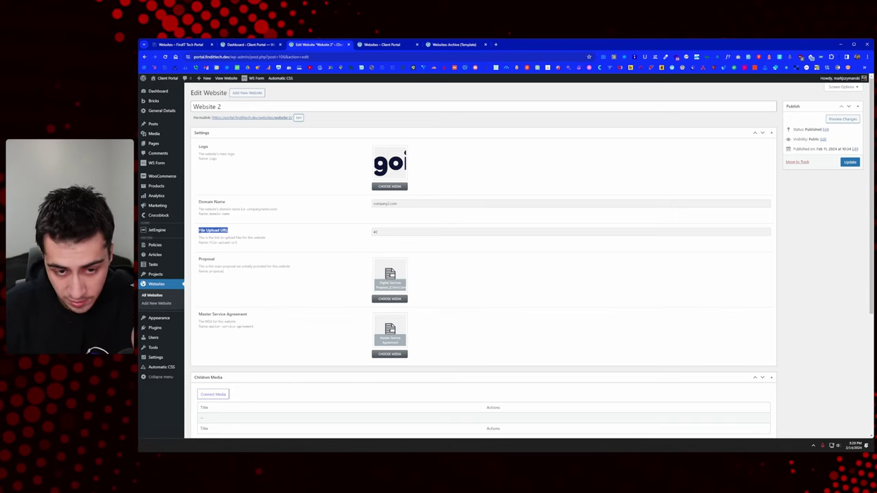
pyautogui.click(200, 230)
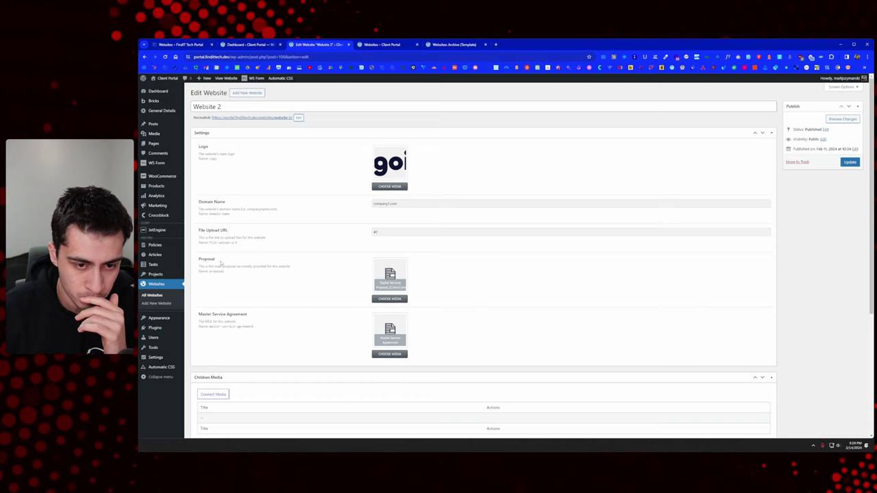
pyautogui.moveTo(216, 261); pyautogui.dragTo(199, 259)
pyautogui.moveTo(249, 314); pyautogui.dragTo(199, 314)
pyautogui.click(199, 315)
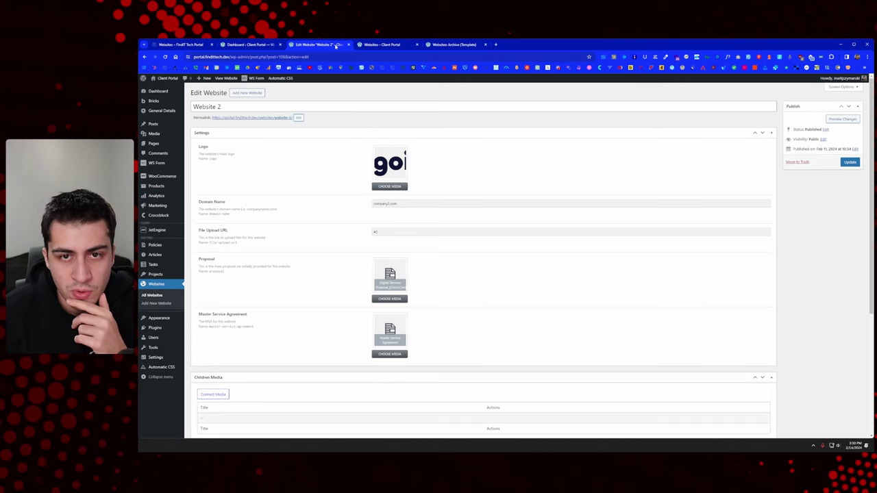
# Return to the Websites archive template in the builder and rename the Buttons Wrapper as Actions Wrapper.
pyautogui.click(442, 45)
pyautogui.doubleClick(849, 183)
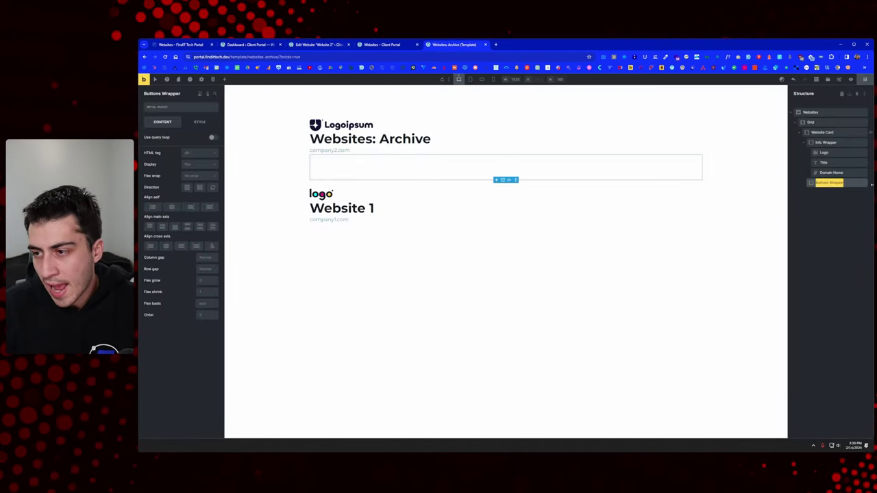
pyautogui.press('End')
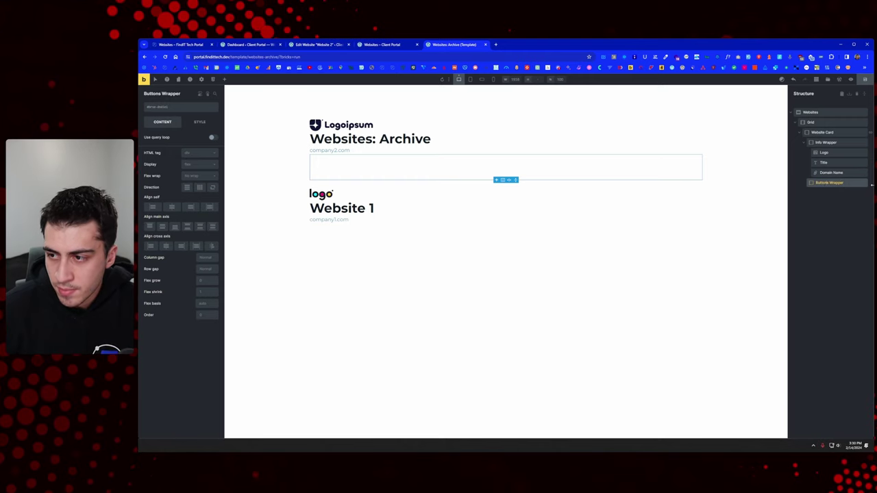
pyautogui.press('Home')
pyautogui.hotkey('ctrl', 'shift', 'Right')
pyautogui.write('Actions')
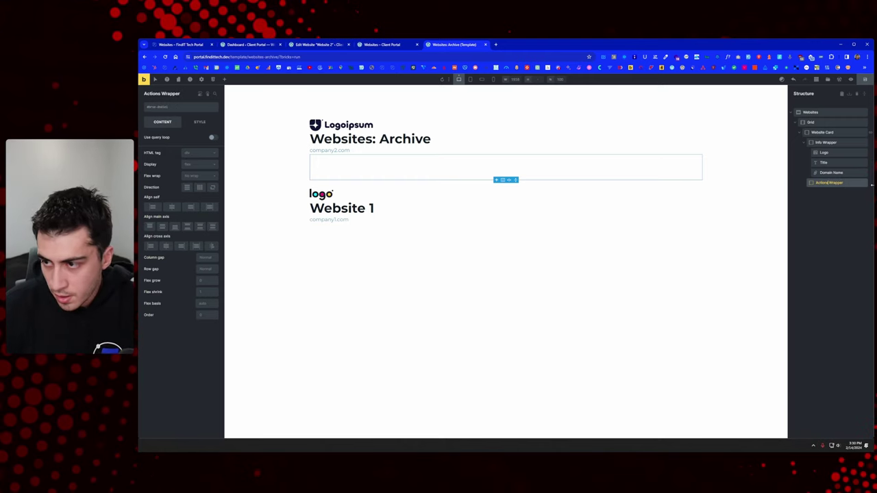
pyautogui.press('Return')
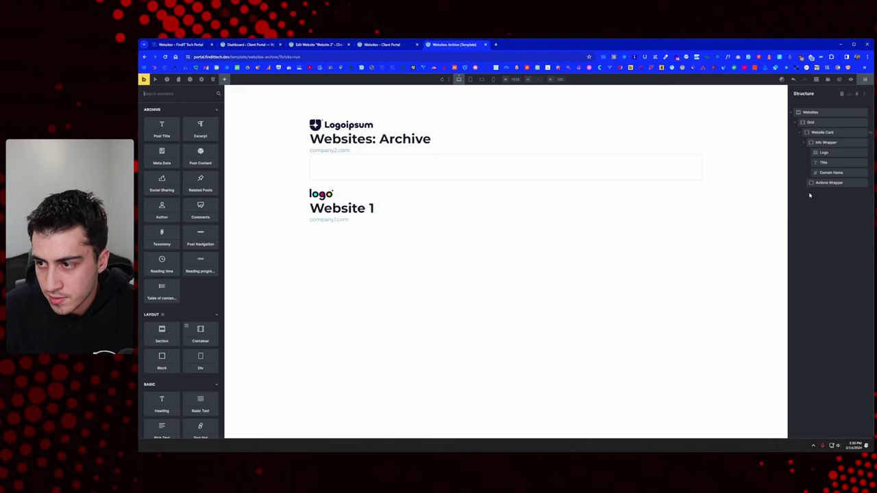
# Add three Button elements inside the Actions Wrapper.
pyautogui.click(831, 183)
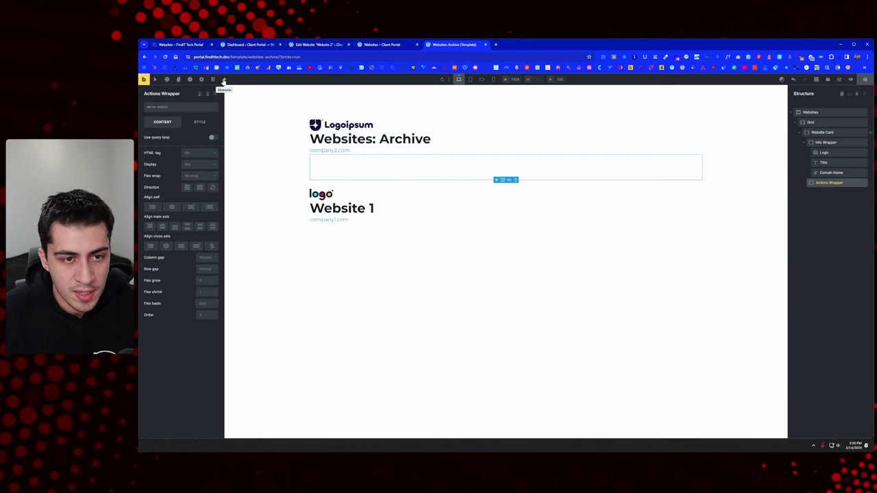
pyautogui.click(224, 80)
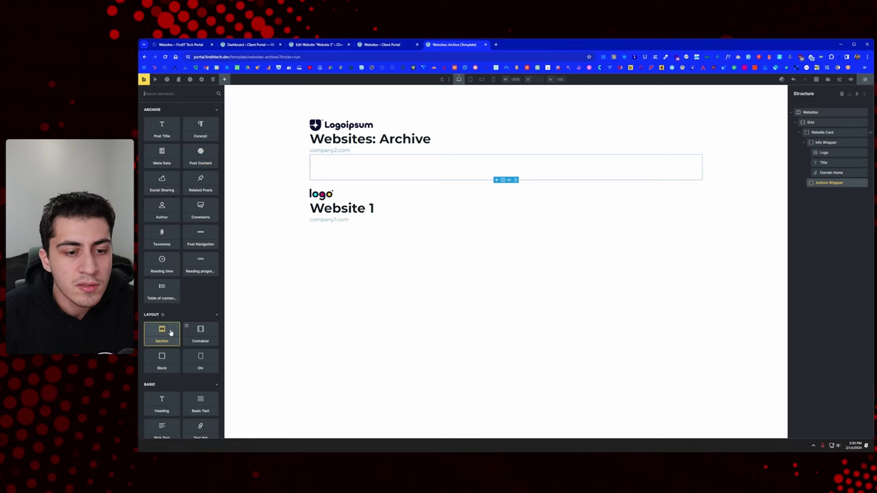
pyautogui.write('but')
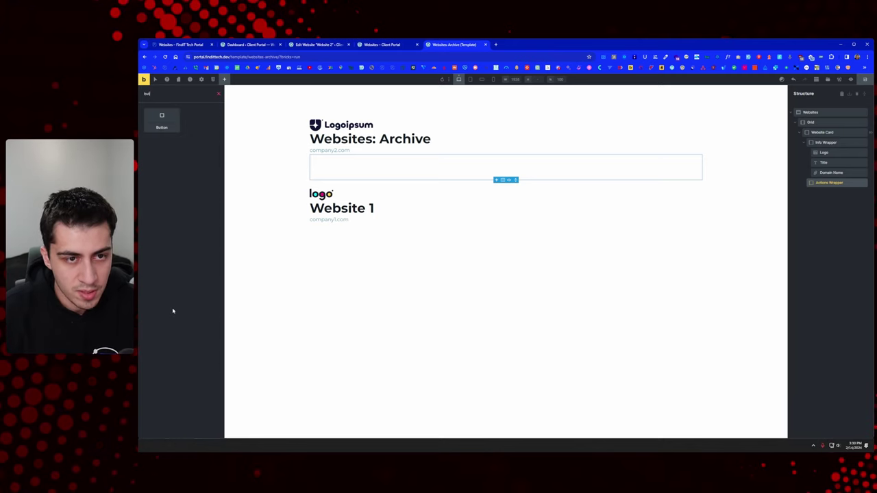
pyautogui.click(162, 120)
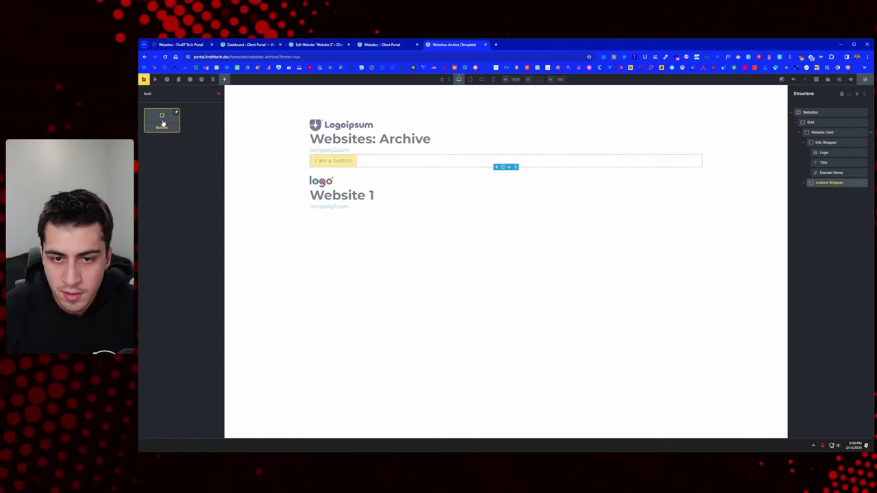
pyautogui.click(163, 122)
pyautogui.click(163, 122)
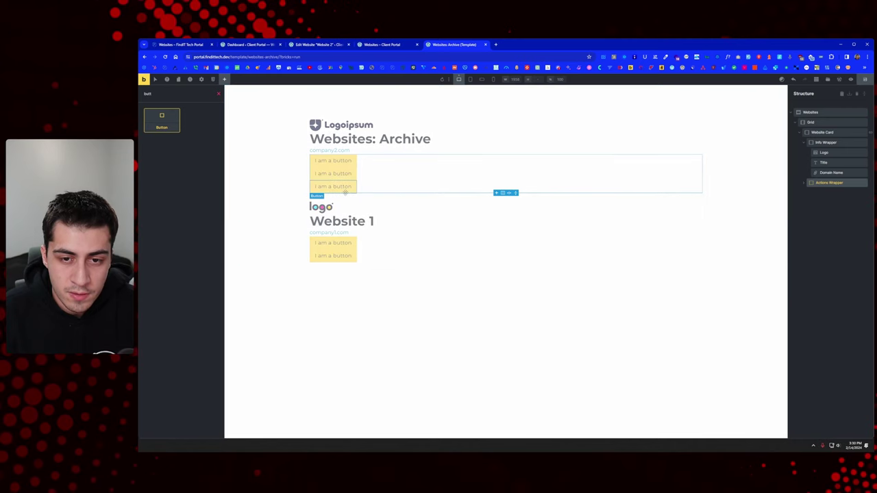
# Set the text of the first button in the Actions Wrapper to "Upload Project Files".
pyautogui.click(809, 183)
pyautogui.click(834, 194)
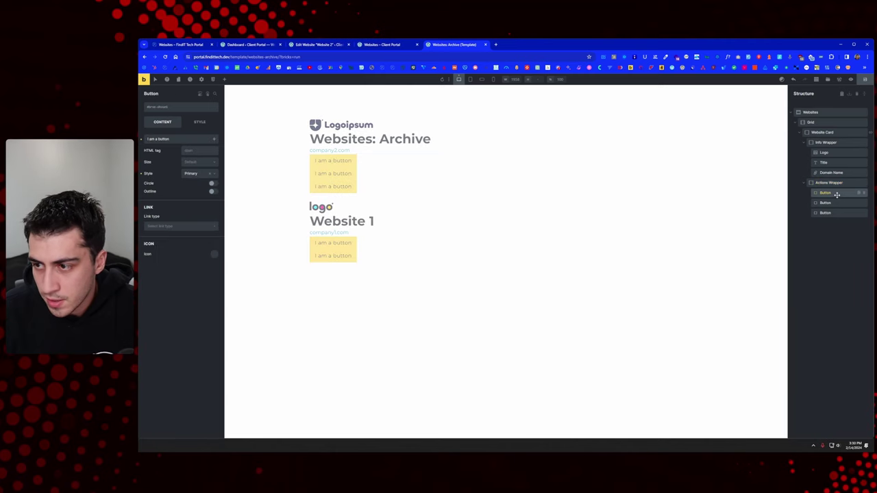
pyautogui.tripleClick(194, 138)
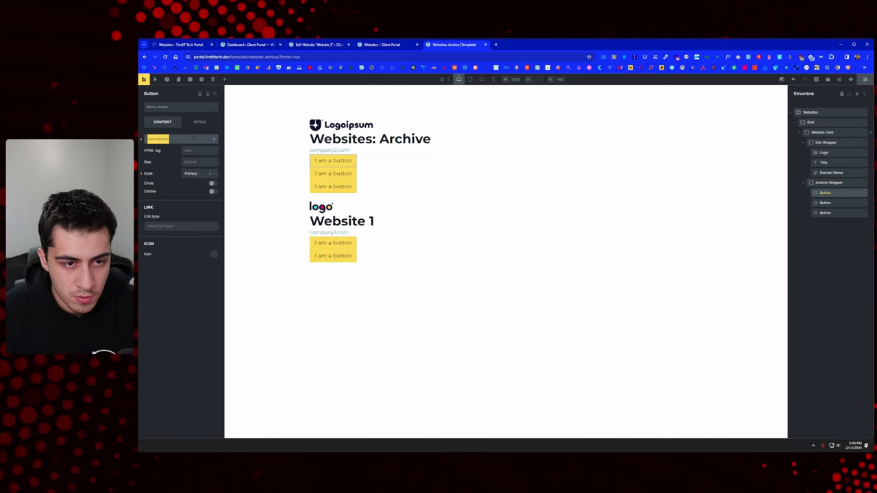
pyautogui.write('Up')
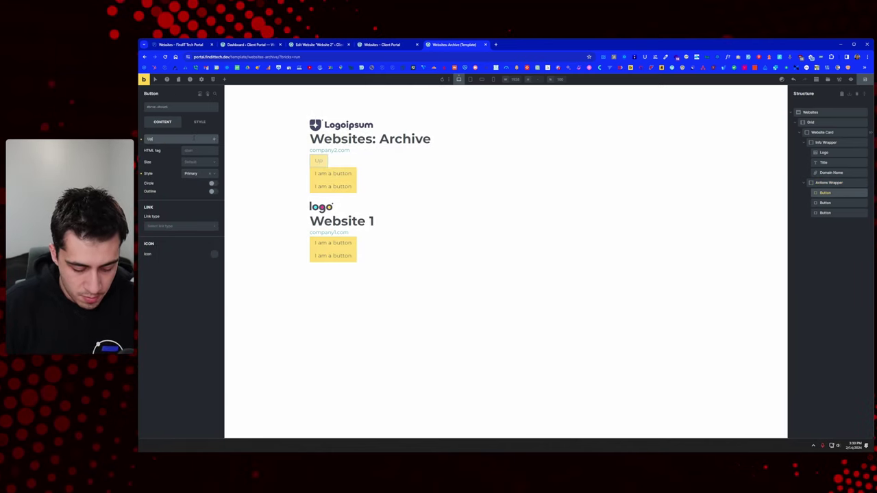
pyautogui.write('load Files')
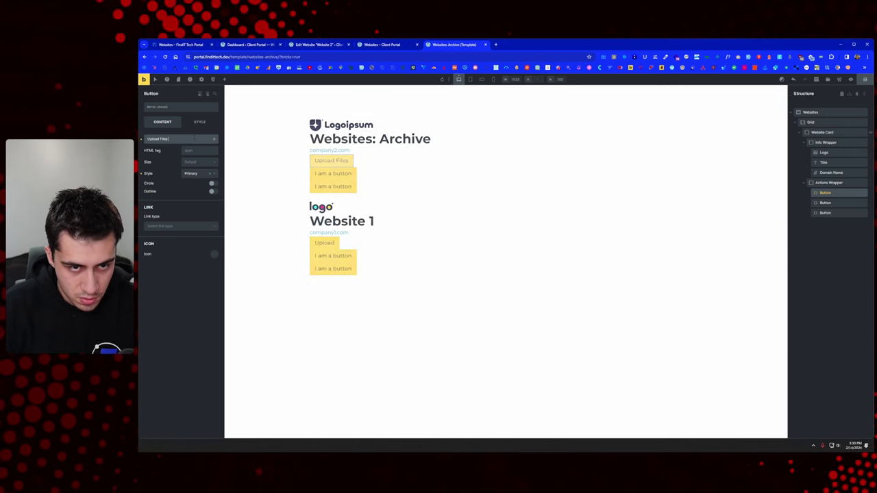
pyautogui.press('BackSpace')
pyautogui.press('BackSpace')
pyautogui.press('BackSpace')
pyautogui.press('BackSpace')
pyautogui.write('roject Files')
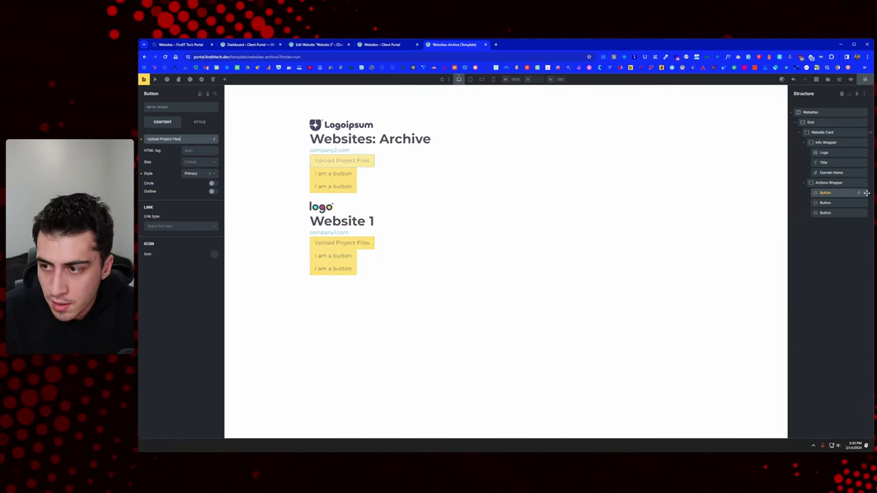
# Set the second button's text to "Download Proposal".
pyautogui.click(829, 203)
pyautogui.hotkey('ctrl', 'a')
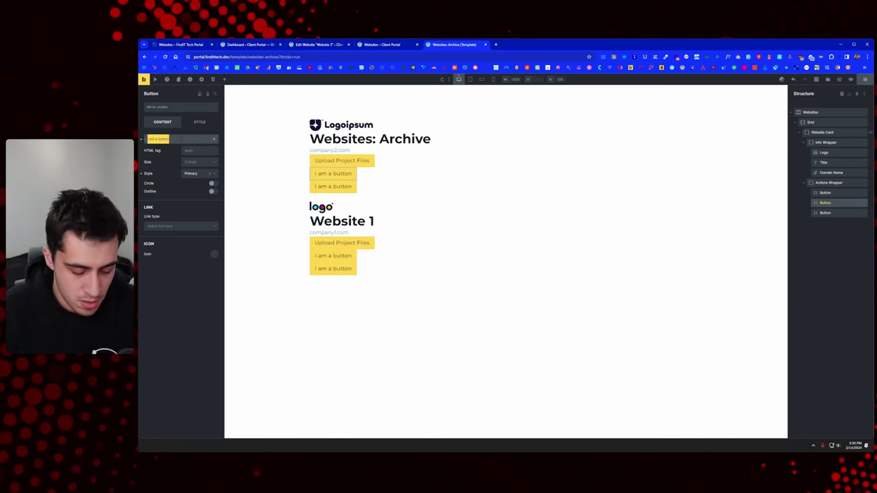
pyautogui.write('Download Pr')
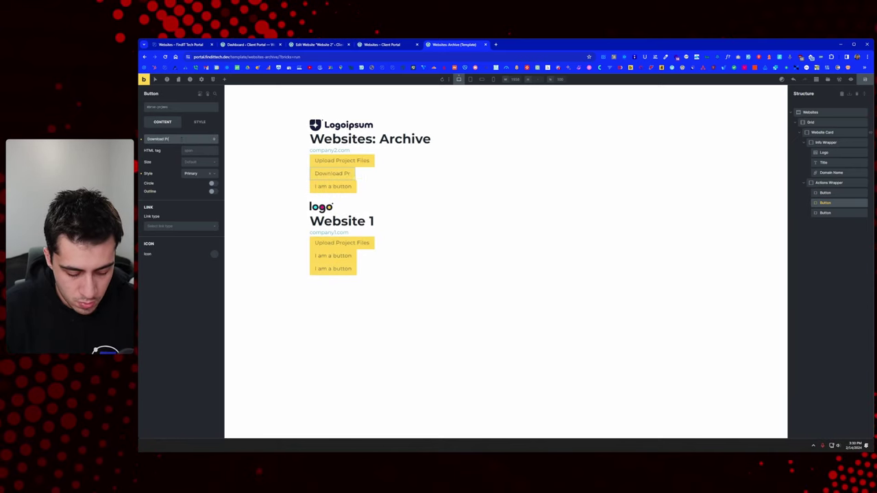
pyautogui.write('oposal')
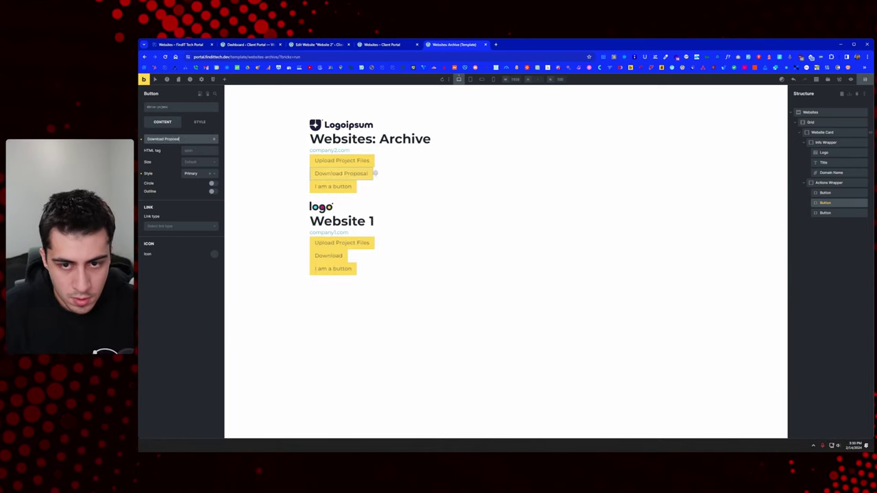
# Shorten the first button's text to "Upload Files".
pyautogui.click(341, 160)
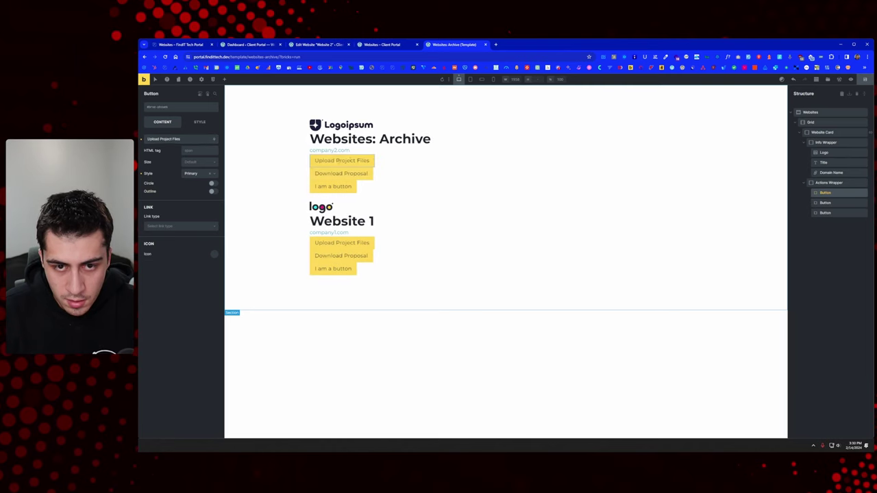
pyautogui.doubleClick(165, 139)
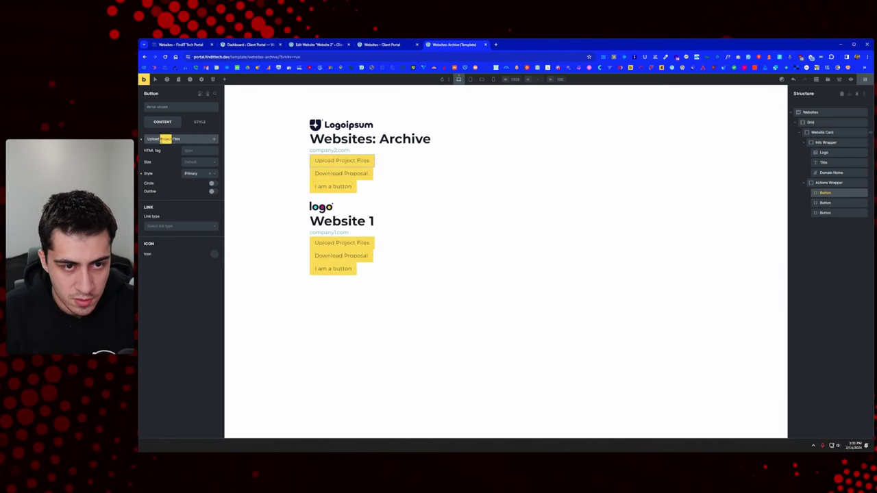
pyautogui.press('BackSpace')
# Set the third button's text to "Download Master Service Agreement" and select the outer Websites section.
pyautogui.click(333, 186)
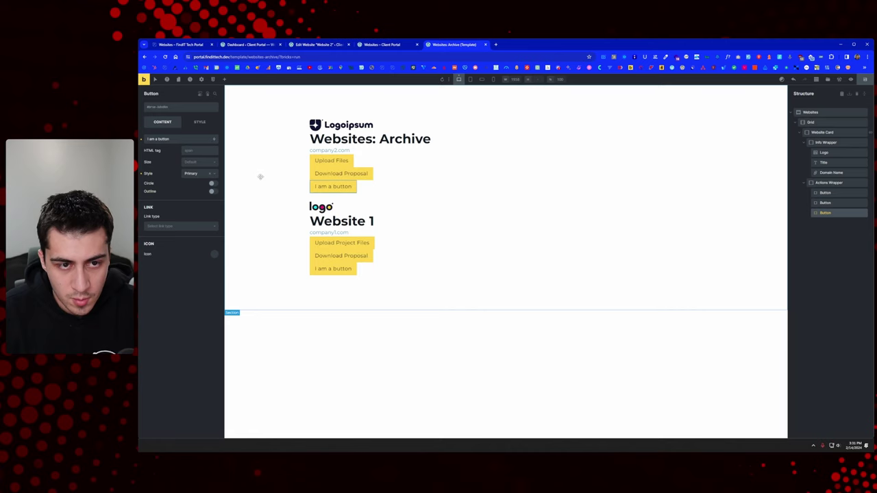
pyautogui.tripleClick(179, 139)
pyautogui.write('Do')
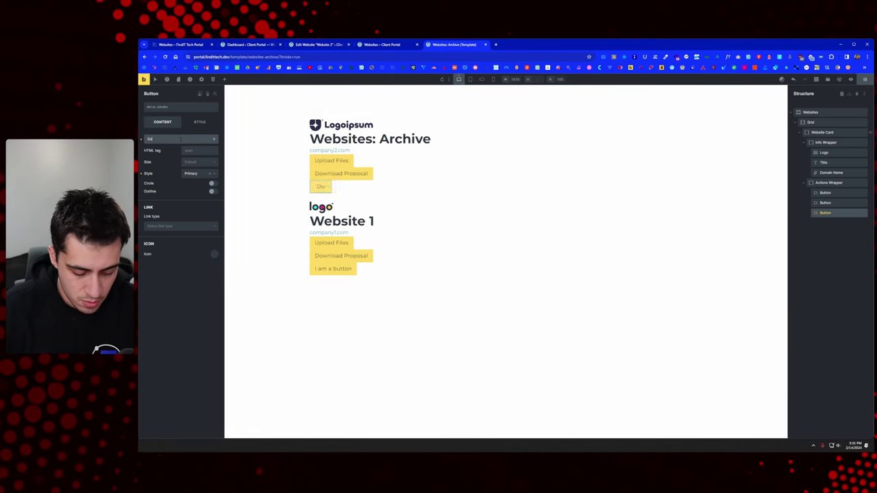
pyautogui.write('wnload Ma')
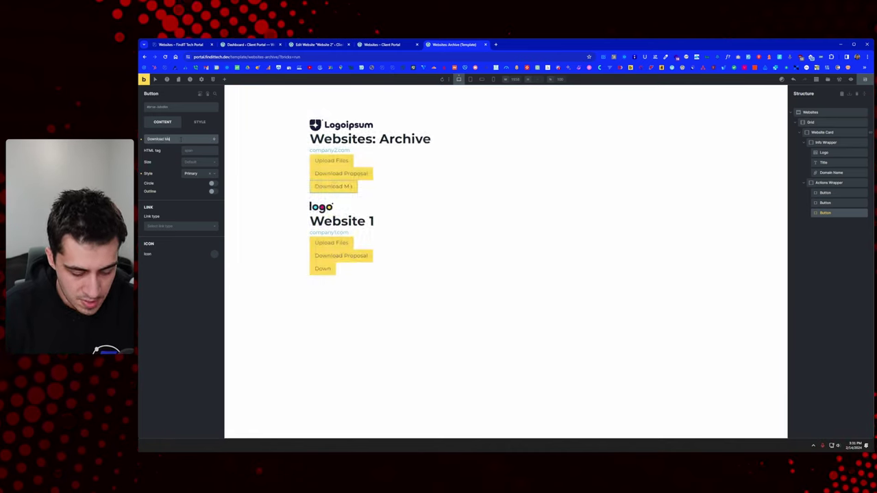
pyautogui.write('ster Server')
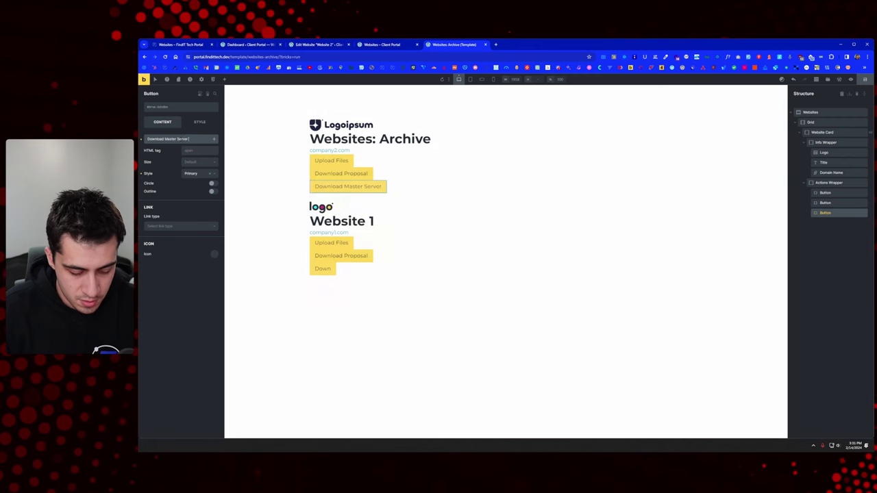
pyautogui.press('BackSpace')
pyautogui.press('BackSpace')
pyautogui.write('ic')
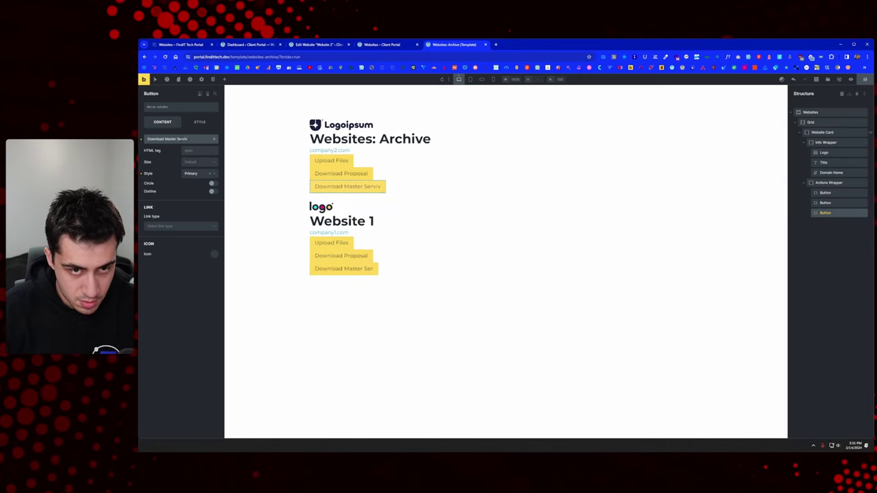
pyautogui.write('es')
pyautogui.press('BackSpace')
pyautogui.press('BackSpace')
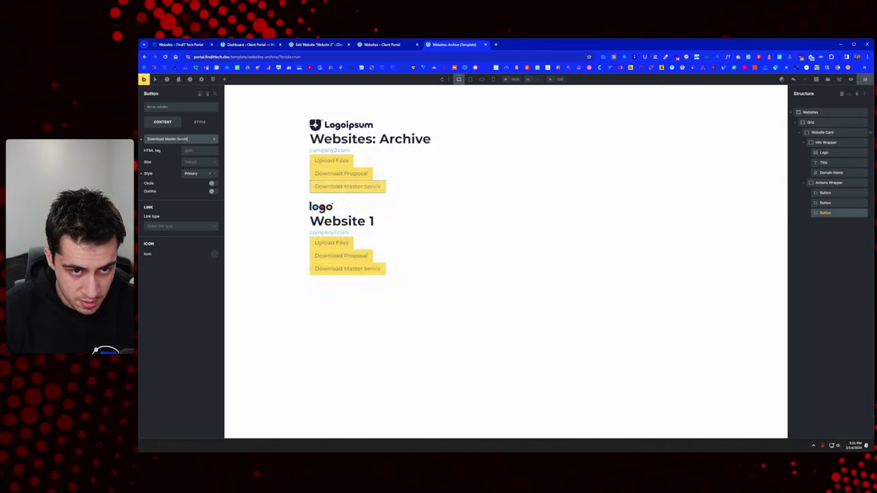
pyautogui.write('e Agreement')
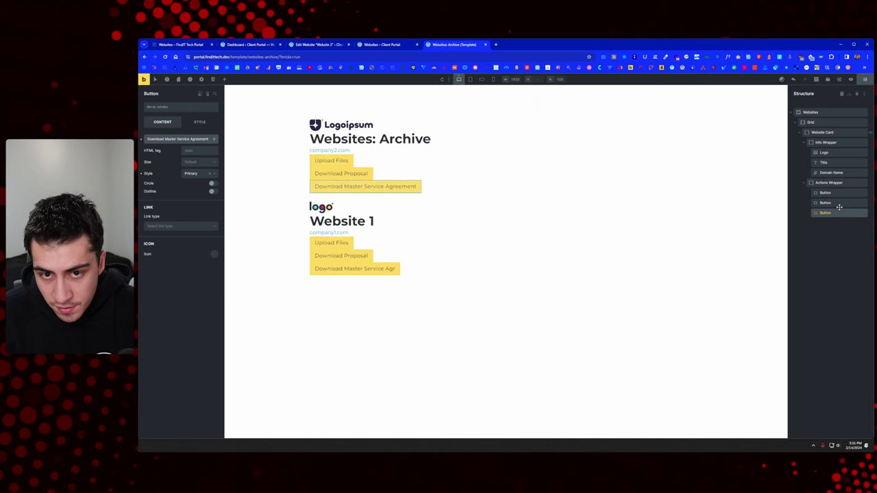
pyautogui.click(824, 113)
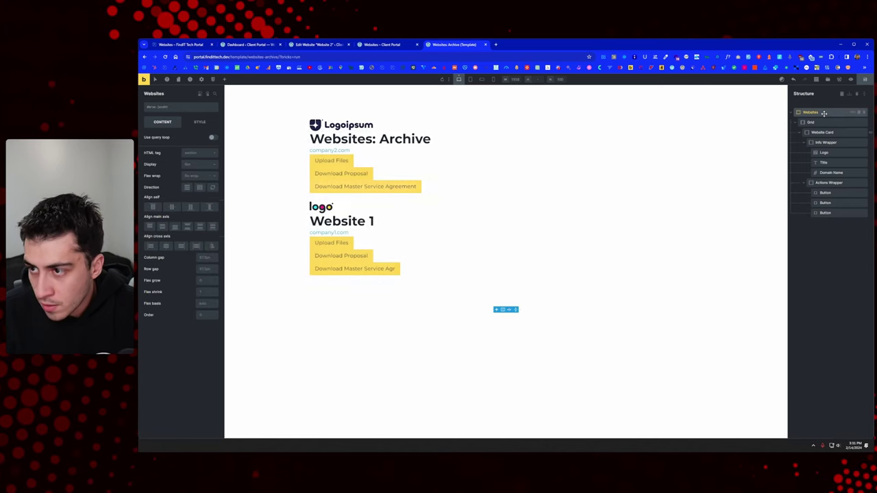
# Generate and apply BEM classes with the base name "websites" to the Websites section and its nested elements, then check them on the elements.
pyautogui.click(852, 114)
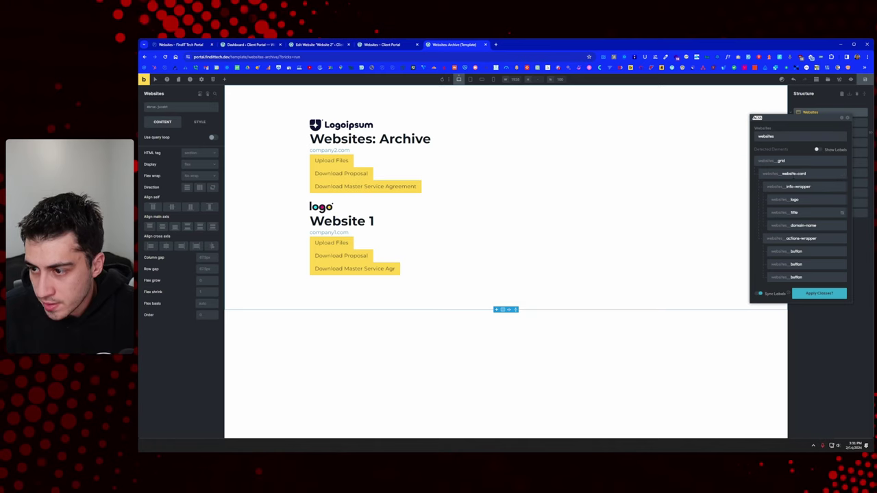
pyautogui.click(819, 293)
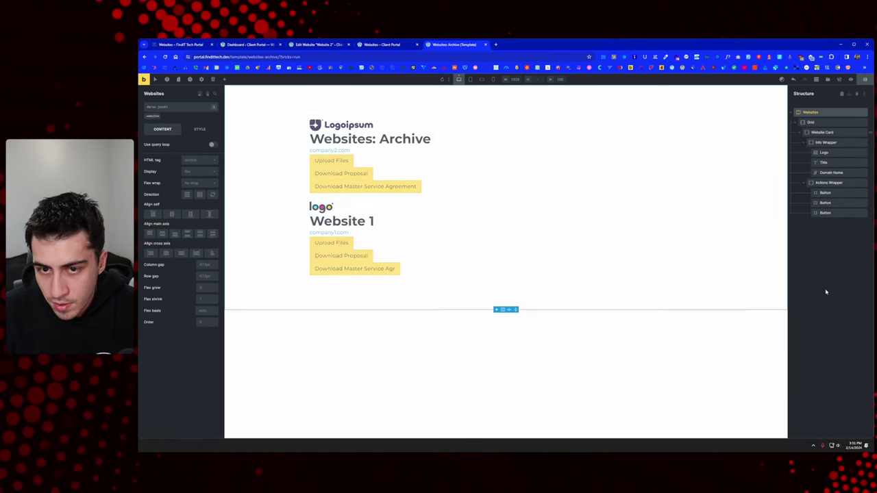
pyautogui.click(820, 122)
pyautogui.click(822, 132)
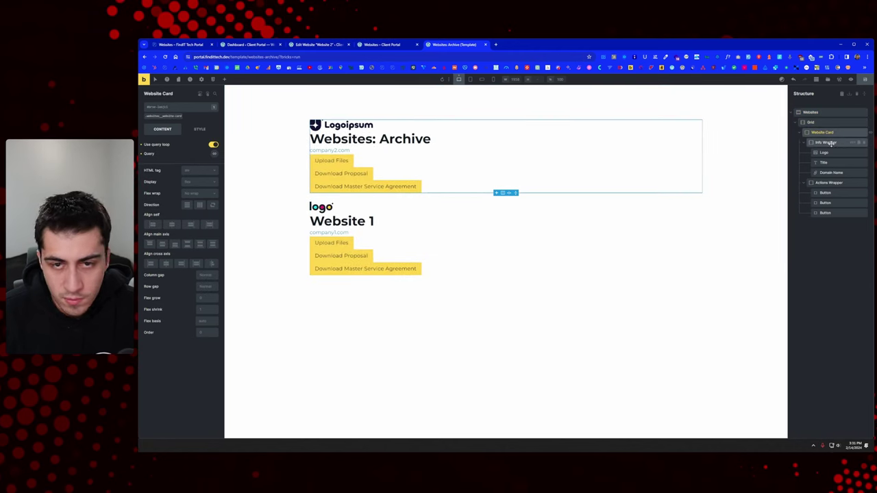
pyautogui.click(825, 141)
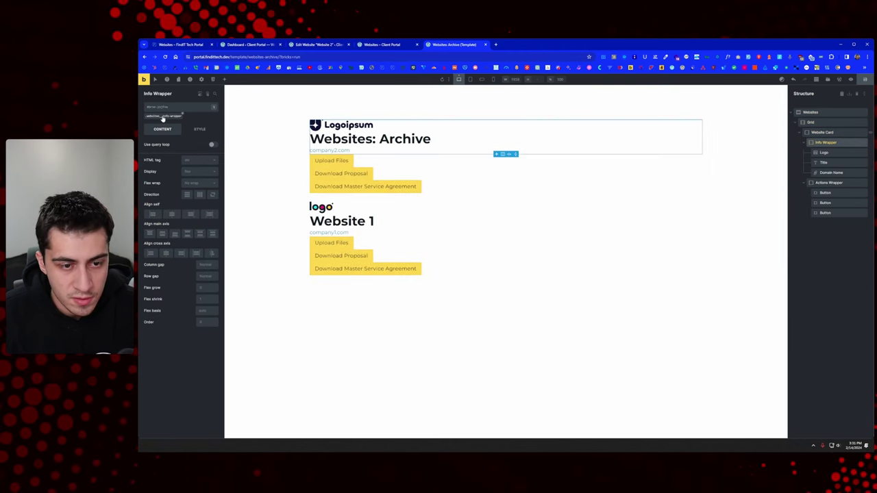
pyautogui.click(811, 112)
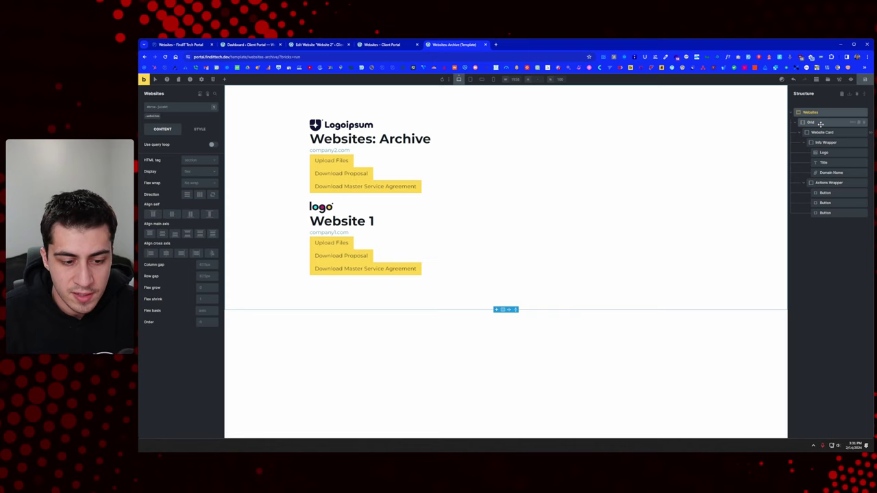
# Try the utility class grid--auto-2 on the Grid element.
pyautogui.click(829, 122)
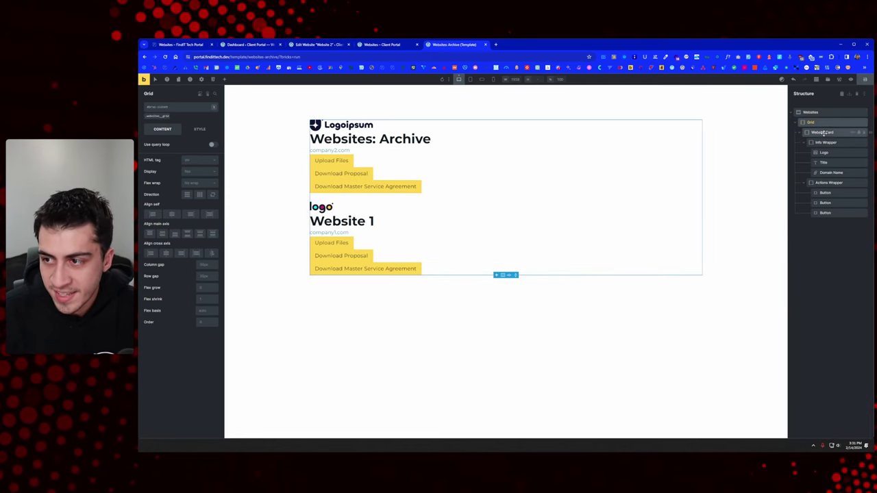
pyautogui.click(159, 117)
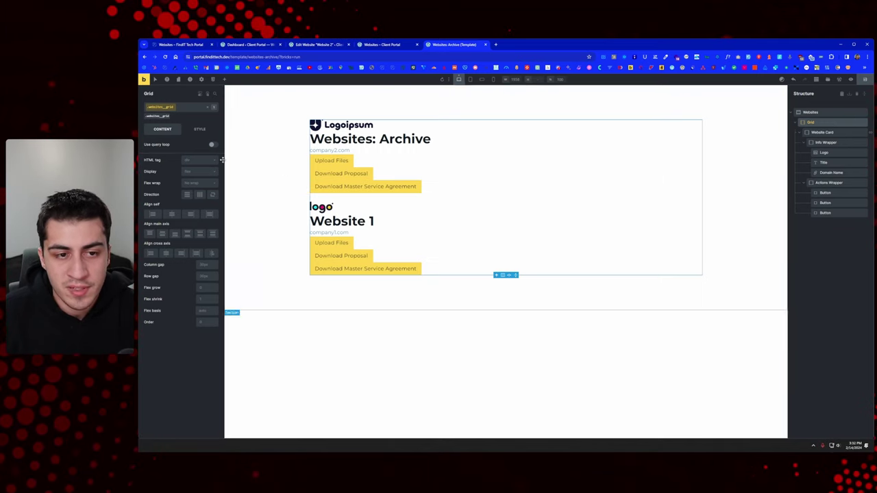
pyautogui.click(182, 108)
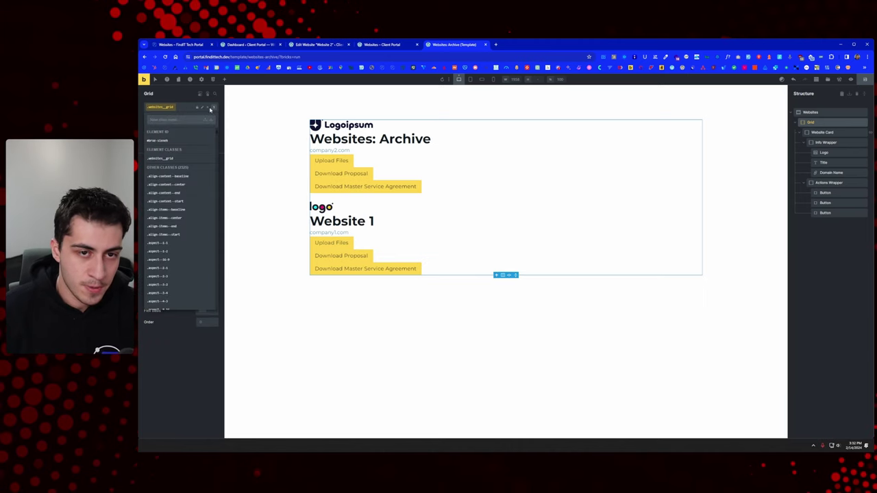
pyautogui.click(210, 108)
pyautogui.click(175, 111)
pyautogui.click(171, 110)
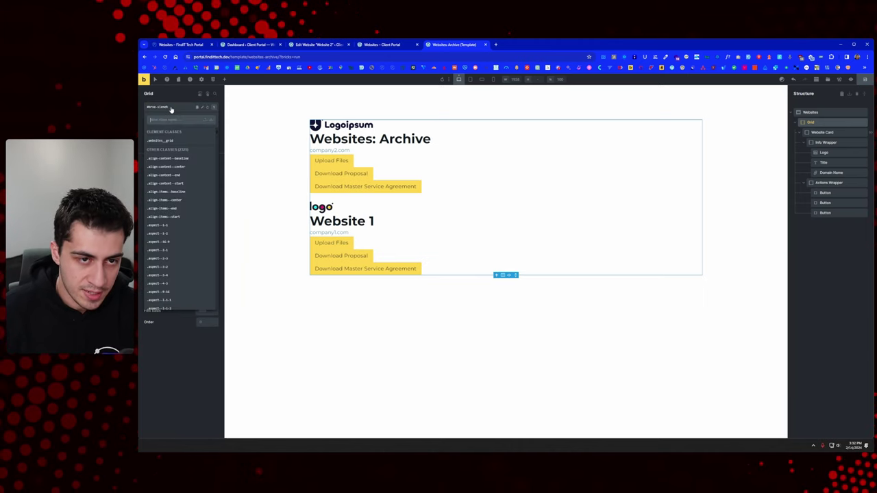
pyautogui.write('grid')
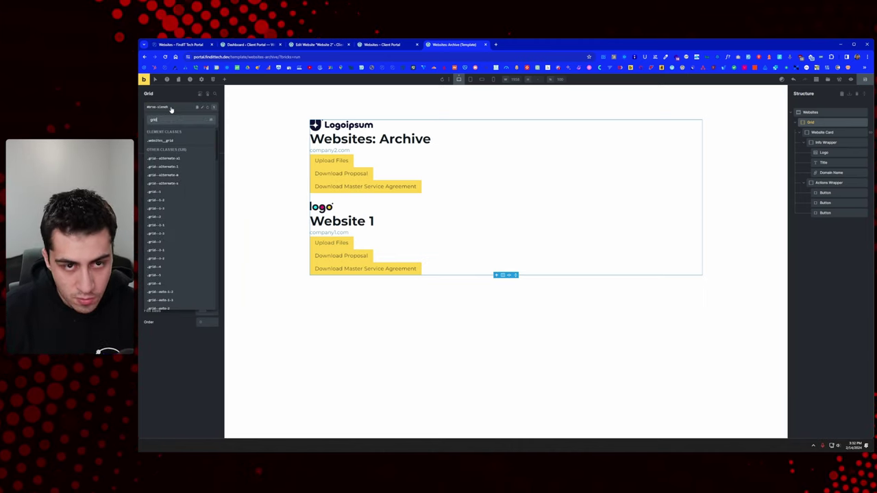
pyautogui.press('BackSpace')
pyautogui.press('BackSpace')
pyautogui.press('BackSpace')
pyautogui.press('BackSpace')
pyautogui.write('auto-g')
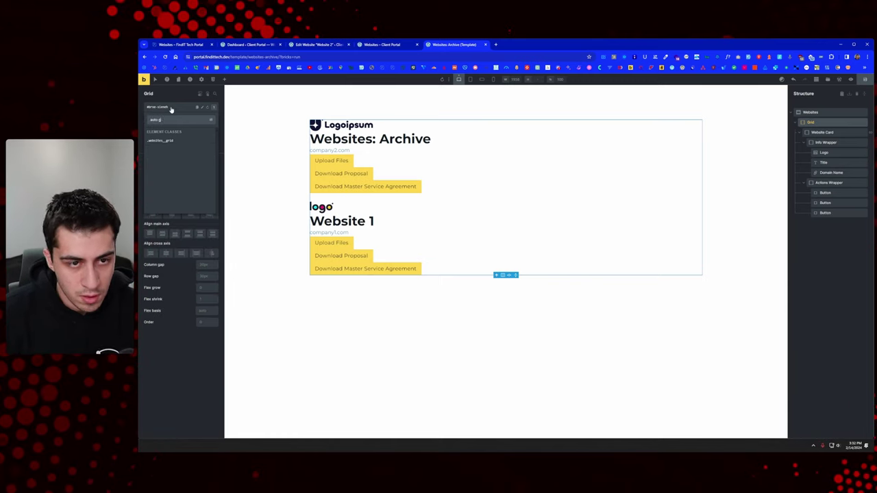
pyautogui.press('BackSpace')
pyautogui.press('BackSpace')
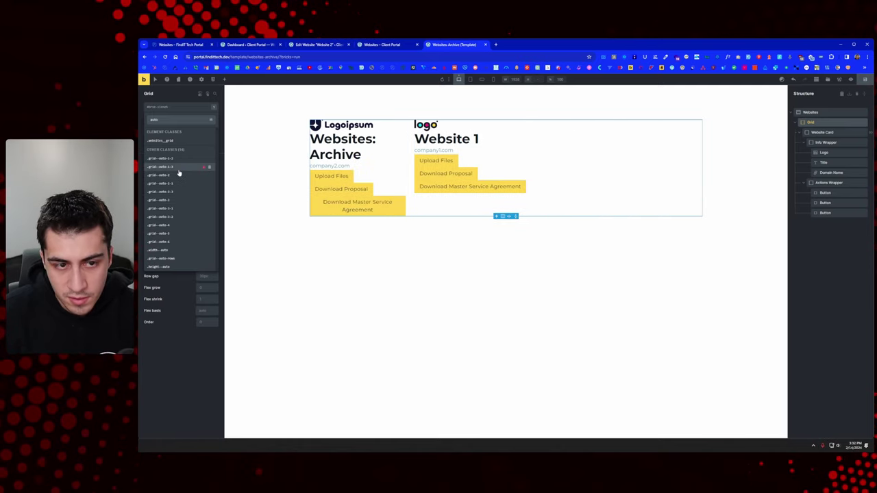
pyautogui.click(179, 176)
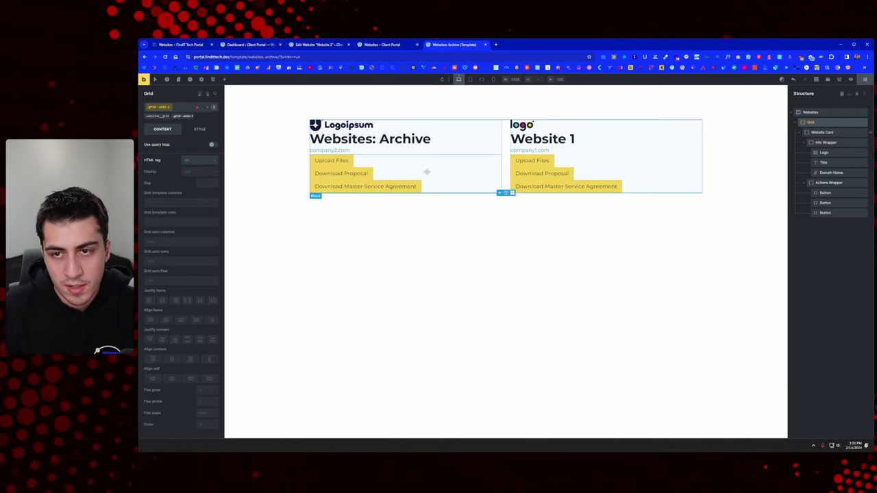
# Preview the layout in mobile portrait, return to desktop and remove the grid--auto-2 class from the Grid element.
pyautogui.click(493, 80)
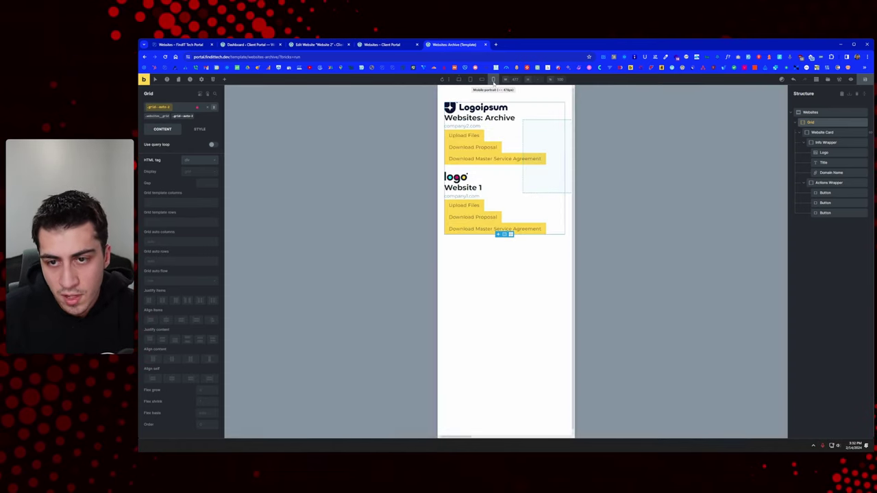
pyautogui.click(459, 80)
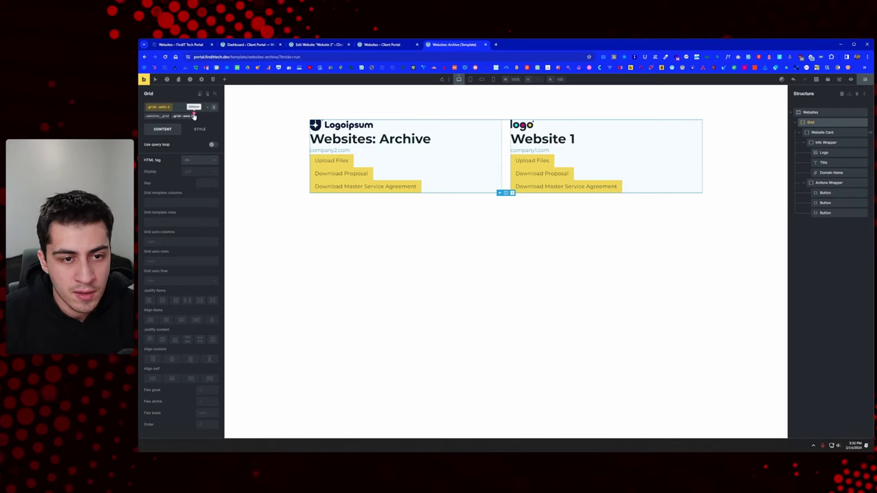
pyautogui.click(193, 116)
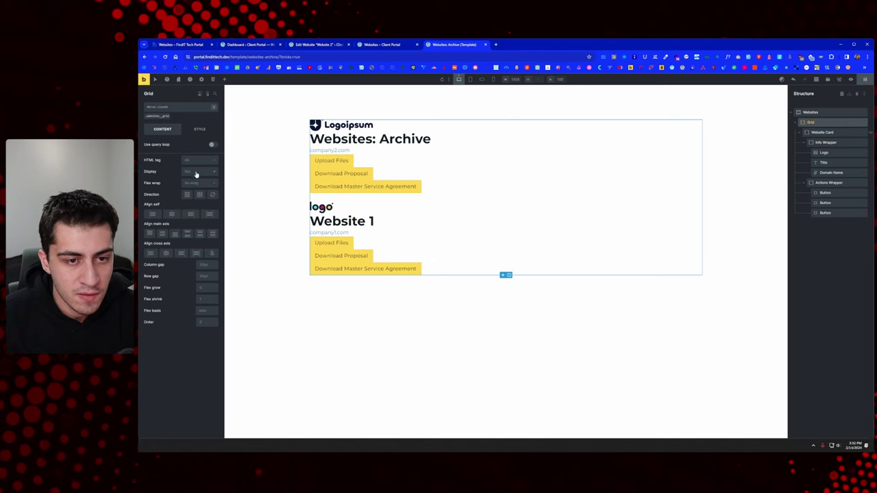
# Set the websites__grid class to grid display with template columns var(--grid-auto-2).
pyautogui.click(159, 117)
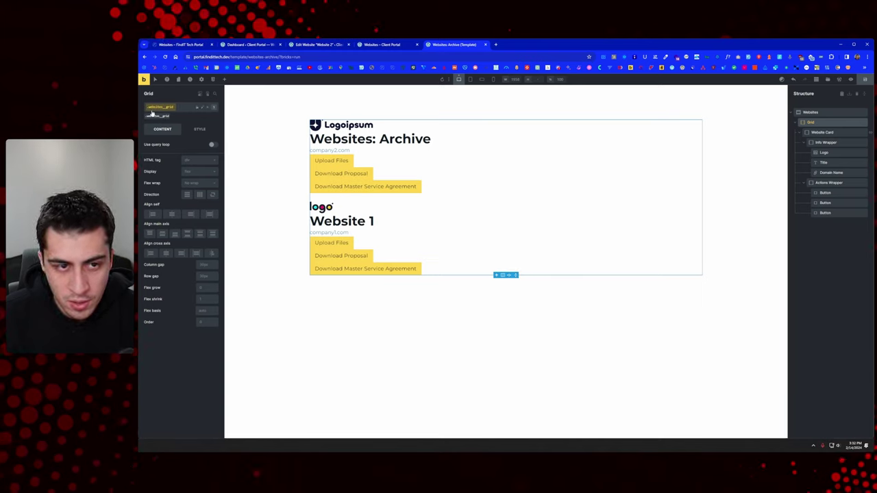
pyautogui.click(191, 173)
pyautogui.click(198, 195)
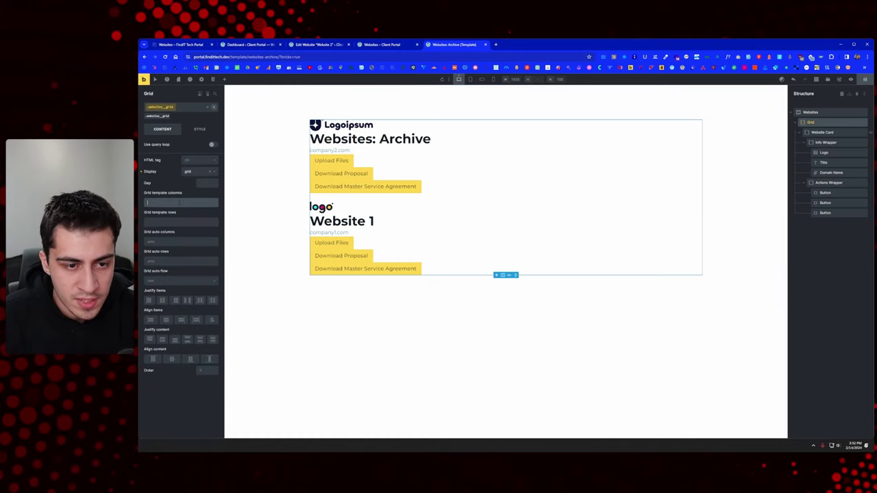
pyautogui.click(180, 203)
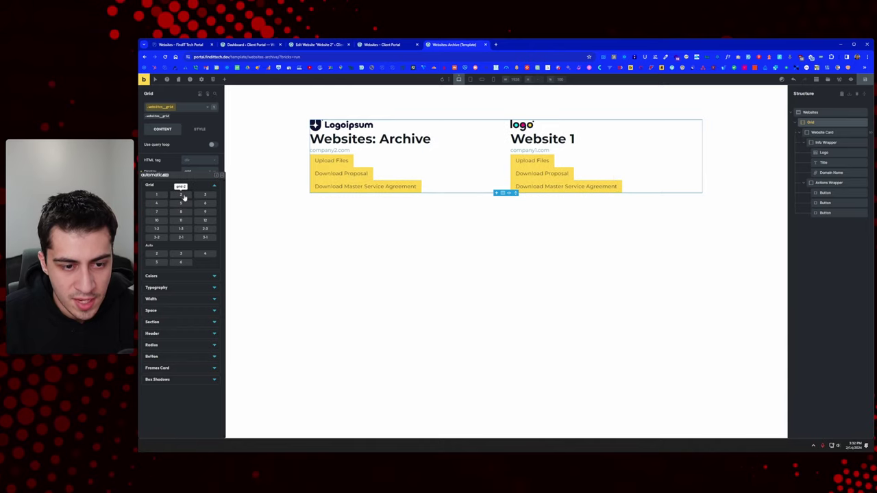
pyautogui.click(156, 255)
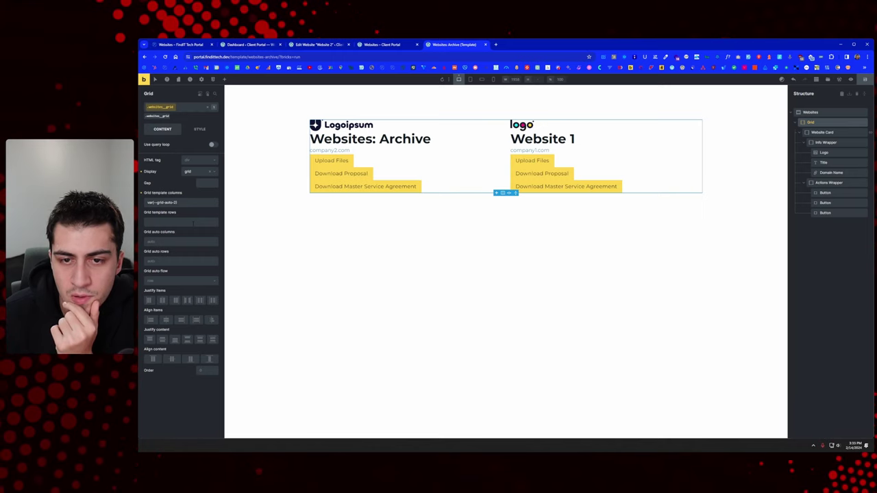
# Set the template rows of the websites__grid class to var(--grid-1) and preview the layout in mobile portrait.
pyautogui.rightClick(194, 223)
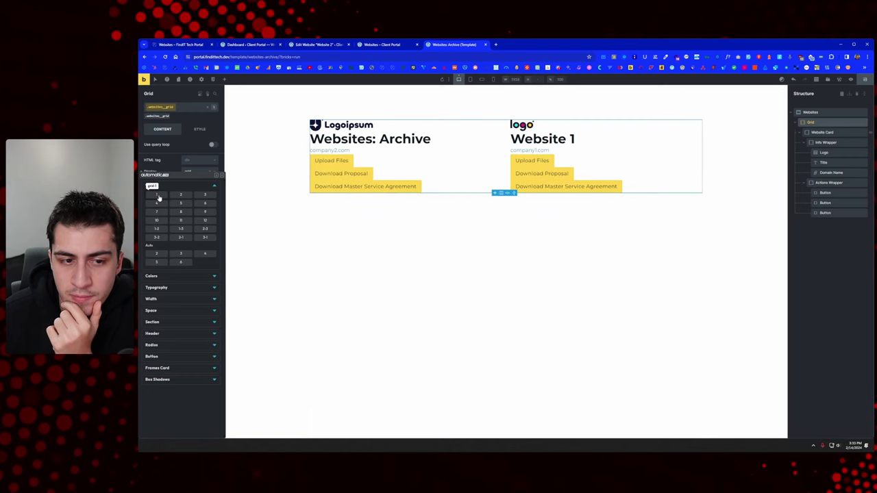
pyautogui.click(157, 196)
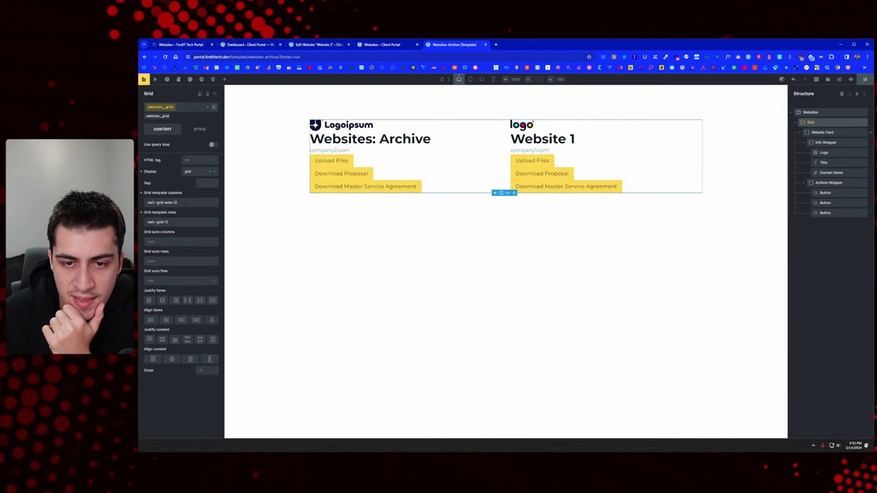
pyautogui.click(493, 79)
pyautogui.click(459, 80)
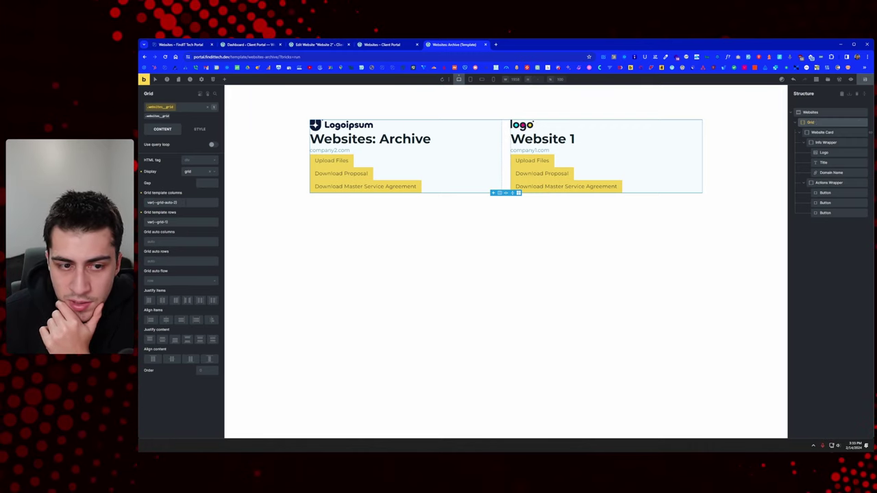
# Clear the template columns, template rows and display setting of the websites__grid class.
pyautogui.tripleClick(185, 202)
pyautogui.press('BackSpace')
pyautogui.press('Tab')
pyautogui.press('BackSpace')
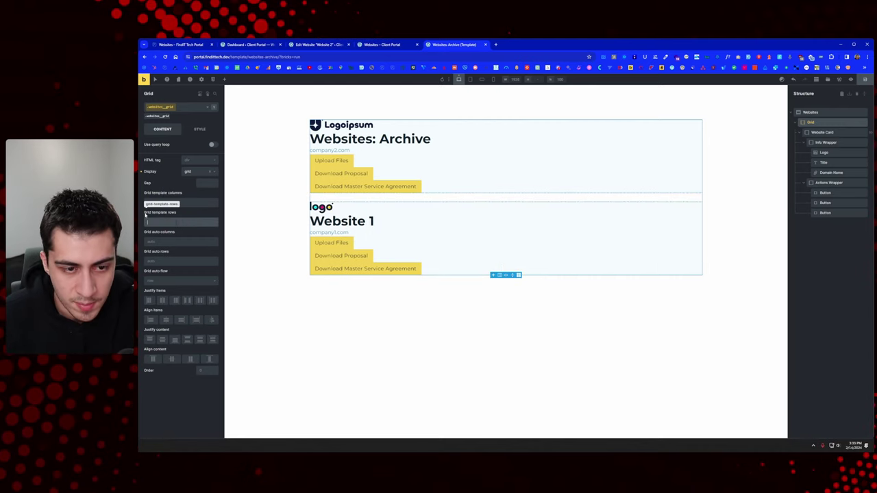
pyautogui.click(212, 172)
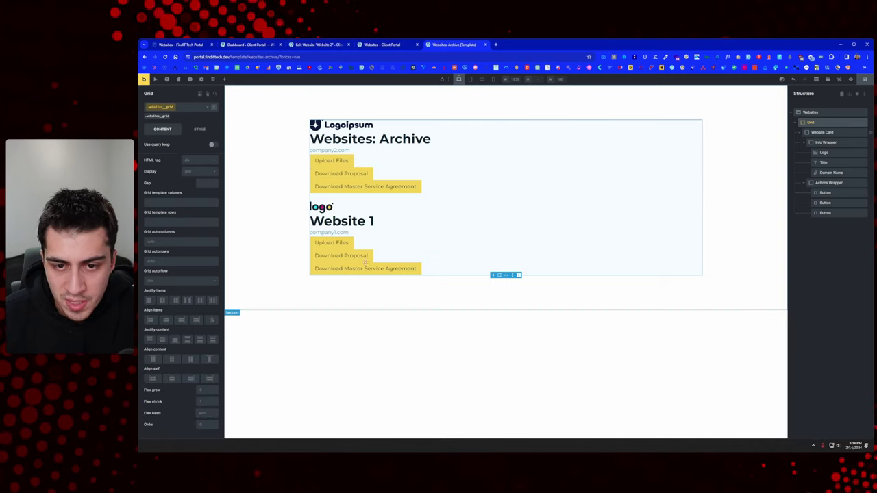
# Set the Website Card to grid display and give its websites__website-card class template columns of var(--grid-auto-2).
pyautogui.click(827, 132)
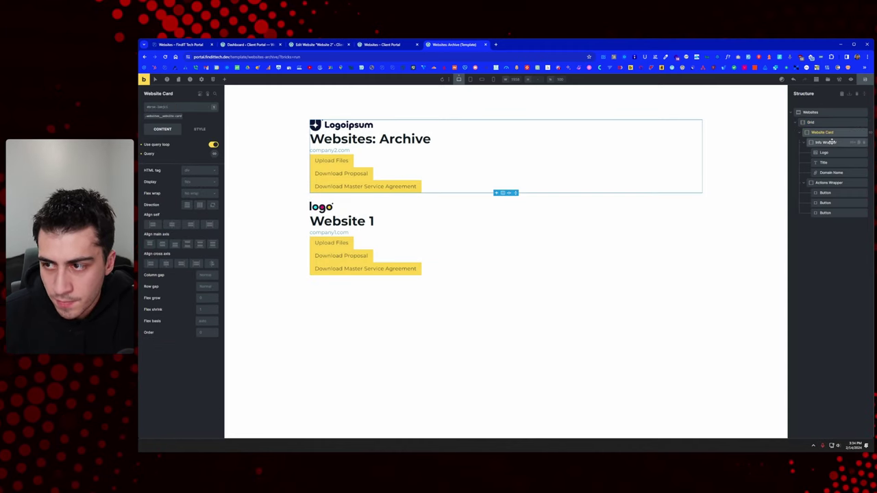
pyautogui.click(203, 182)
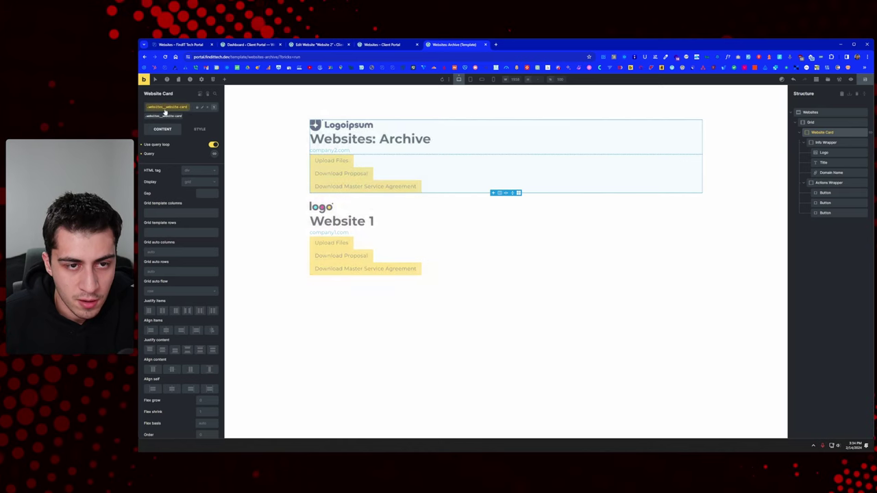
pyautogui.click(165, 117)
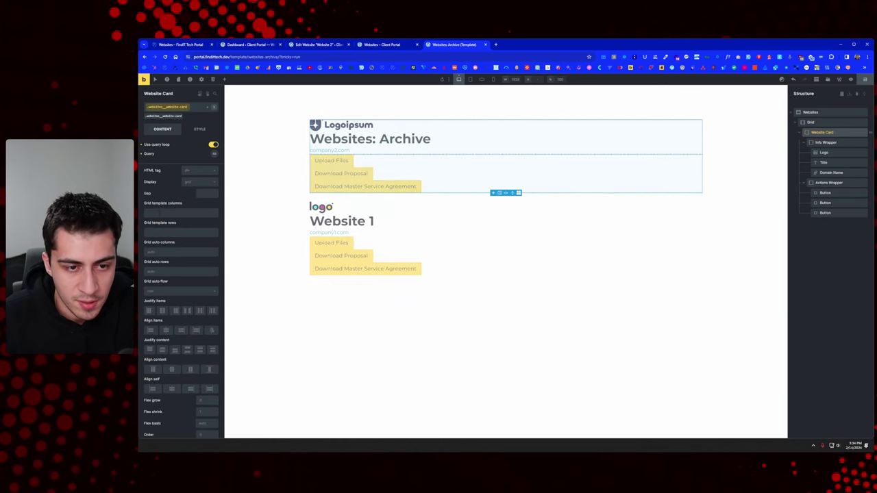
pyautogui.click(180, 213)
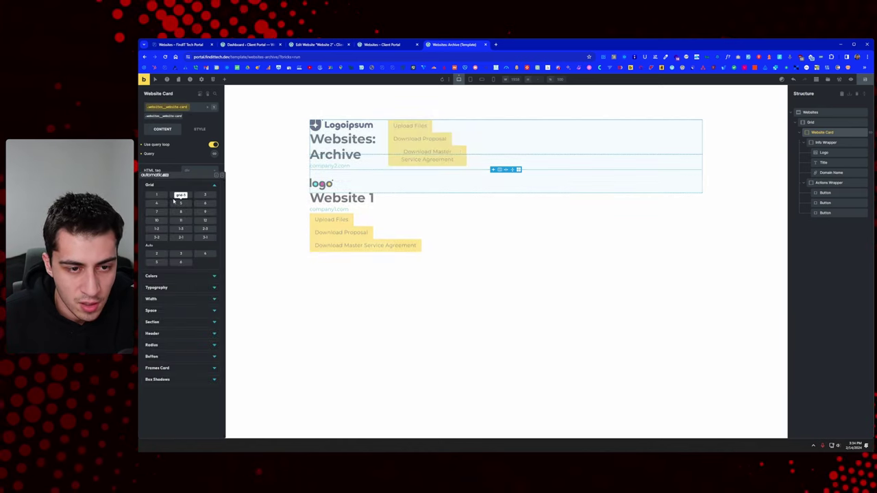
pyautogui.click(157, 255)
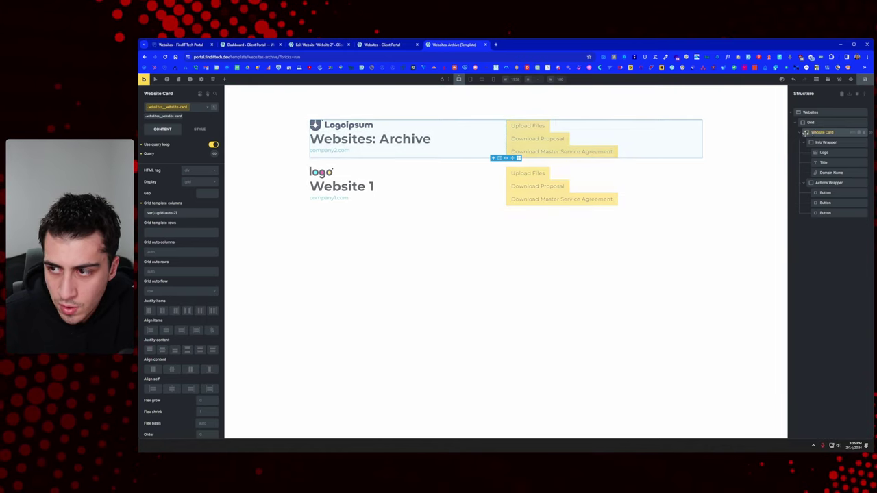
# Give the websites__website-card class a solid border with a width of 2 on all four sides.
pyautogui.click(195, 131)
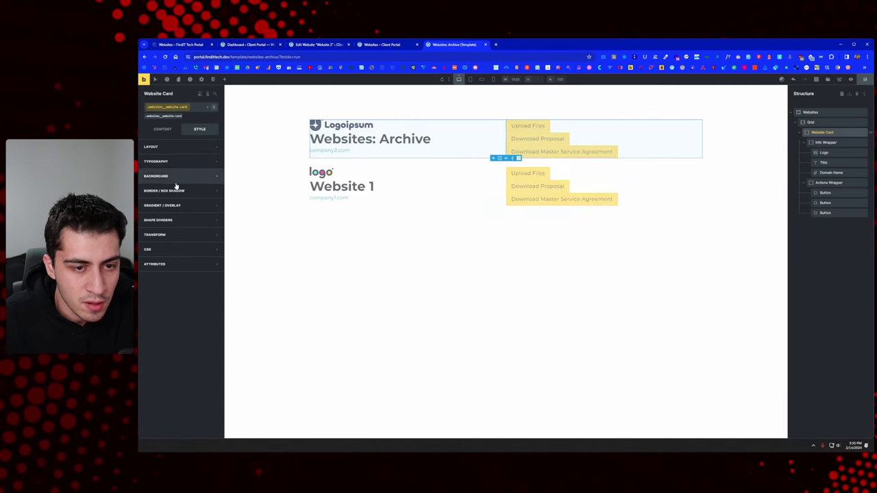
pyautogui.click(176, 191)
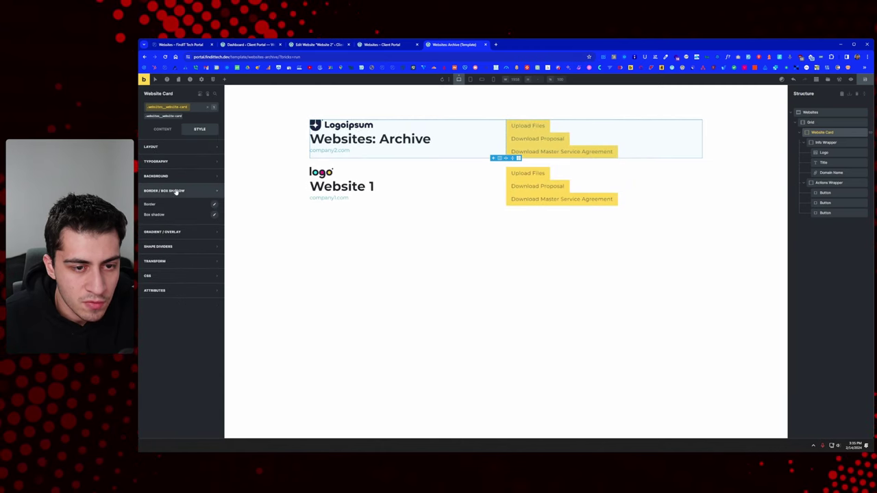
pyautogui.click(215, 205)
pyautogui.click(189, 246)
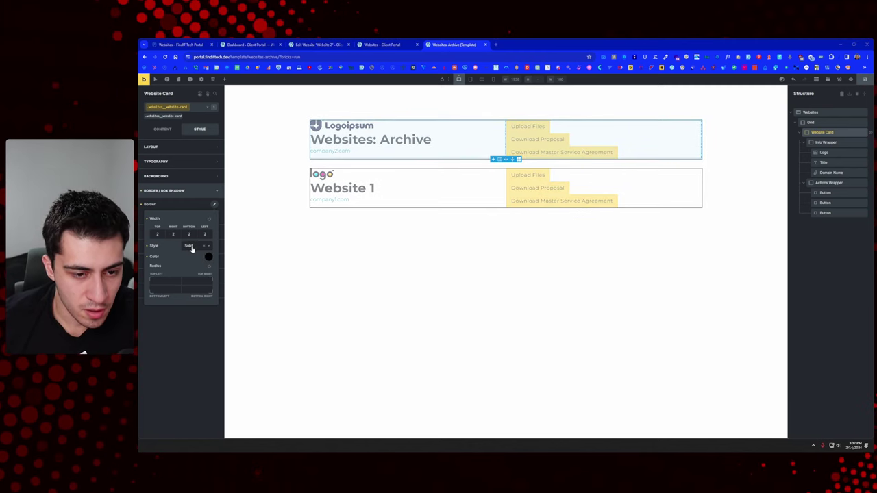
# Set the card border's radius to var(--radius-s) on all linked corners and pick a translucent black shade as its color.
pyautogui.rightClick(181, 257)
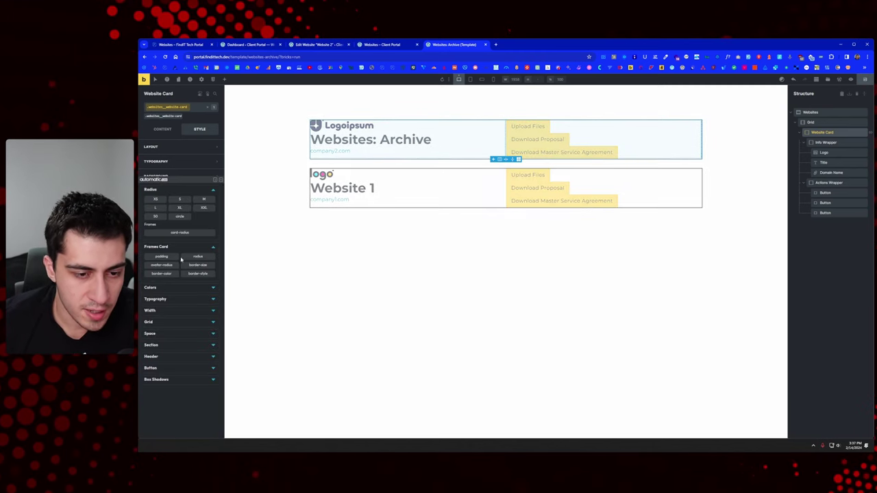
pyautogui.click(180, 199)
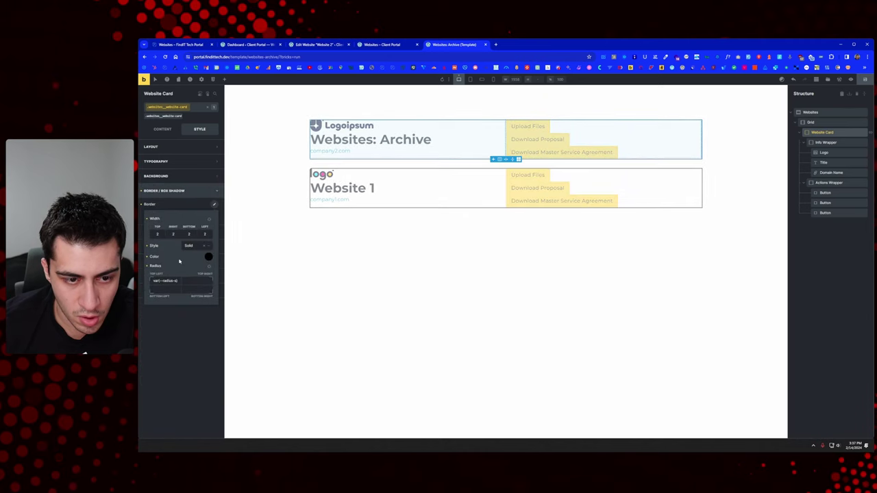
pyautogui.click(208, 266)
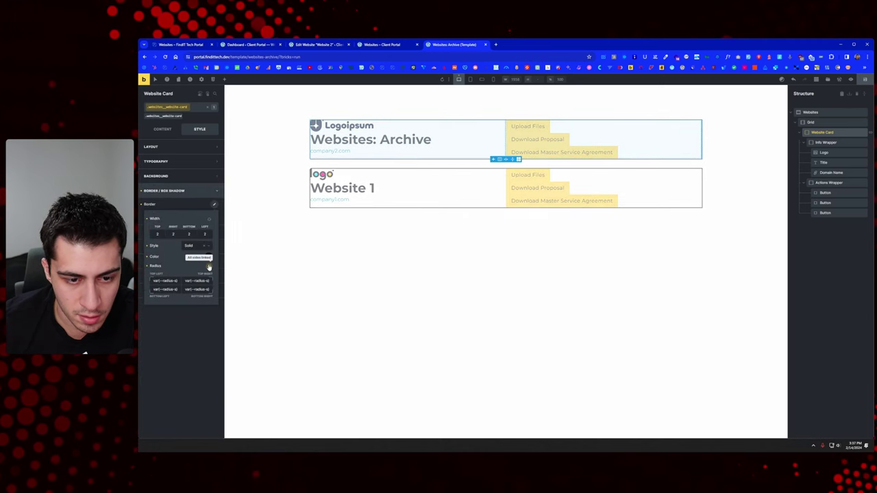
pyautogui.click(209, 257)
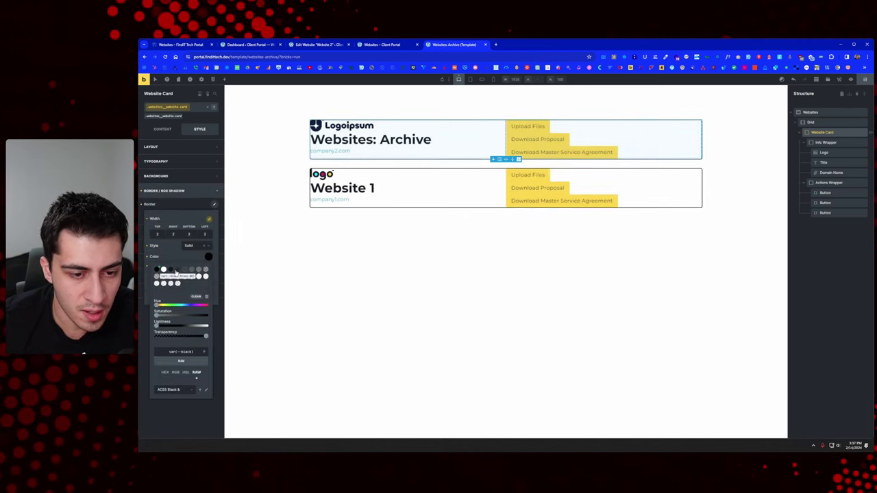
pyautogui.click(193, 270)
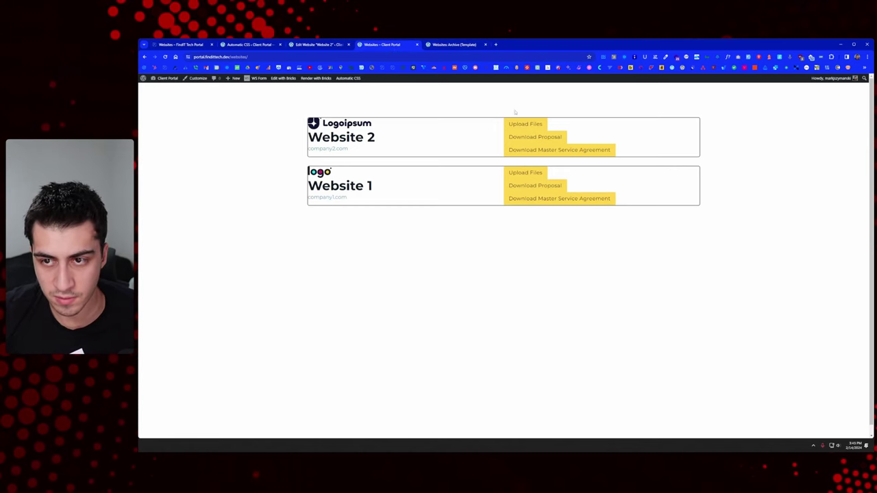
# Return to the Websites Archive template and link the Upload Files button to the dynamic File Upload URL field of Websites.
pyautogui.click(443, 45)
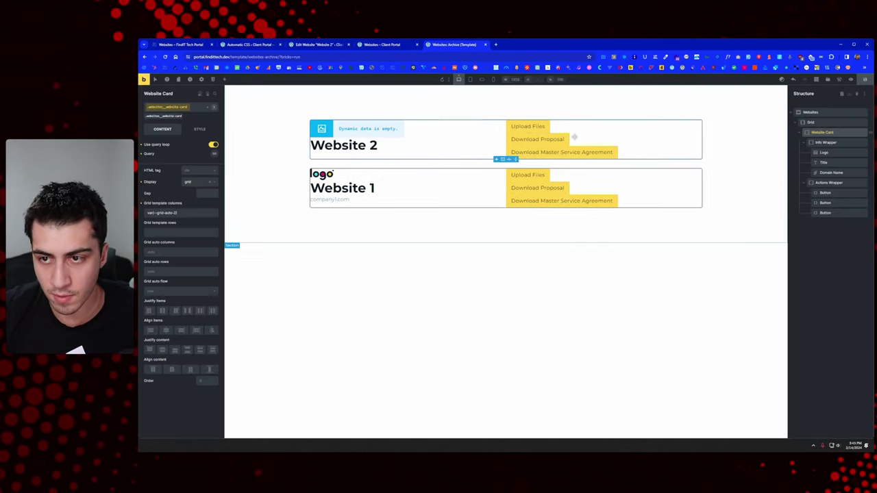
pyautogui.click(541, 128)
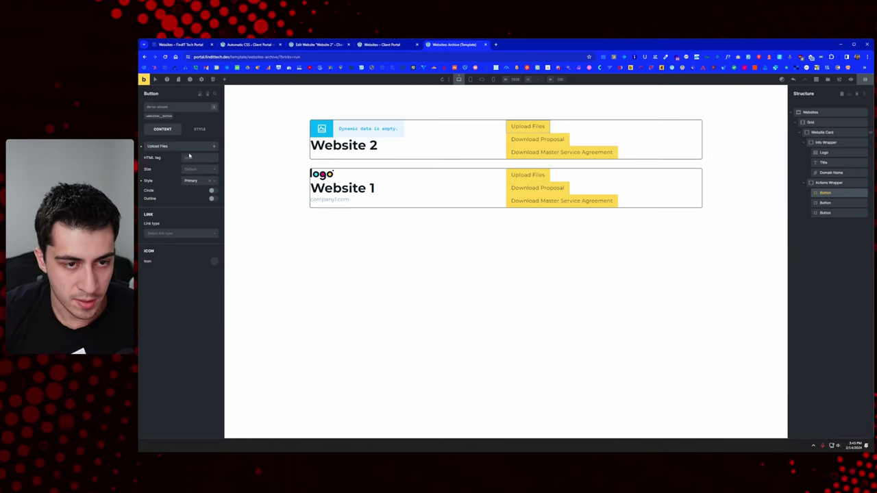
pyautogui.click(180, 233)
pyautogui.click(172, 261)
pyautogui.click(212, 234)
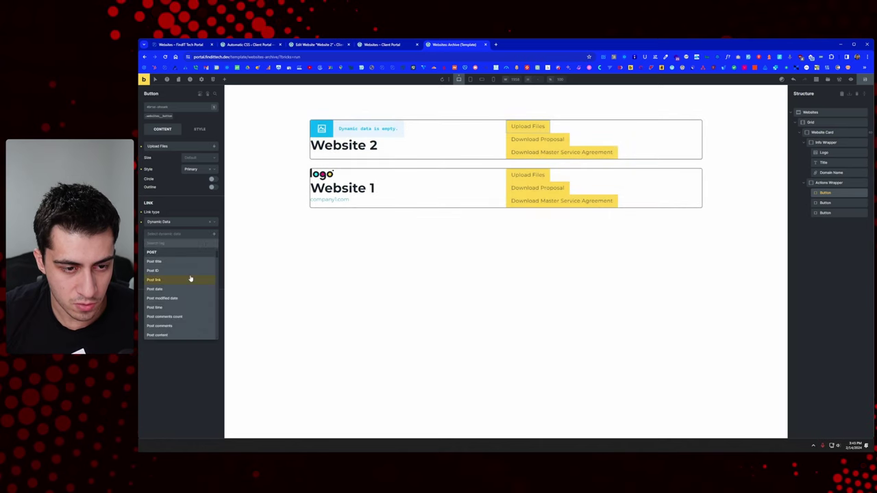
pyautogui.scroll(-5, 190, 278)
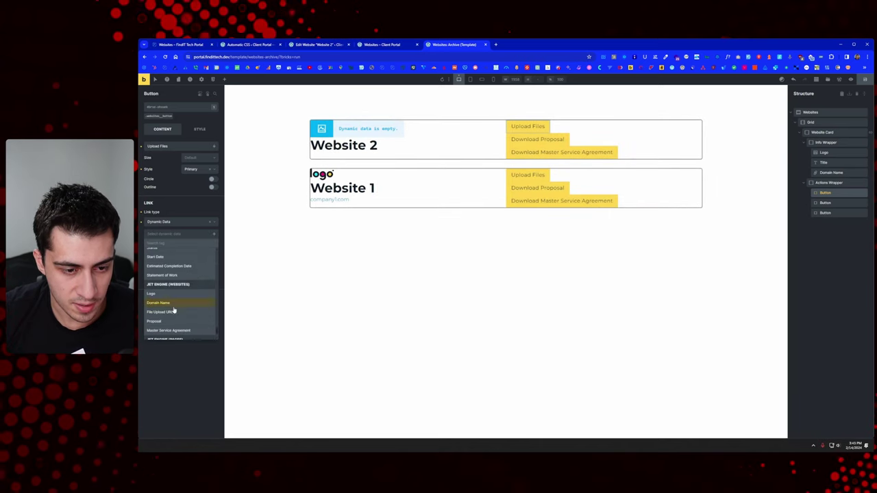
pyautogui.click(174, 312)
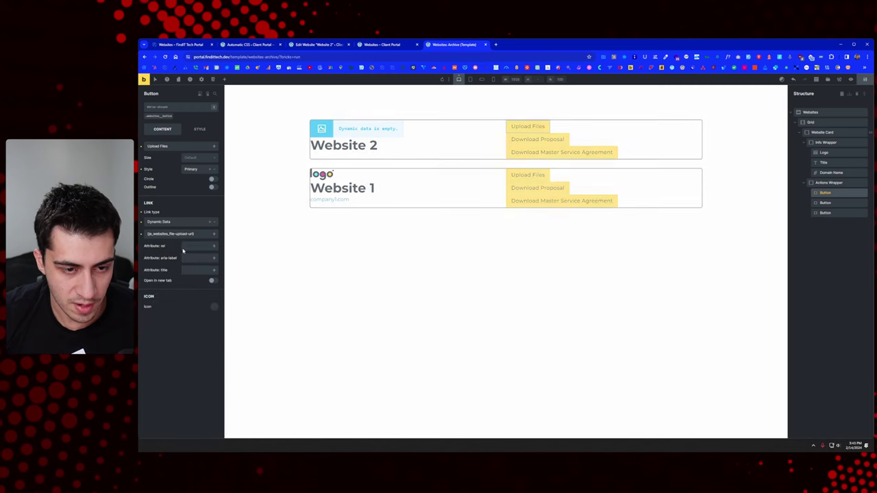
# Link the Download Proposal button to the dynamic Proposal field of Websites.
pyautogui.click(565, 139)
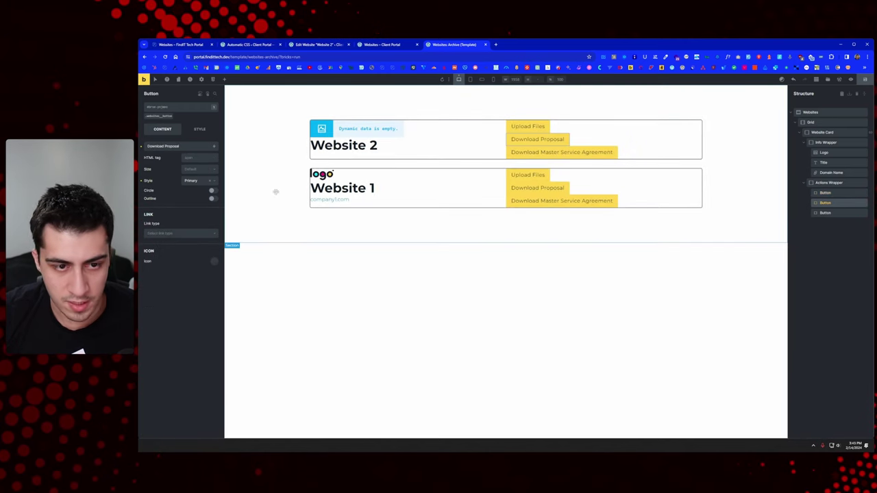
pyautogui.click(210, 235)
pyautogui.click(198, 259)
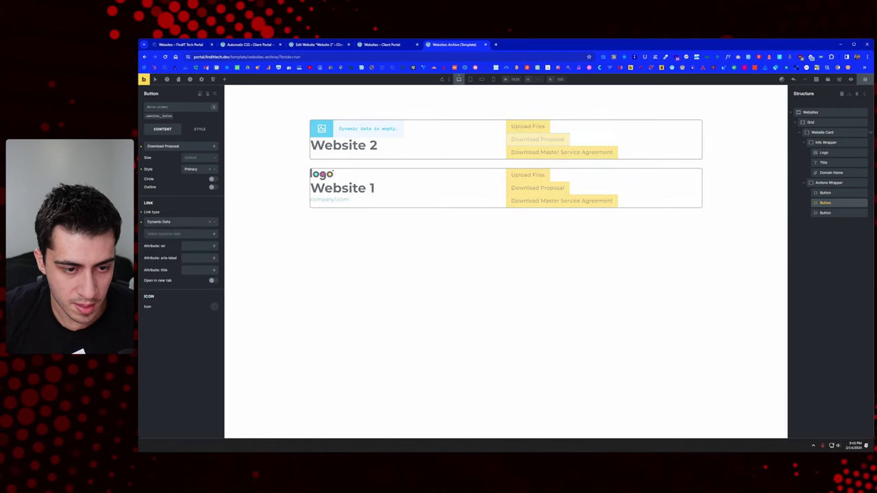
pyautogui.click(199, 234)
pyautogui.scroll(-5, 196, 272)
pyautogui.scroll(-2, 195, 272)
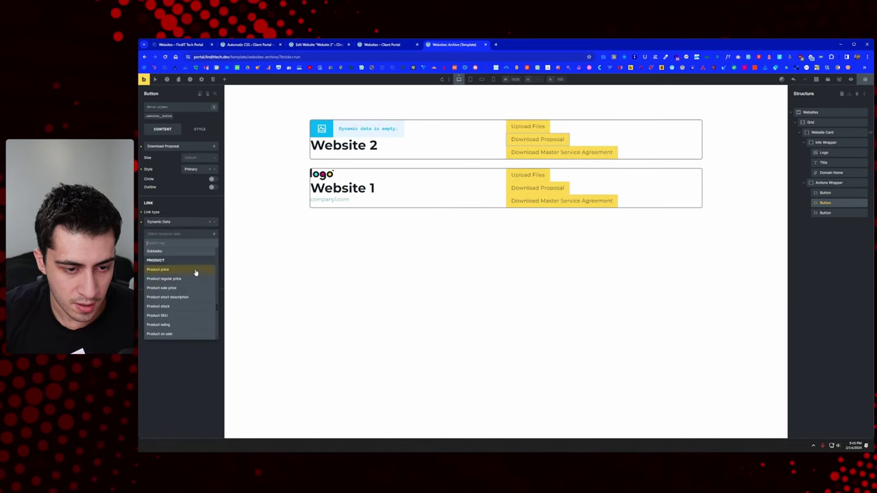
pyautogui.scroll(-6, 194, 274)
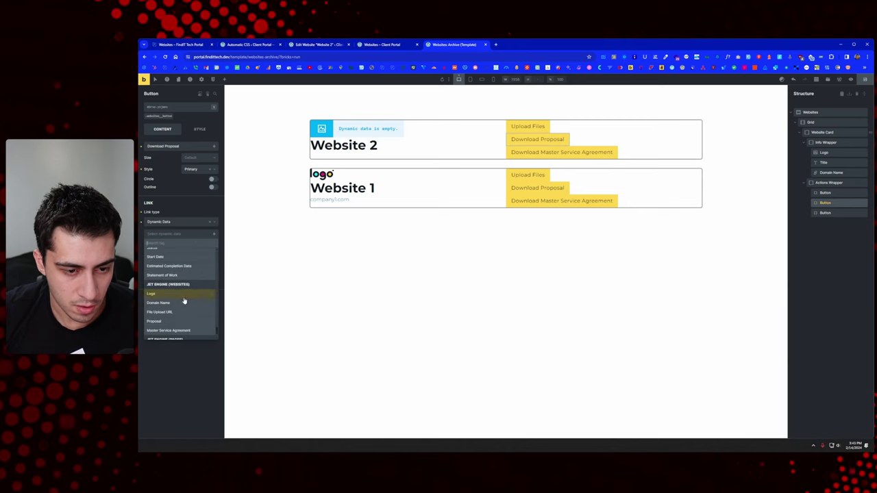
pyautogui.scroll(-1, 179, 296)
pyautogui.click(178, 293)
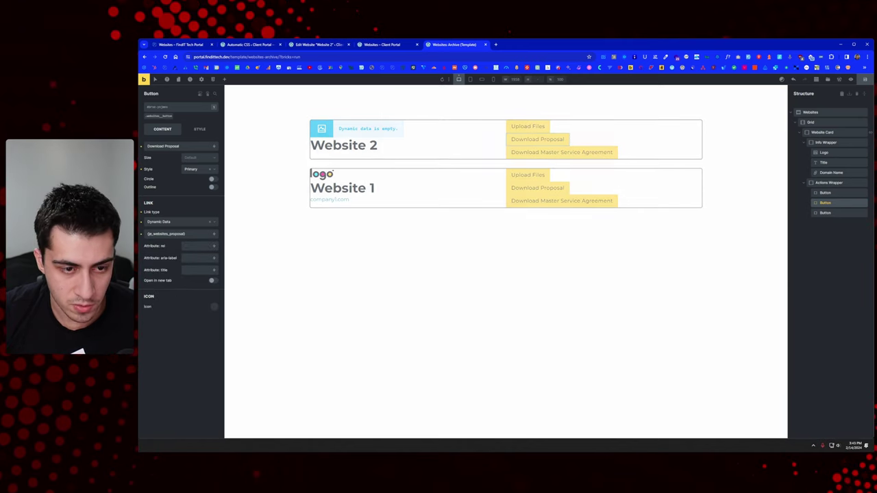
# Link the Download Master Service Agreement button to the dynamic Master Service Agreement field of Websites.
pyautogui.click(547, 153)
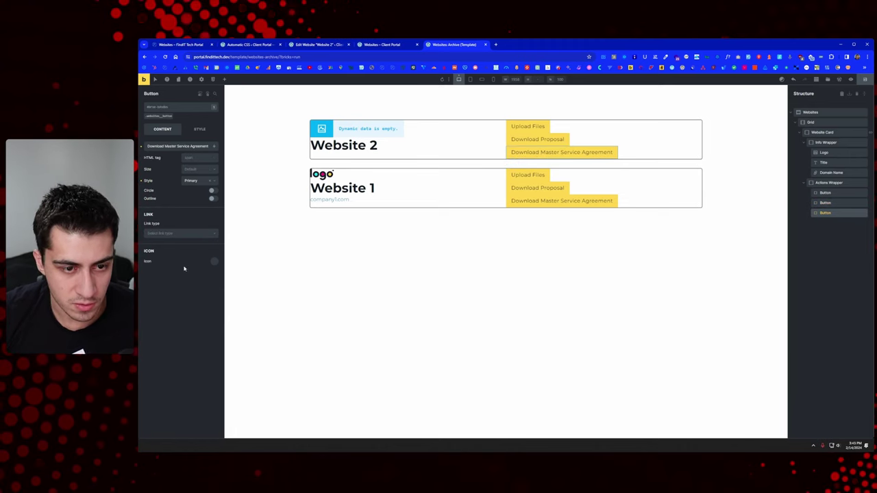
pyautogui.click(189, 234)
pyautogui.click(185, 263)
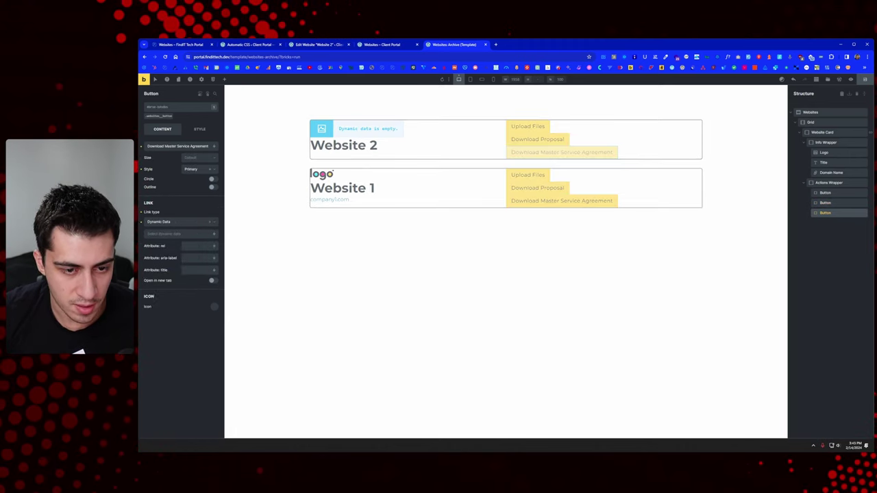
pyautogui.click(186, 233)
pyautogui.scroll(-2, 193, 285)
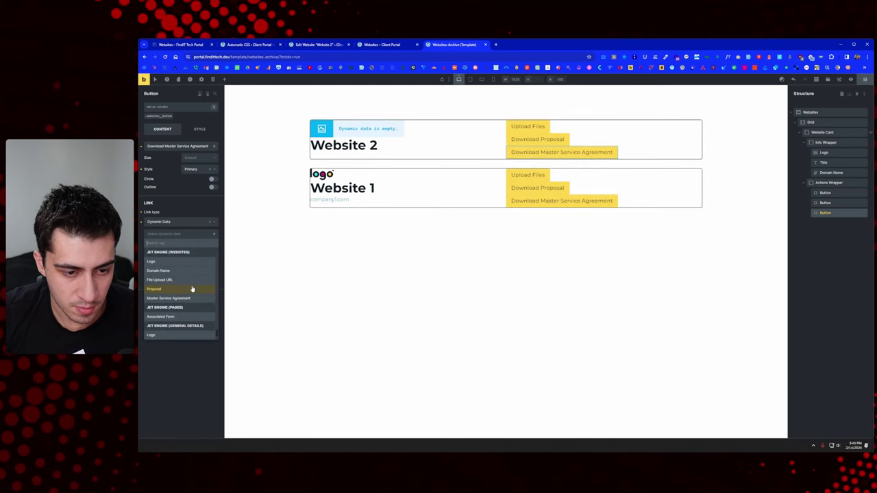
pyautogui.click(188, 296)
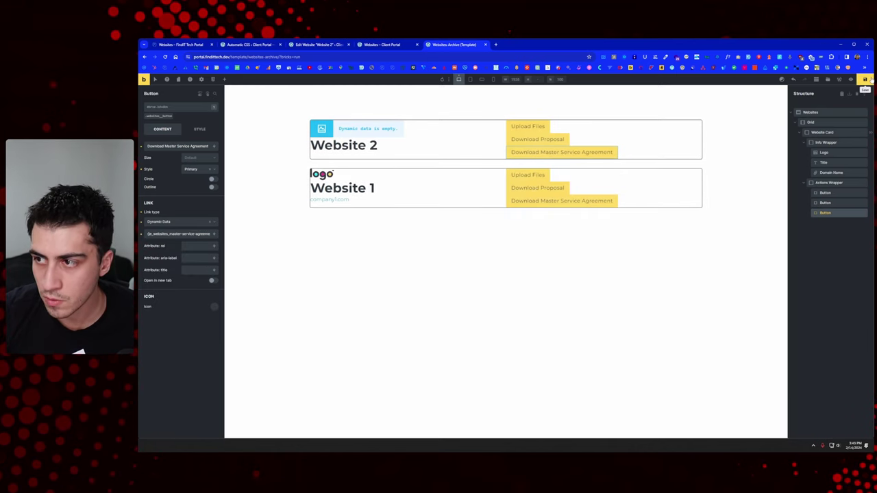
# Save the template and compare the reloaded live Websites page with the FindIT Tech portal's Websites page.
pyautogui.click(864, 79)
pyautogui.click(381, 44)
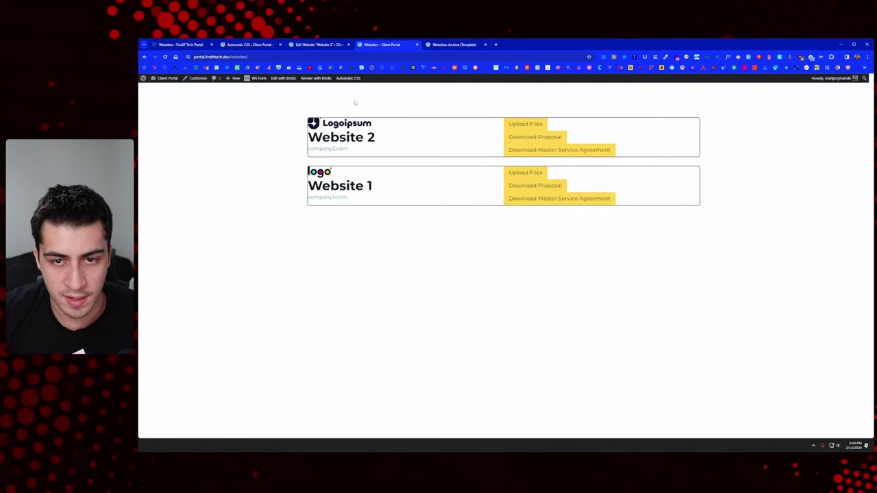
pyautogui.rightClick(515, 101)
pyautogui.click(529, 122)
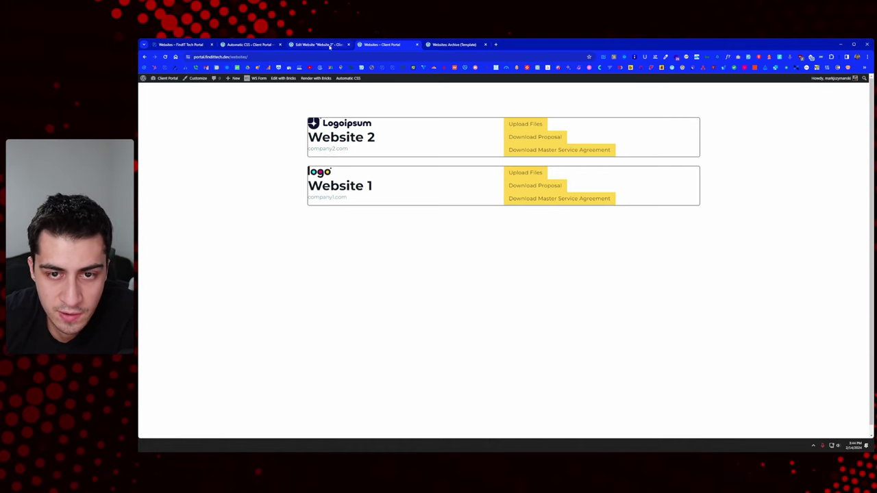
pyautogui.click(181, 44)
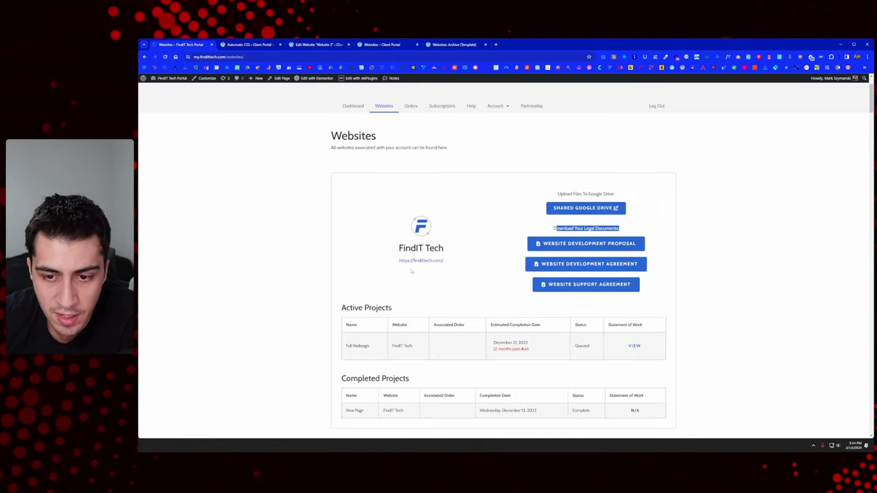
pyautogui.click(387, 45)
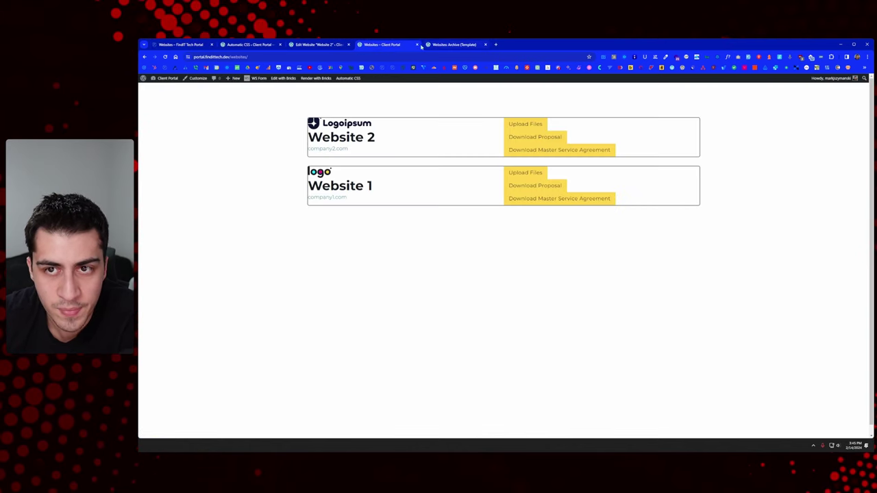
pyautogui.click(455, 45)
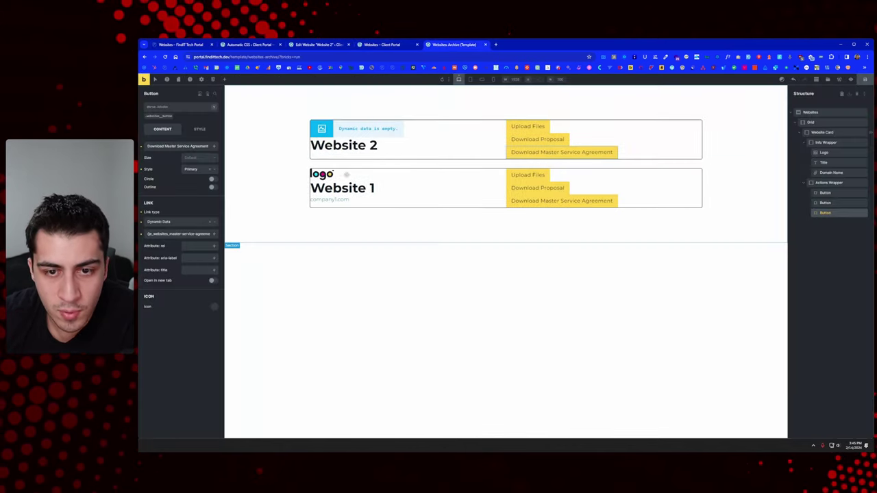
pyautogui.click(359, 199)
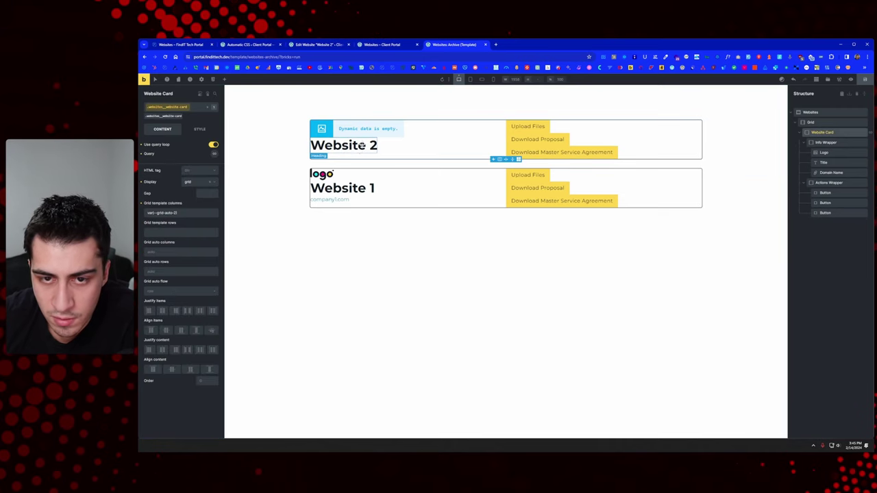
pyautogui.click(830, 172)
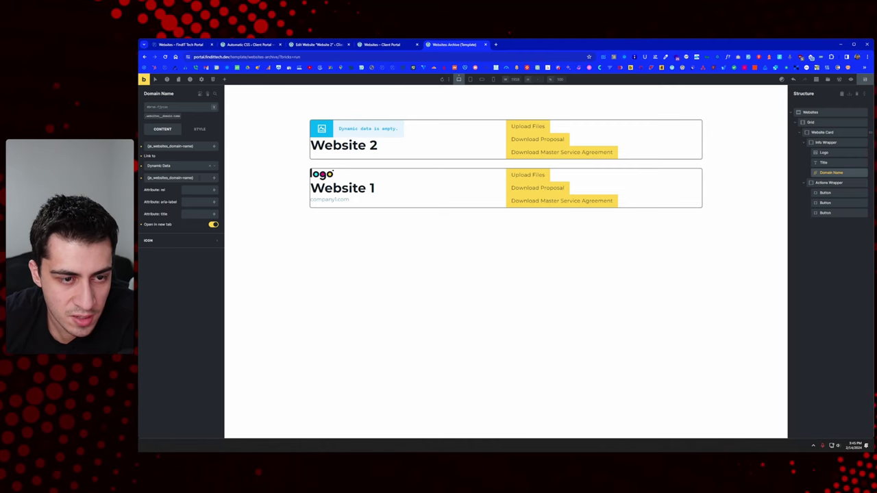
pyautogui.click(198, 177)
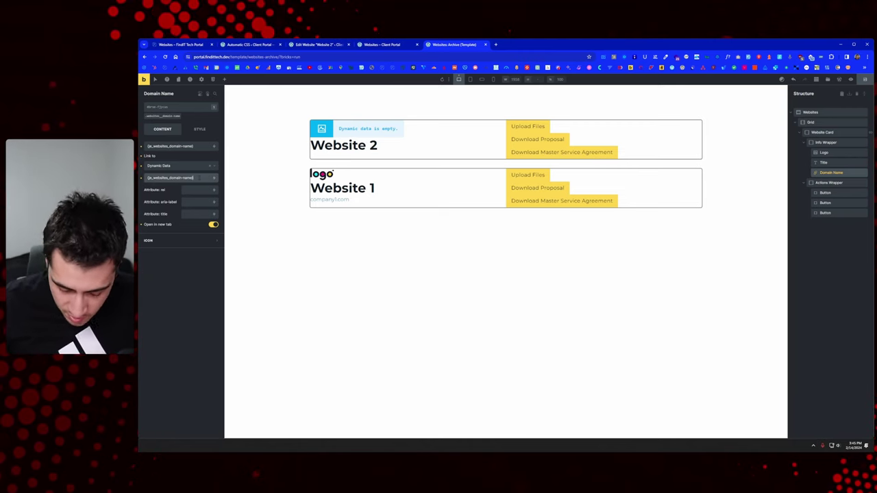
pyautogui.write('https://')
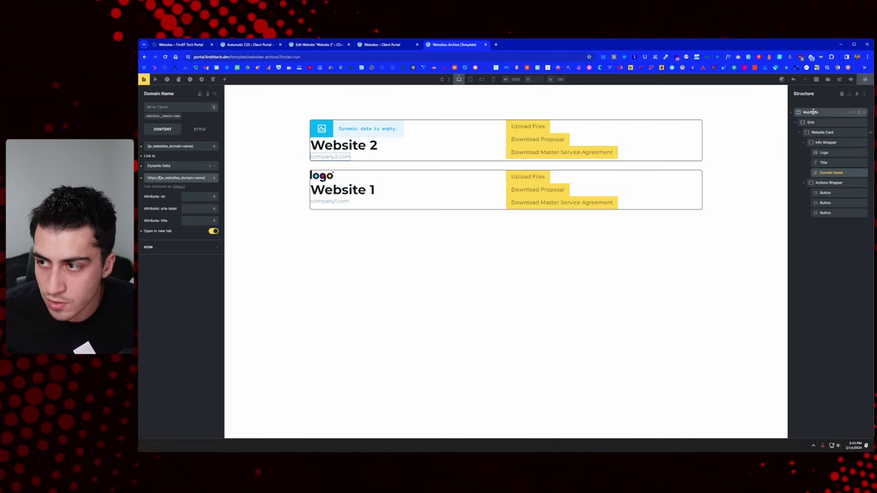
# Save the template with the updated domain link and reload the live Websites page.
pyautogui.click(865, 79)
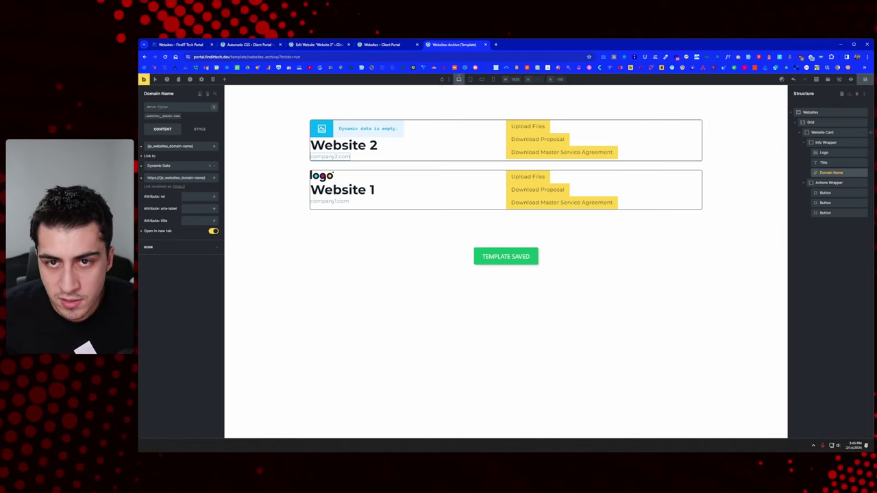
pyautogui.click(381, 45)
pyautogui.rightClick(299, 97)
pyautogui.click(318, 119)
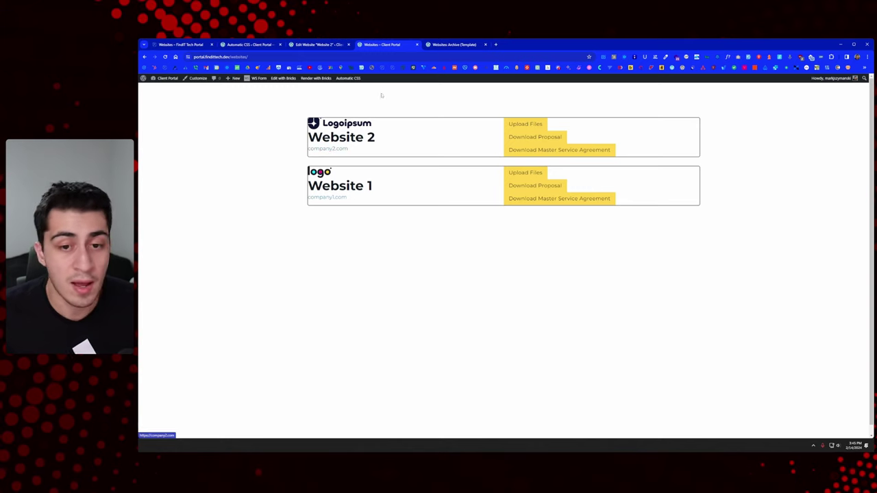
# Test Website 2's company2.com link in a new browser tab, and close that tab.
pyautogui.middleClick(341, 149)
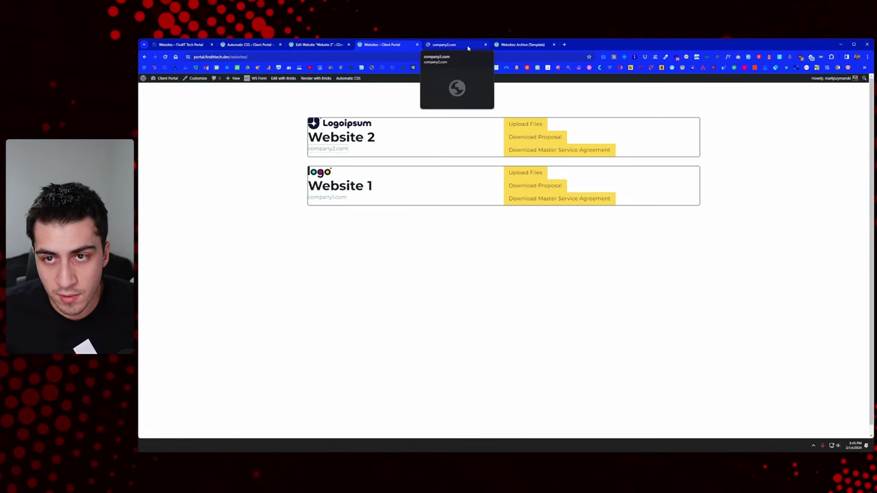
pyautogui.click(482, 45)
pyautogui.click(486, 45)
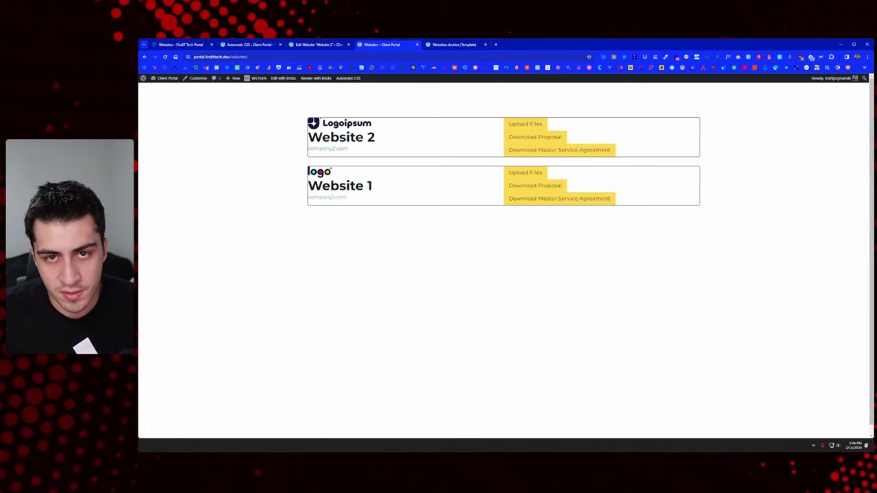
pyautogui.click(318, 45)
pyautogui.click(452, 45)
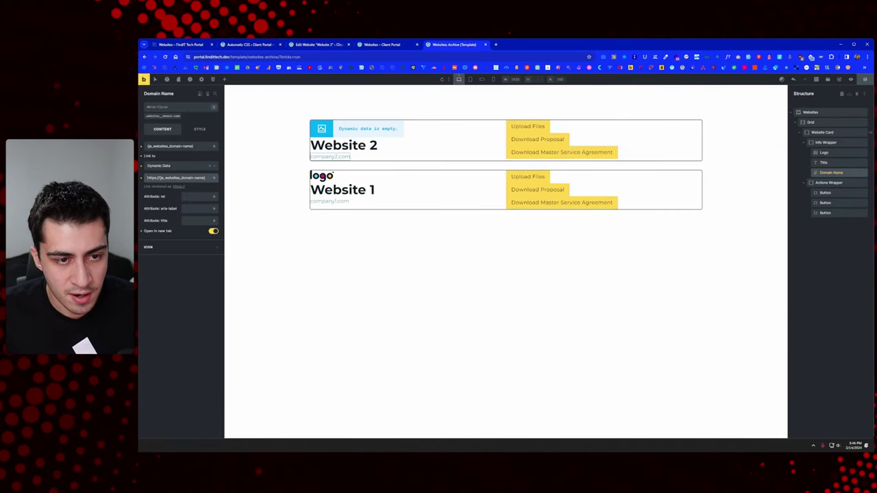
pyautogui.moveTo(147, 177); pyautogui.dragTo(204, 177)
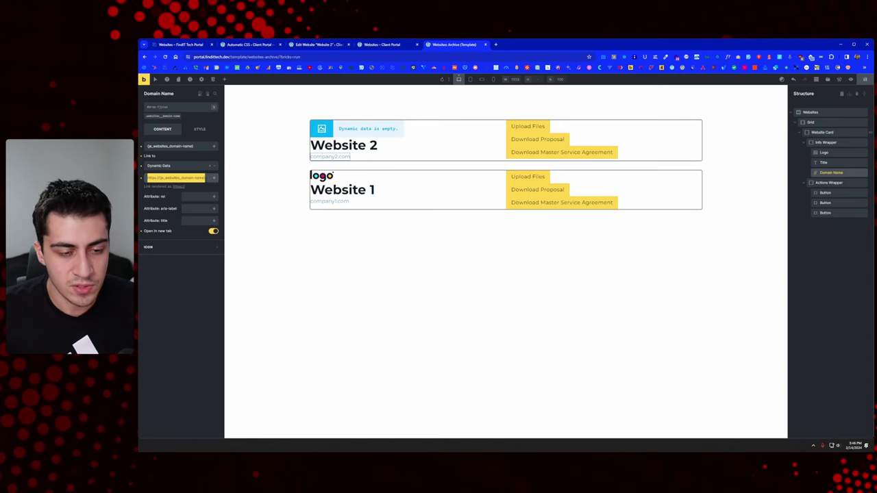
pyautogui.click(204, 177)
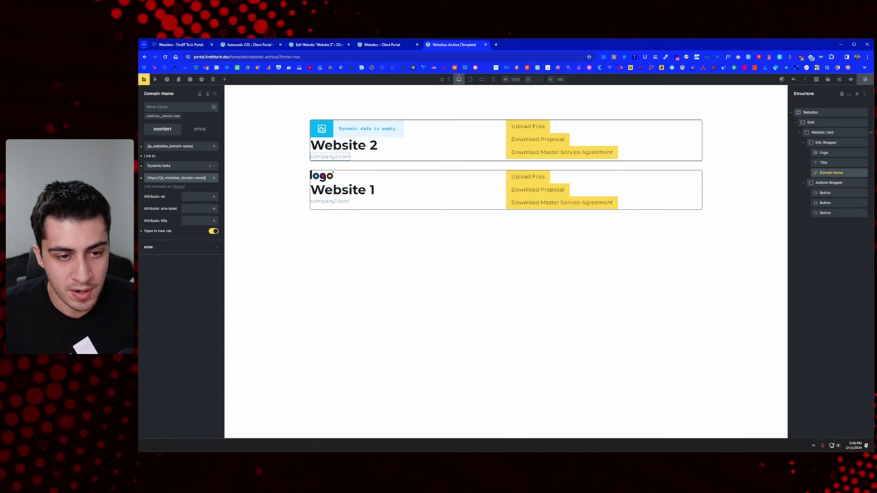
pyautogui.hotkey('shift', 'Left')
pyautogui.hotkey('shift', 'Left')
pyautogui.hotkey('shift', 'Left')
pyautogui.hotkey('shift', 'Left')
pyautogui.hotkey('shift', 'Left')
pyautogui.hotkey('shift', 'Left')
pyautogui.hotkey('shift', 'Left')
pyautogui.hotkey('shift', 'Left')
pyautogui.hotkey('shift', 'Left')
pyautogui.hotkey('shift', 'Left')
pyautogui.hotkey('shift', 'Left')
pyautogui.hotkey('shift', 'Left')
pyautogui.hotkey('shift', 'Left')
pyautogui.hotkey('shift', 'Left')
pyautogui.hotkey('shift', 'Left')
pyautogui.hotkey('shift', 'Left')
pyautogui.hotkey('shift', 'Left')
pyautogui.hotkey('shift', 'Left')
pyautogui.hotkey('shift', 'Left')
pyautogui.hotkey('shift', 'Left')
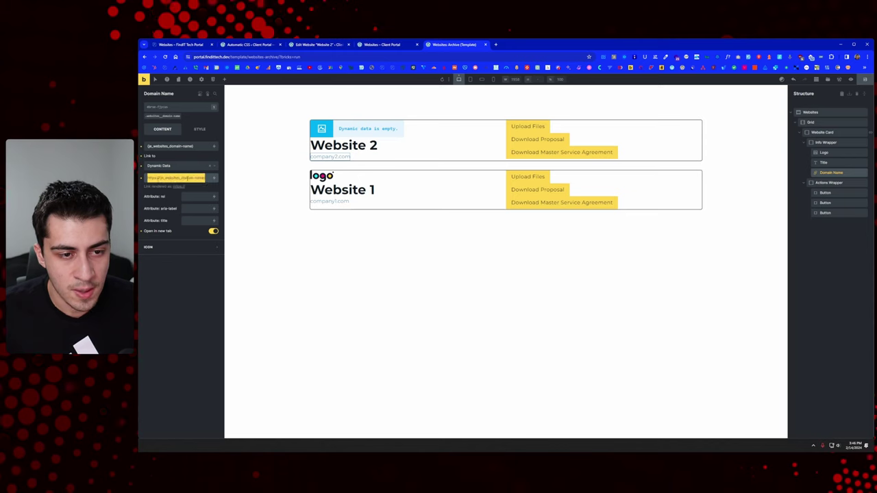
pyautogui.click(155, 177)
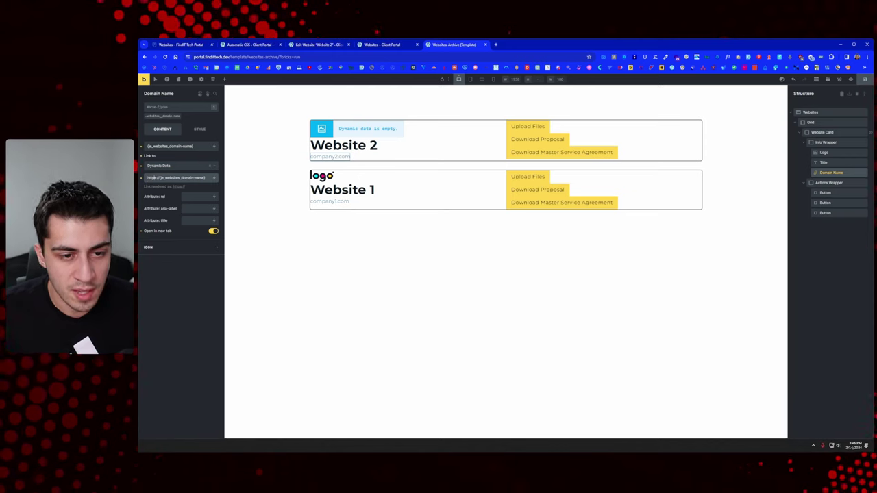
pyautogui.moveTo(159, 177); pyautogui.dragTo(205, 177)
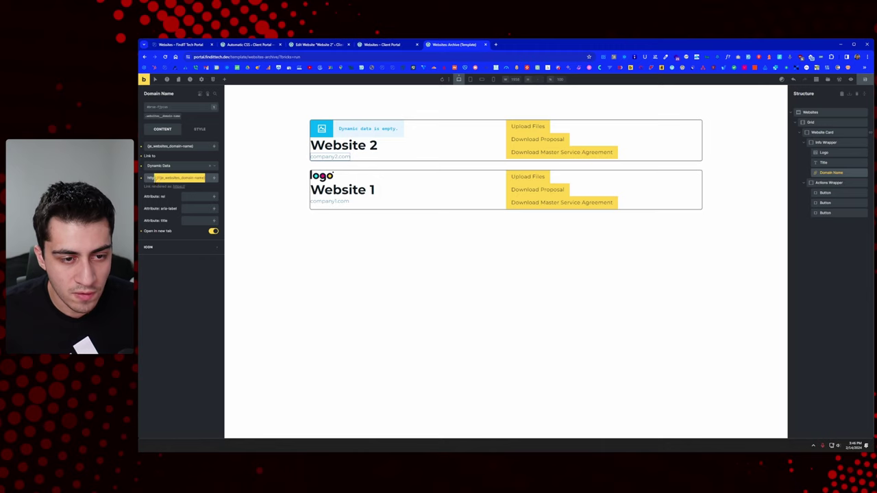
pyautogui.click(214, 178)
pyautogui.press('Escape')
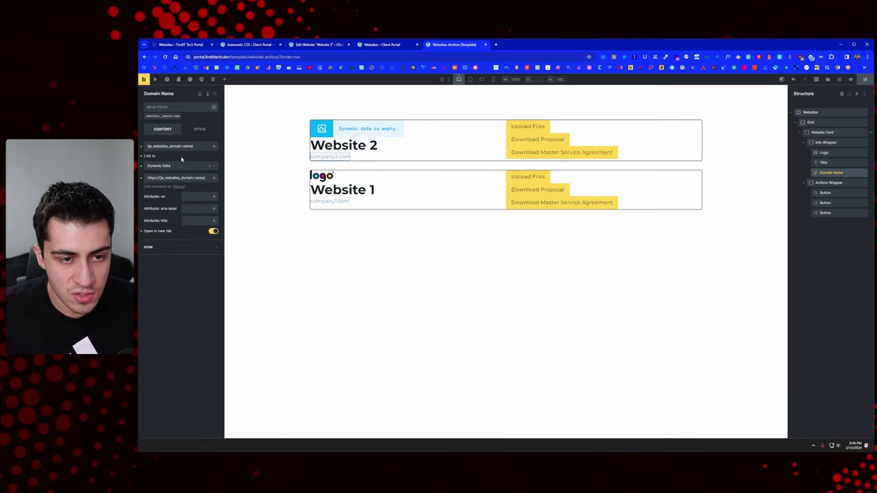
pyautogui.moveTo(205, 178); pyautogui.dragTo(159, 177)
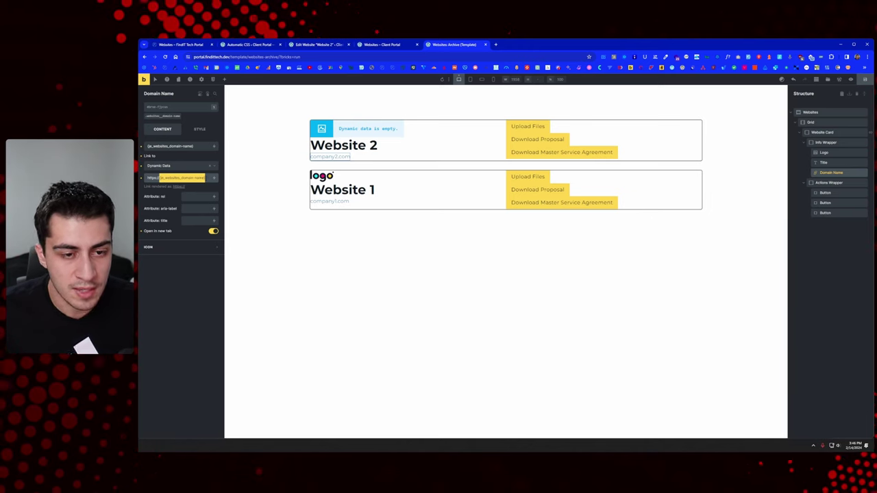
pyautogui.moveTo(206, 178); pyautogui.dragTo(159, 178)
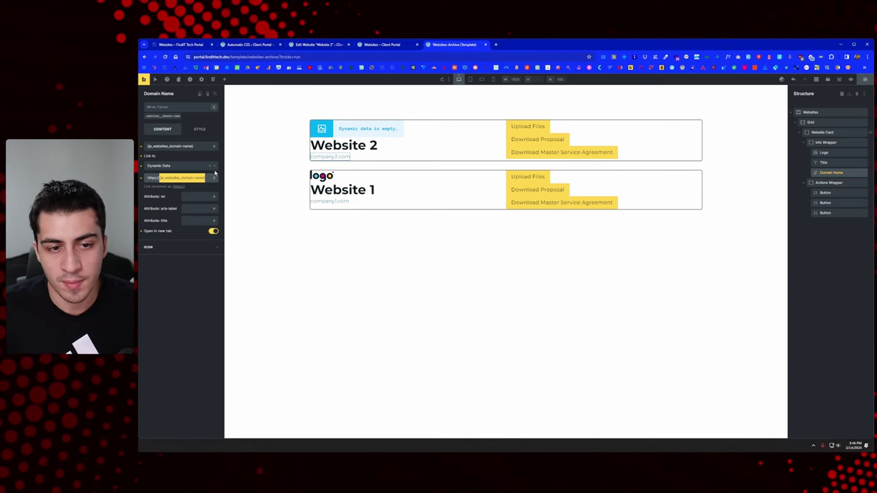
pyautogui.click(194, 177)
pyautogui.moveTo(205, 177); pyautogui.dragTo(159, 177)
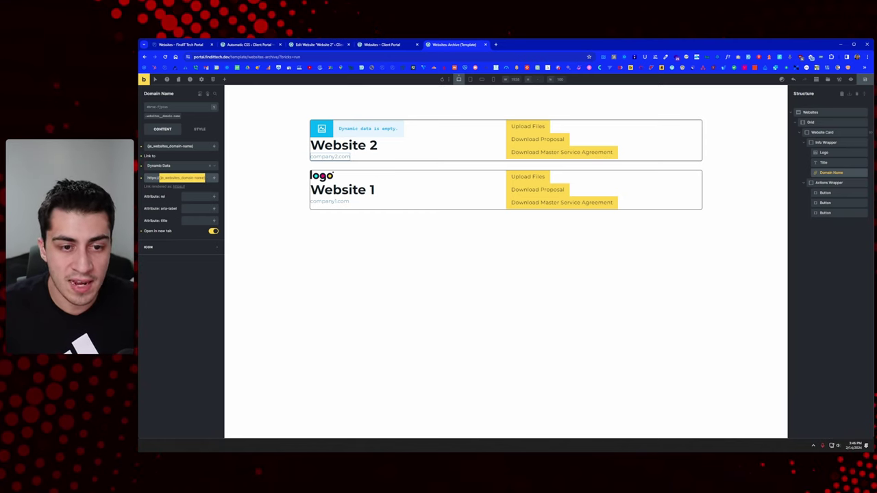
pyautogui.click(205, 178)
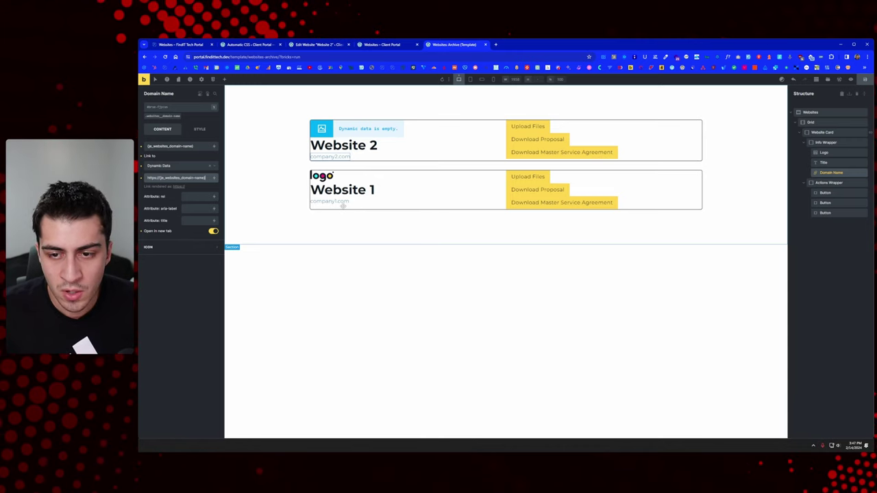
# In the Global theme style's Block element settings, try to set the column gap and row gap to var(--space-m), and save.
pyautogui.click(201, 78)
pyautogui.click(174, 115)
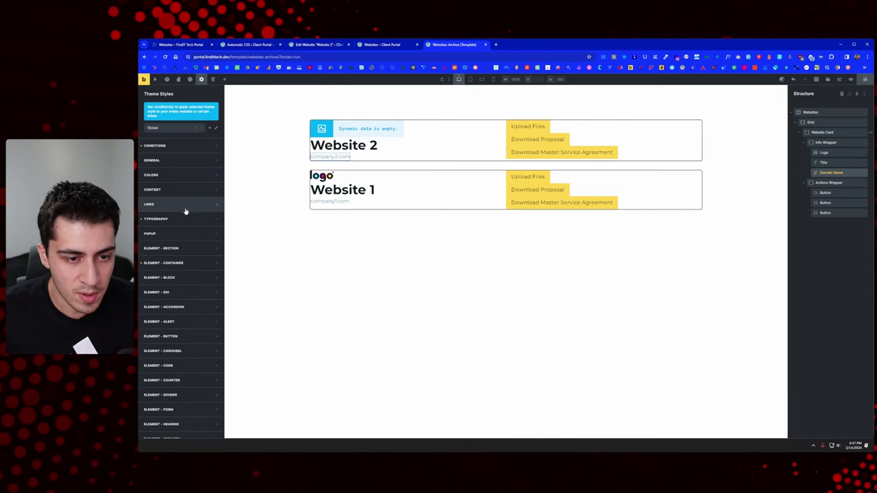
pyautogui.click(176, 277)
pyautogui.scroll(-3, 178, 274)
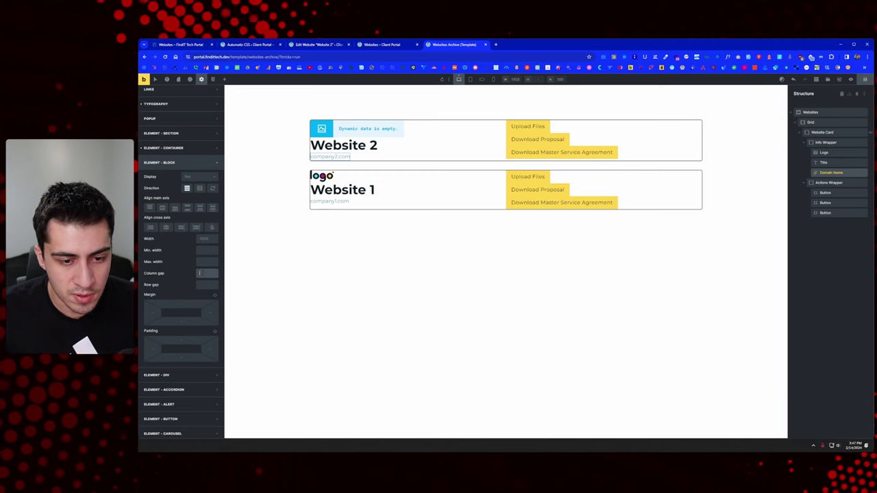
pyautogui.click(199, 273)
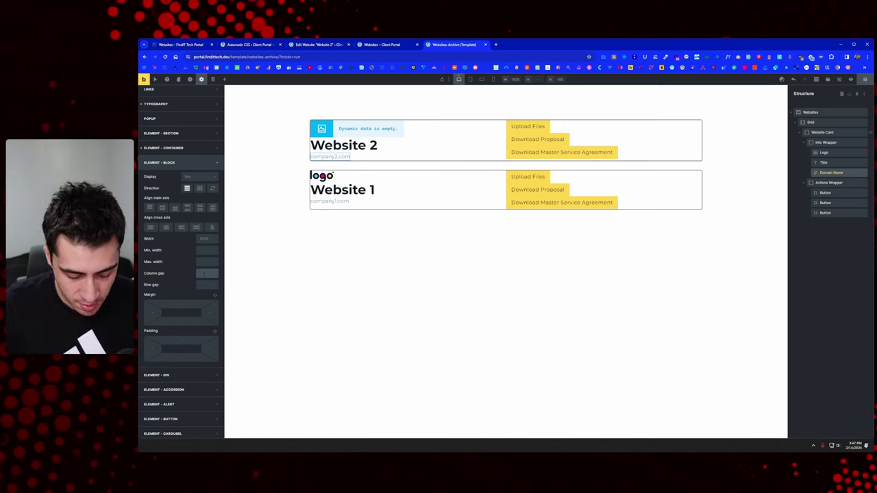
pyautogui.write('var')
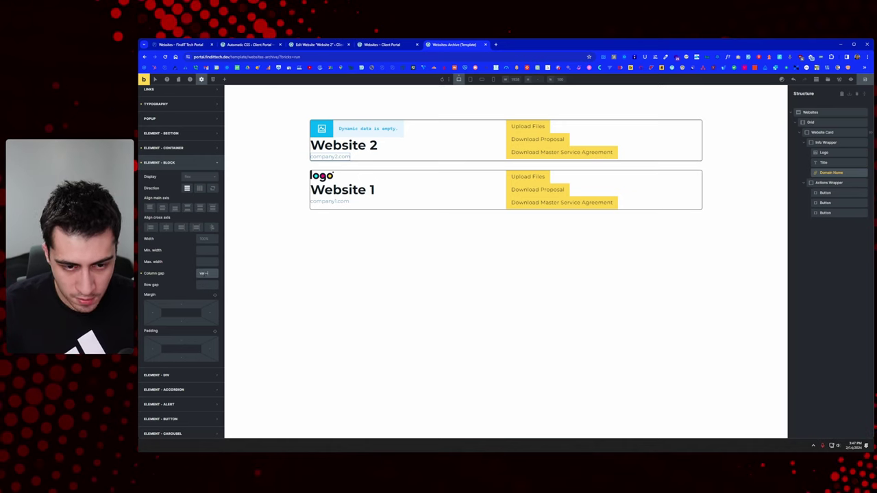
pyautogui.write('(--sp')
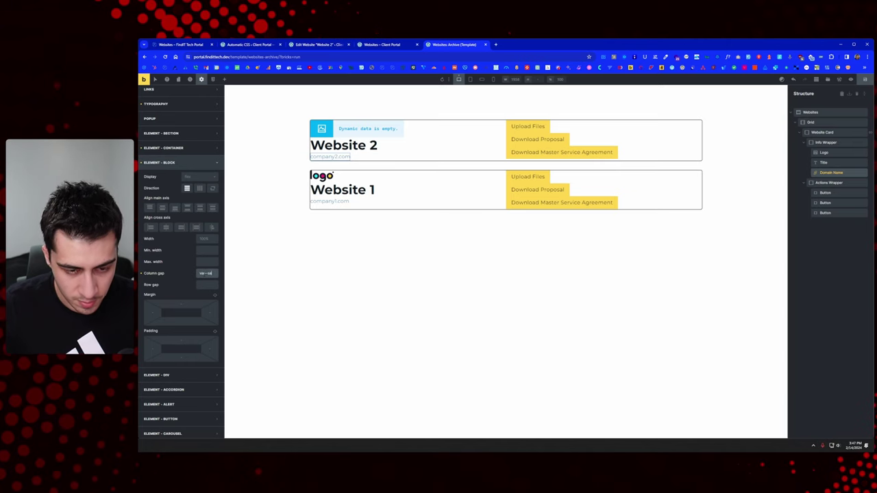
pyautogui.write('ace-m)')
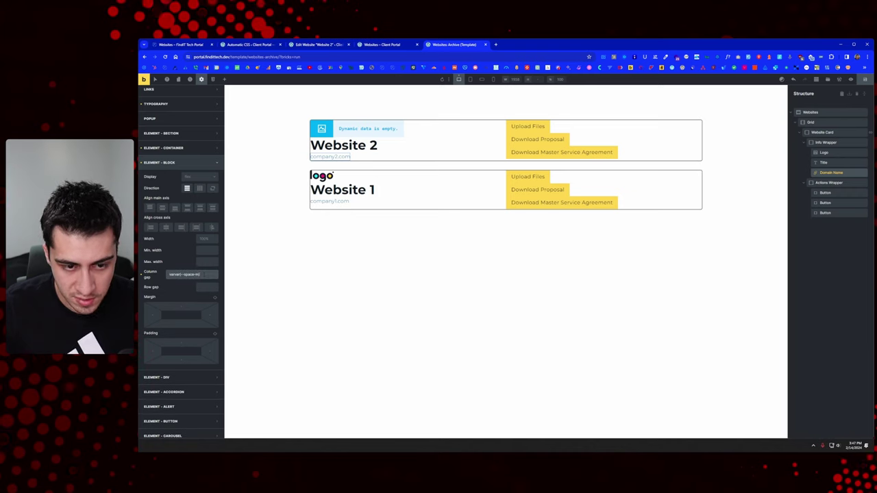
pyautogui.click(203, 286)
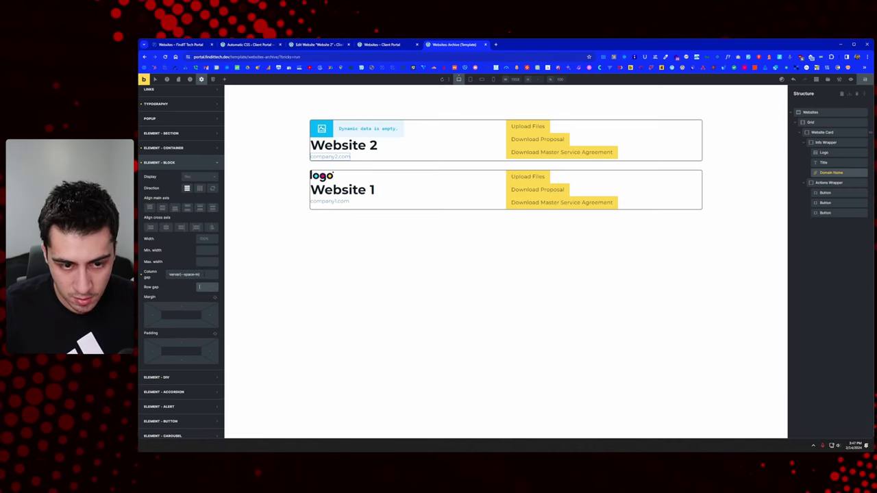
pyautogui.write('var(--space-m)')
pyautogui.hotkey('shift', 'Tab')
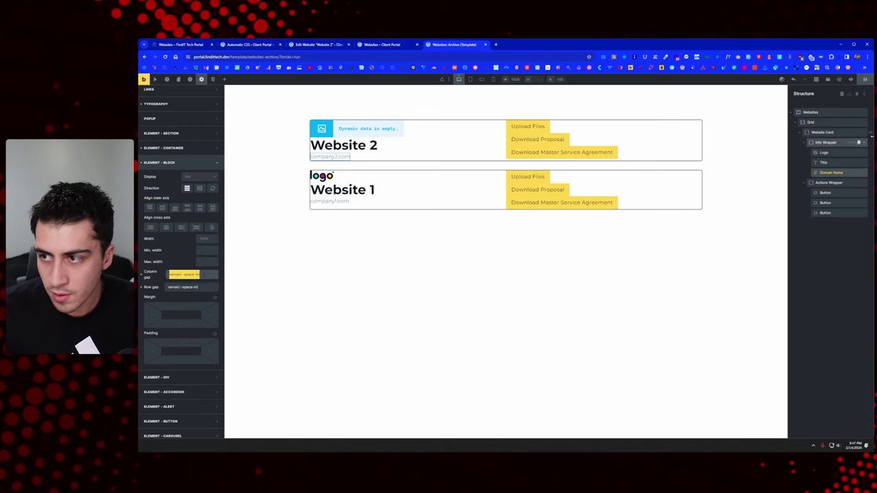
pyautogui.click(864, 79)
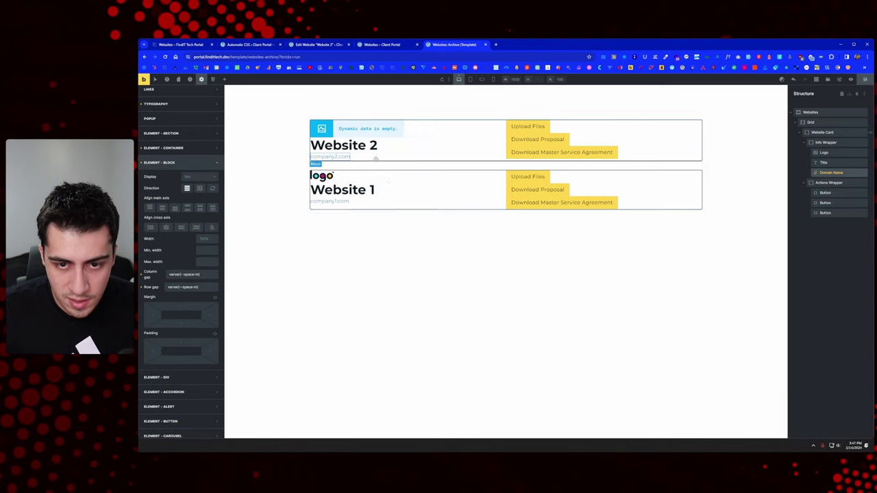
# Remove the duplicated var text so the Block row gap and column gap both read var(--space-m), and save the template.
pyautogui.tripleClick(199, 287)
pyautogui.click(184, 287)
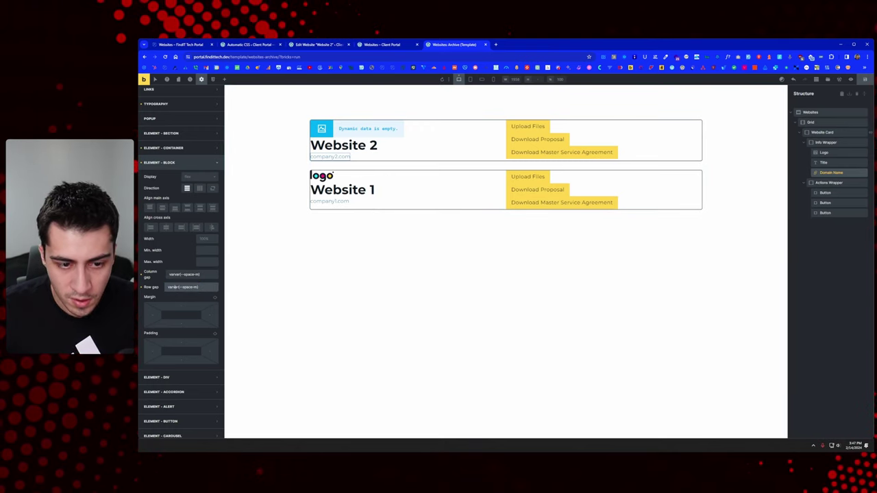
pyautogui.moveTo(172, 287); pyautogui.dragTo(161, 290)
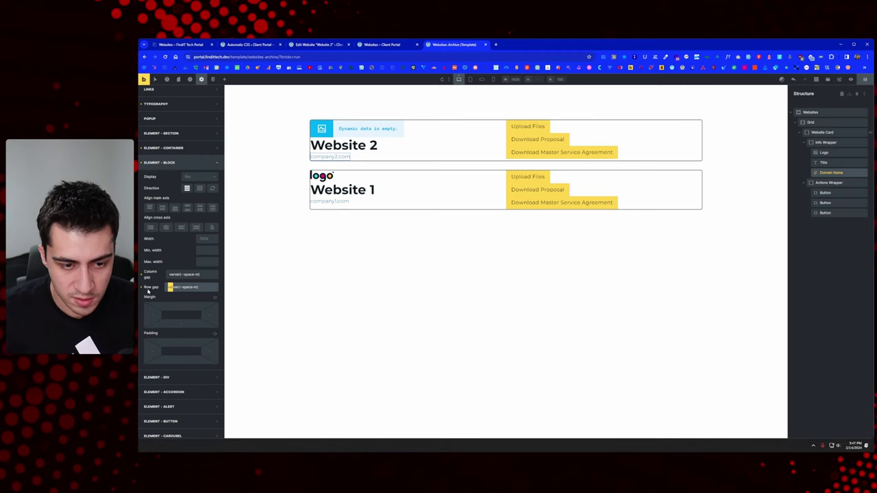
pyautogui.press('BackSpace')
pyautogui.hotkey('ctrl', 'a')
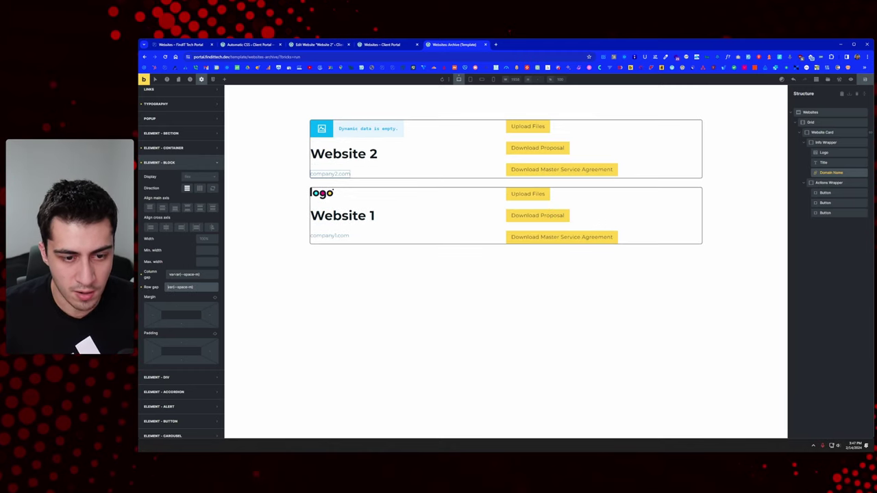
pyautogui.moveTo(176, 274); pyautogui.dragTo(164, 275)
pyautogui.press('BackSpace')
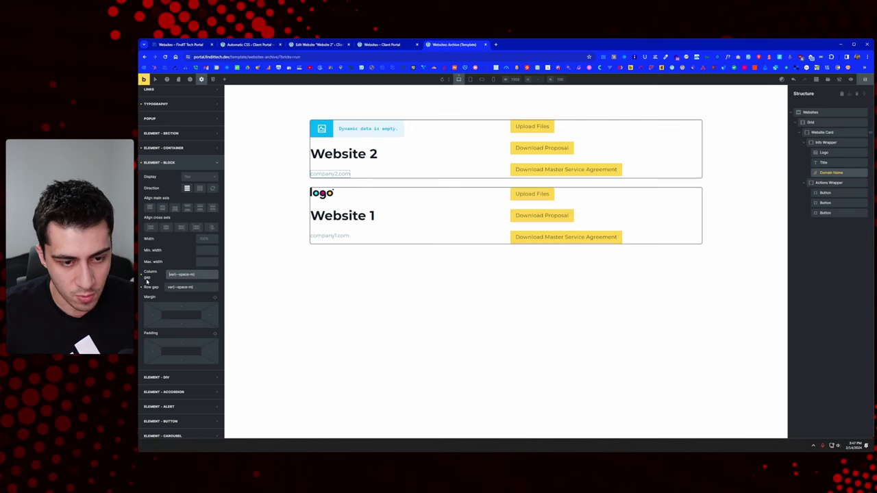
pyautogui.click(864, 82)
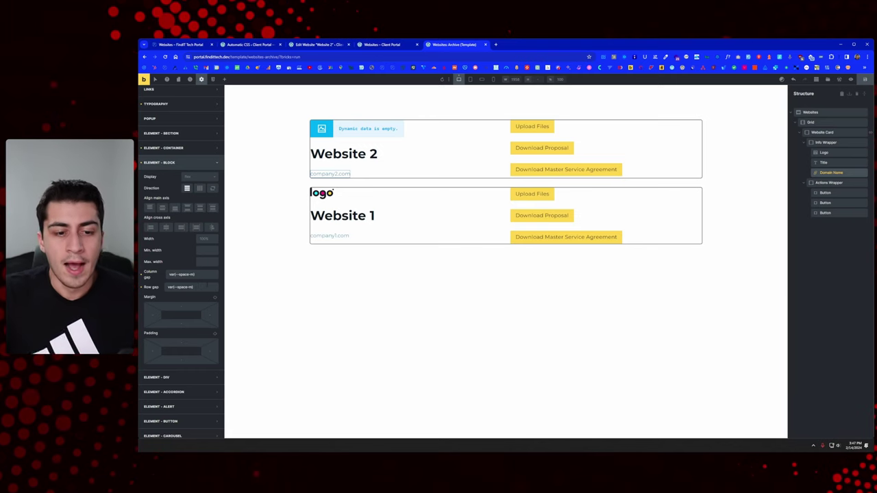
# Set the theme style's Block column gap and row gap to var(--content-gap), save, and view the live Websites page.
pyautogui.moveTo(178, 274); pyautogui.dragTo(194, 274)
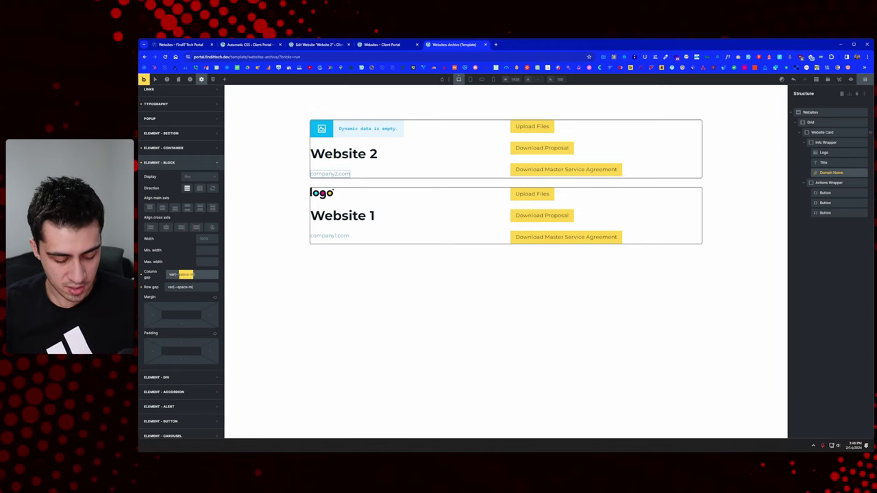
pyautogui.write('content-gap')
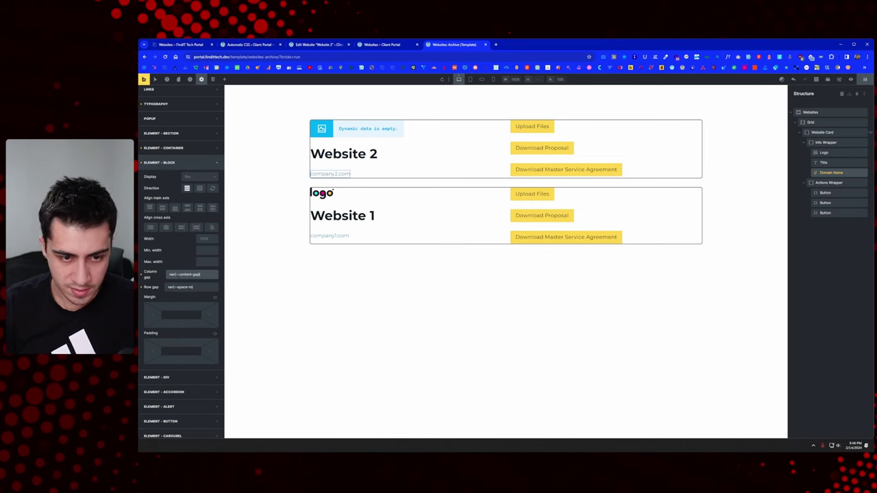
pyautogui.tripleClick(188, 275)
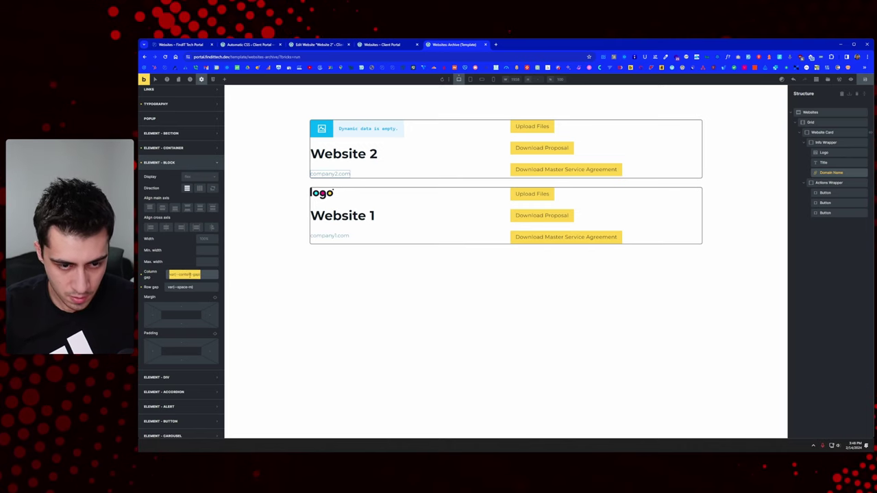
pyautogui.hotkey('ctrl', 'c')
pyautogui.tripleClick(183, 286)
pyautogui.hotkey('ctrl', 'v')
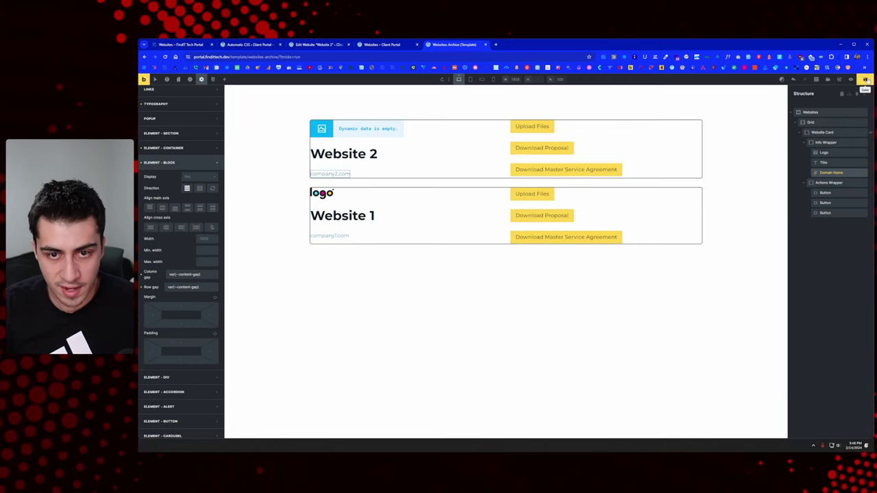
pyautogui.click(865, 79)
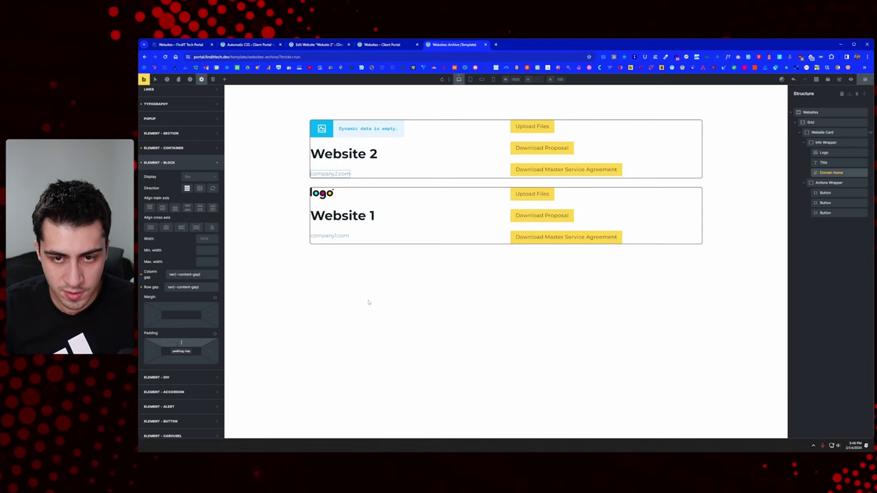
pyautogui.click(381, 45)
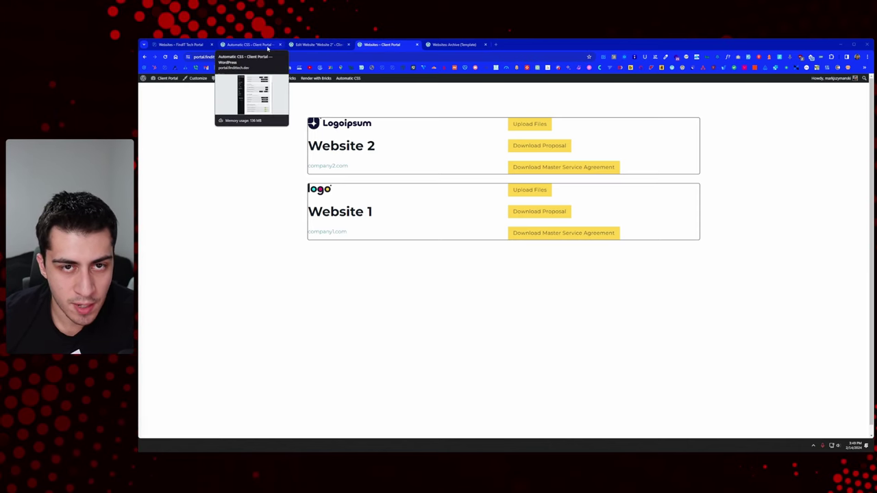
# Close the Automatic CSS browser tab and start a new entry titled Website 3 in the WordPress Websites post type.
pyautogui.click(280, 44)
pyautogui.click(244, 46)
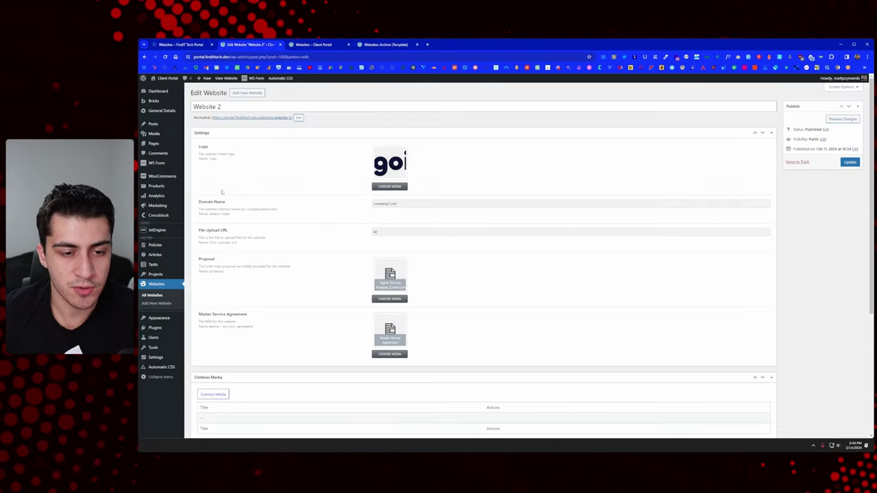
pyautogui.click(152, 295)
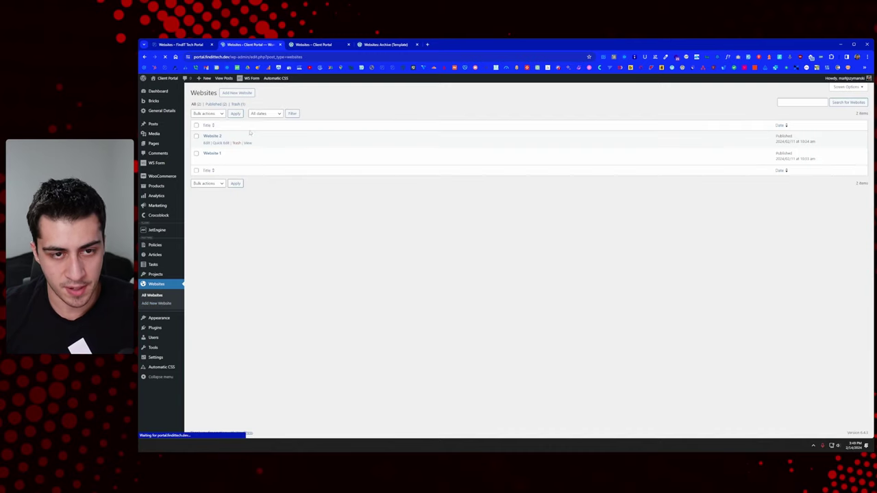
pyautogui.click(237, 92)
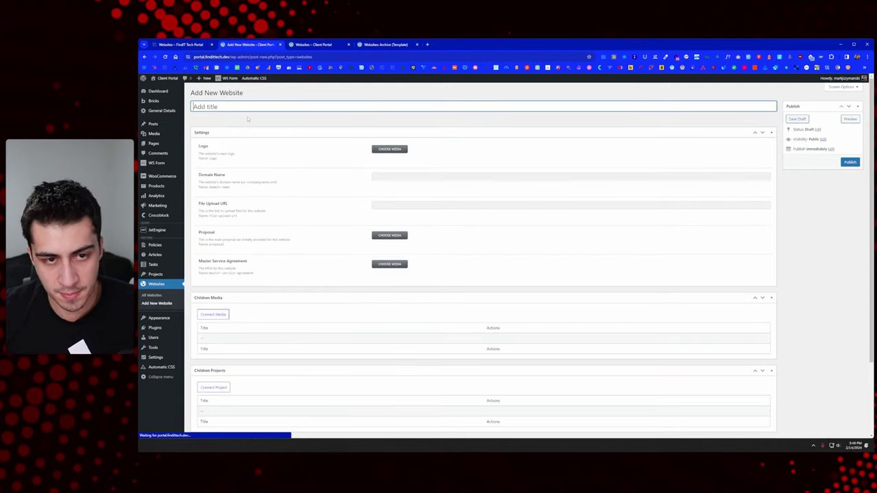
pyautogui.write('Website 3')
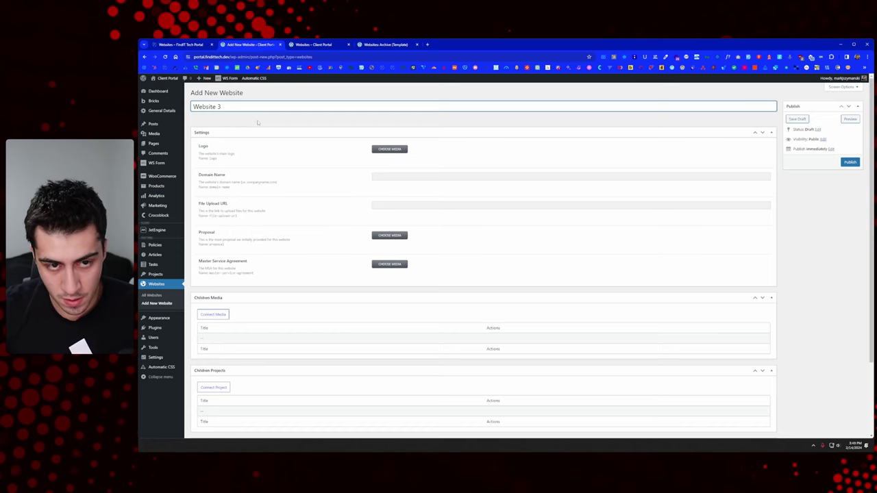
# Set Website 3's Logo to the green Logoipsum image from the Placeholders media folder.
pyautogui.click(394, 149)
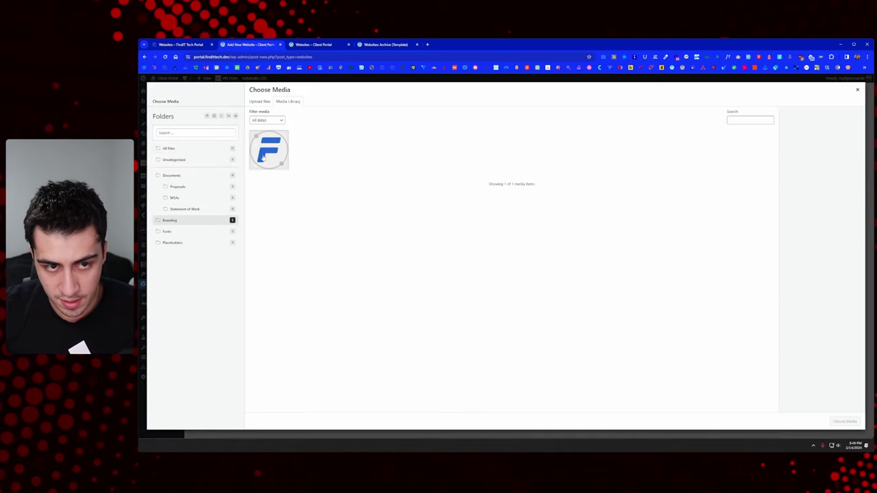
pyautogui.click(192, 242)
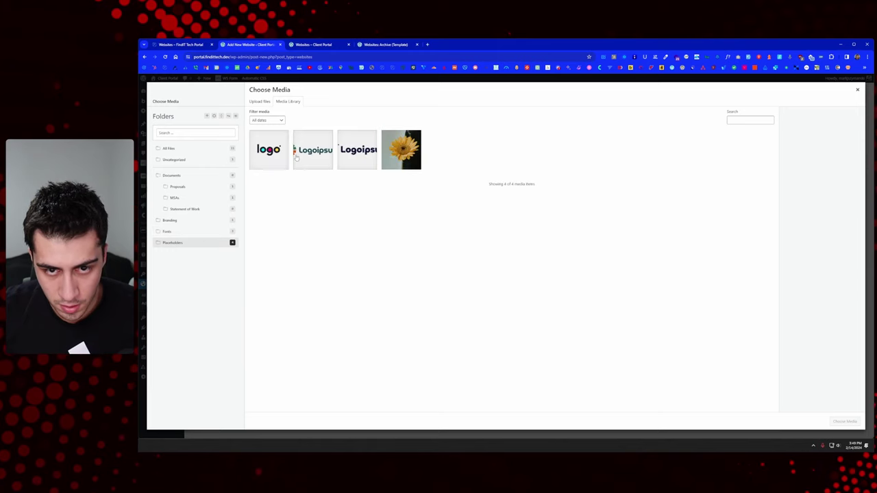
pyautogui.click(343, 45)
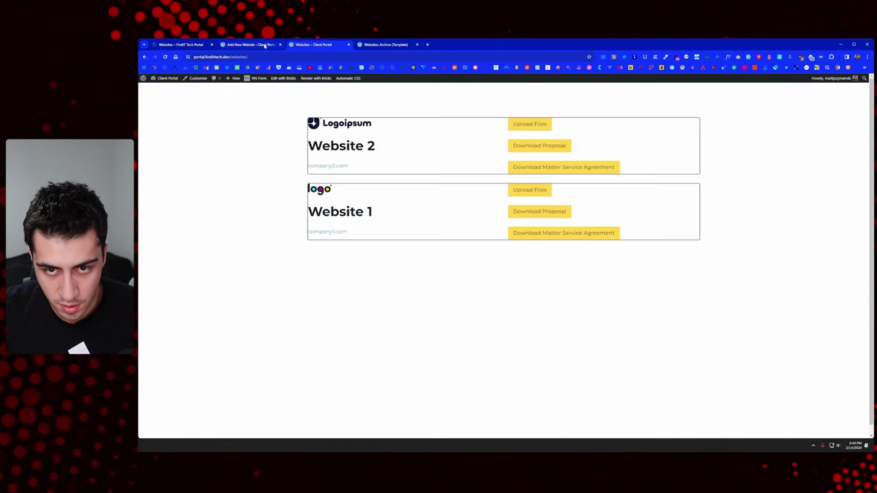
pyautogui.click(264, 46)
pyautogui.click(313, 150)
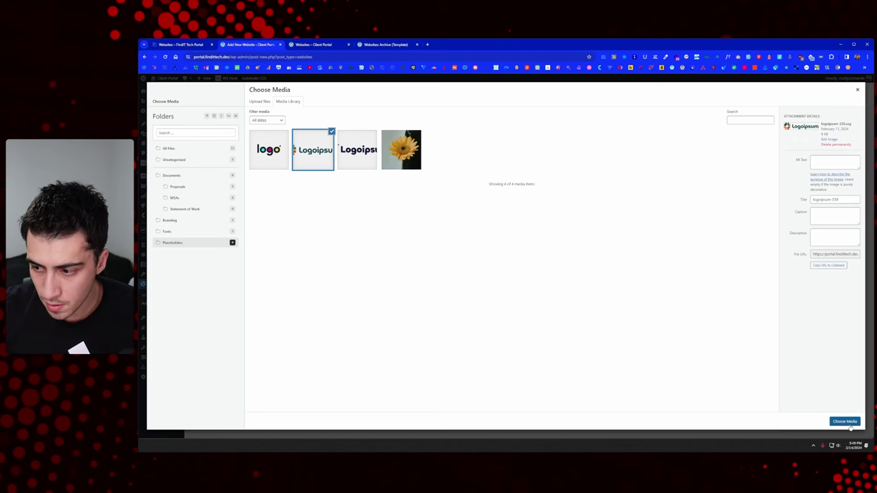
pyautogui.click(846, 422)
# Set Website 3's Domain Name to website3.com, fill File Upload URL with a short # placeholder, and publish the entry.
pyautogui.click(402, 204)
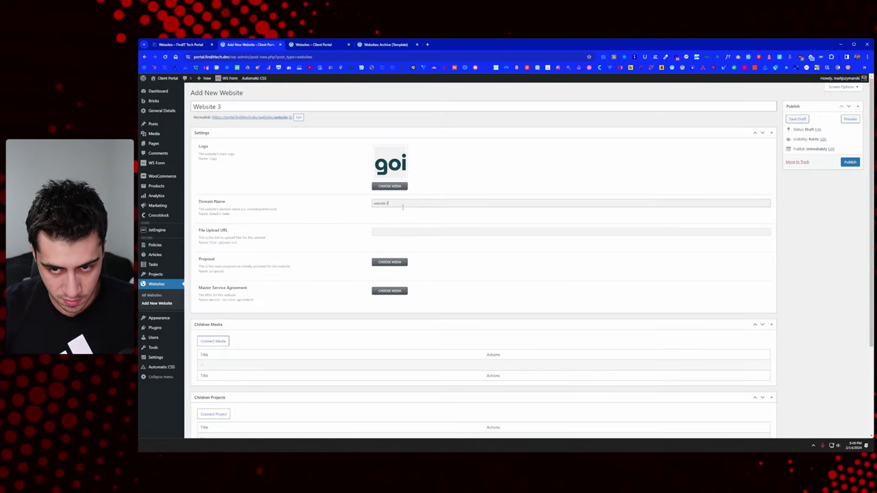
pyautogui.write('website3.com')
pyautogui.press('Tab')
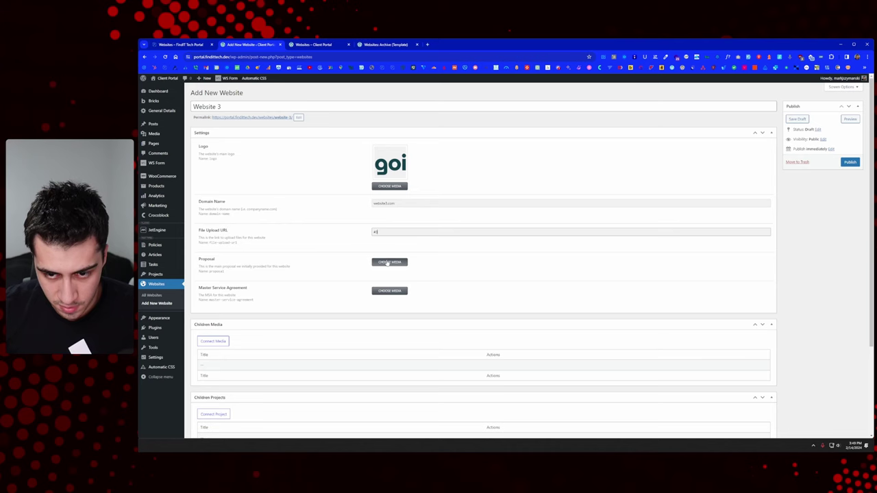
pyautogui.scroll(-2, 388, 264)
pyautogui.scroll(1, 759, 145)
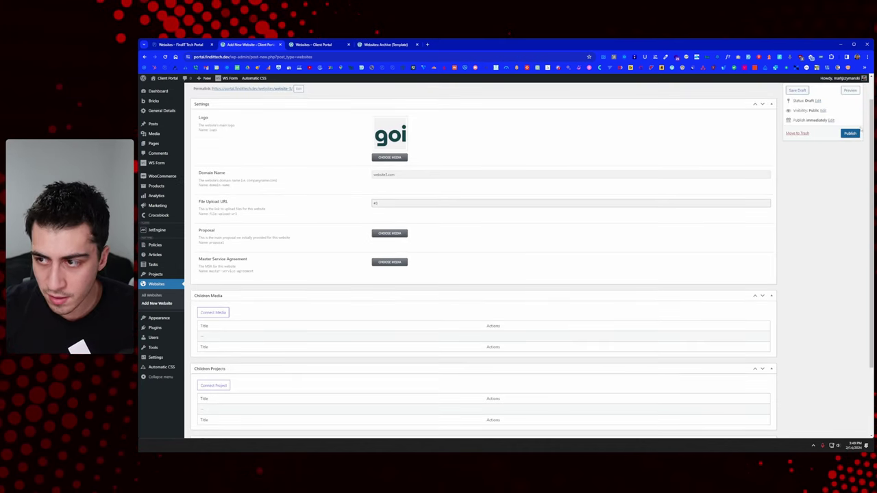
pyautogui.click(850, 133)
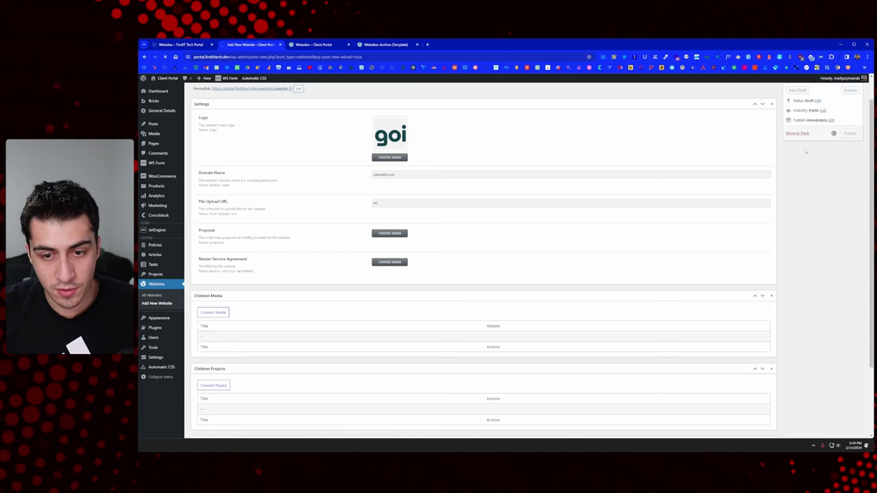
pyautogui.scroll(-2, 438, 259)
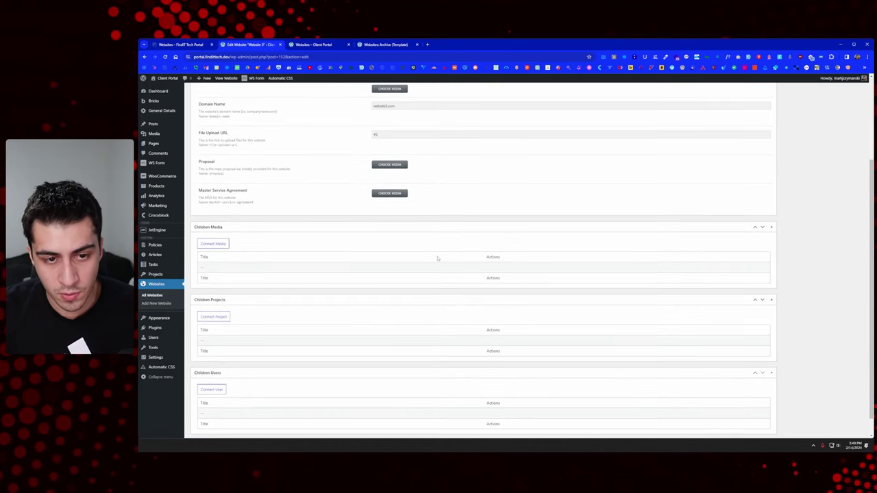
pyautogui.scroll(1, 432, 247)
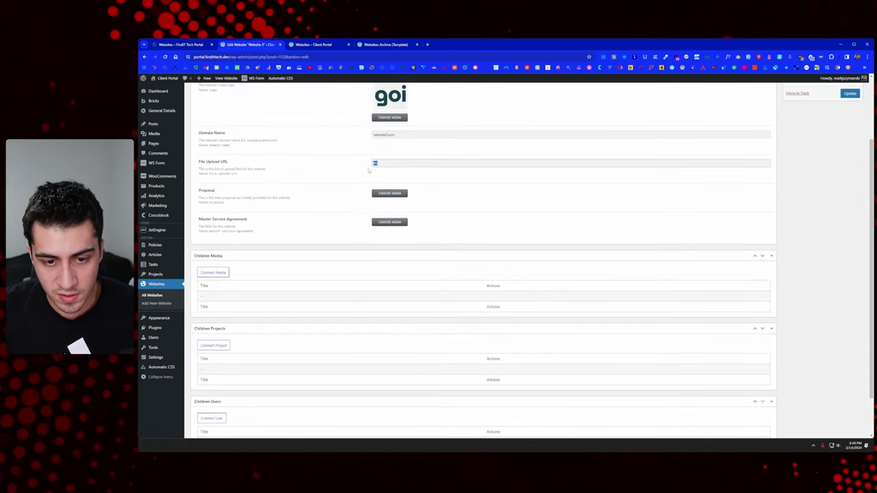
# Reload the live Websites page to check the card for the new Website 3 entry.
pyautogui.click(341, 44)
pyautogui.rightClick(228, 141)
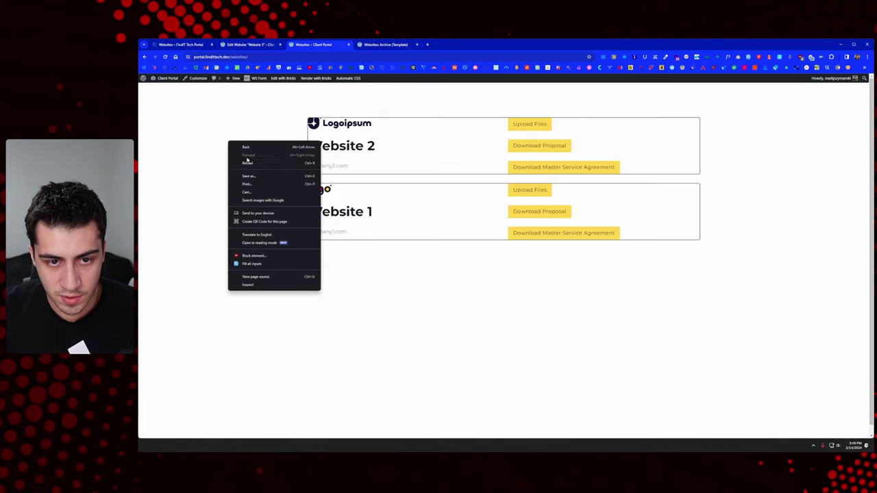
pyautogui.click(247, 163)
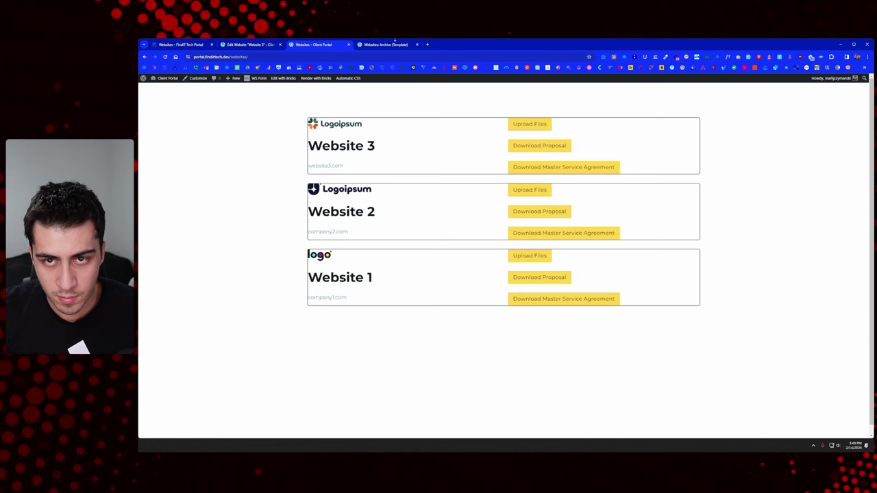
# Reload the Websites Archive template in the Bricks builder and select the first card's Upload Files button.
pyautogui.click(388, 45)
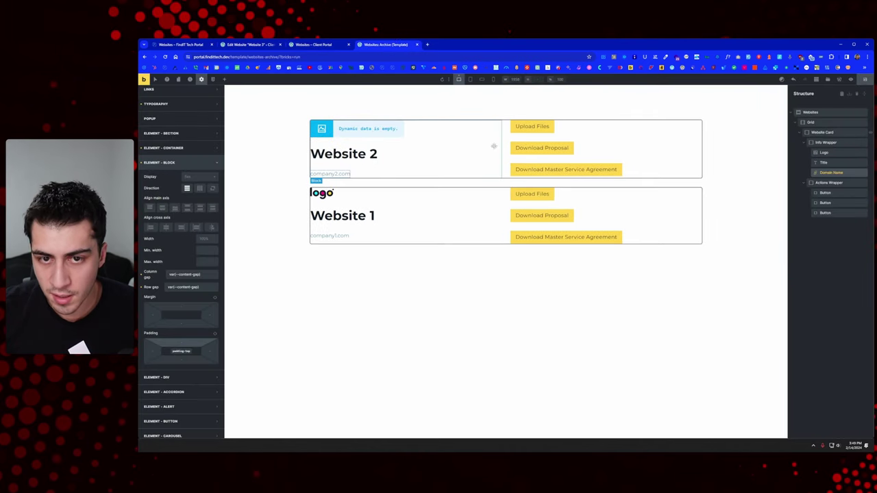
pyautogui.click(165, 57)
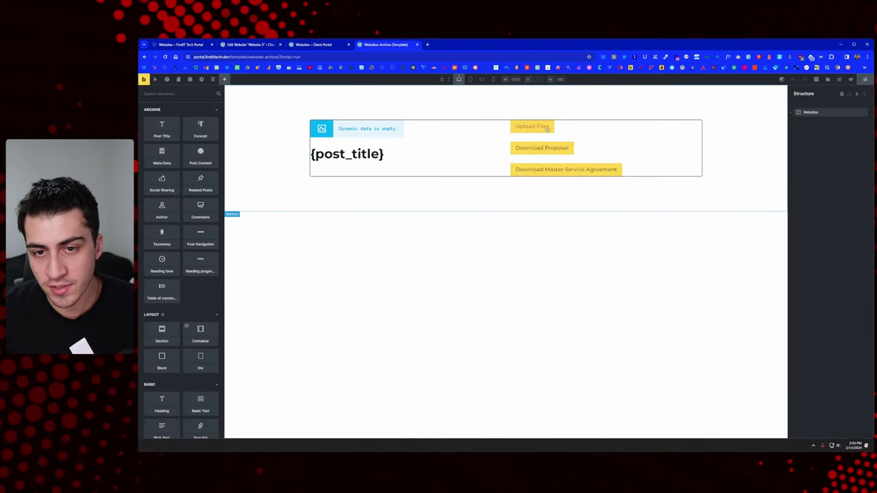
pyautogui.click(547, 129)
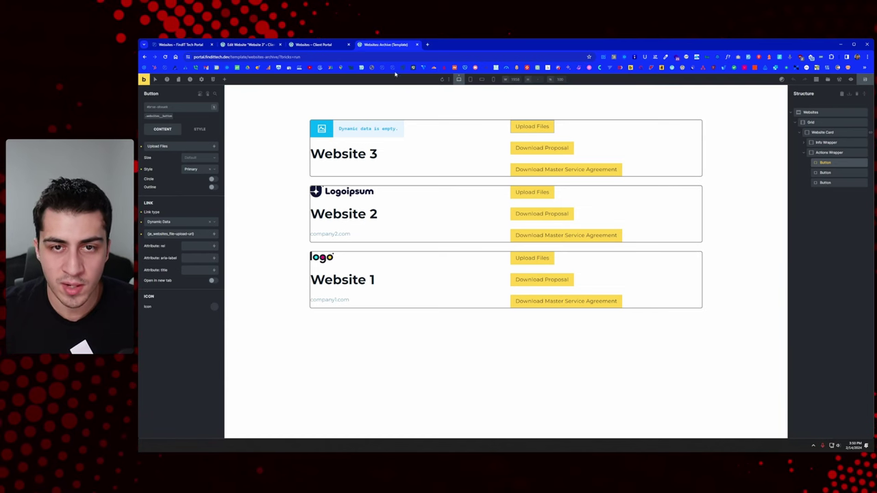
# Clear the File Upload URL field of the Website 3 entry and update the post.
pyautogui.click(271, 46)
pyautogui.doubleClick(373, 163)
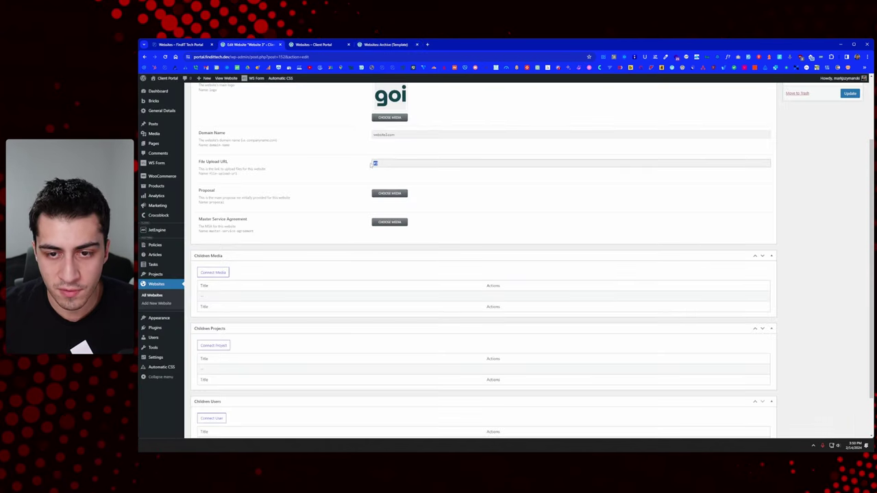
pyautogui.click(421, 217)
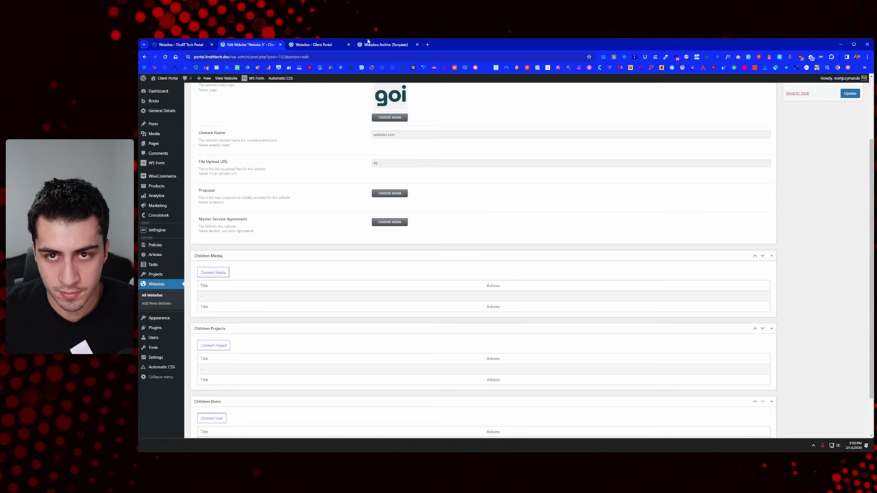
pyautogui.doubleClick(387, 163)
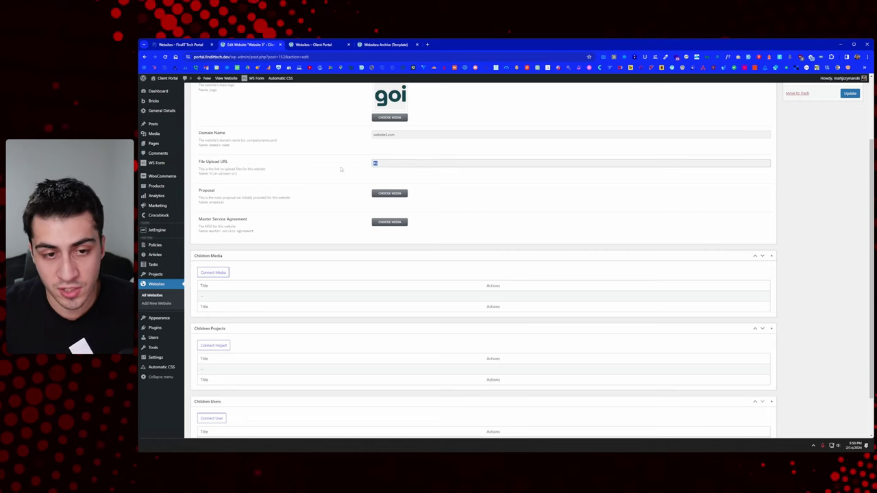
pyautogui.moveTo(383, 165); pyautogui.dragTo(361, 167)
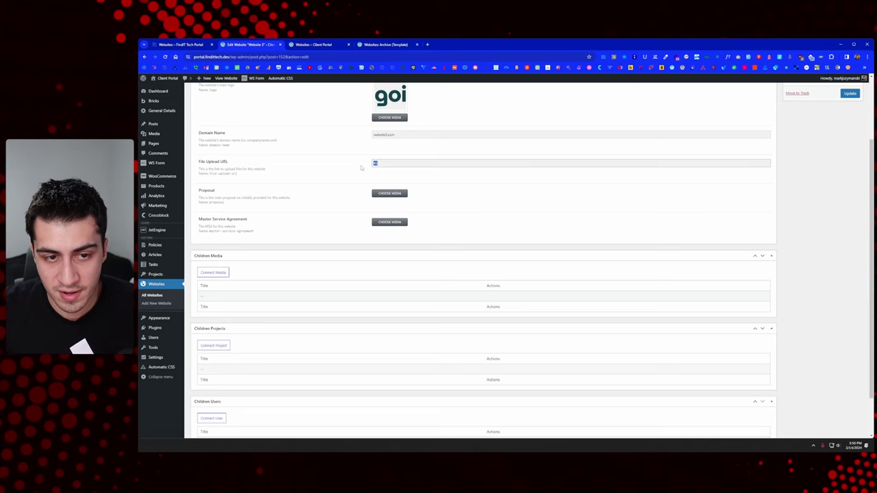
pyautogui.click(374, 45)
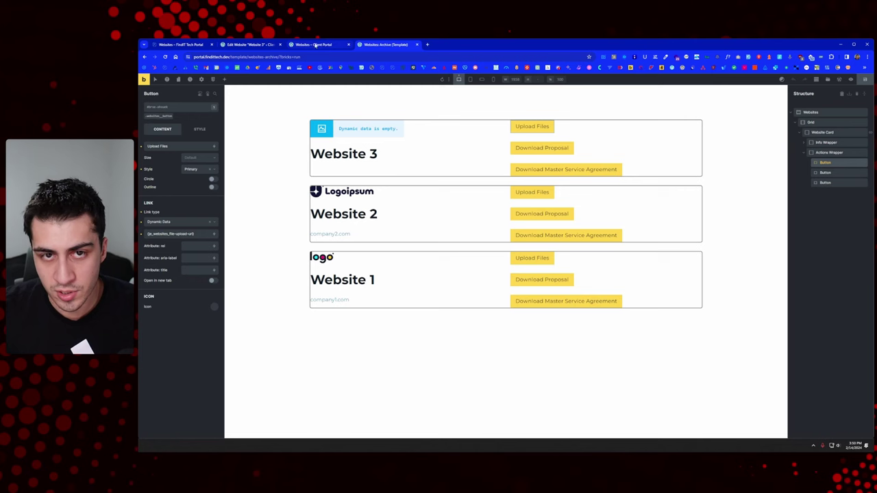
pyautogui.click(306, 45)
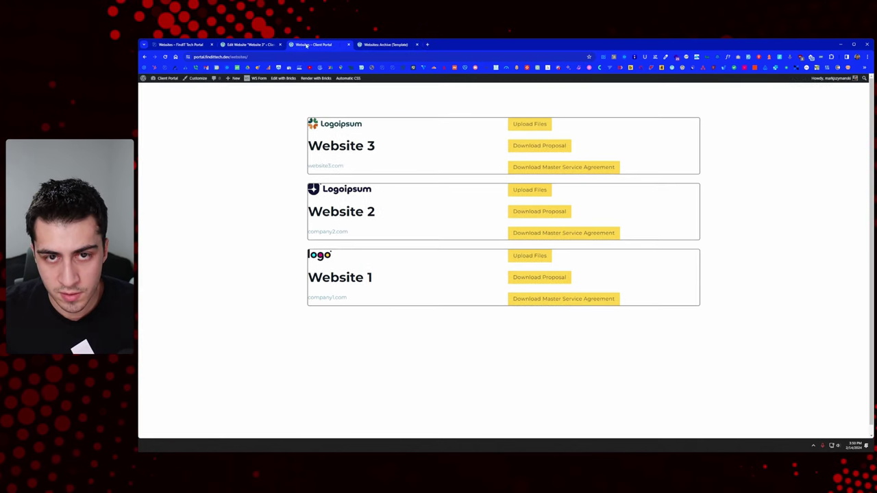
pyautogui.hotkey('ctrl', 'shift', 'Tab')
pyautogui.moveTo(390, 163); pyautogui.dragTo(362, 164)
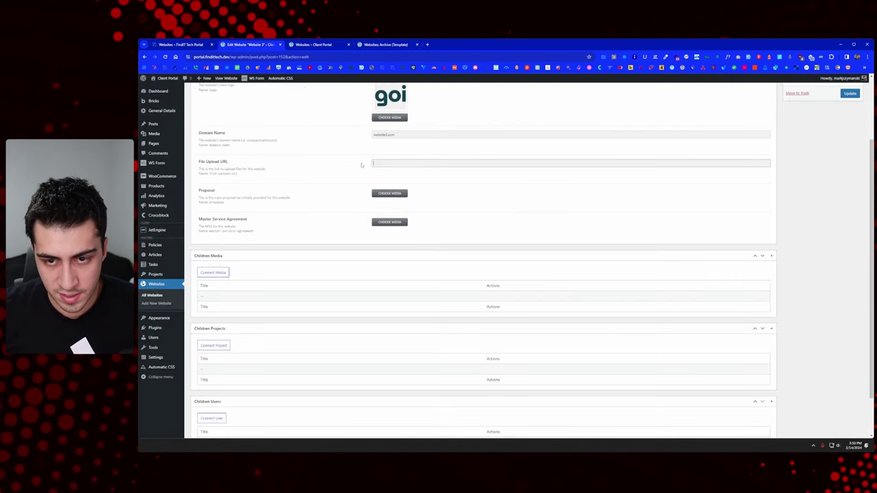
pyautogui.press('Return')
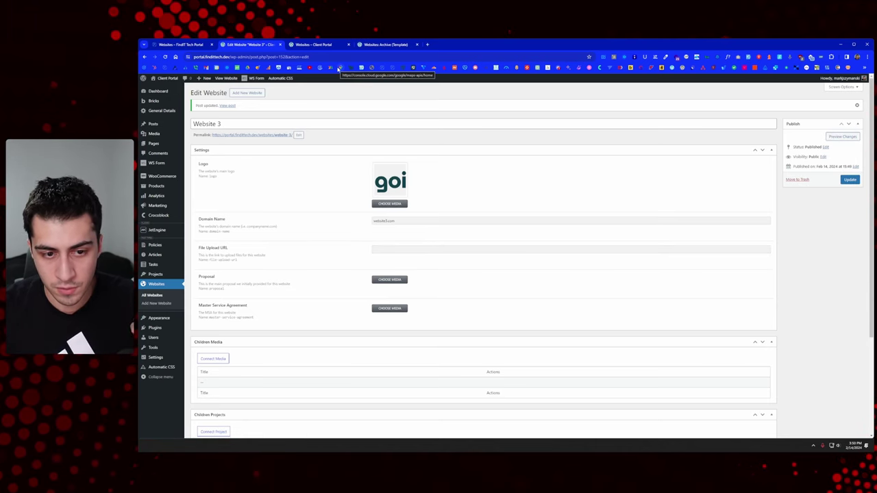
# In the Websites Archive template, add a Dynamic data render condition to the Upload Files button.
pyautogui.click(386, 44)
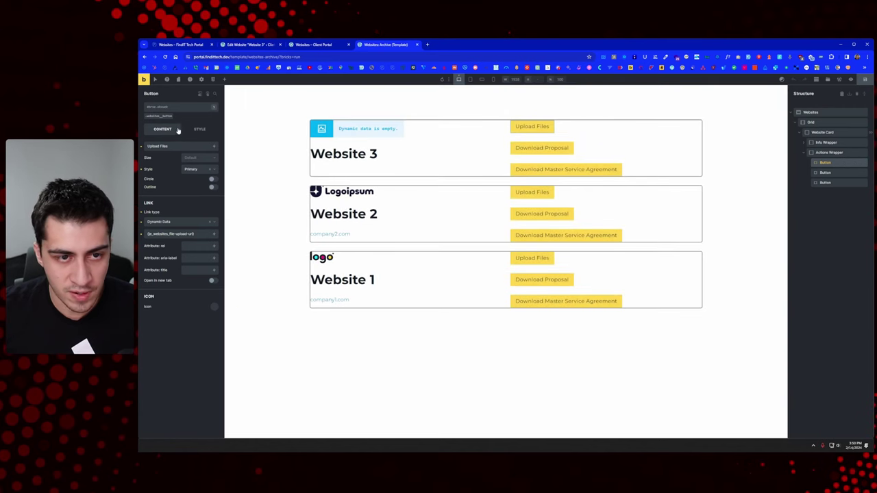
pyautogui.click(159, 116)
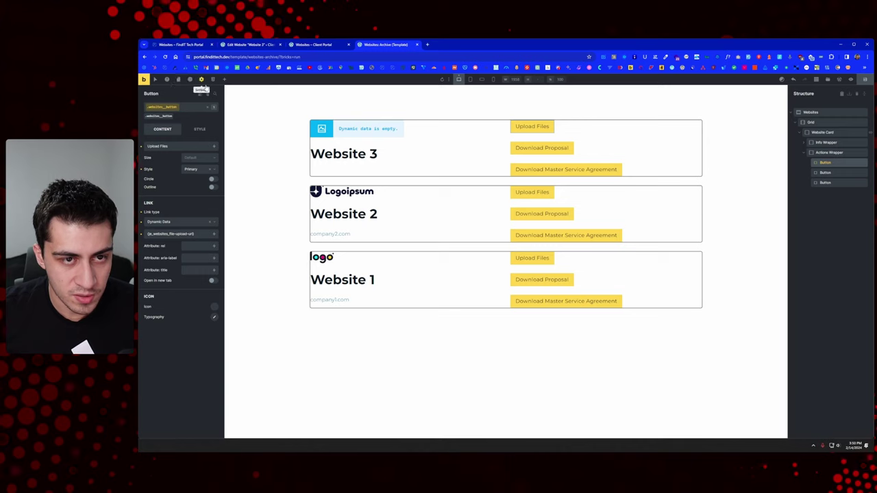
pyautogui.click(200, 94)
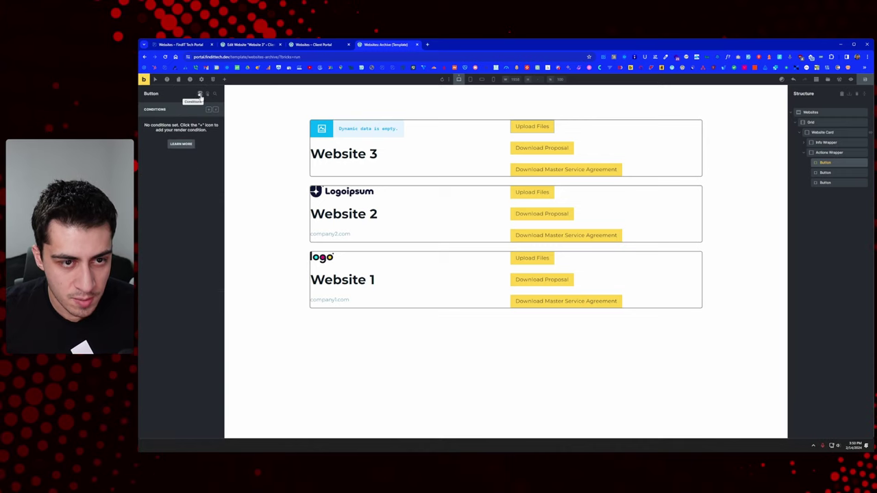
pyautogui.click(208, 110)
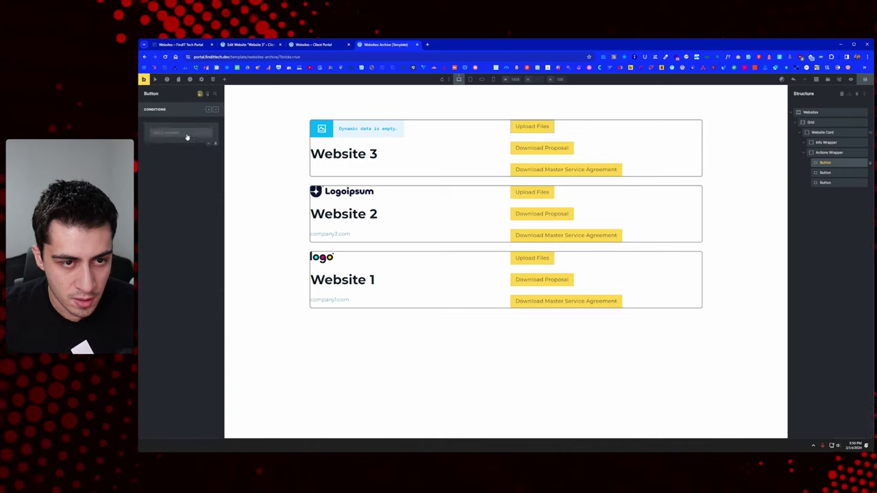
pyautogui.click(185, 134)
pyautogui.scroll(-2, 175, 180)
pyautogui.scroll(-3, 175, 178)
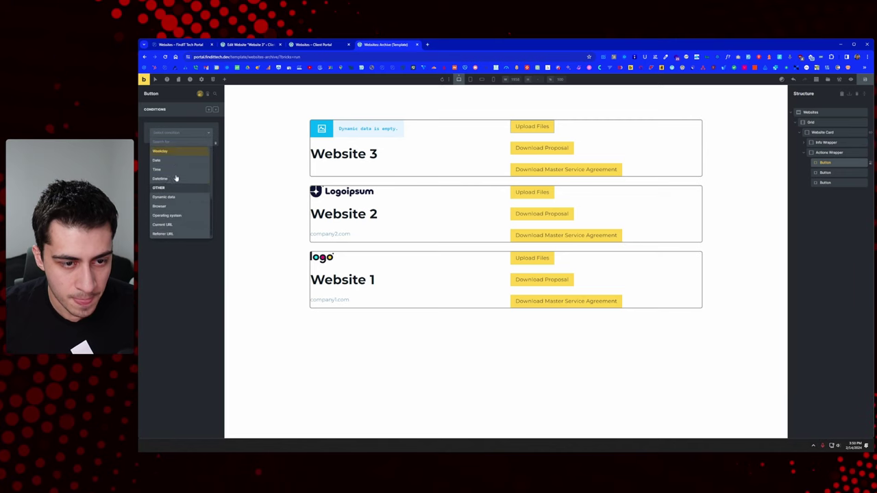
pyautogui.click(176, 196)
# Make the condition compare {je_websites_file-upload-url} using != with an empty value, and save the template.
pyautogui.click(180, 144)
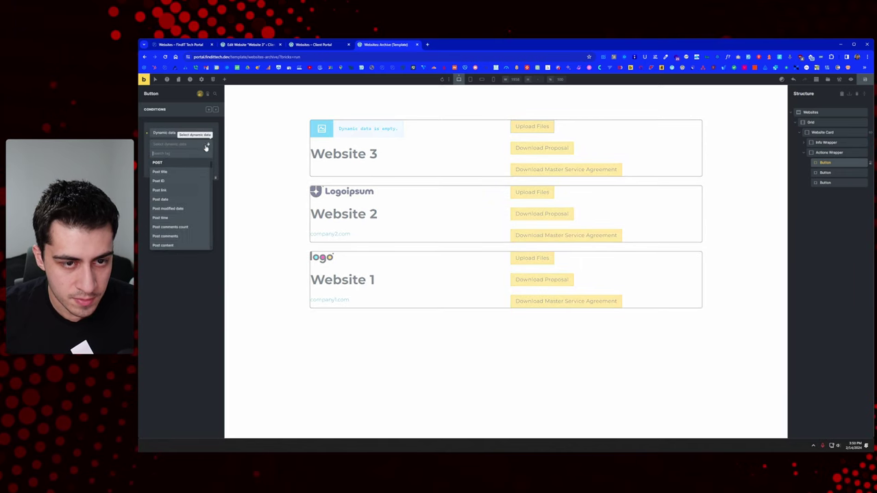
pyautogui.scroll(-5, 182, 196)
pyautogui.scroll(-3, 184, 206)
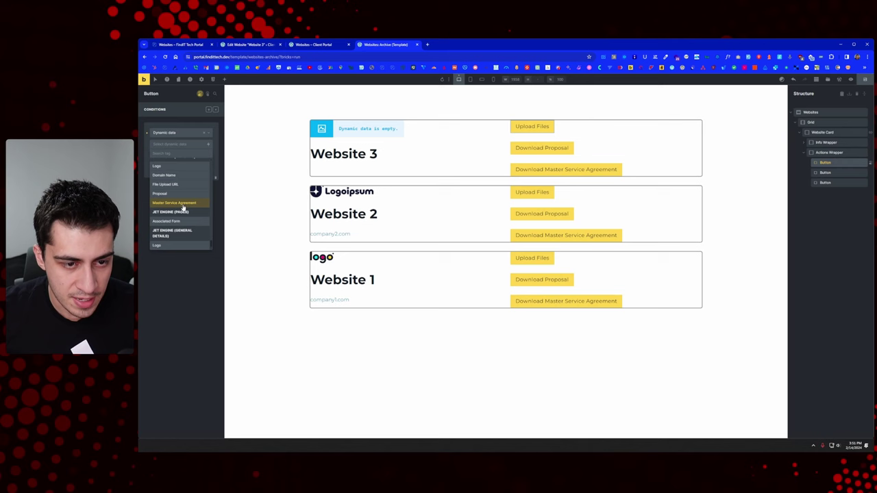
pyautogui.scroll(-2, 183, 205)
pyautogui.click(176, 215)
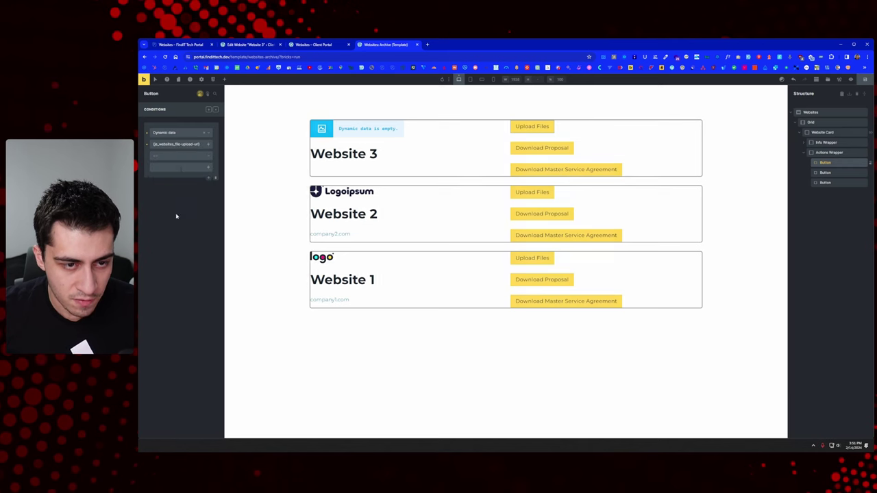
pyautogui.click(188, 157)
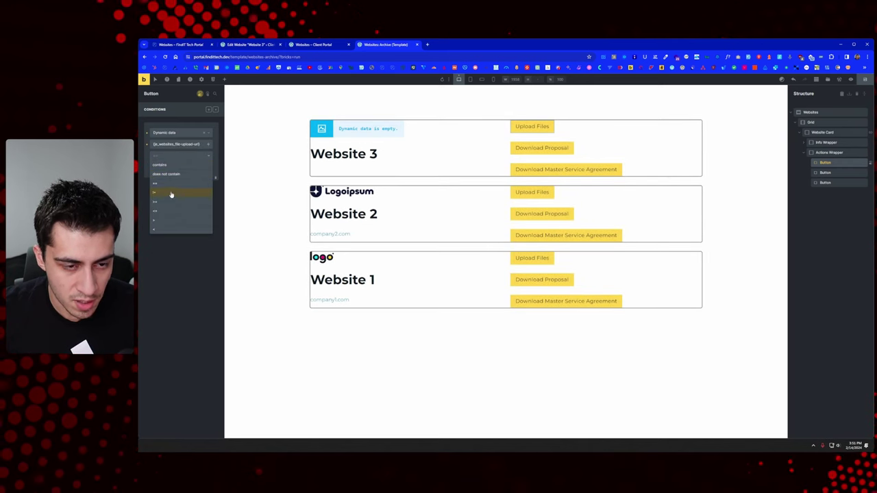
pyautogui.click(172, 195)
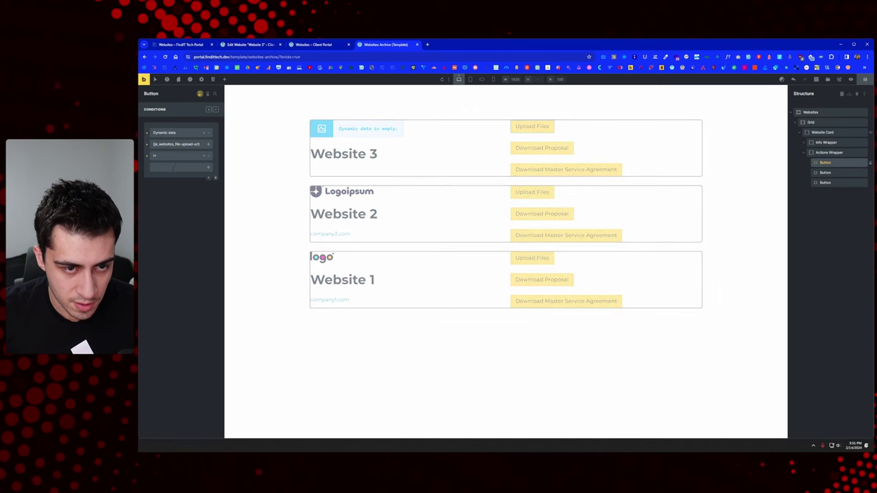
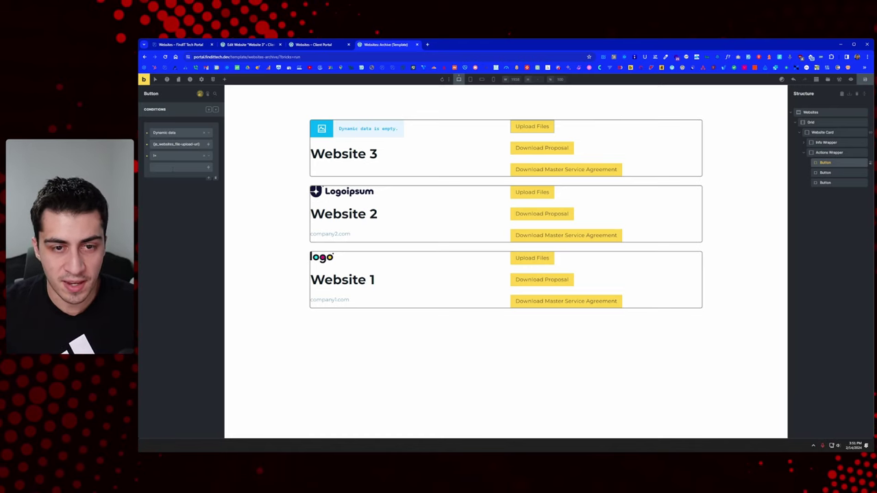
pyautogui.hotkey('ctrl', 's')
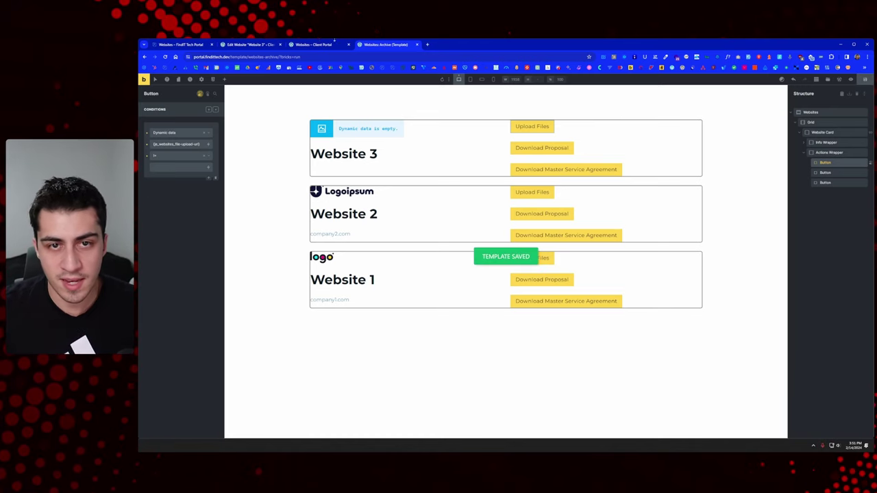
# Reload the live Websites page to check the Upload Files button on the Website 3 card.
pyautogui.click(322, 43)
pyautogui.press('F5')
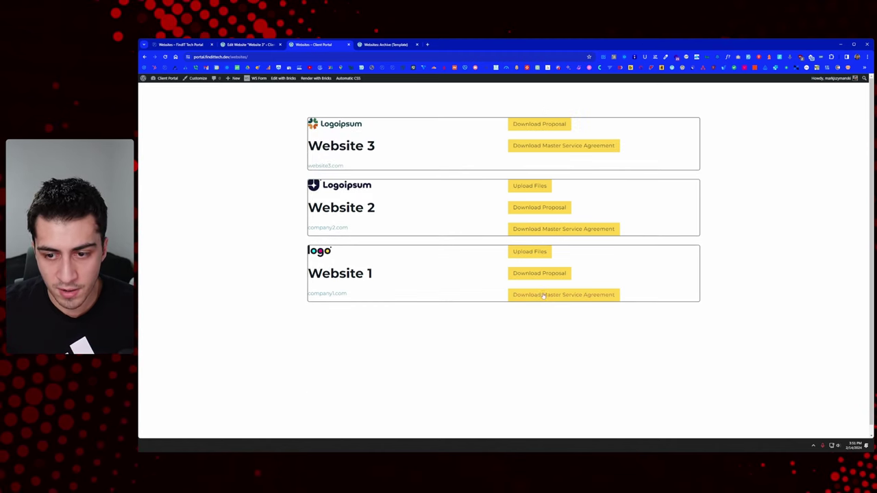
# Enter a placeholder link in the File Upload URL field of the Website 3 entry and update the post.
pyautogui.click(241, 45)
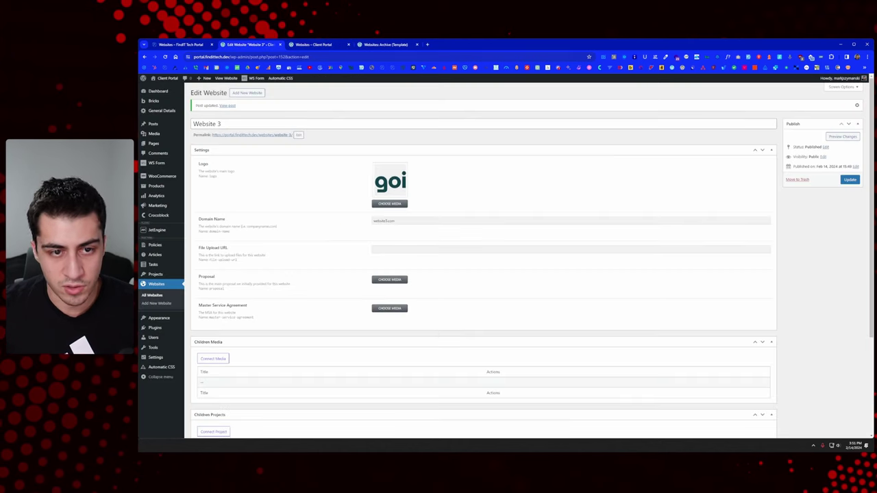
pyautogui.click(400, 250)
pyautogui.write('ht')
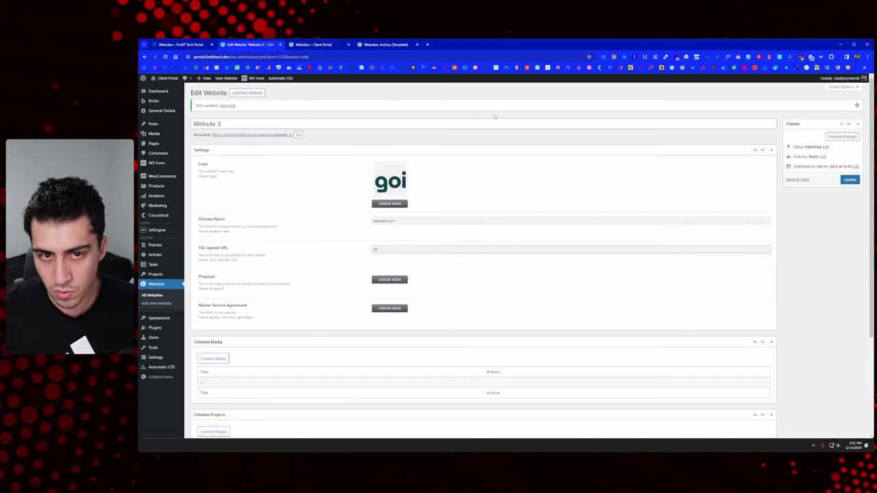
pyautogui.click(849, 180)
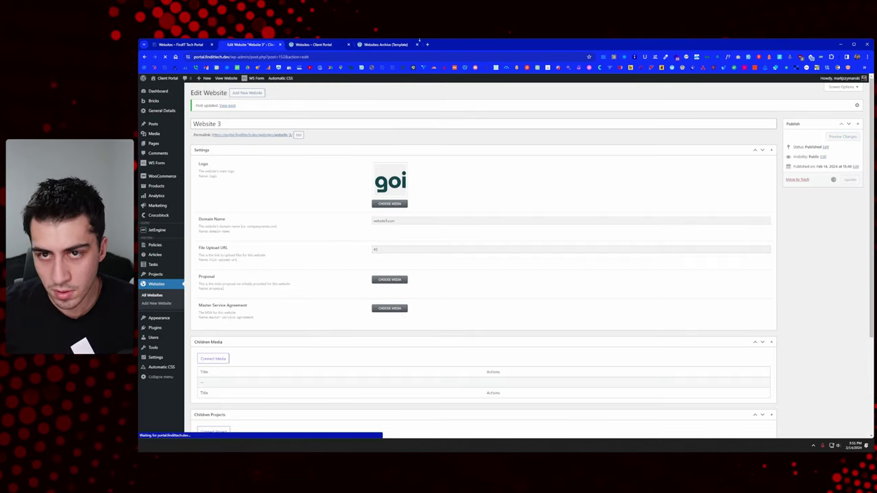
# Reload the live Websites page to check the Website 3 card's action buttons with the File Upload URL filled.
pyautogui.click(315, 44)
pyautogui.rightClick(215, 187)
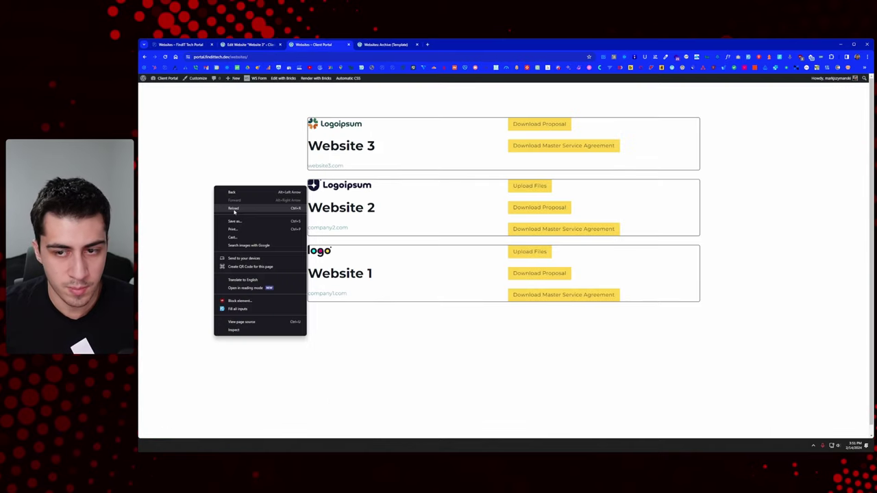
pyautogui.click(237, 208)
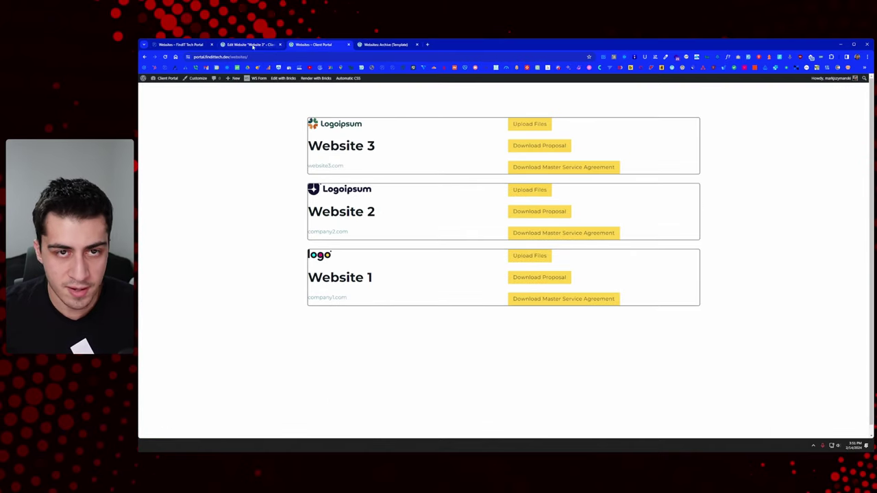
# Open the Website 2 entry from the Websites list, clear its File Upload URL field and update the post.
pyautogui.click(249, 45)
pyautogui.click(153, 294)
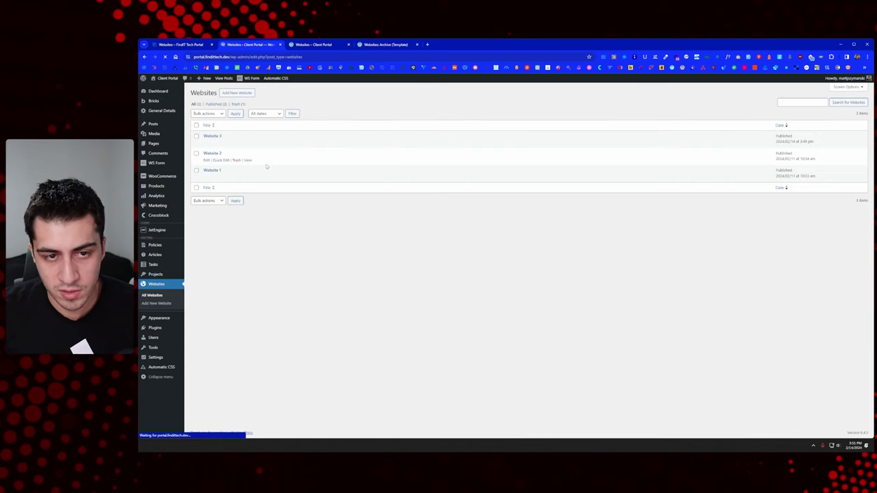
pyautogui.click(220, 154)
pyautogui.moveTo(410, 233); pyautogui.dragTo(371, 234)
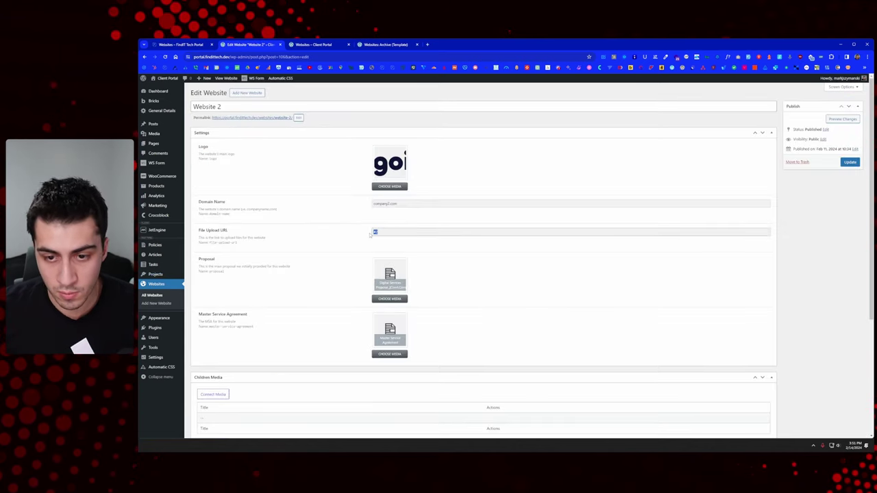
pyautogui.press('Return')
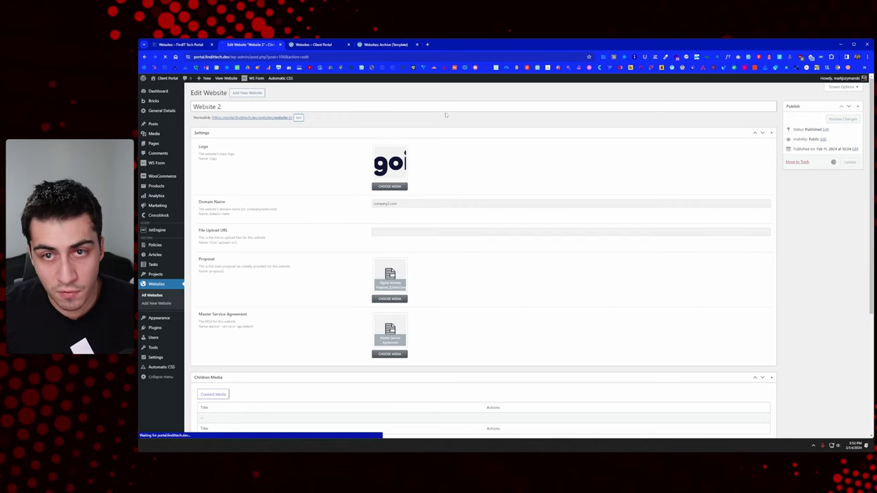
# Reload the live Websites page to check the action buttons on the Website 2 card.
pyautogui.click(316, 45)
pyautogui.rightClick(245, 149)
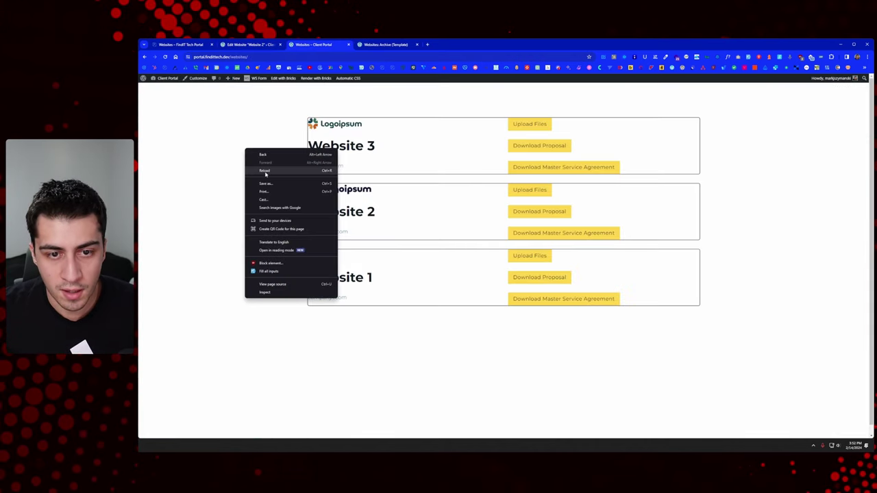
pyautogui.click(542, 233)
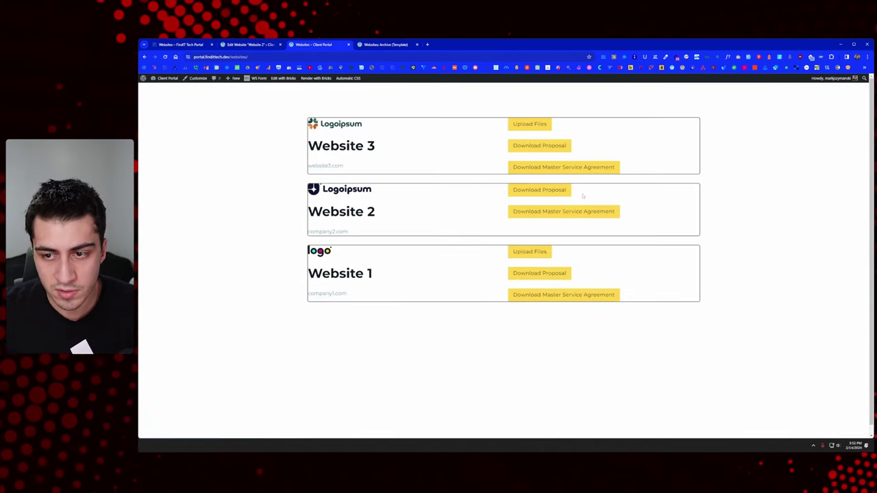
# In the Websites Archive template, add a Dynamic data render condition to the Download Proposal button.
pyautogui.click(390, 45)
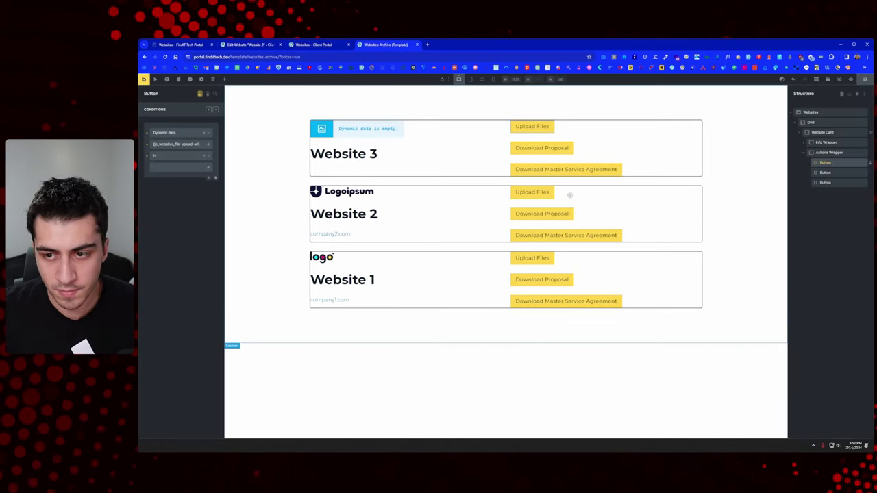
pyautogui.click(843, 173)
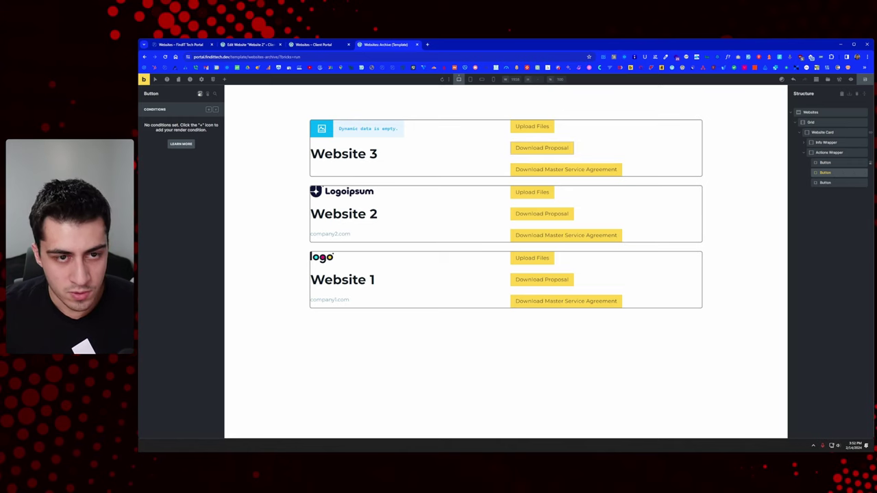
pyautogui.click(207, 110)
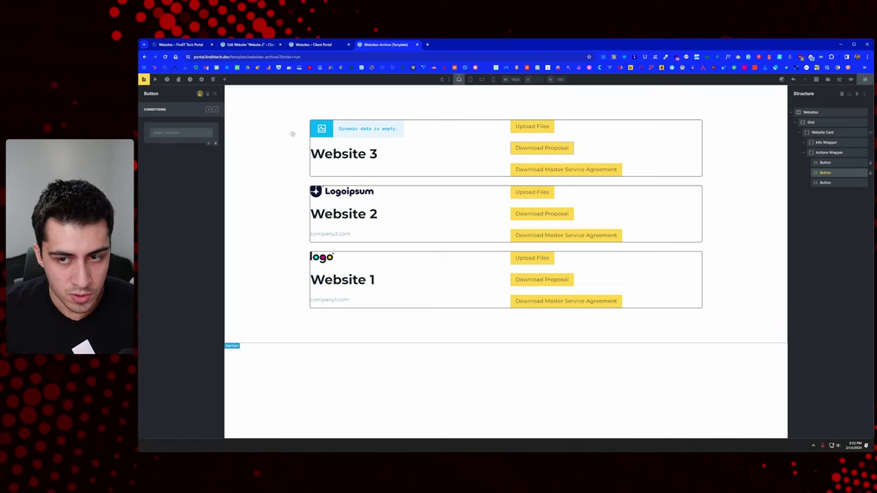
pyautogui.click(180, 133)
pyautogui.scroll(-5, 181, 164)
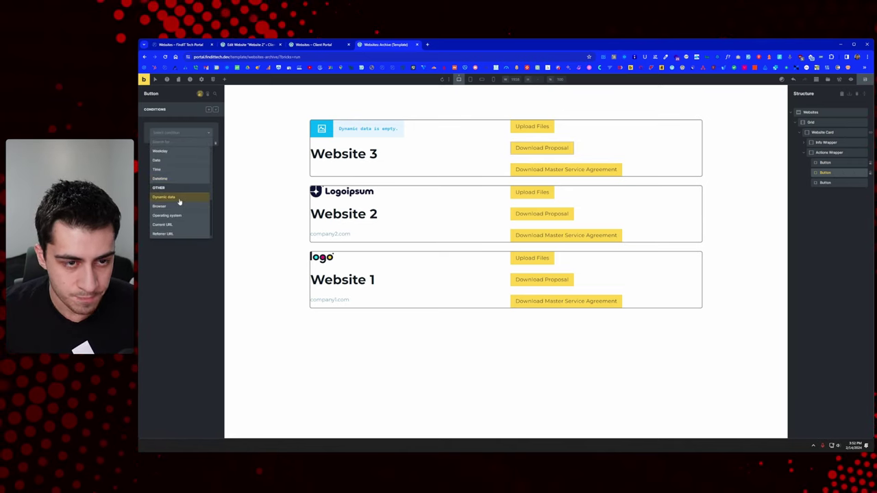
pyautogui.click(179, 198)
# Make the condition compare {je_websites_proposal} using != with an empty value, and save the template.
pyautogui.click(179, 144)
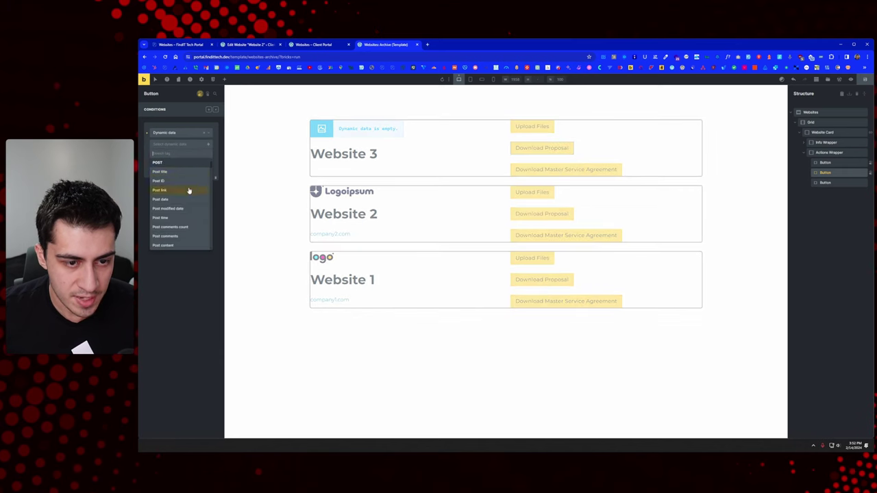
pyautogui.click(176, 194)
pyautogui.click(185, 156)
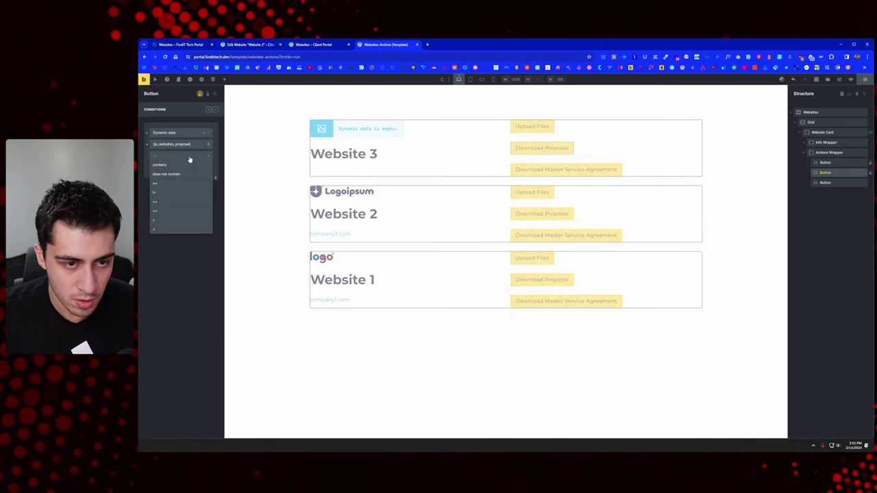
pyautogui.click(174, 192)
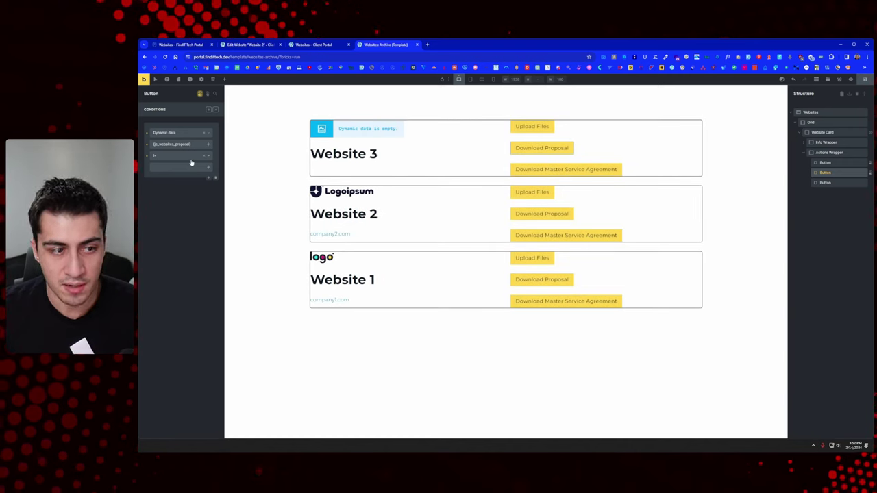
pyautogui.click(866, 80)
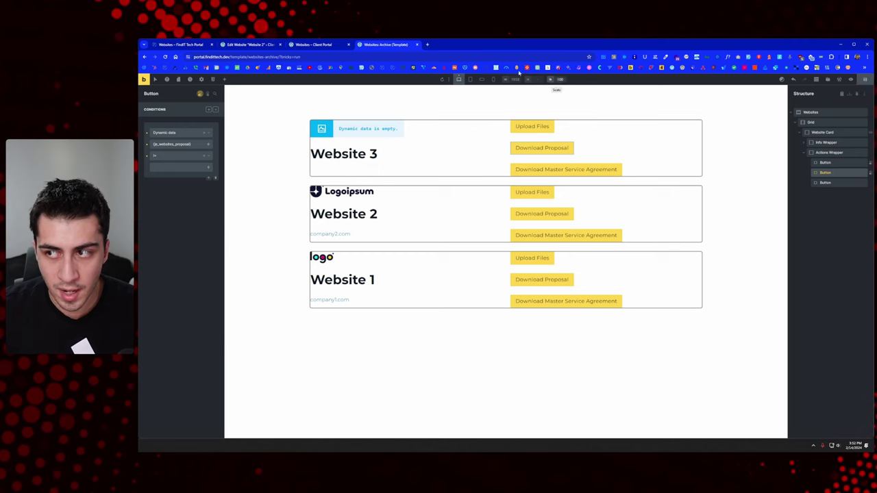
# Reload the live Websites page to check on which cards the Download Proposal button is shown.
pyautogui.click(312, 45)
pyautogui.rightClick(243, 165)
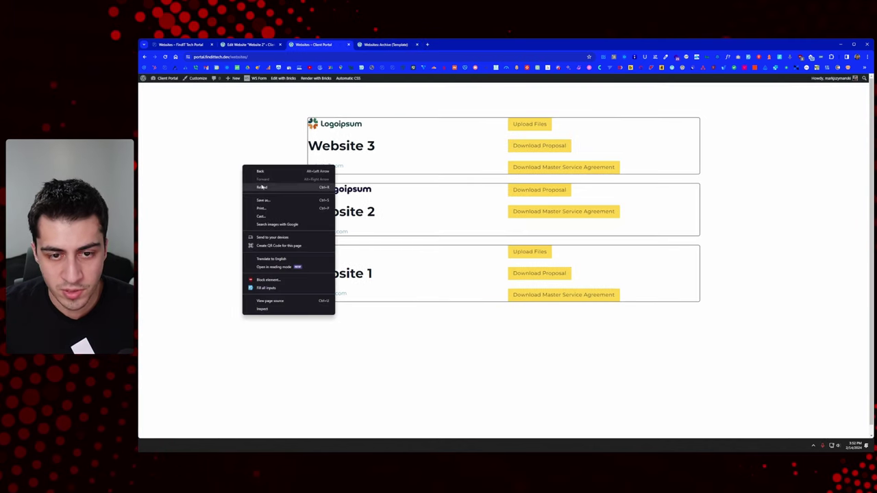
pyautogui.click(263, 188)
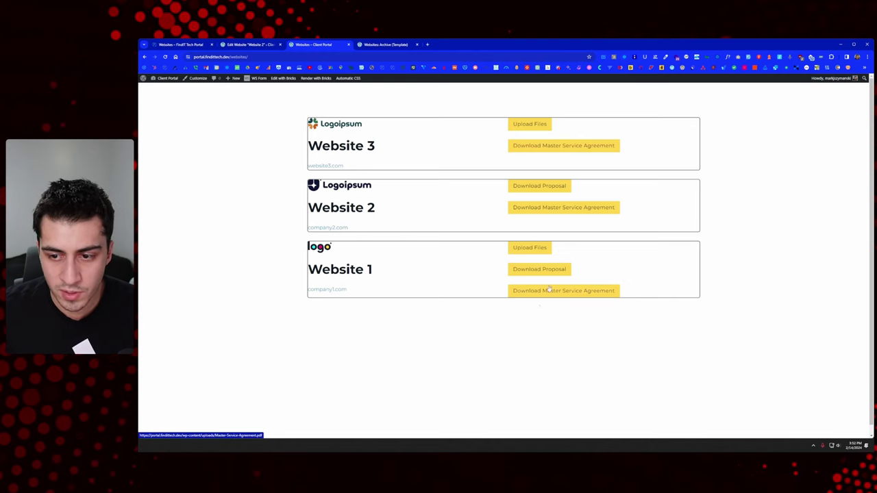
# In the Websites Archive template, add a Dynamic data render condition to the Download Master Service Agreement button.
pyautogui.click(387, 47)
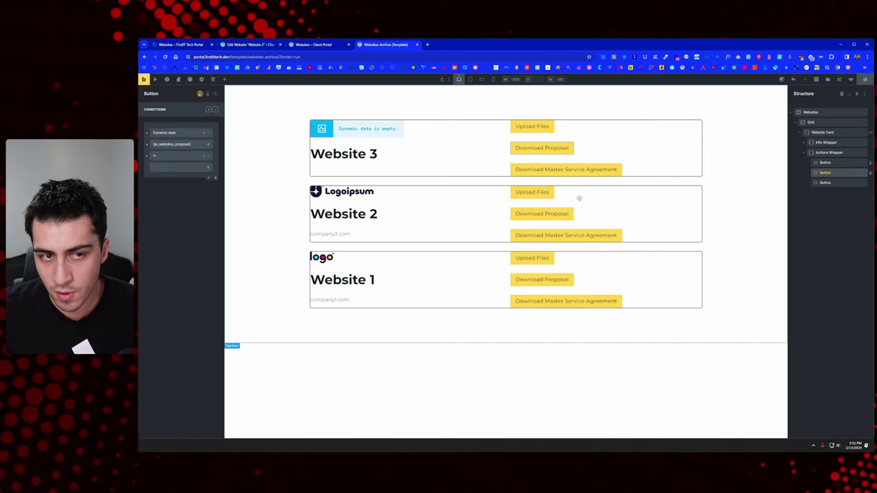
pyautogui.click(215, 110)
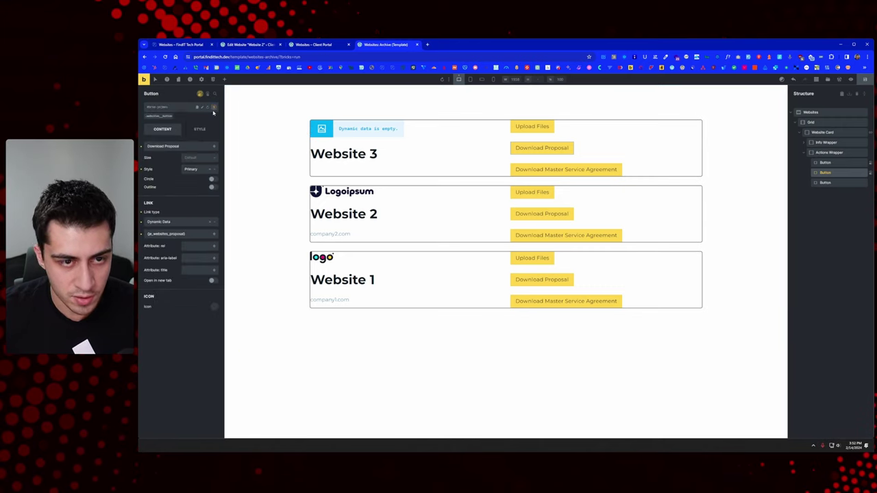
pyautogui.click(199, 93)
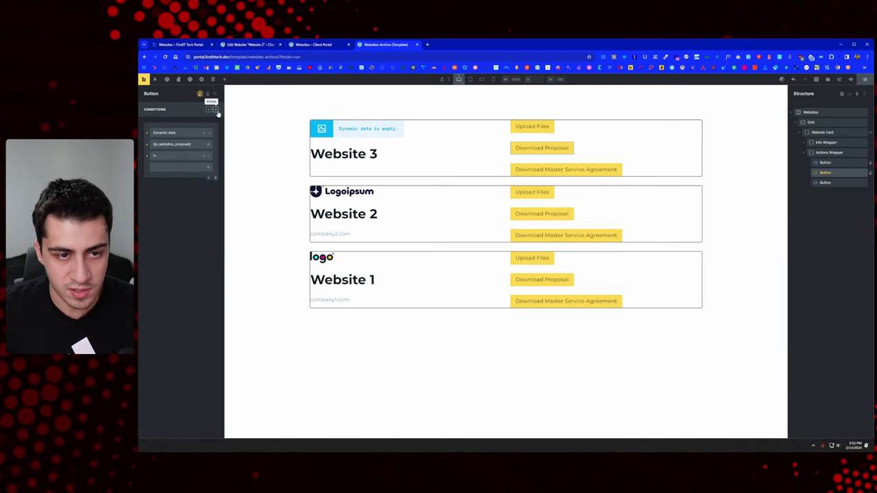
pyautogui.click(825, 182)
pyautogui.click(215, 110)
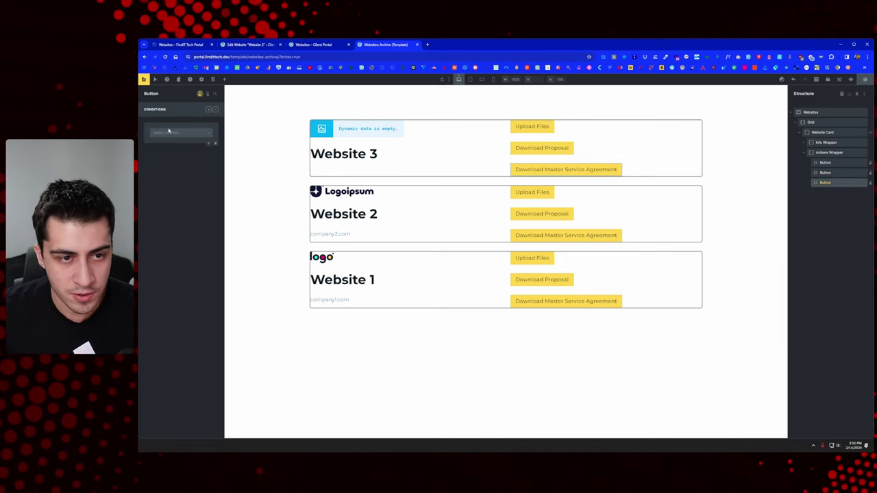
pyautogui.click(175, 132)
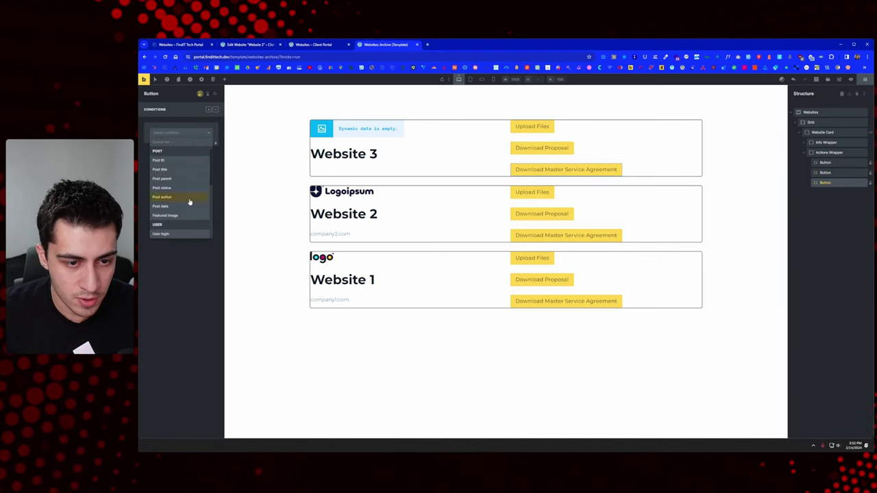
pyautogui.scroll(-3, 182, 196)
pyautogui.scroll(4, 177, 182)
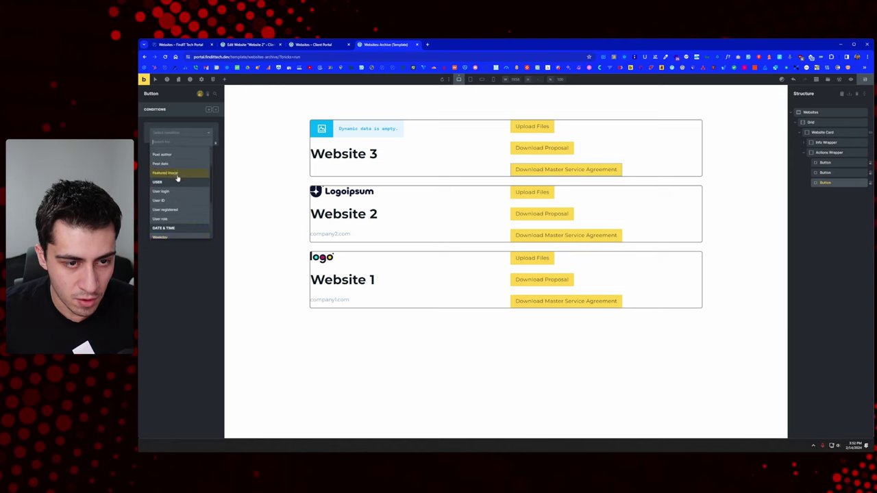
pyautogui.scroll(-4, 182, 191)
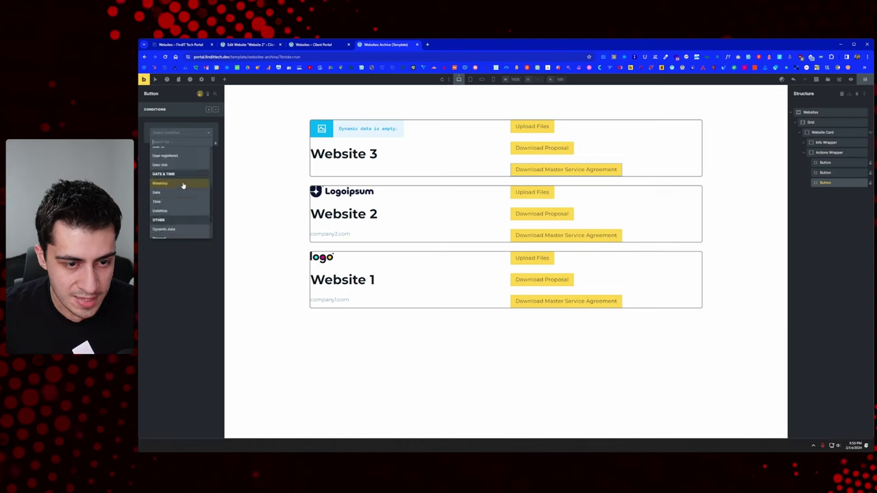
pyautogui.click(175, 197)
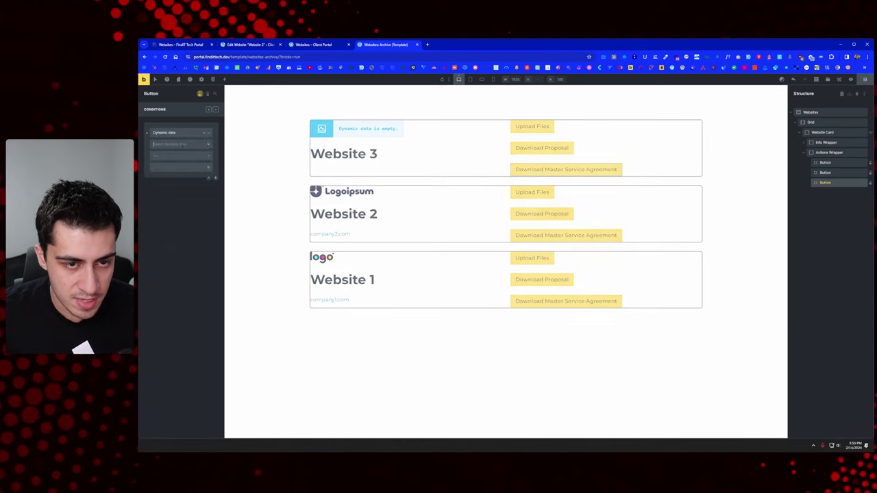
# Make the condition compare the Websites Master Service Agreement field using != with an empty value, and save the template.
pyautogui.click(180, 144)
pyautogui.scroll(-5, 187, 211)
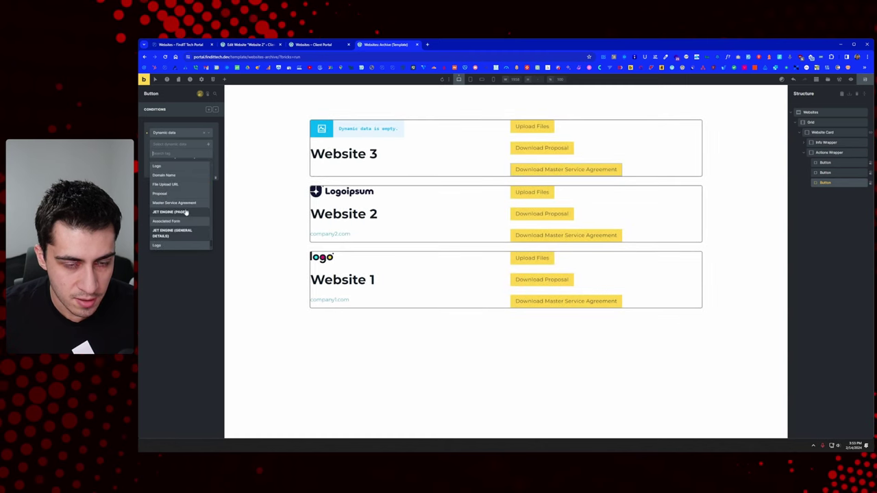
pyautogui.scroll(1, 181, 205)
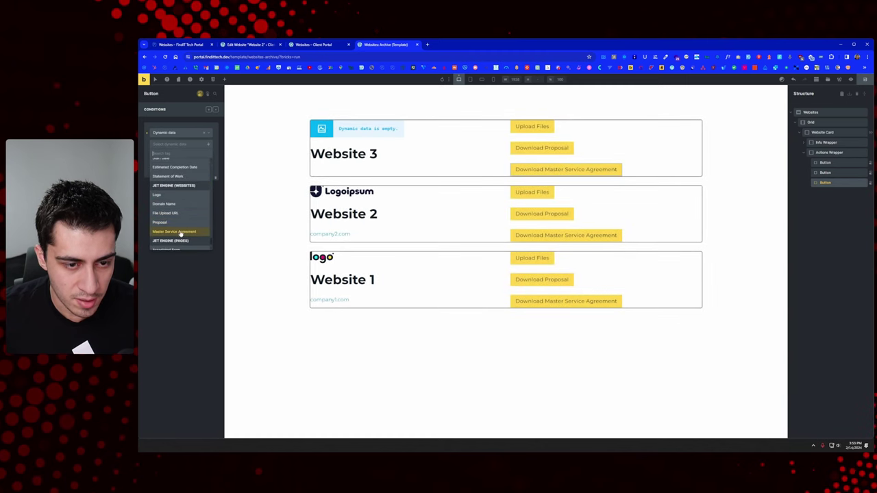
pyautogui.click(181, 230)
pyautogui.click(168, 155)
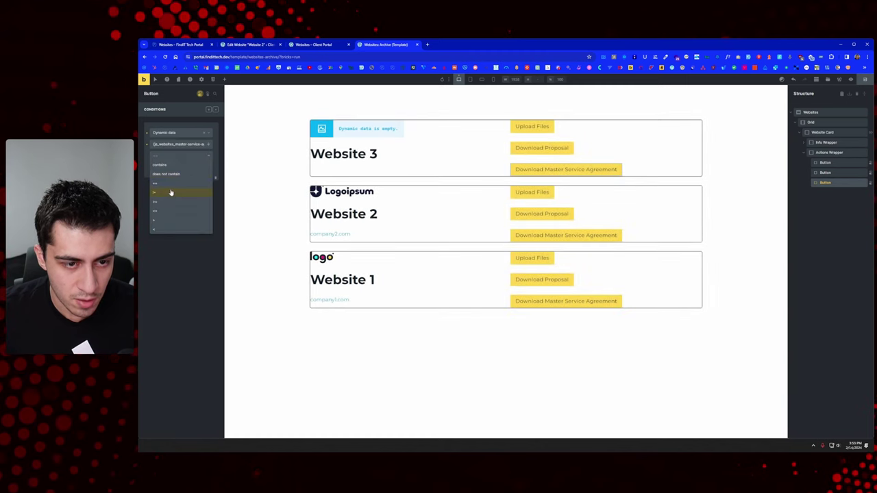
pyautogui.click(172, 192)
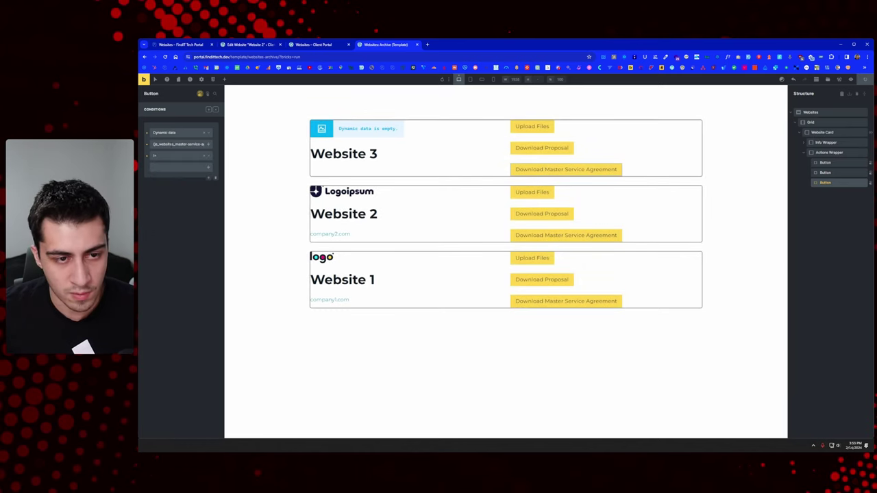
pyautogui.hotkey('ctrl', 's')
# Reload the live Websites page to check each card's conditional buttons, and return to the Websites Archive template.
pyautogui.click(314, 45)
pyautogui.rightClick(256, 137)
pyautogui.click(274, 158)
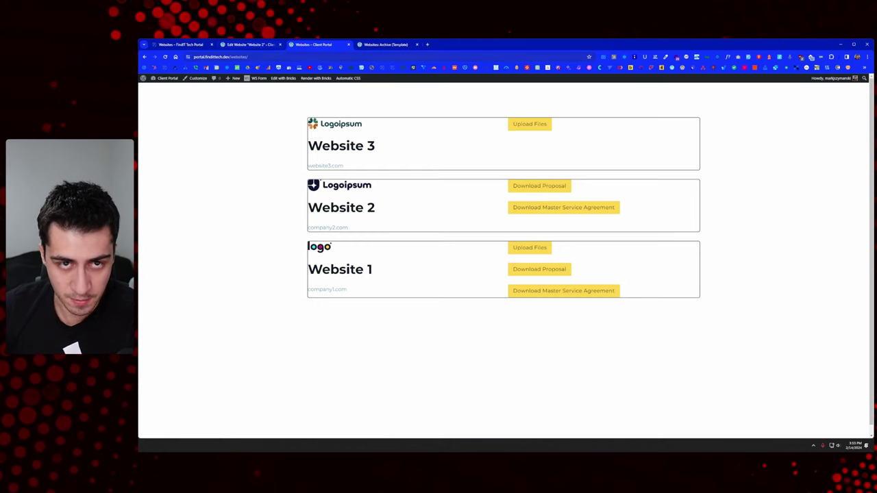
pyautogui.click(376, 46)
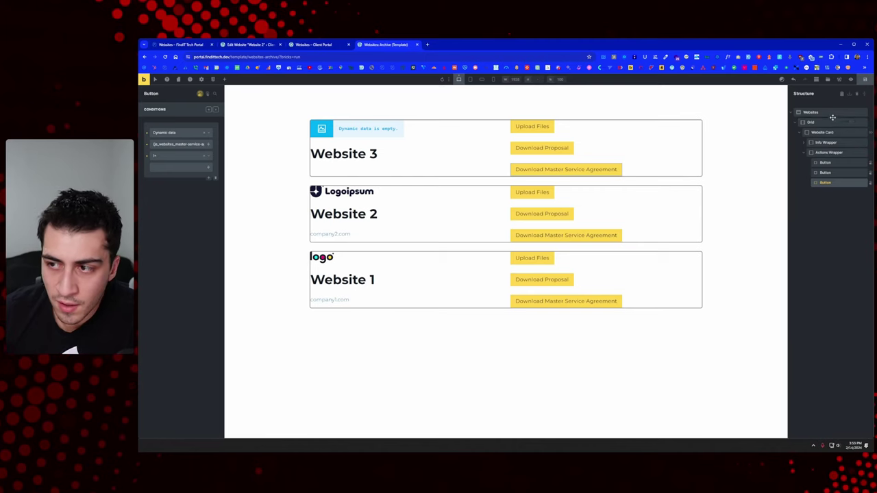
# Duplicate the Websites section and expand the copy's structure down to its Website Card.
pyautogui.click(811, 113)
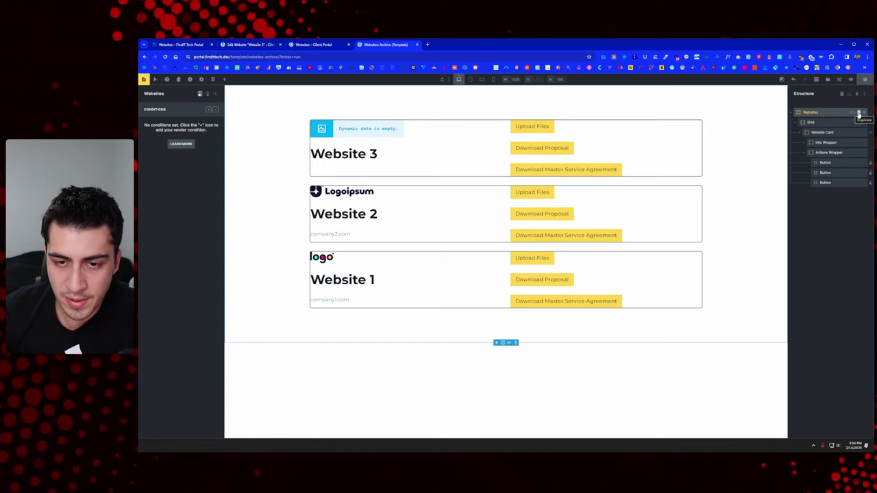
pyautogui.click(859, 113)
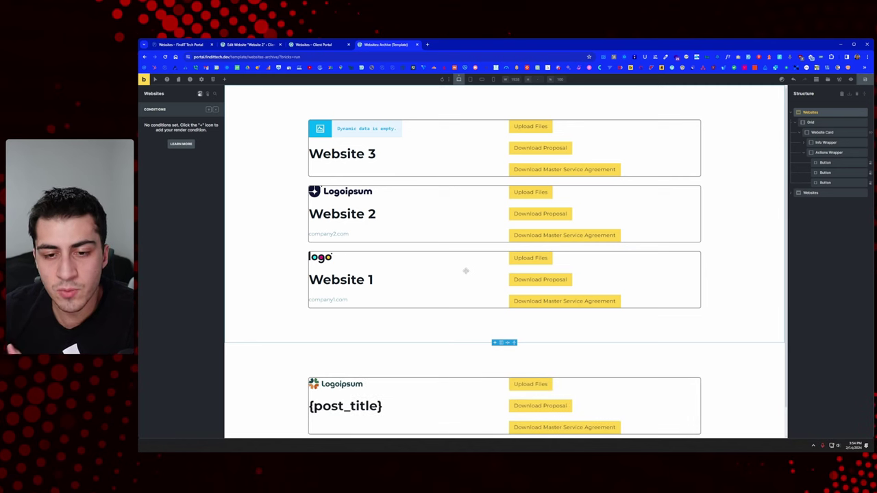
pyautogui.scroll(-2, 462, 256)
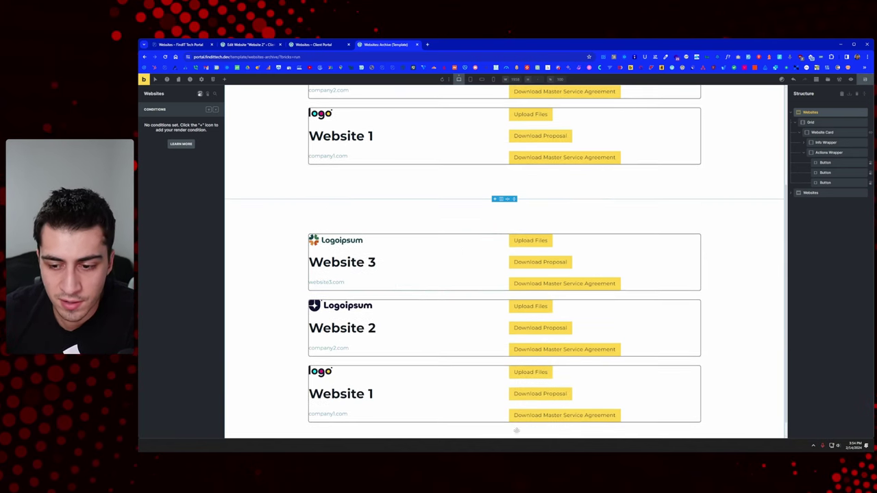
pyautogui.click(794, 199)
pyautogui.click(796, 203)
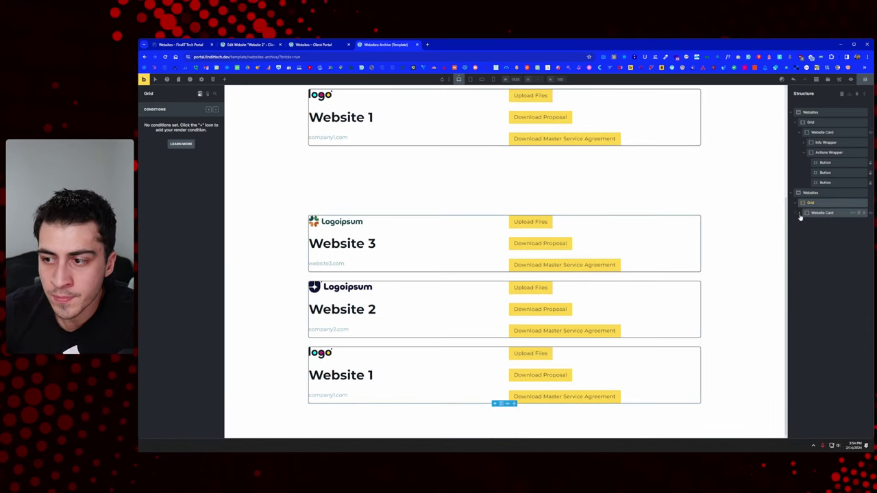
pyautogui.click(805, 213)
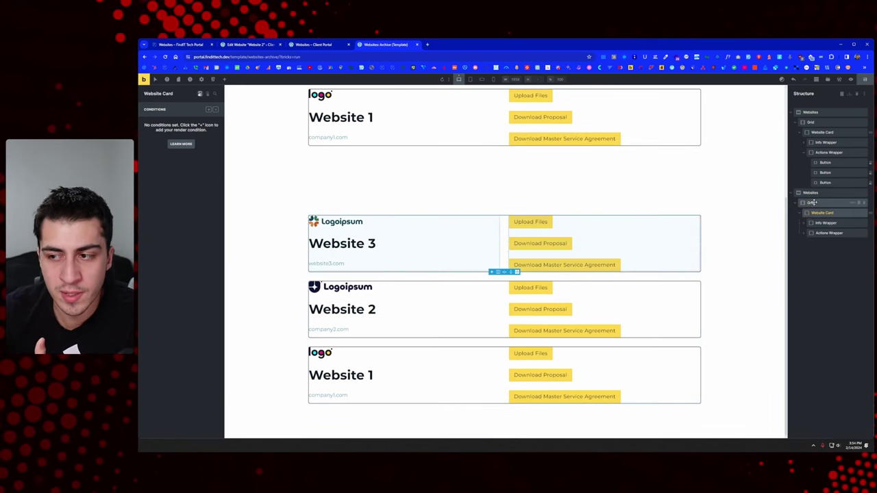
pyautogui.click(812, 194)
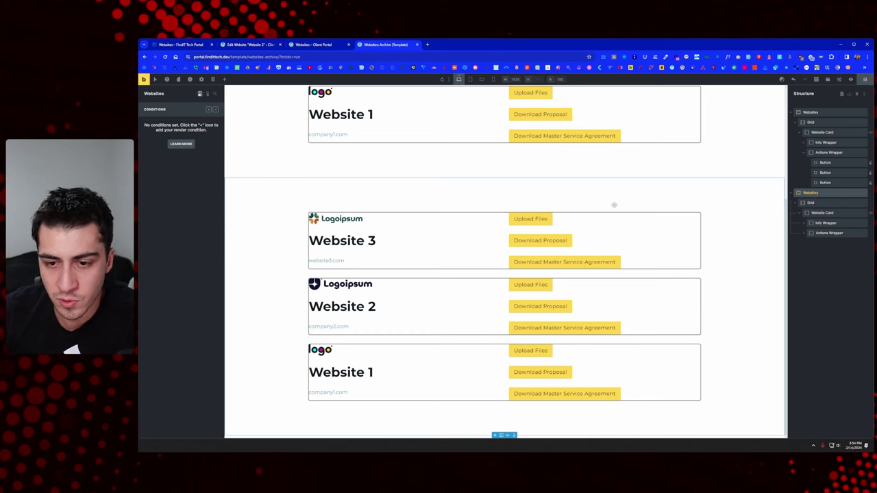
# Try a Post Title element above the grid in the duplicated Websites section, and delete it.
pyautogui.click(199, 95)
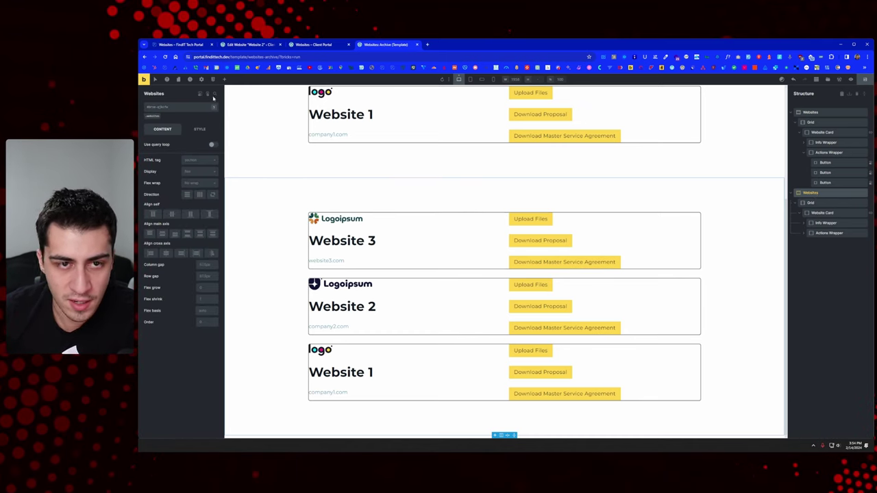
pyautogui.click(224, 80)
pyautogui.moveTo(164, 130); pyautogui.dragTo(458, 211)
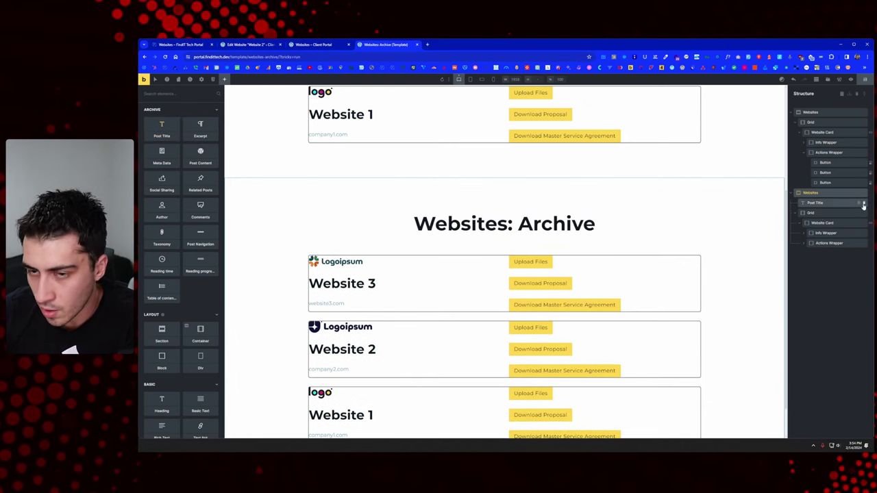
pyautogui.click(863, 204)
# Add a Heading element above the grid in the duplicated Websites section and wrap it in a container.
pyautogui.click(223, 80)
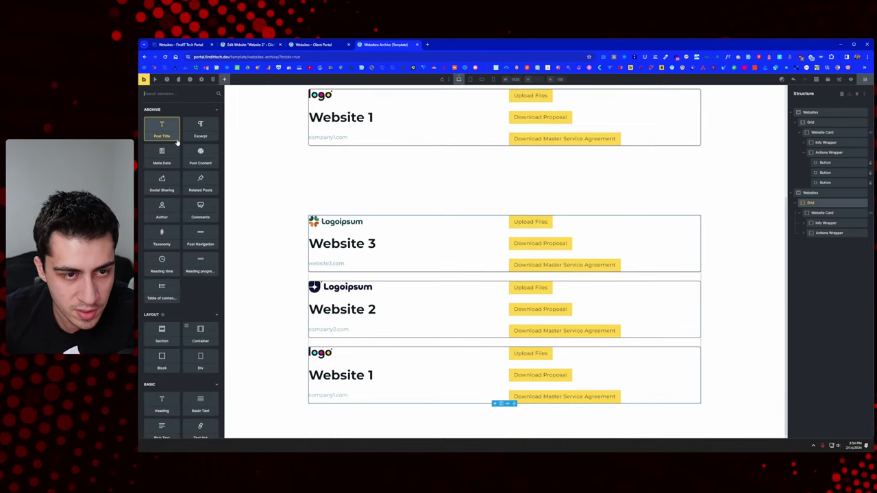
pyautogui.moveTo(170, 396); pyautogui.dragTo(812, 206)
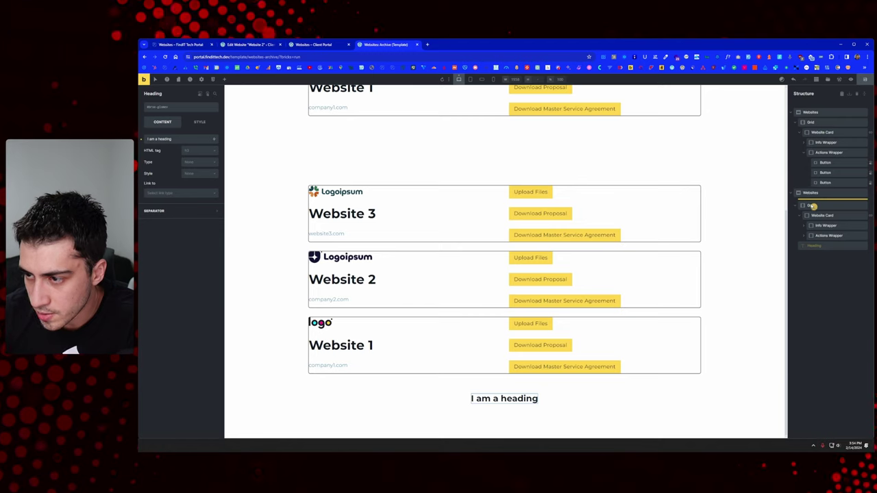
pyautogui.moveTo(812, 206)
pyautogui.mouseDown()
pyautogui.moveTo(821, 208)
pyautogui.moveTo(816, 198)
pyautogui.mouseUp()
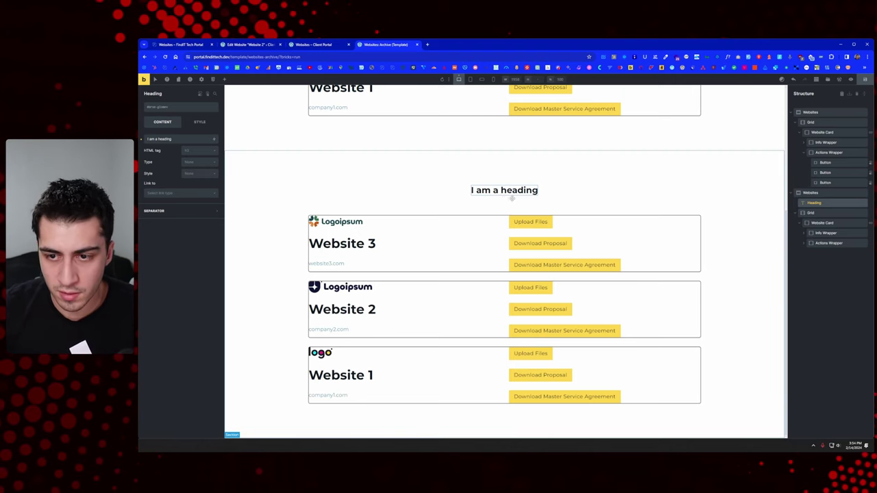
pyautogui.click(224, 79)
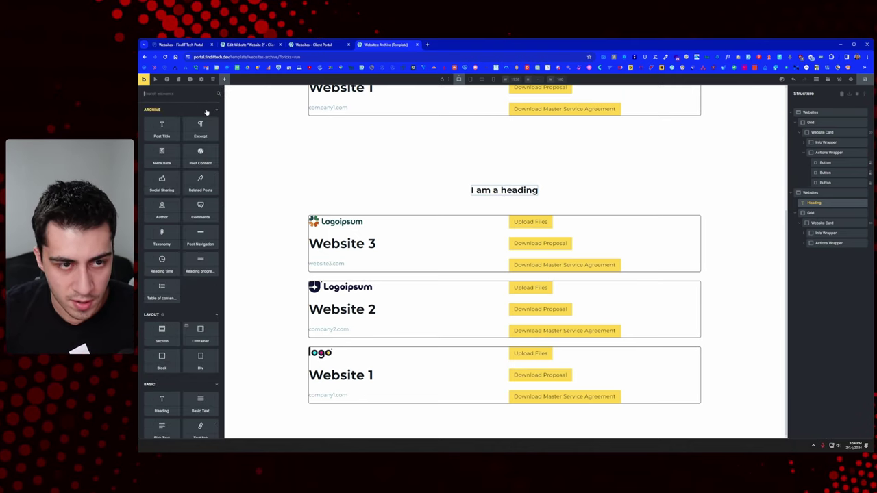
pyautogui.rightClick(822, 204)
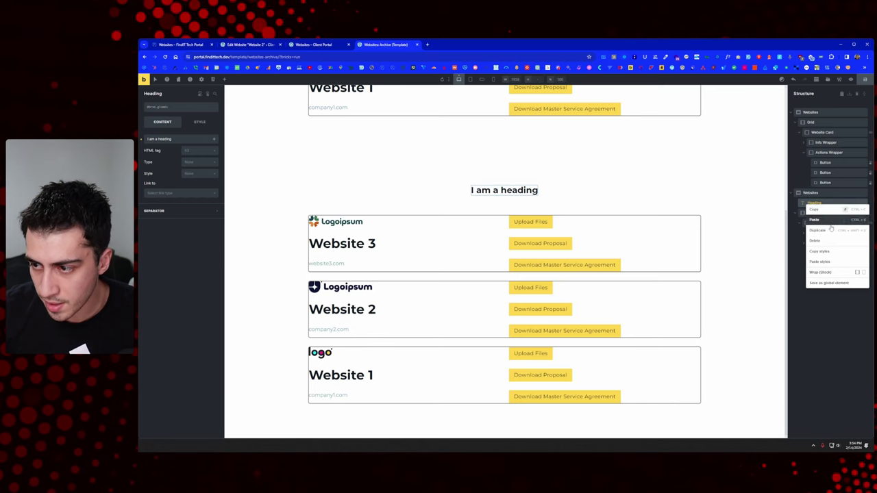
pyautogui.click(857, 273)
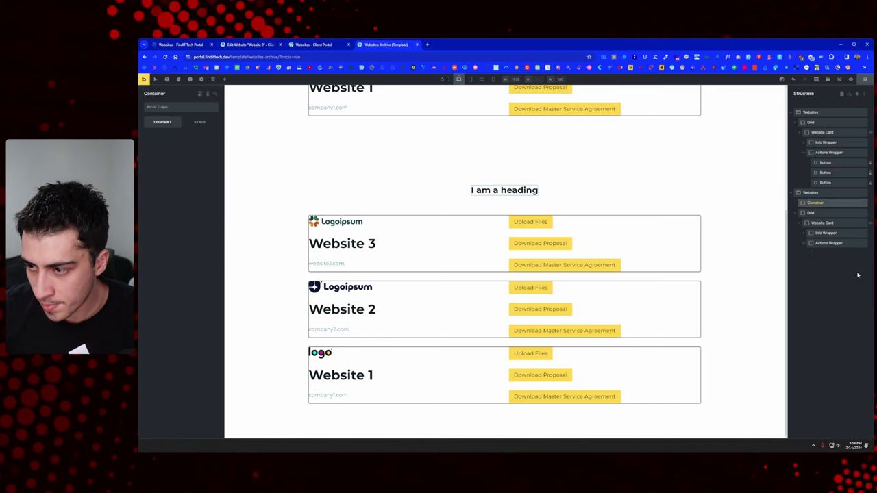
pyautogui.click(800, 204)
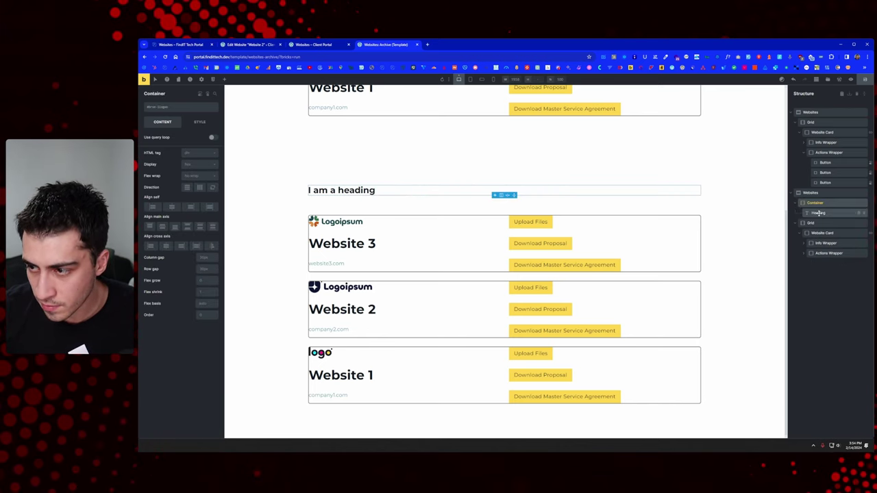
# Set the new heading's text to "All Websites (Admin View)" and save the template.
pyautogui.click(797, 210)
pyautogui.tripleClick(341, 190)
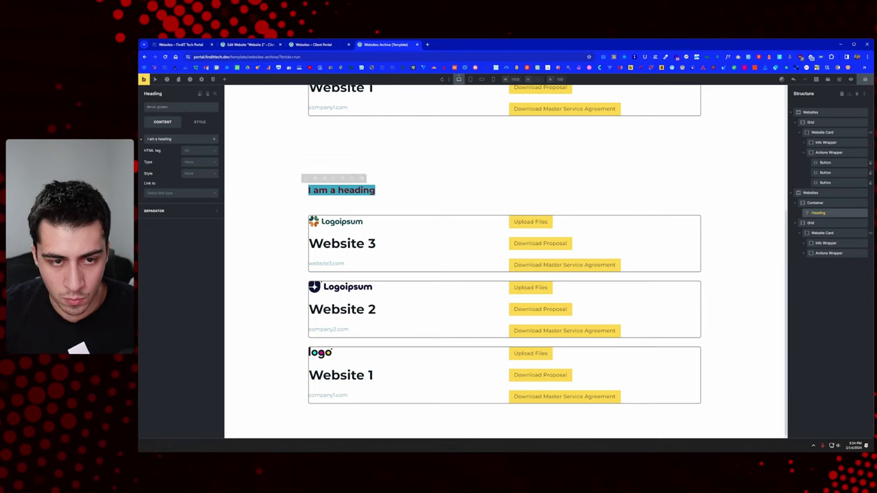
pyautogui.tripleClick(191, 139)
pyautogui.write('ADm')
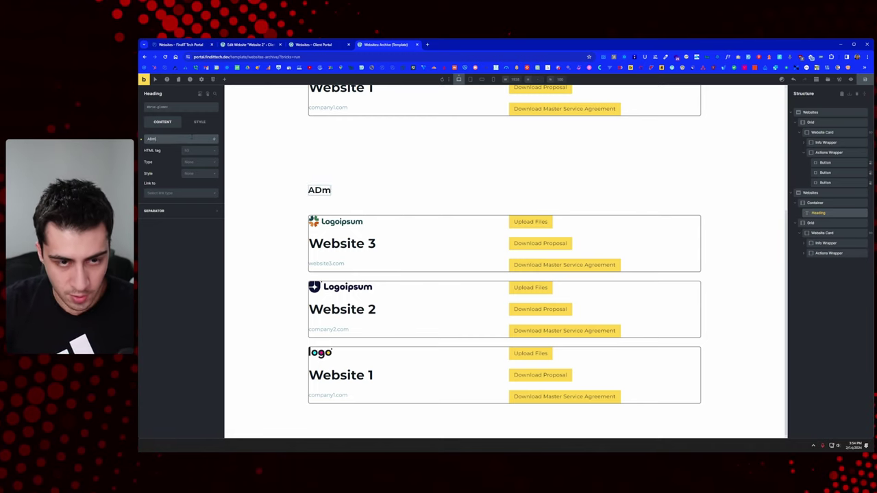
pyautogui.write('in')
pyautogui.press('BackSpace')
pyautogui.press('BackSpace')
pyautogui.press('BackSpace')
pyautogui.press('BackSpace')
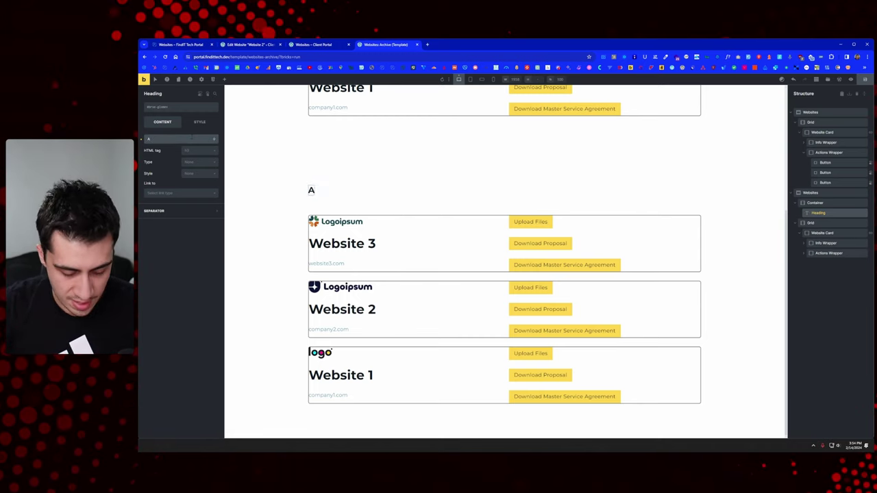
pyautogui.write('ll WEbsite')
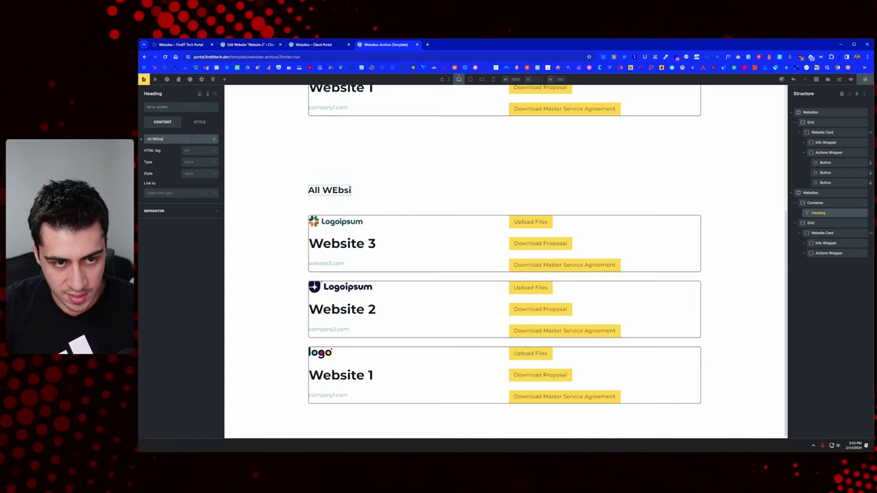
pyautogui.press('Left')
pyautogui.press('Left')
pyautogui.press('Left')
pyautogui.press('Left')
pyautogui.press('Left')
pyautogui.press('BackSpace')
pyautogui.write('es')
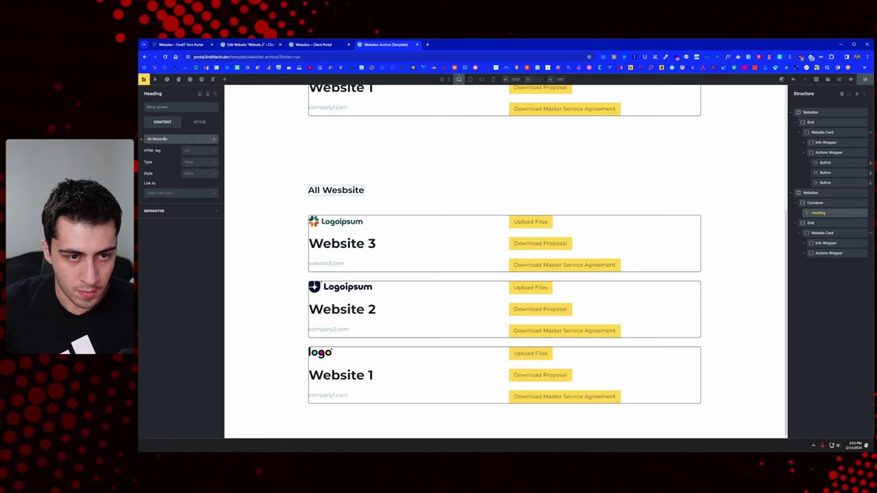
pyautogui.press('BackSpace')
pyautogui.write('s')
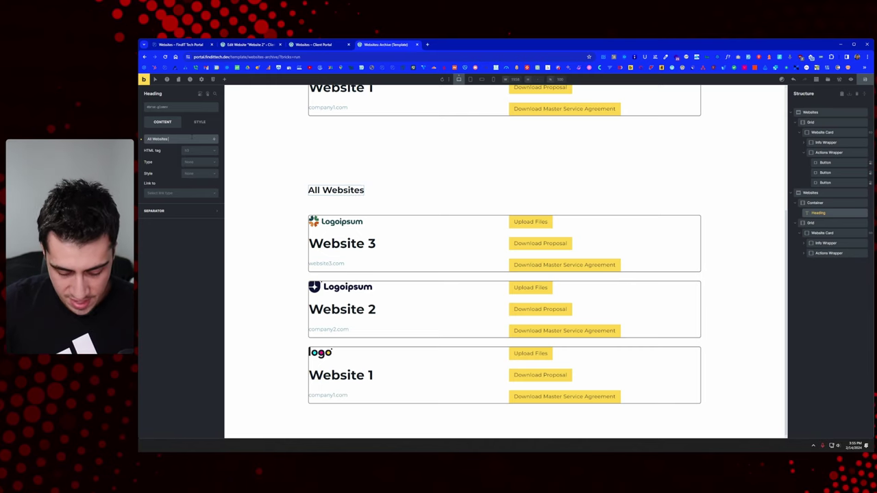
pyautogui.write(' (Admin')
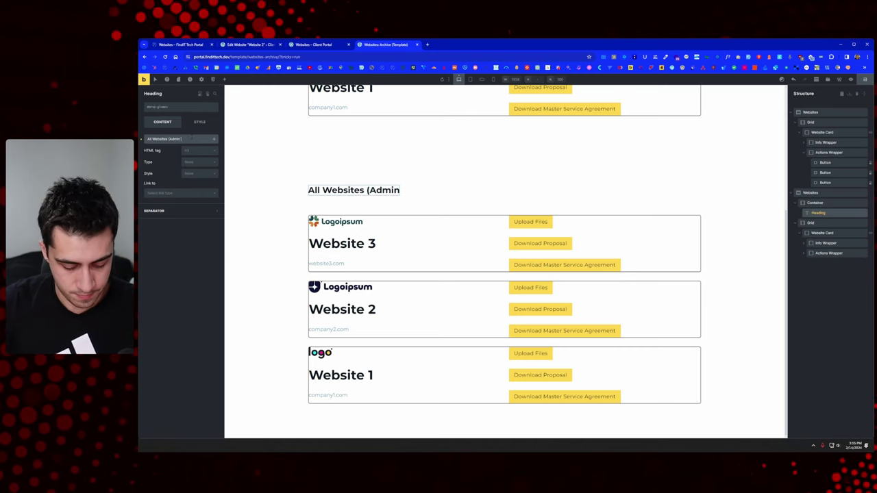
pyautogui.write(' View')
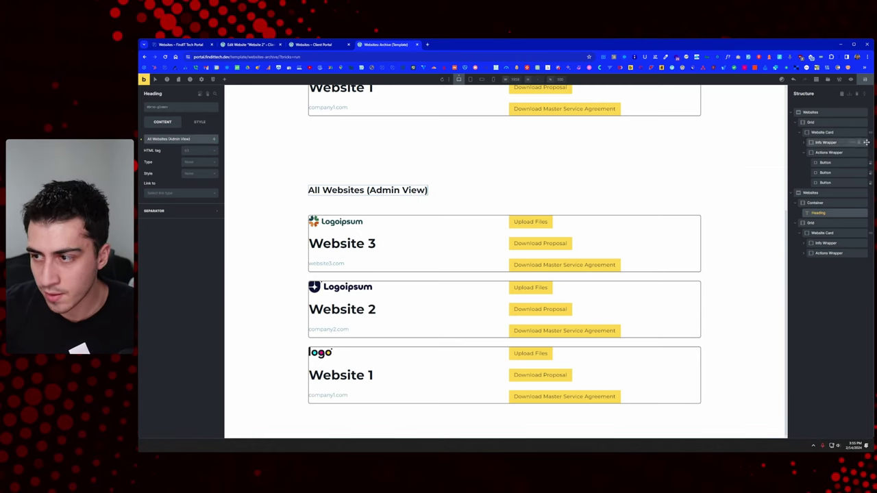
pyautogui.hotkey('ctrl', 's')
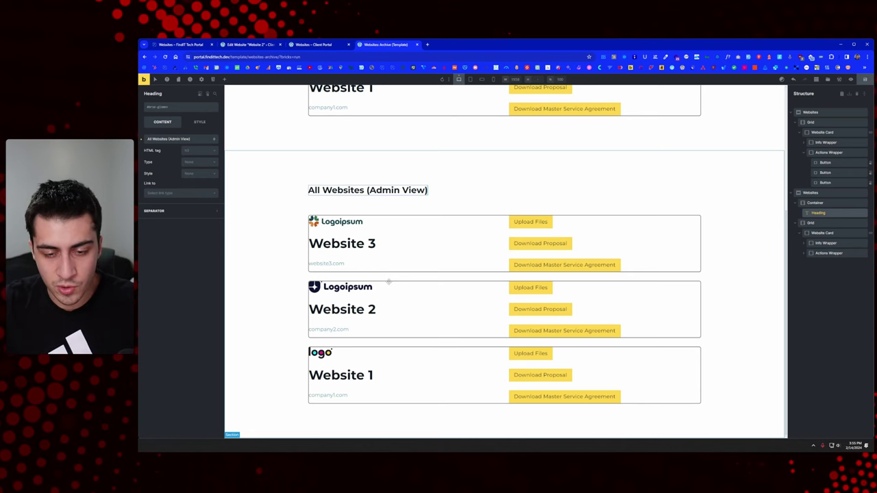
# Open the query loop settings of the Website Card in the first Websites section, with its websites__website-card class selected.
pyautogui.scroll(3, 388, 281)
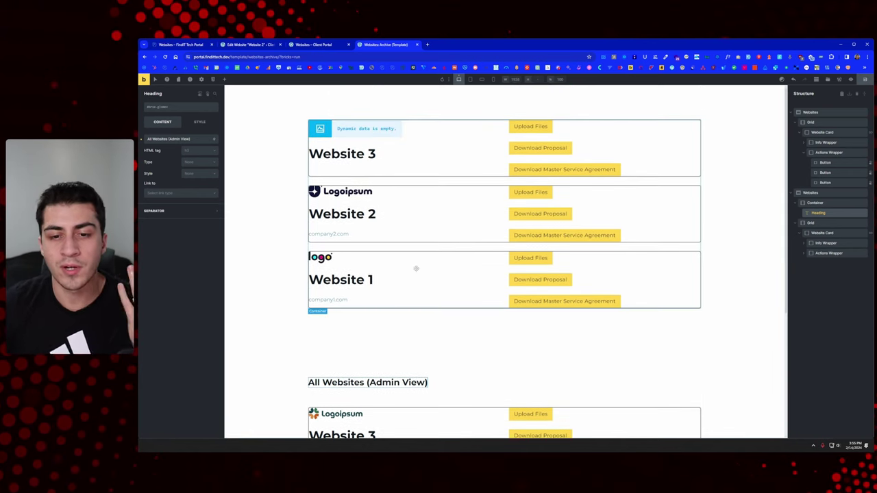
pyautogui.click(823, 132)
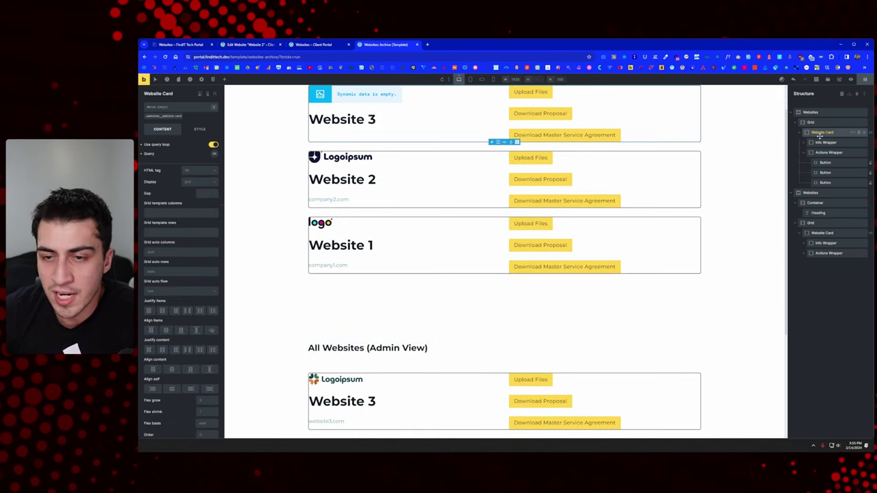
pyautogui.click(171, 116)
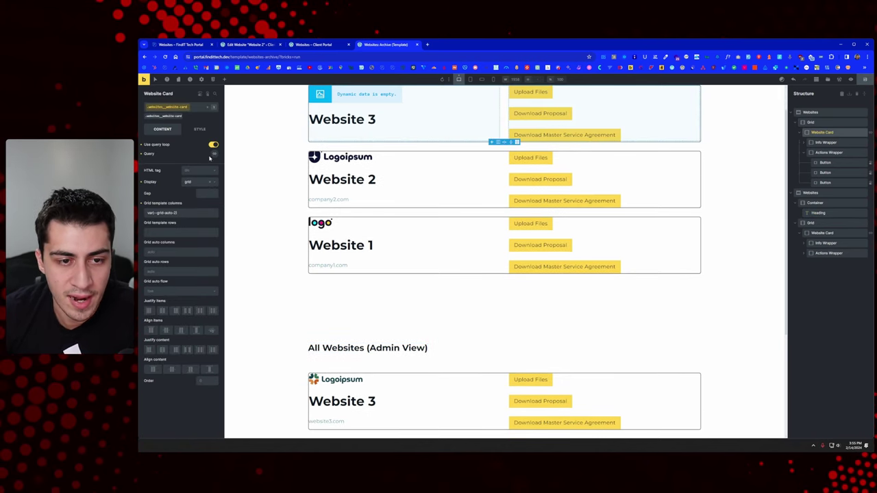
pyautogui.click(214, 154)
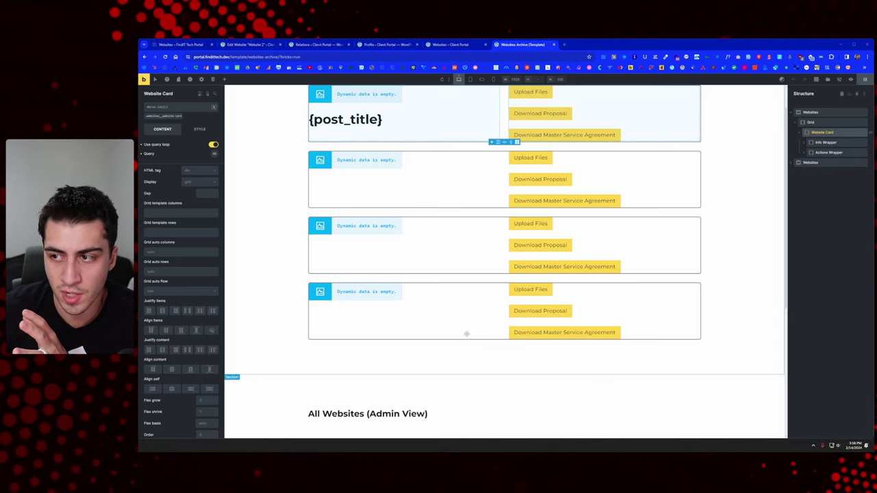
# Review the query type options available for the Website Card's query loop, including the JetEngine relations.
pyautogui.click(212, 157)
pyautogui.click(196, 171)
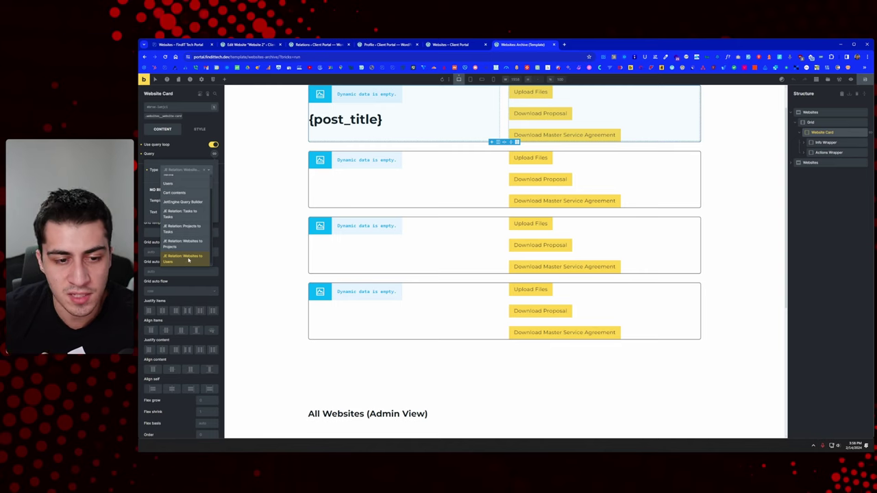
pyautogui.scroll(1, 195, 226)
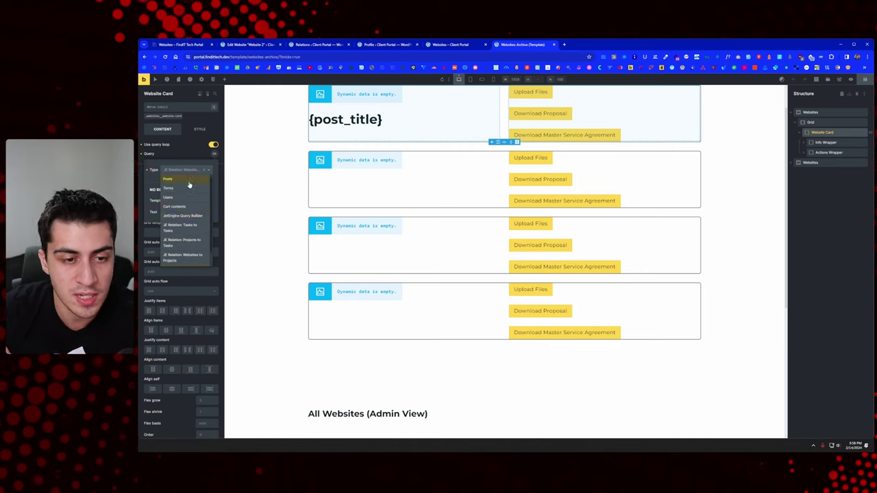
pyautogui.scroll(-1, 188, 261)
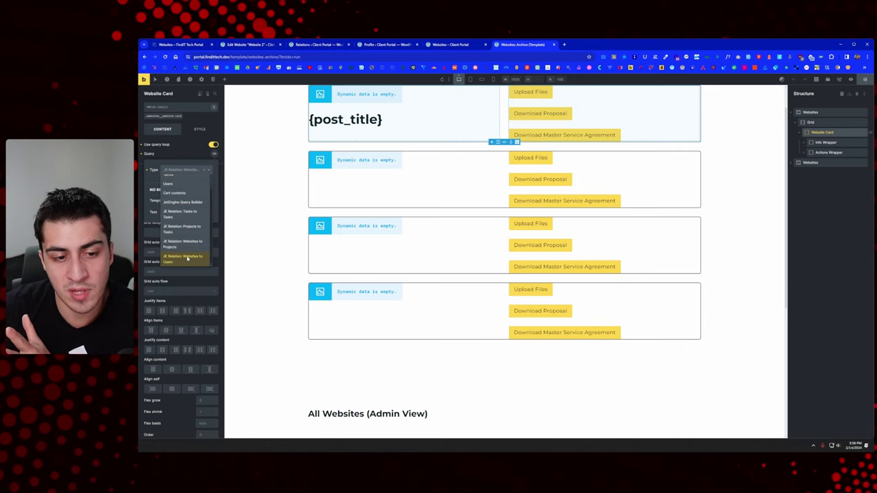
pyautogui.click(183, 157)
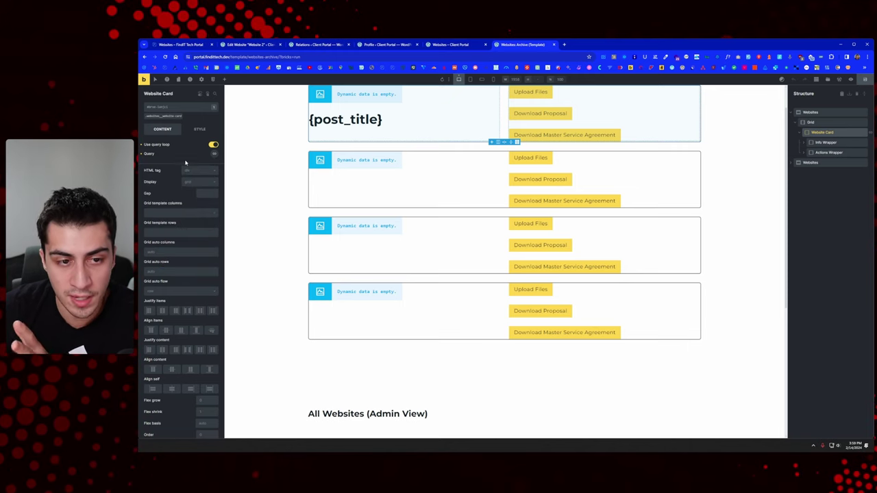
# Reload the front-end Websites page to check the listed website cards.
pyautogui.click(438, 45)
pyautogui.rightClick(261, 132)
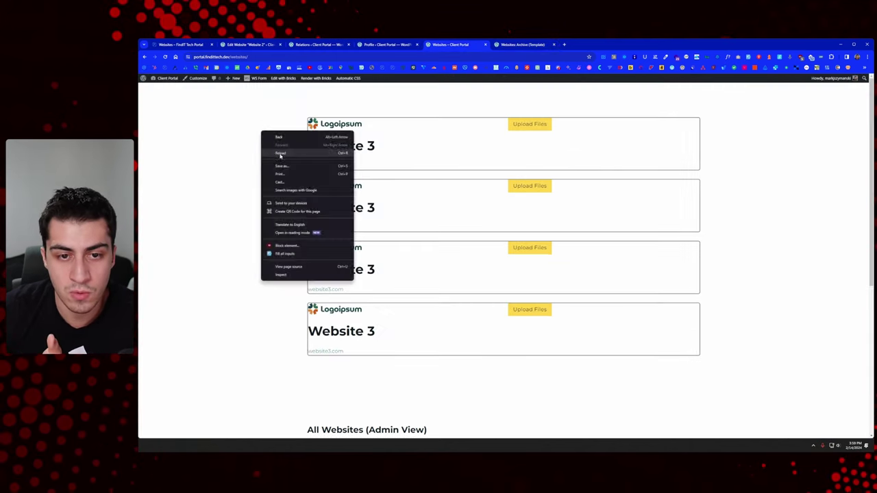
pyautogui.click(281, 157)
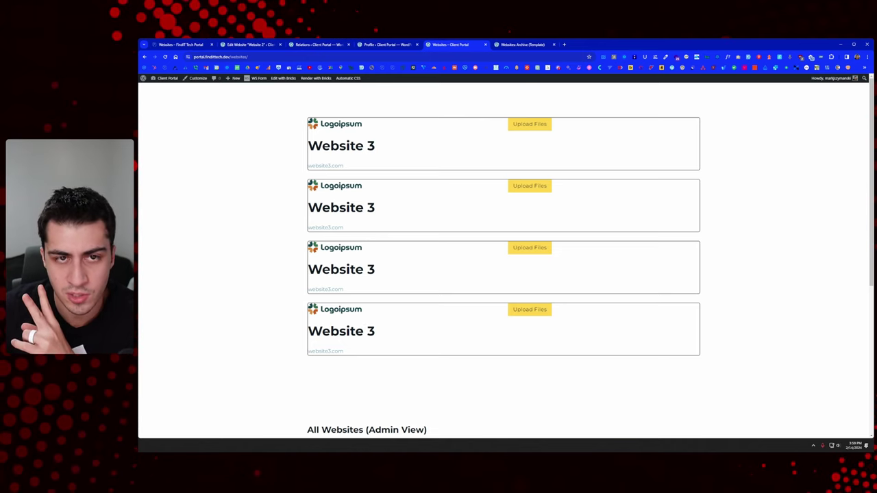
# Check which websites are connected under Parent Websites on the user's profile page.
pyautogui.click(375, 46)
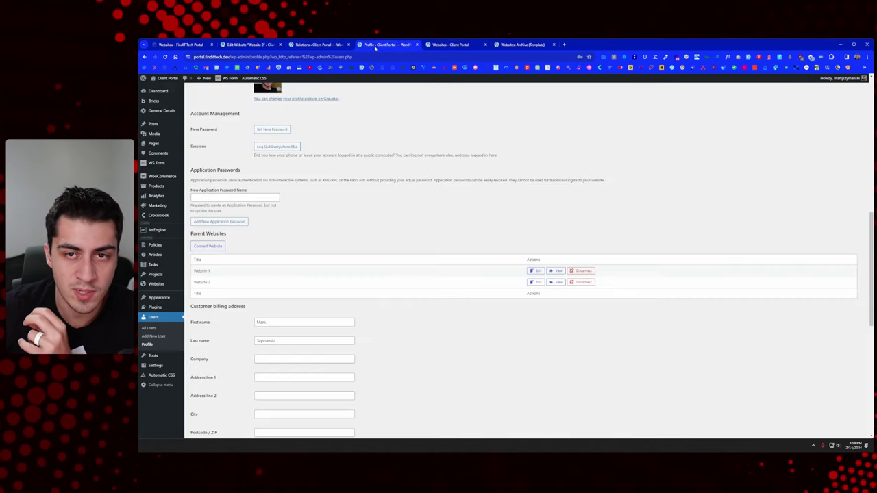
pyautogui.scroll(10, 312, 145)
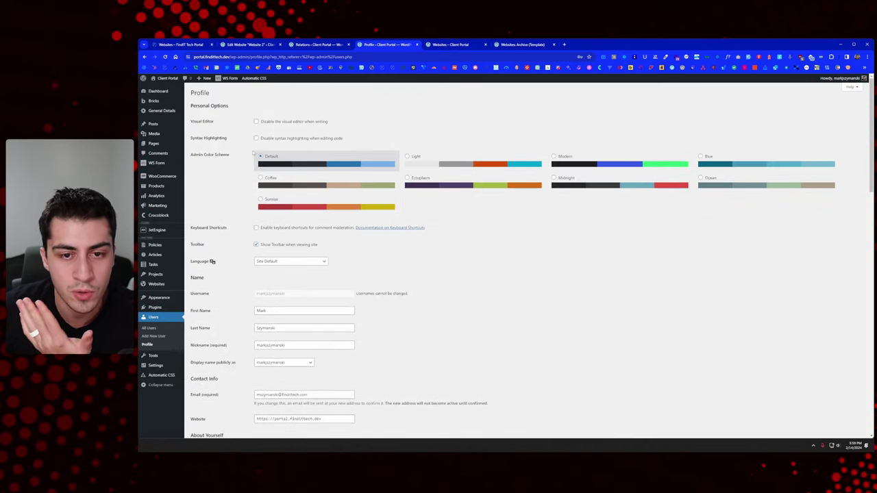
pyautogui.scroll(-8, 237, 221)
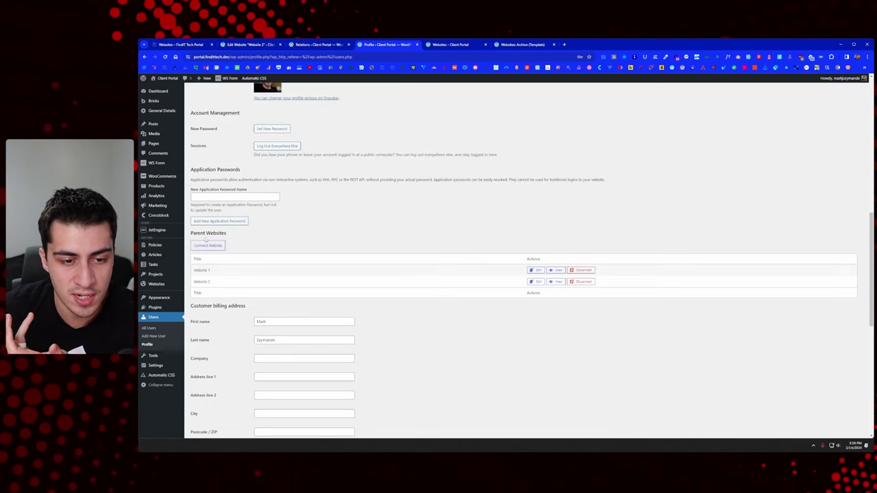
pyautogui.moveTo(190, 233); pyautogui.dragTo(233, 236)
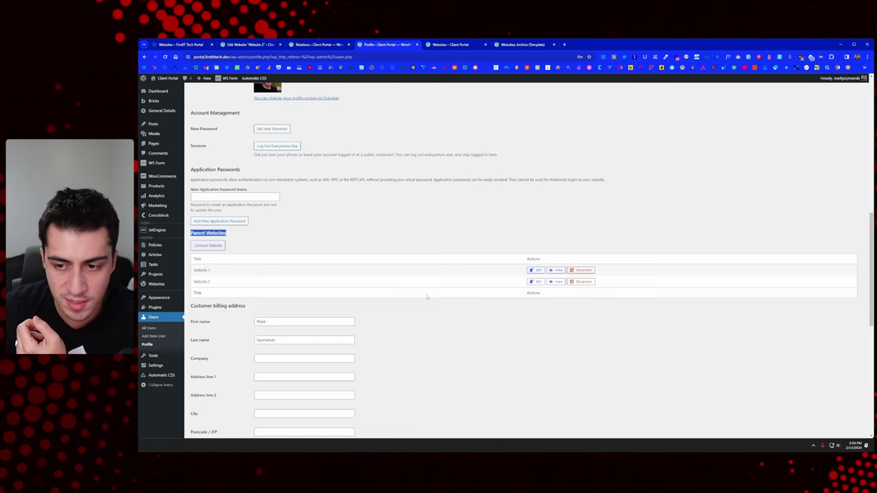
pyautogui.click(395, 241)
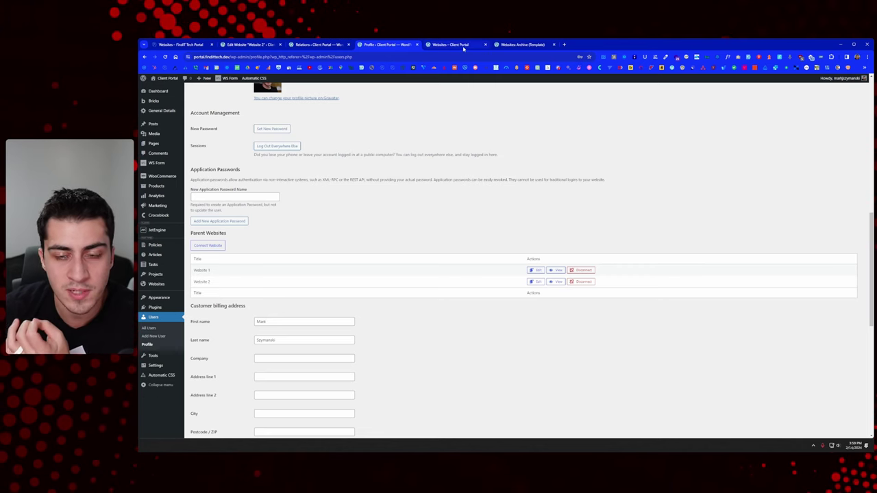
# In the Websites Archive template, set the Website Card's query type to Posts and its post type to Websites.
pyautogui.moveTo(463, 48)
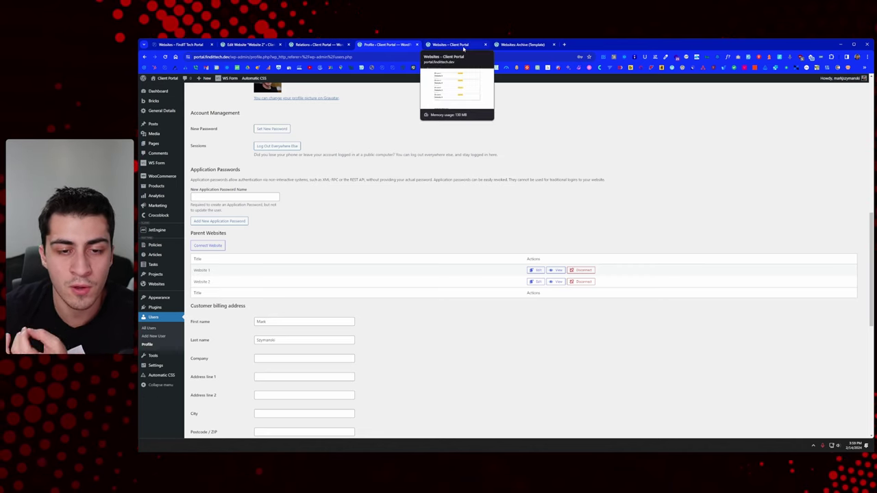
pyautogui.click(522, 45)
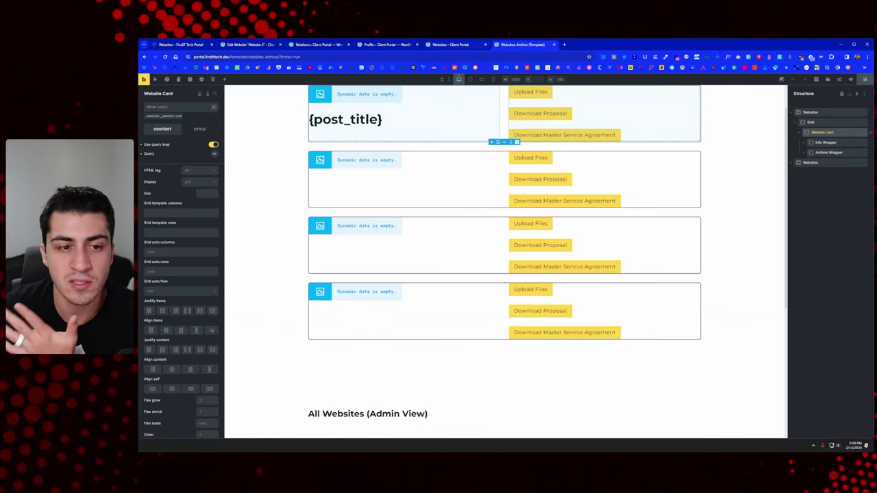
pyautogui.click(214, 156)
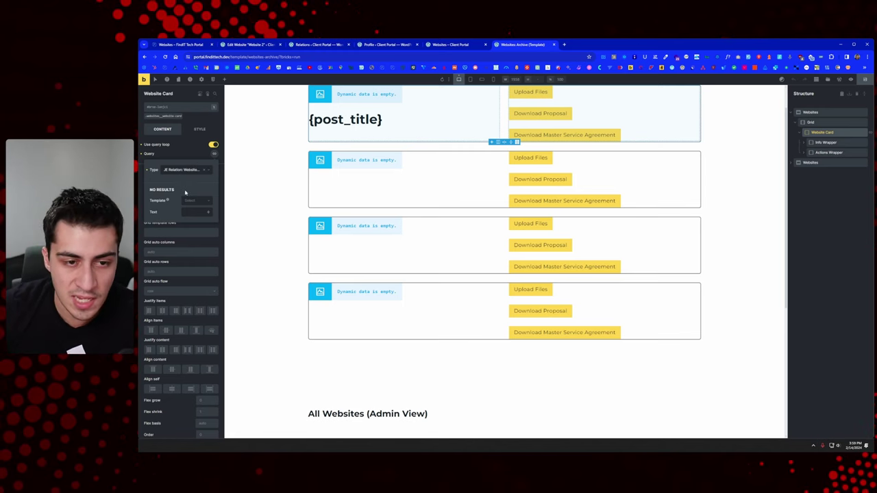
pyautogui.click(193, 173)
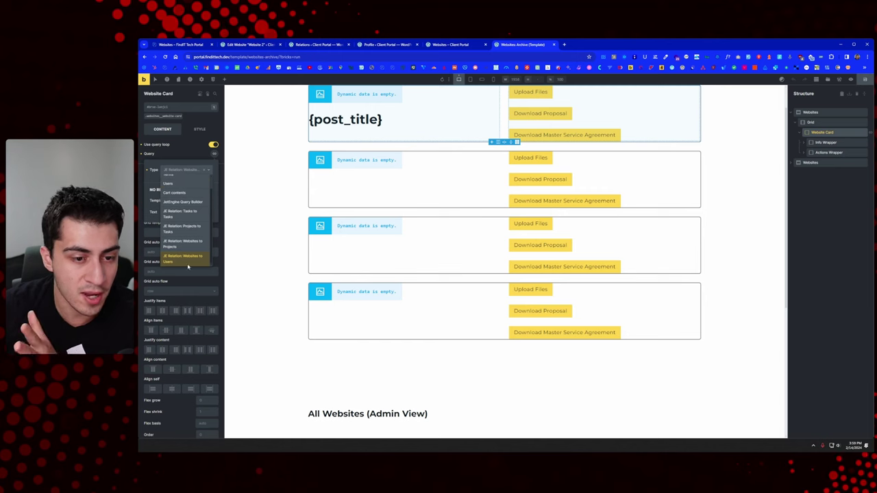
pyautogui.scroll(3, 191, 236)
pyautogui.click(185, 181)
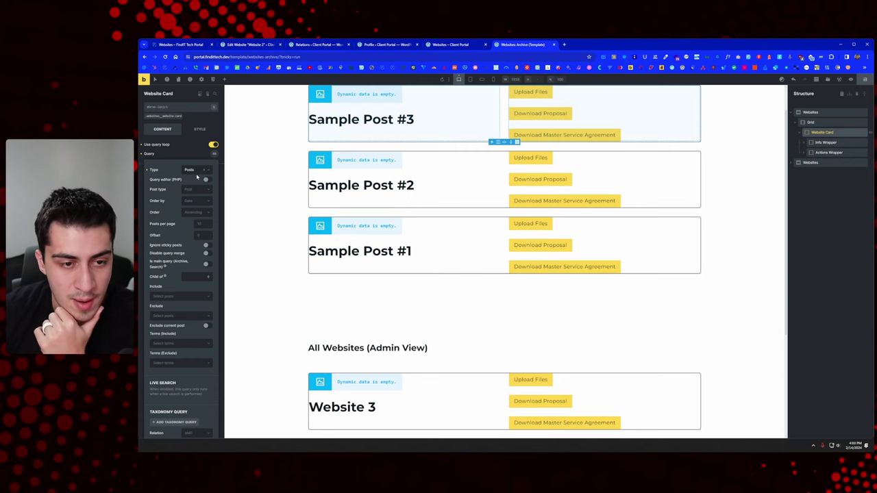
pyautogui.click(194, 191)
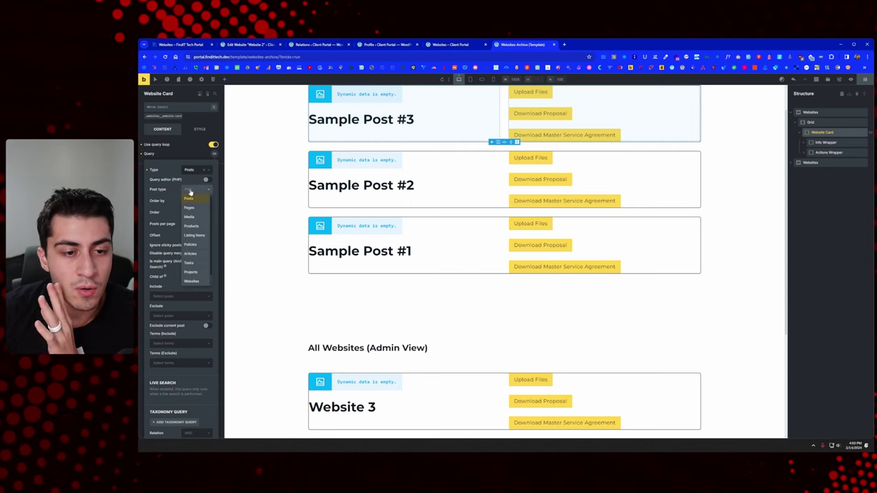
pyautogui.scroll(-1, 192, 233)
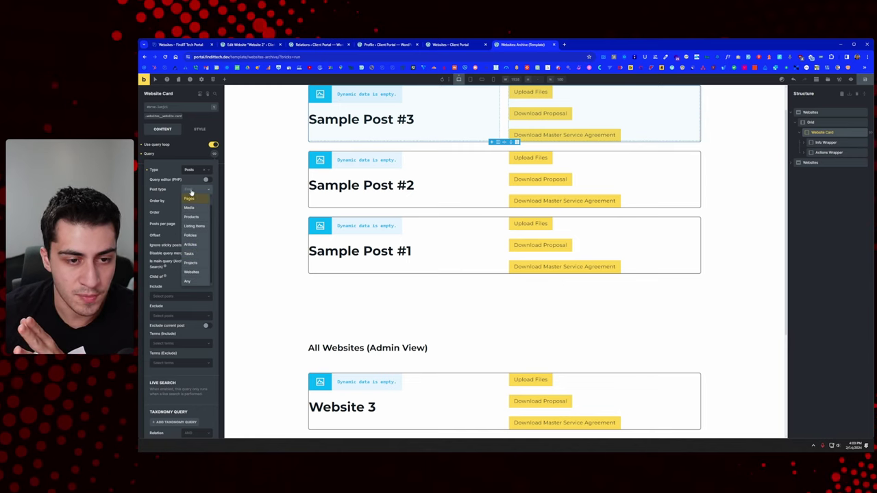
pyautogui.click(190, 272)
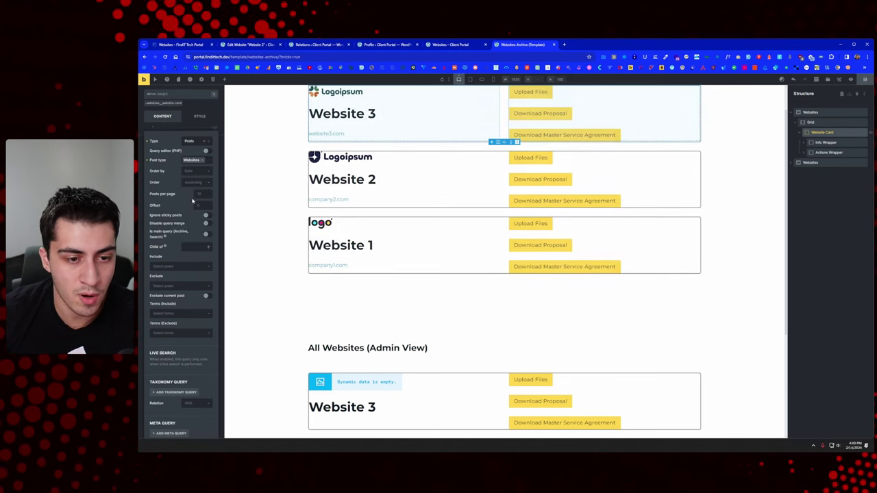
# Set the Website Card's query type to JetEngine Query Builder, check the selectable JetEngine queries, and save the template.
pyautogui.scroll(-3, 194, 209)
pyautogui.scroll(-1, 181, 261)
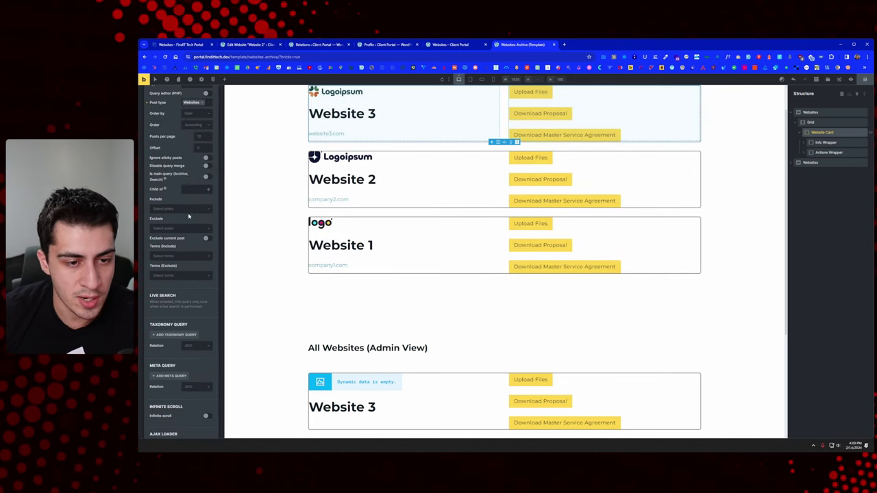
pyautogui.scroll(-1, 192, 254)
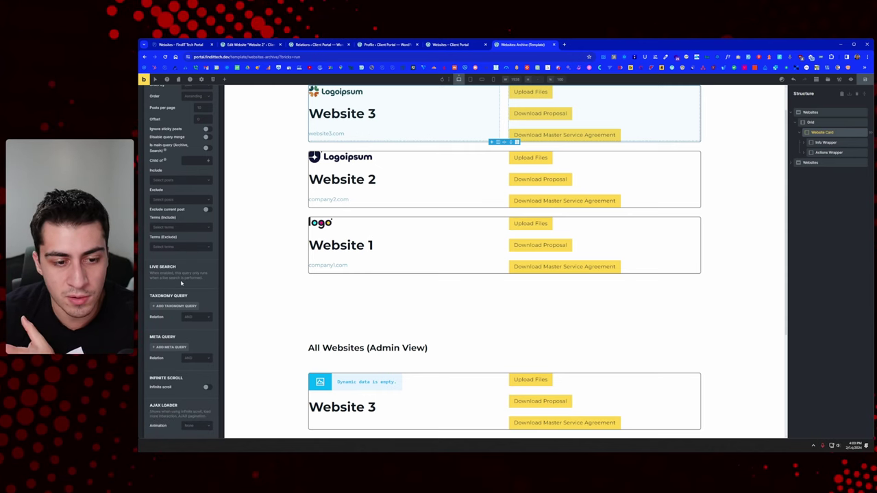
pyautogui.scroll(-1, 182, 280)
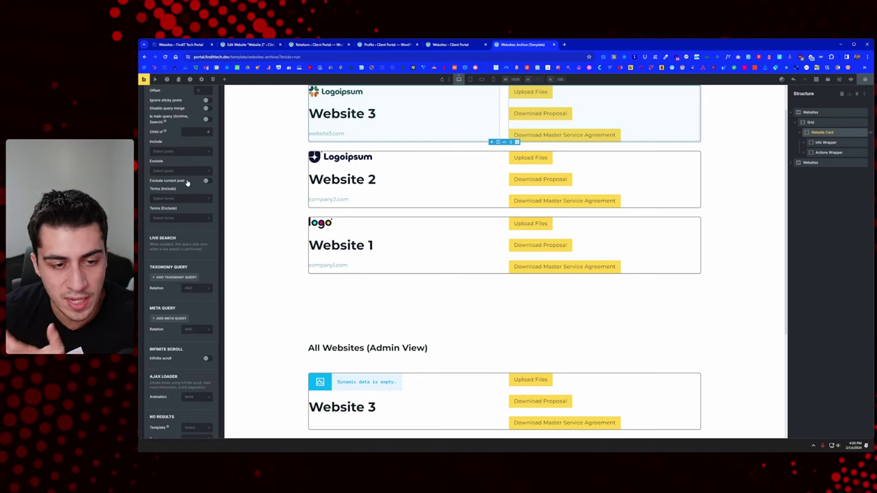
pyautogui.scroll(-1, 188, 274)
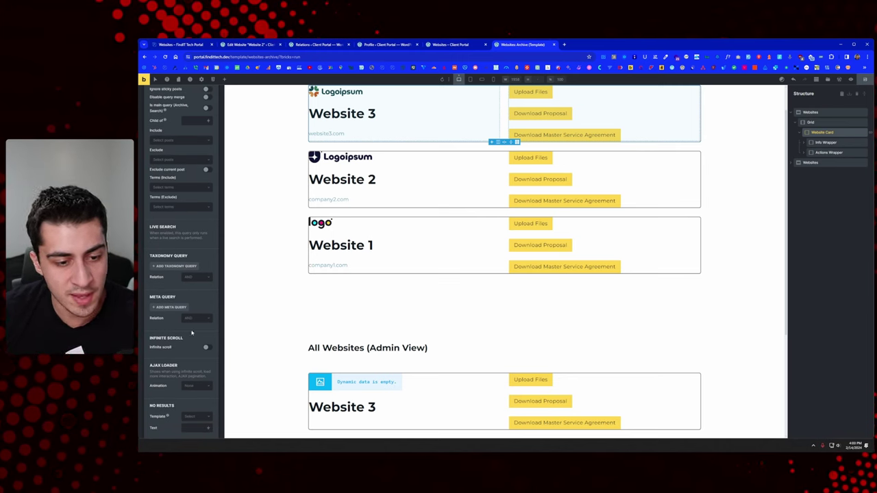
pyautogui.scroll(5, 192, 338)
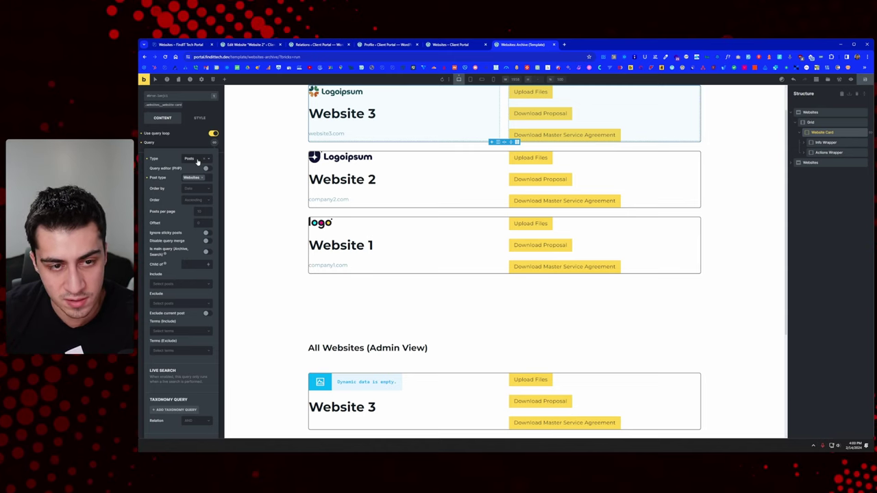
pyautogui.click(196, 161)
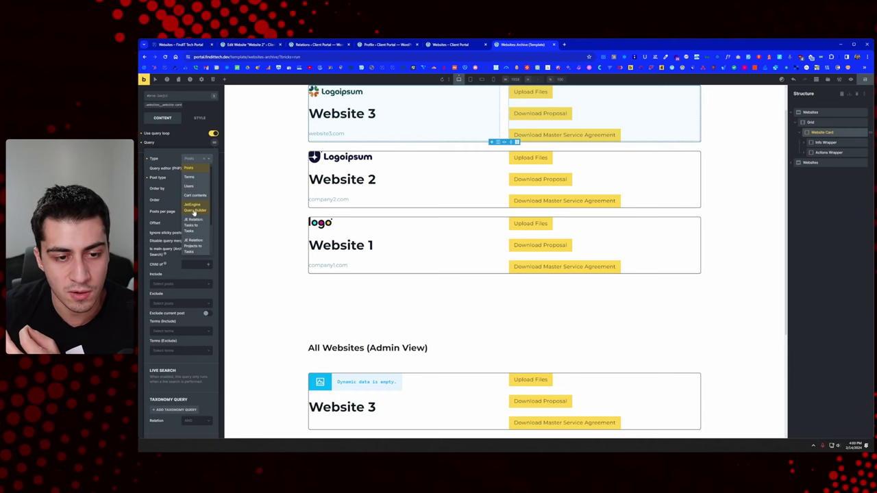
pyautogui.click(194, 209)
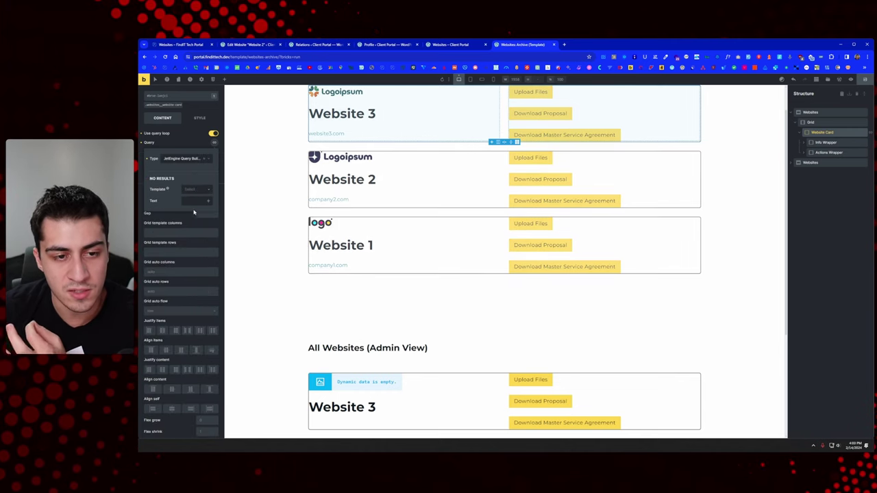
pyautogui.click(182, 161)
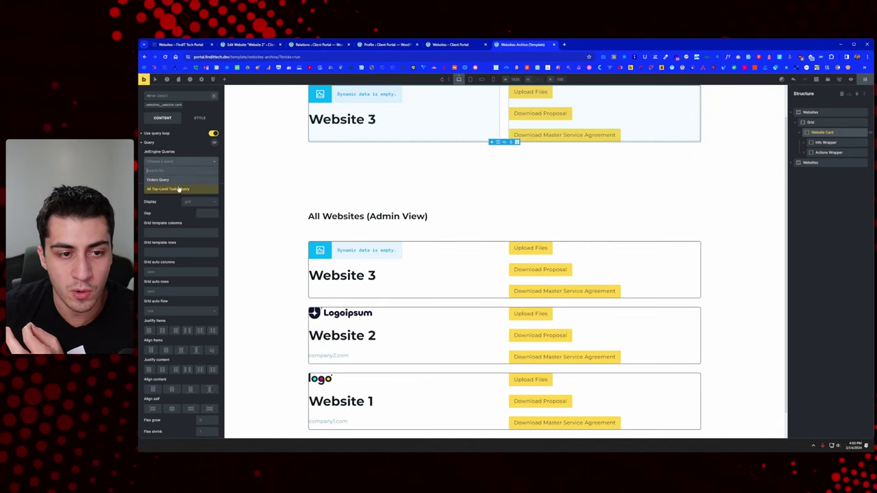
pyautogui.click(185, 152)
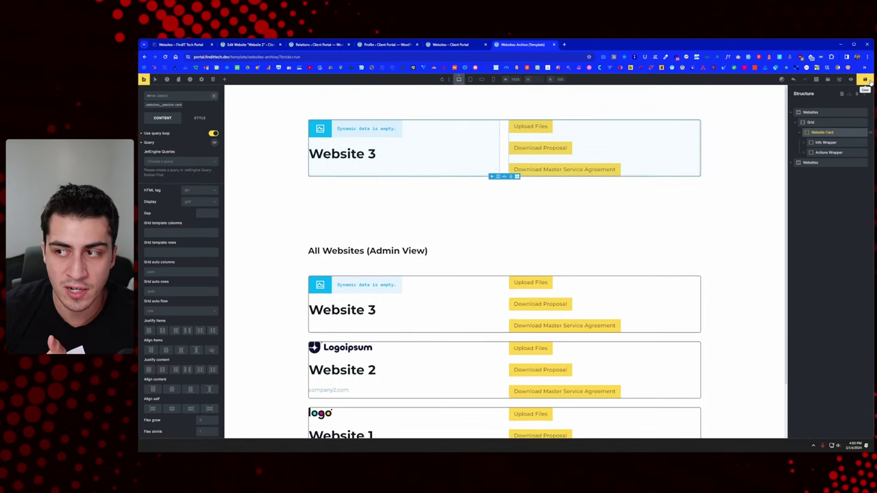
pyautogui.click(866, 80)
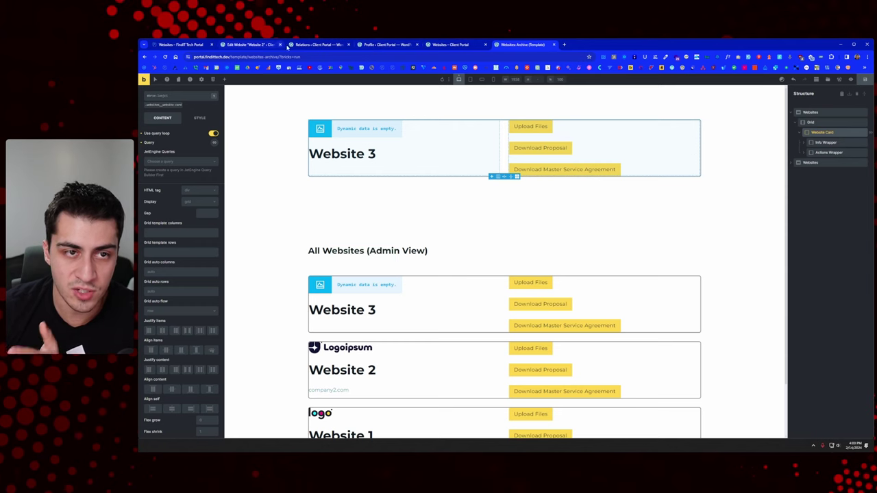
# Start a new query in JetEngine's Query Builder and name it "Websites associated with current user".
pyautogui.click(316, 45)
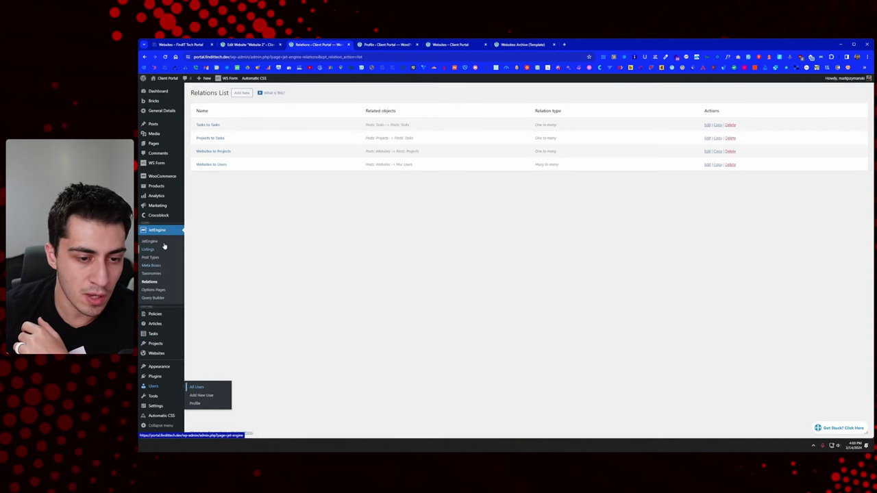
pyautogui.click(159, 299)
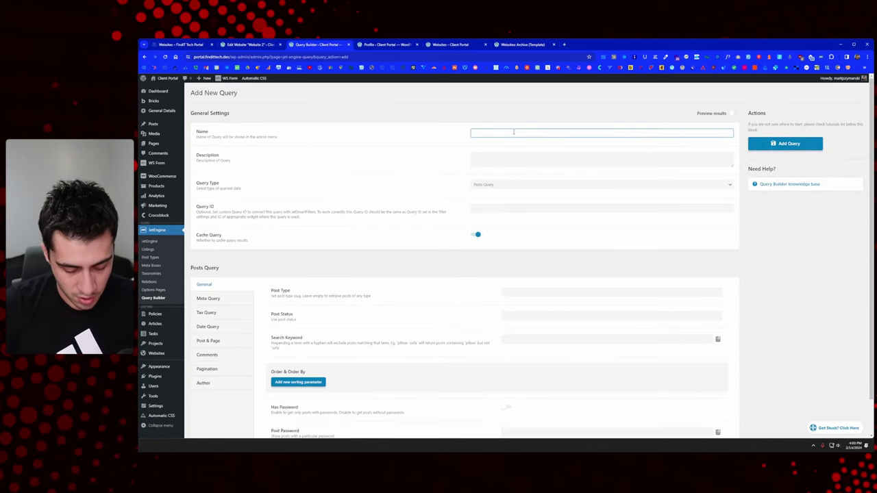
pyautogui.write('Websites a')
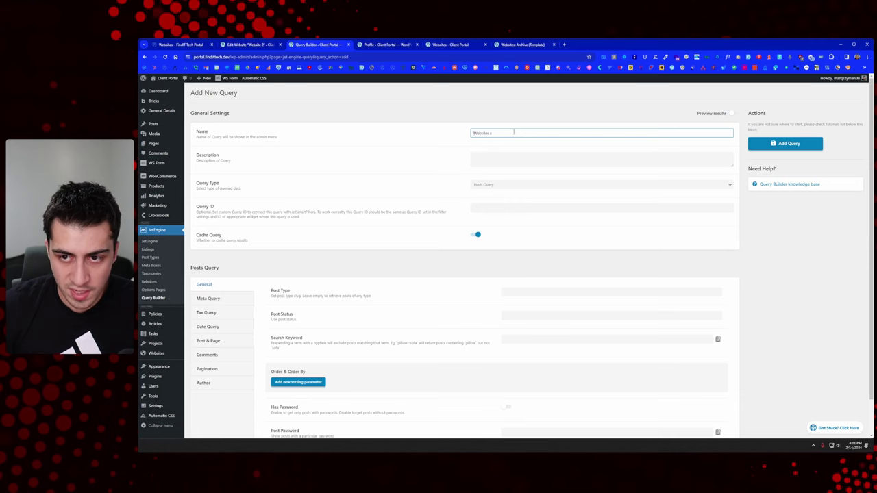
pyautogui.write('ssociated with current user')
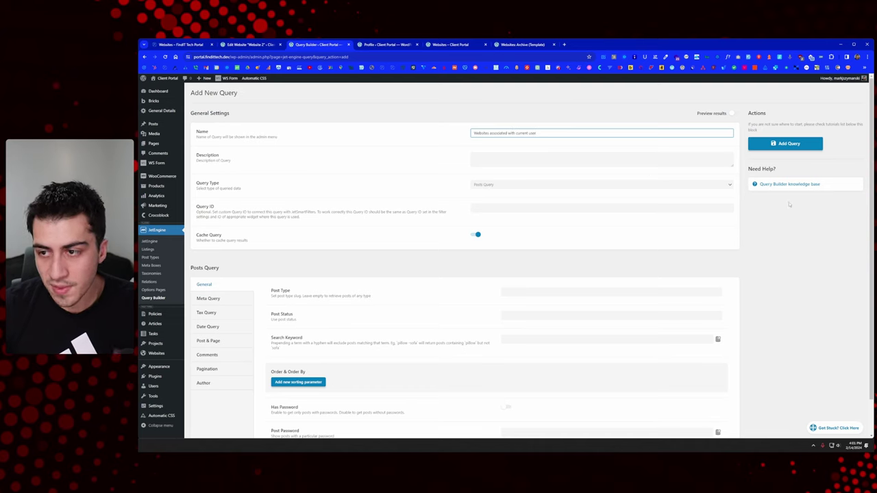
pyautogui.click(787, 225)
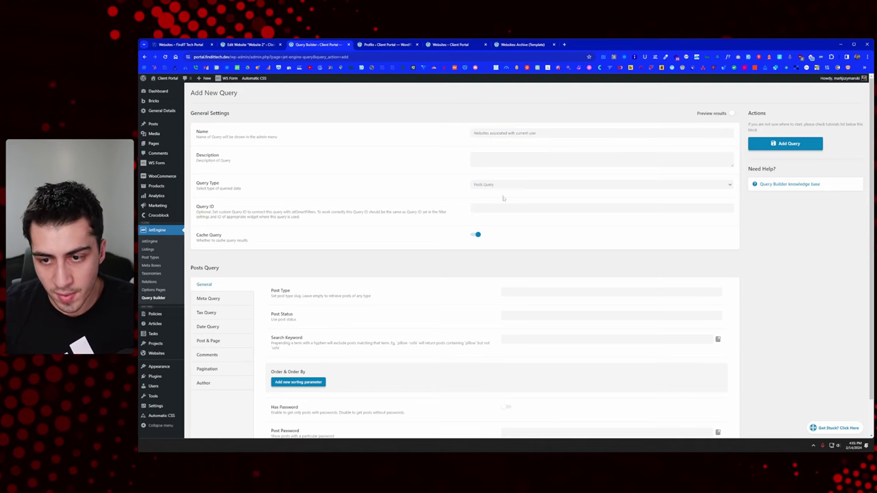
# Set the new query's post type to Websites.
pyautogui.click(542, 292)
pyautogui.write('web')
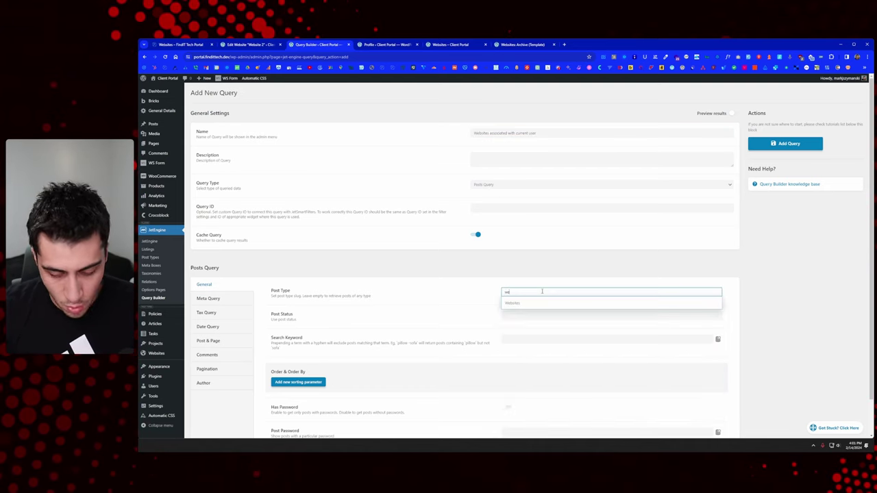
pyautogui.click(538, 304)
pyautogui.scroll(-1, 403, 299)
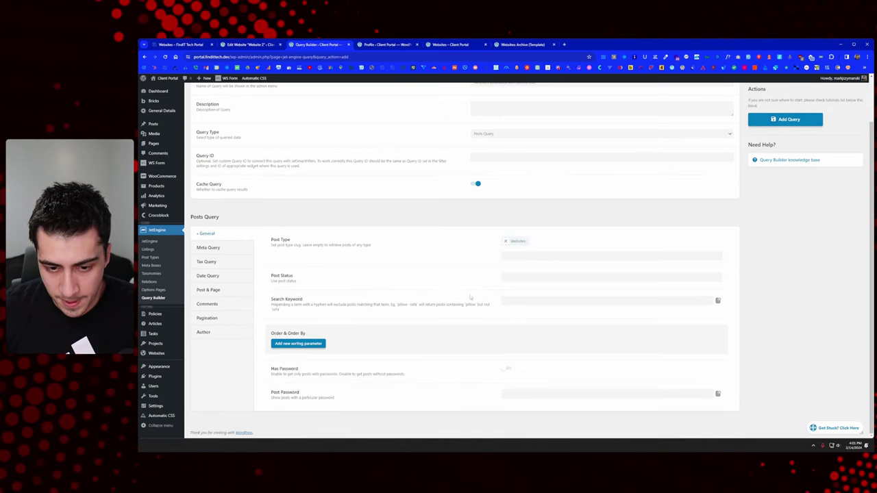
# Add a sorting parameter ordering the results by title from lowest to highest values, and add the query.
pyautogui.click(298, 343)
pyautogui.scroll(-1, 543, 292)
pyautogui.click(543, 293)
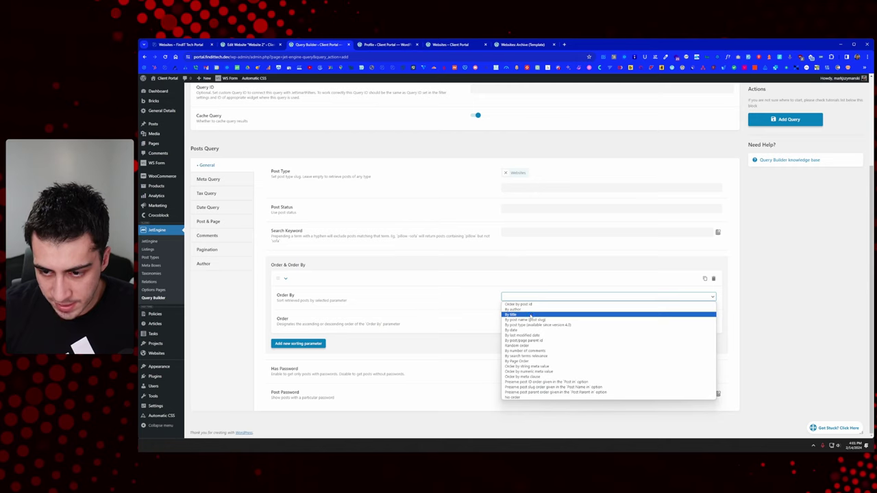
pyautogui.click(532, 314)
pyautogui.click(527, 321)
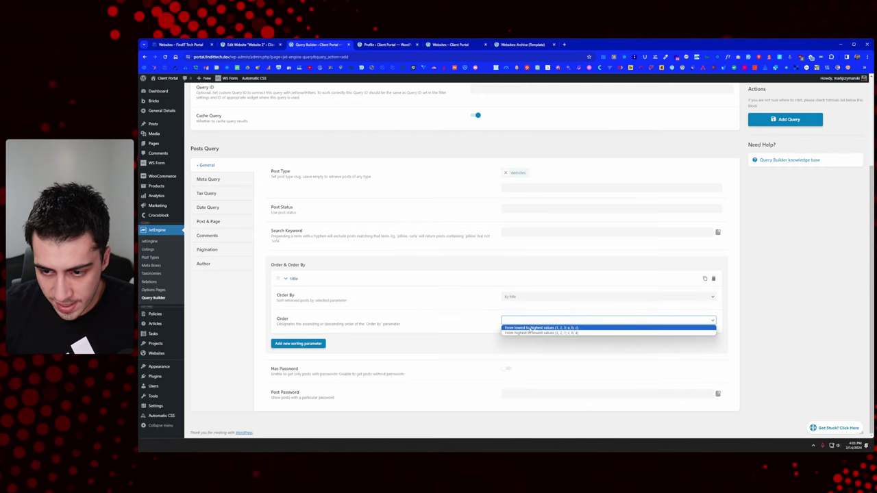
pyautogui.click(531, 328)
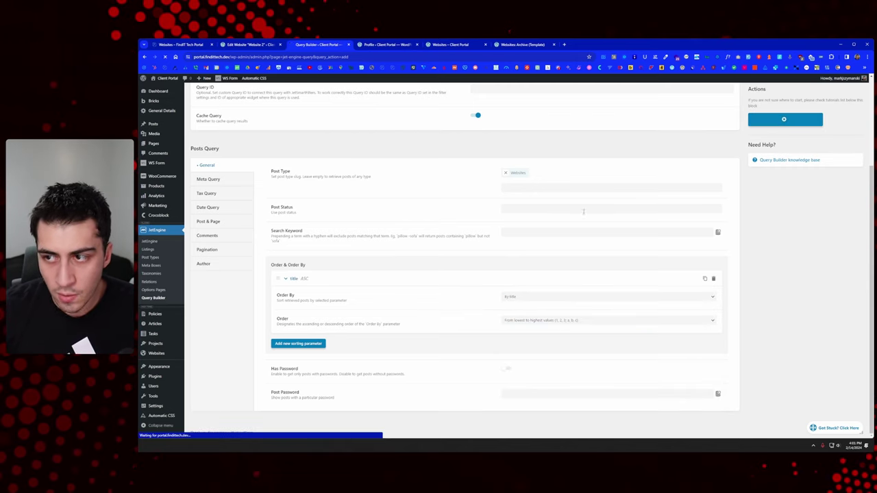
# Switch to the Websites Archive template in the Bricks builder and reload it.
pyautogui.click(523, 45)
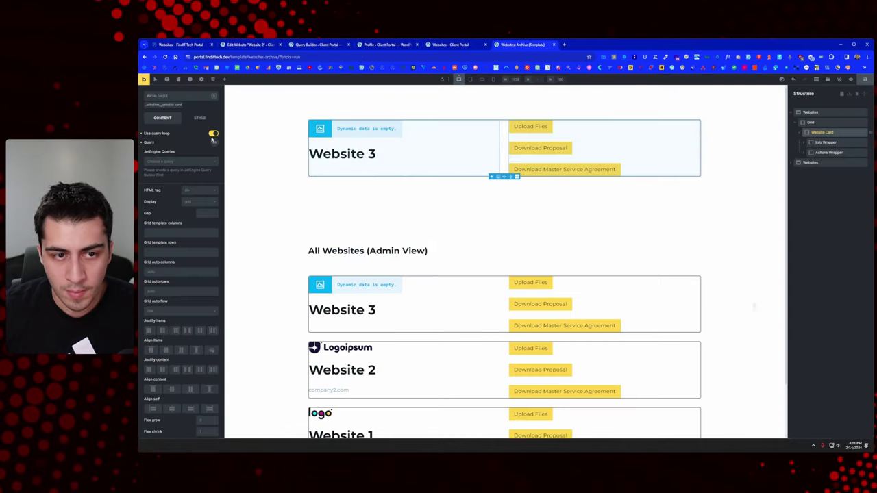
pyautogui.rightClick(185, 141)
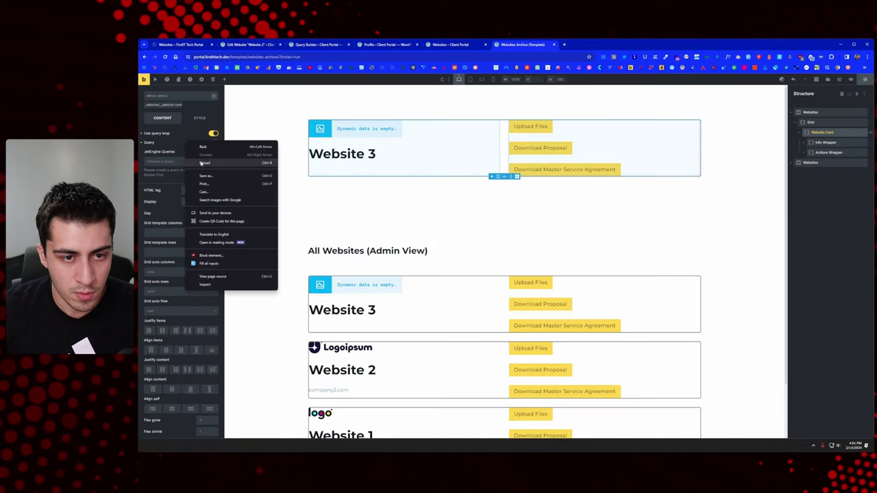
pyautogui.click(202, 161)
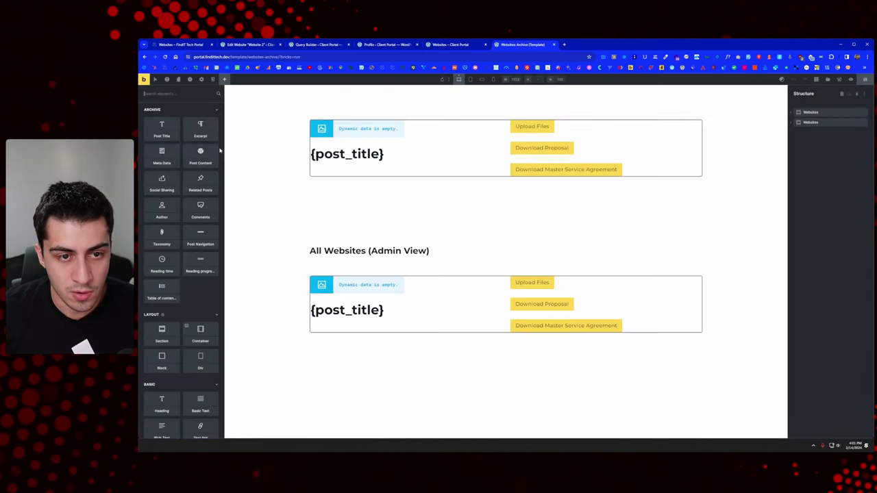
# Assign the JetEngine query "Websites associated with current user" to the Website Card in the first Websites section and save the template.
pyautogui.click(803, 112)
pyautogui.click(796, 125)
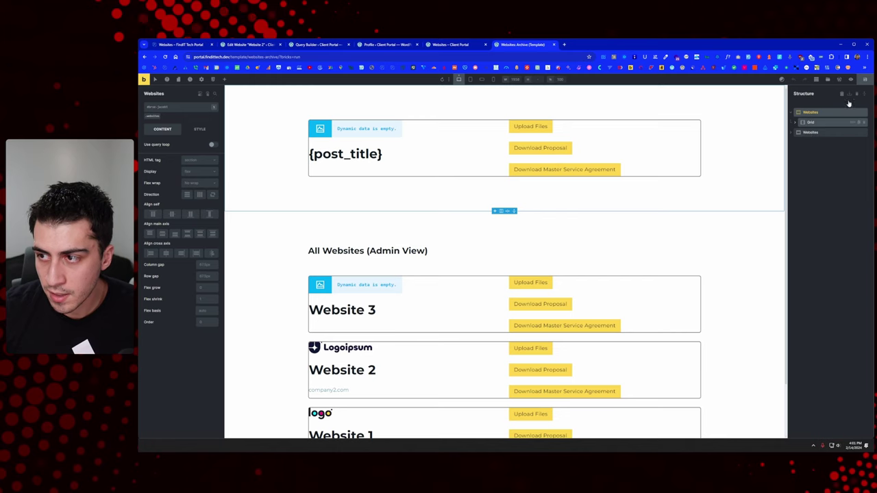
pyautogui.click(856, 95)
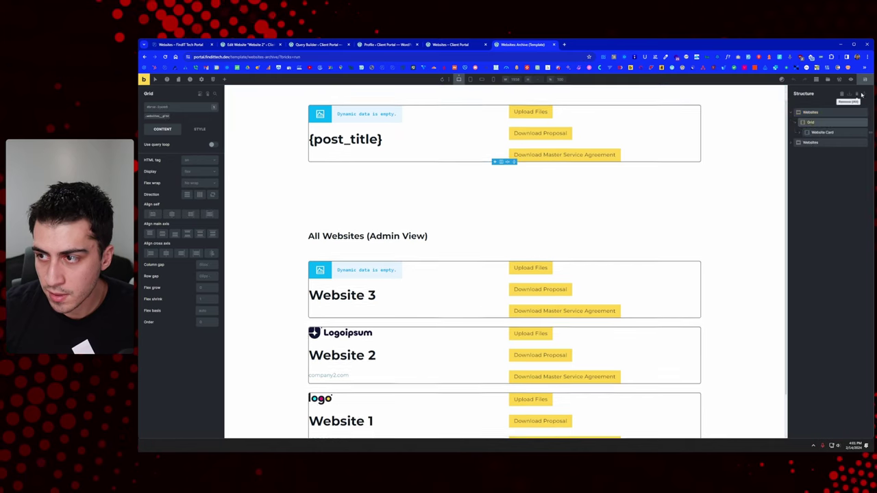
pyautogui.click(822, 133)
pyautogui.click(180, 173)
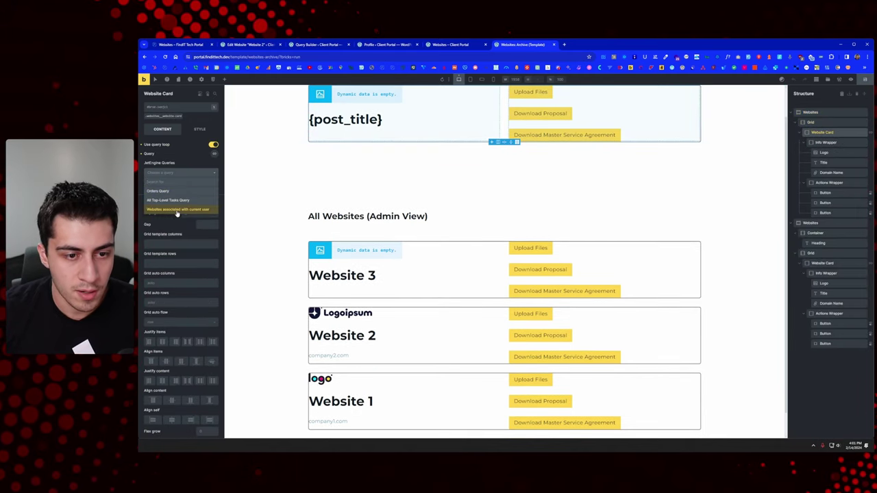
pyautogui.click(177, 210)
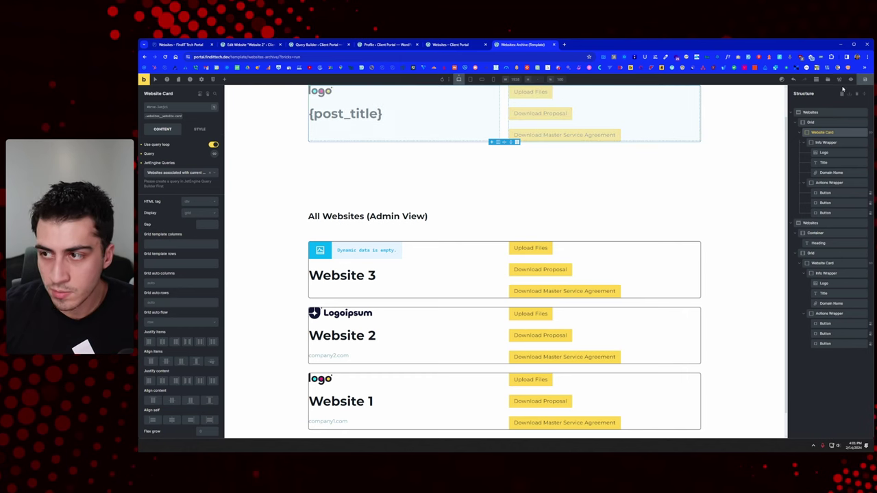
pyautogui.click(866, 80)
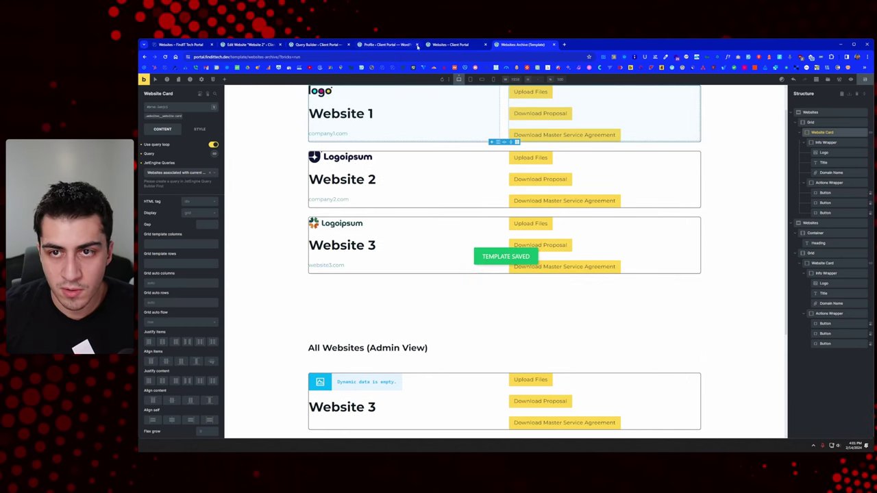
# In the JetEngine query's Post & Page settings, fill Post In with the Related Items macro using the Websites to Users relation.
pyautogui.click(318, 45)
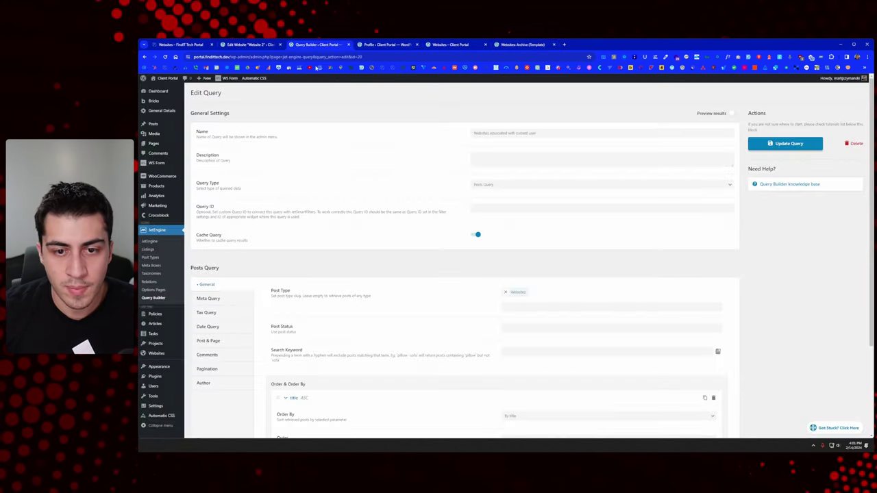
pyautogui.scroll(-2, 248, 200)
pyautogui.scroll(-1, 537, 355)
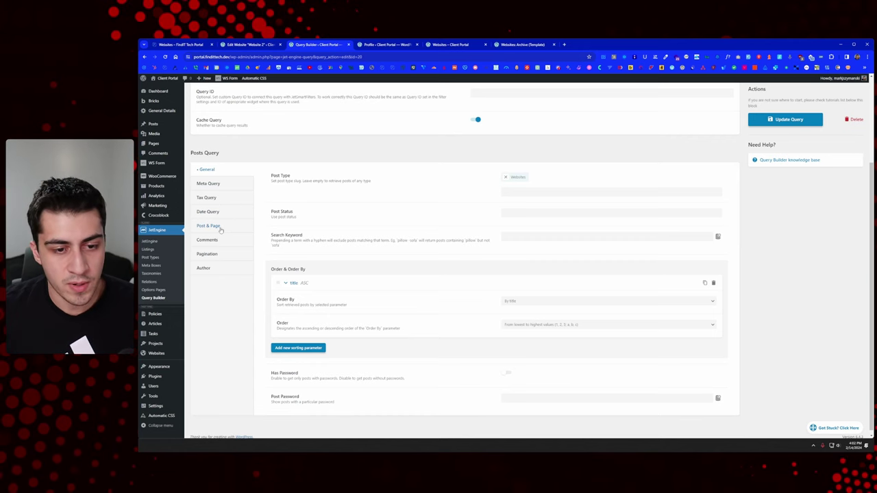
pyautogui.click(220, 230)
pyautogui.click(554, 178)
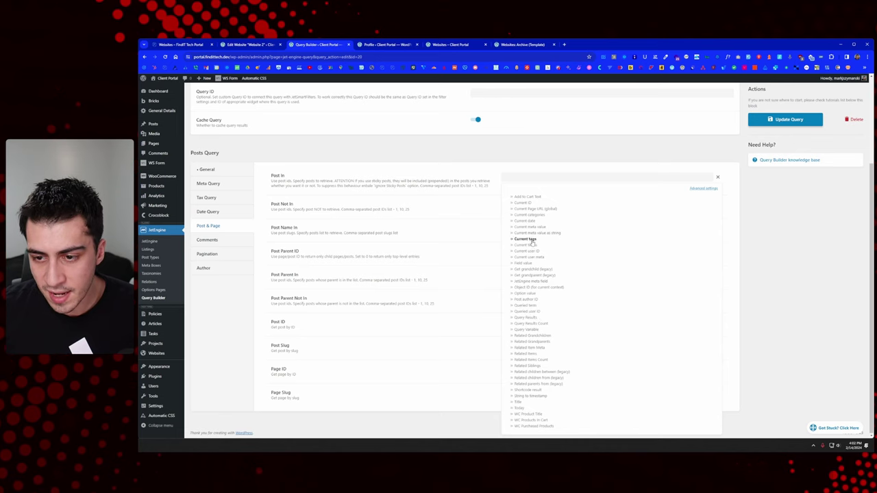
pyautogui.click(527, 354)
pyautogui.click(533, 214)
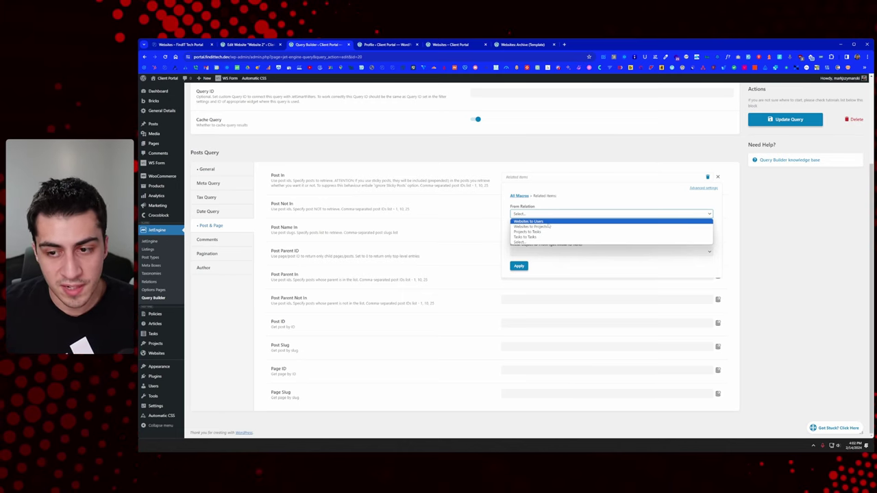
pyautogui.click(549, 223)
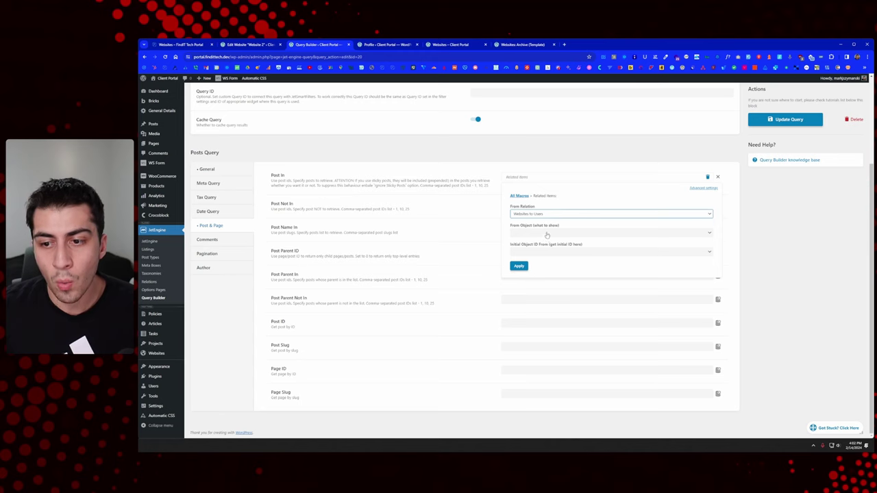
# Set the macro to show the Parent Object with the initial ID from Current User ID, apply it and update the query.
pyautogui.click(548, 234)
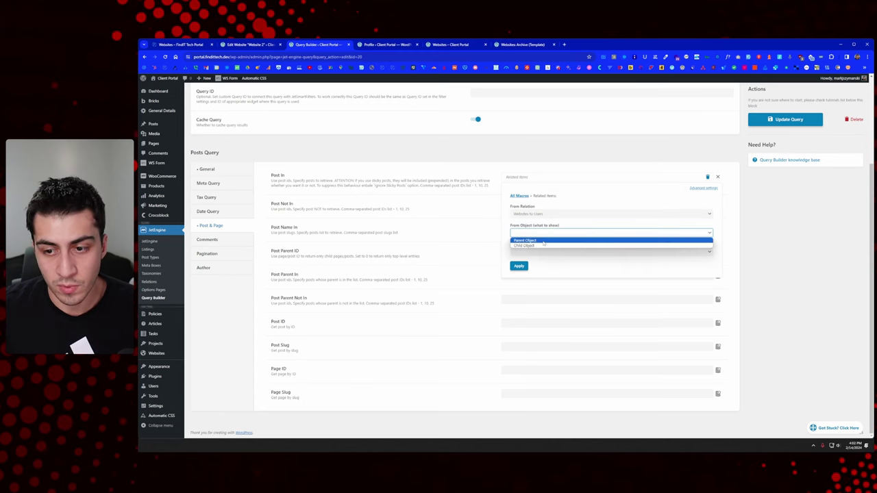
pyautogui.click(543, 241)
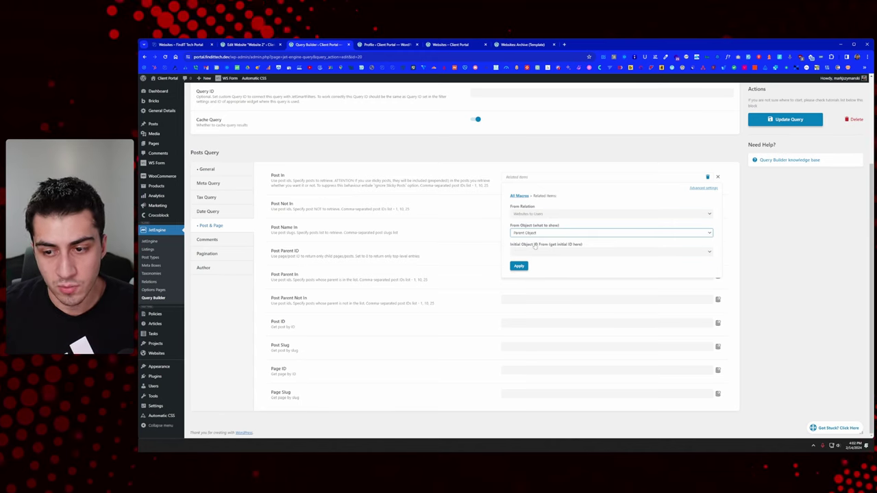
pyautogui.click(537, 252)
pyautogui.click(528, 265)
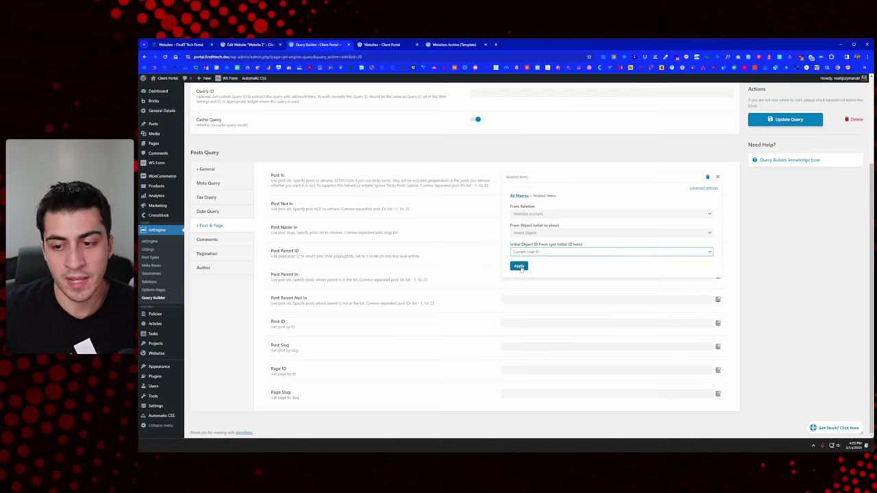
pyautogui.click(520, 266)
pyautogui.click(781, 119)
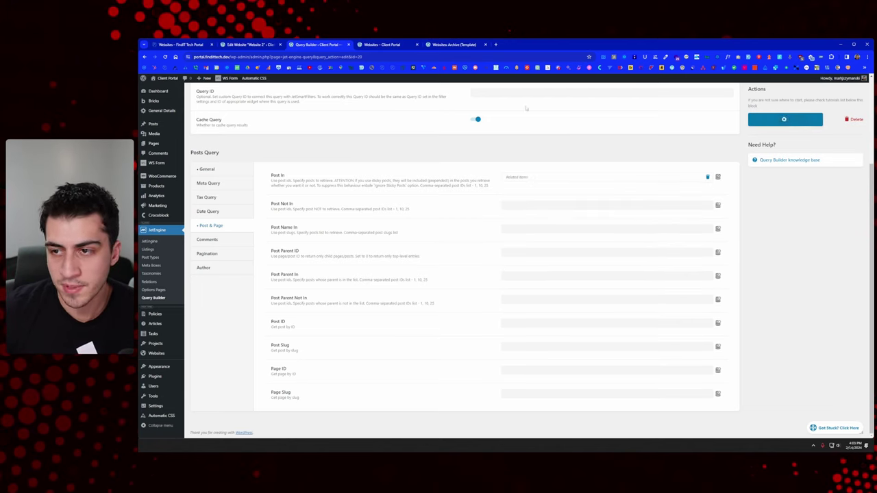
# Reload the front-end Websites page to check which websites the current user's list shows.
pyautogui.click(384, 45)
pyautogui.rightClick(309, 119)
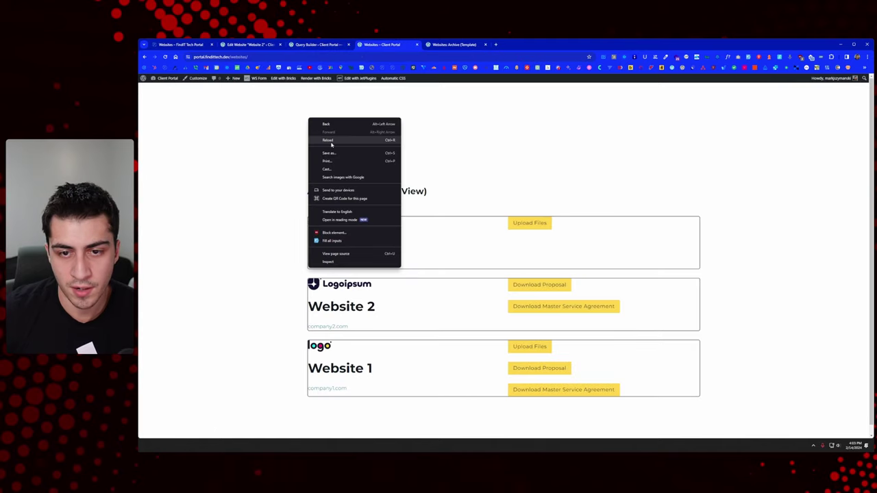
pyautogui.click(331, 141)
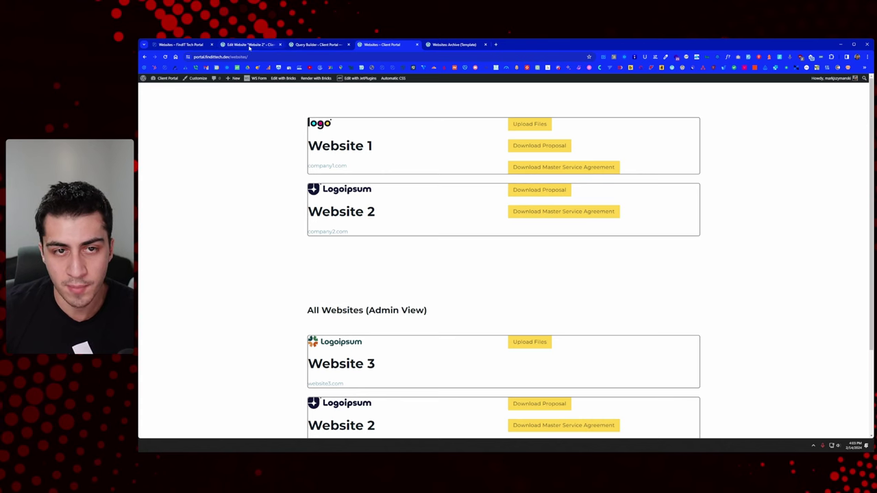
# Search the WordPress plugin directory for "user switching".
pyautogui.click(321, 44)
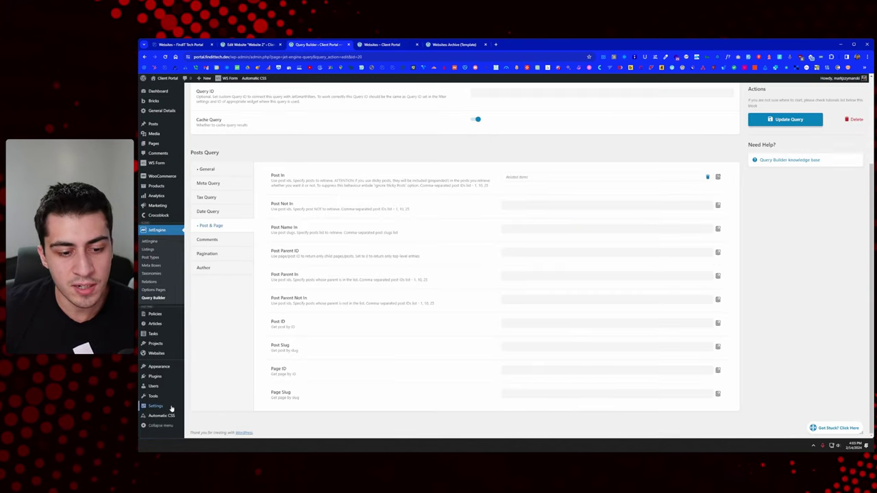
pyautogui.moveTo(169, 398)
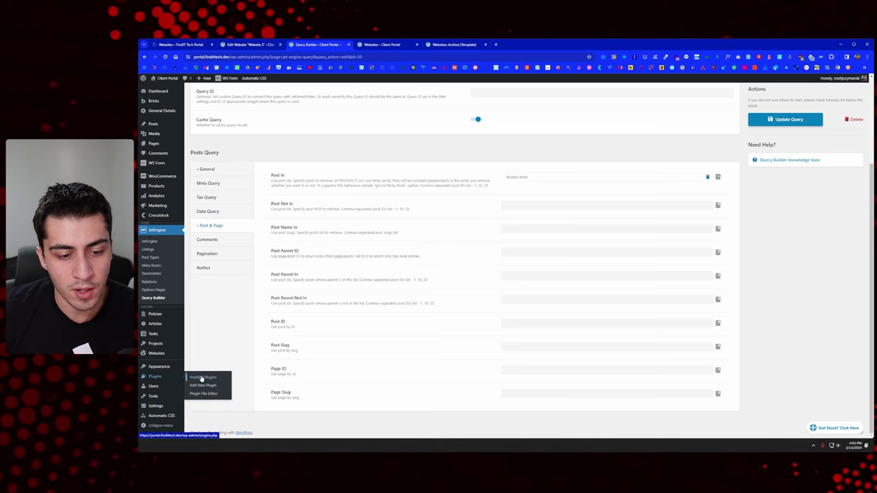
pyautogui.click(198, 377)
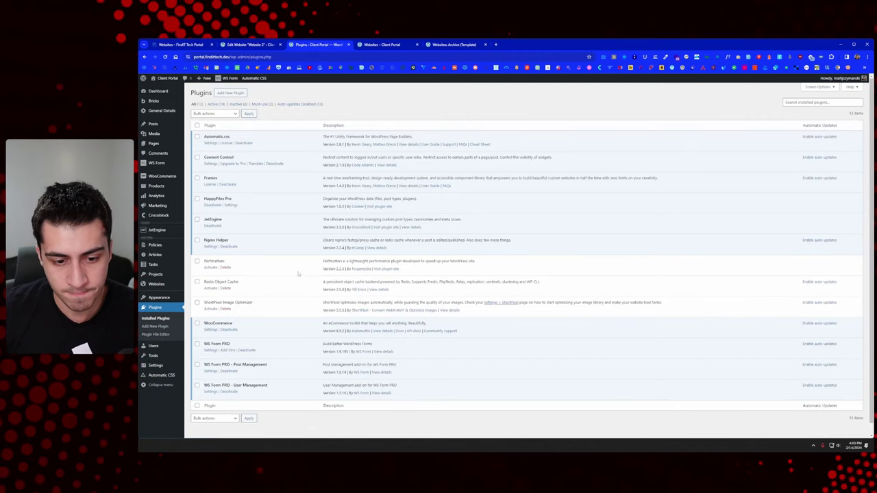
pyautogui.click(230, 93)
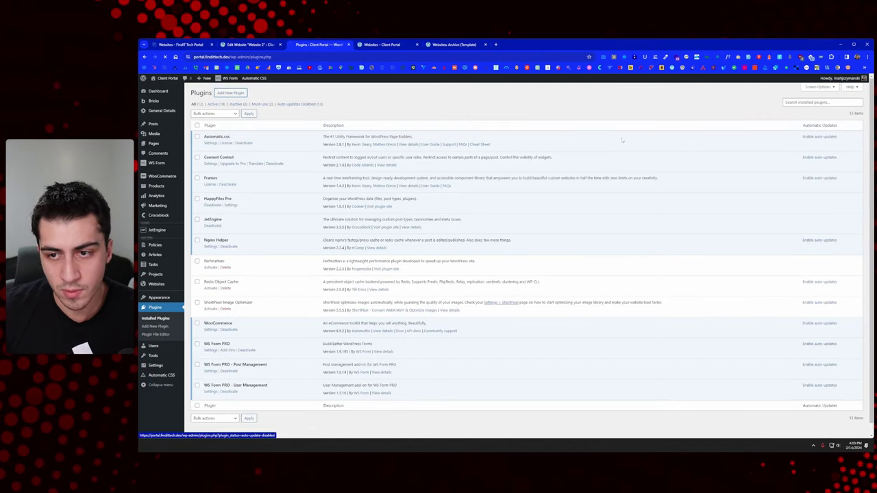
pyautogui.click(788, 111)
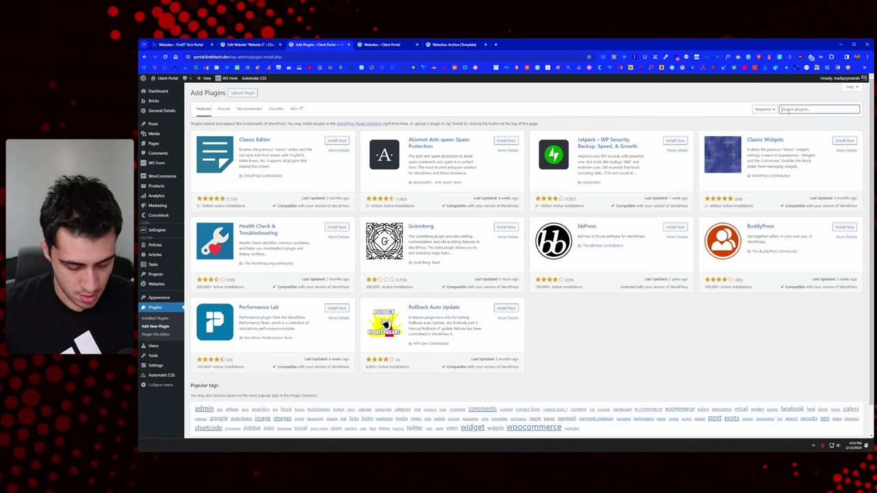
pyautogui.write('smash balloon')
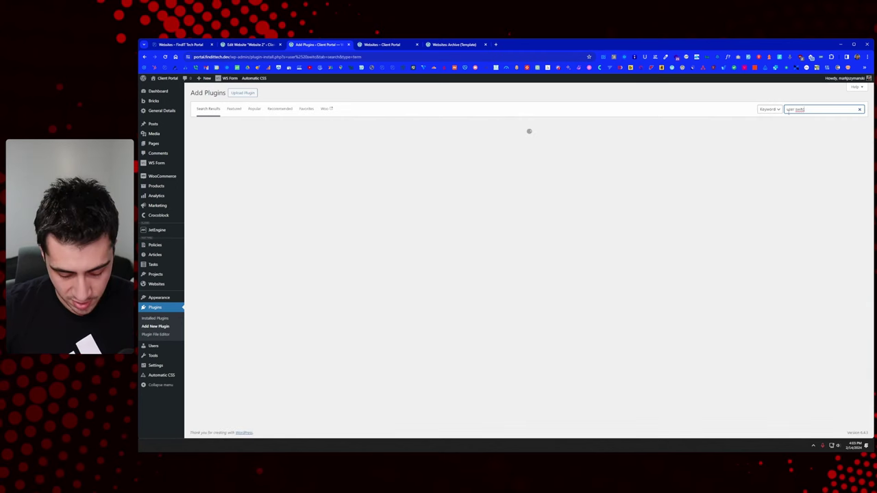
pyautogui.write('hing')
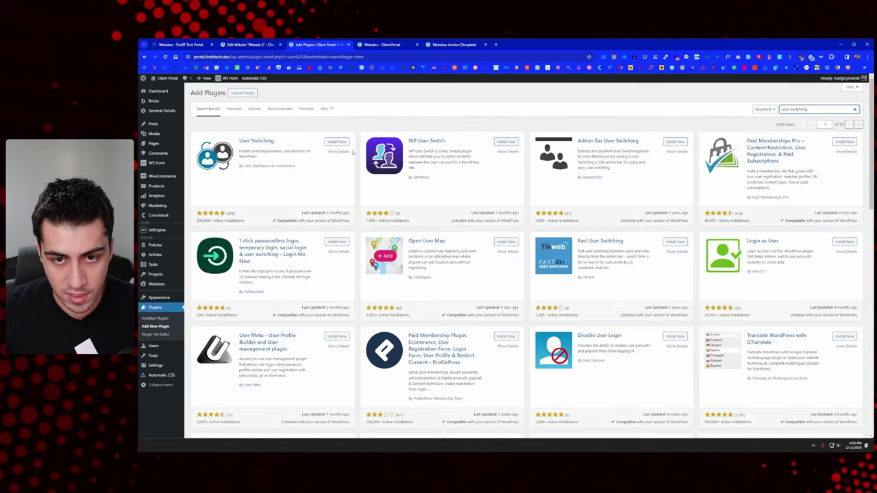
pyautogui.press('Return')
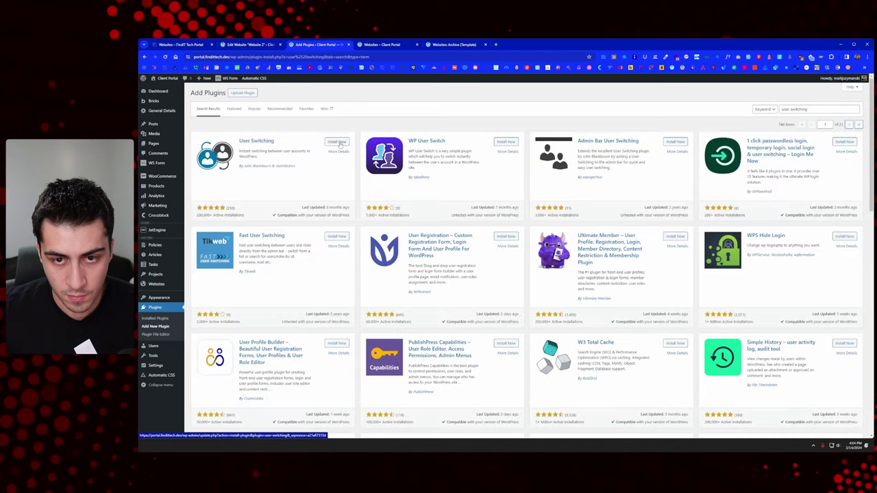
# Install and activate the User Switching plugin and find it among the installed plugins.
pyautogui.click(339, 142)
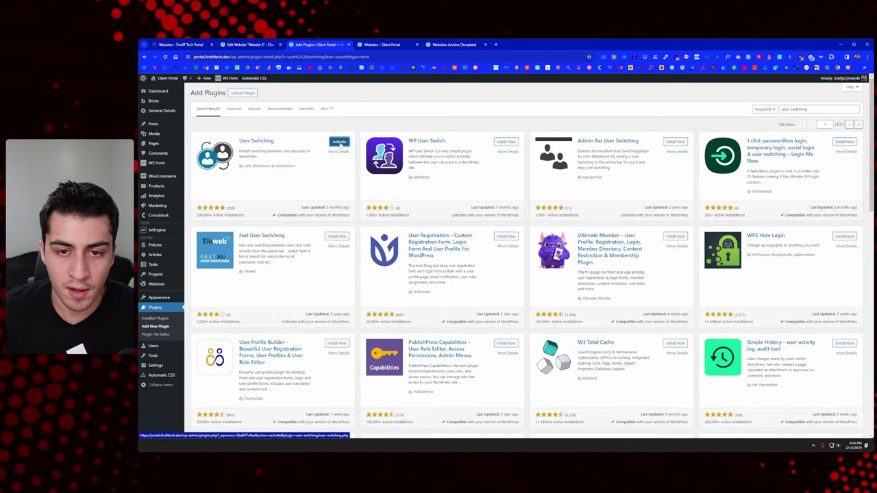
pyautogui.click(340, 142)
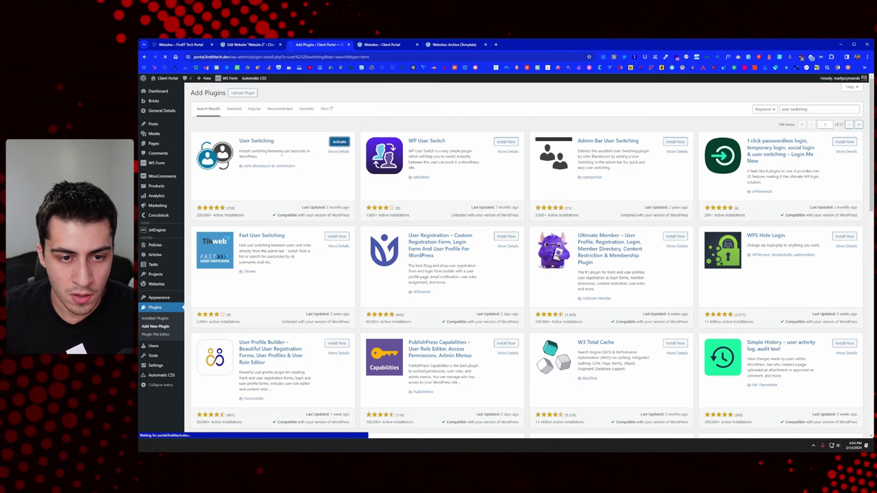
pyautogui.scroll(-2, 274, 260)
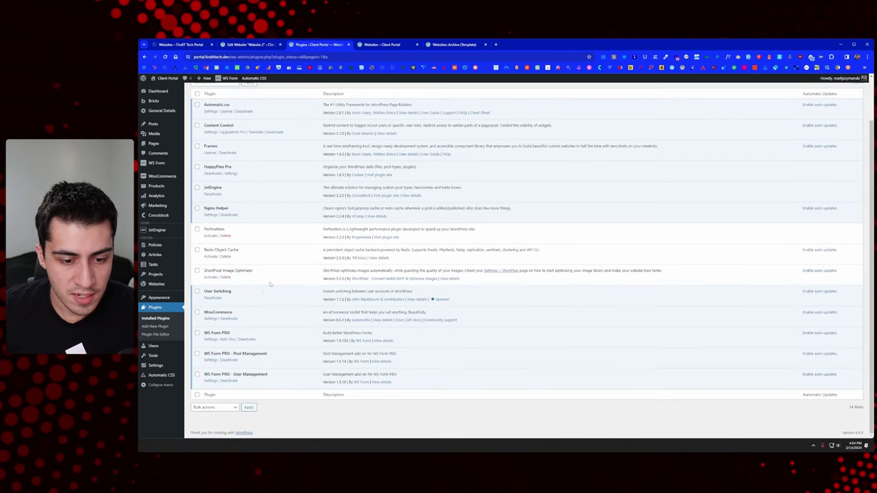
# Open the WordPress users list and the first customer's profile in separate tabs.
pyautogui.scroll(2, 269, 269)
pyautogui.scroll(-2, 249, 212)
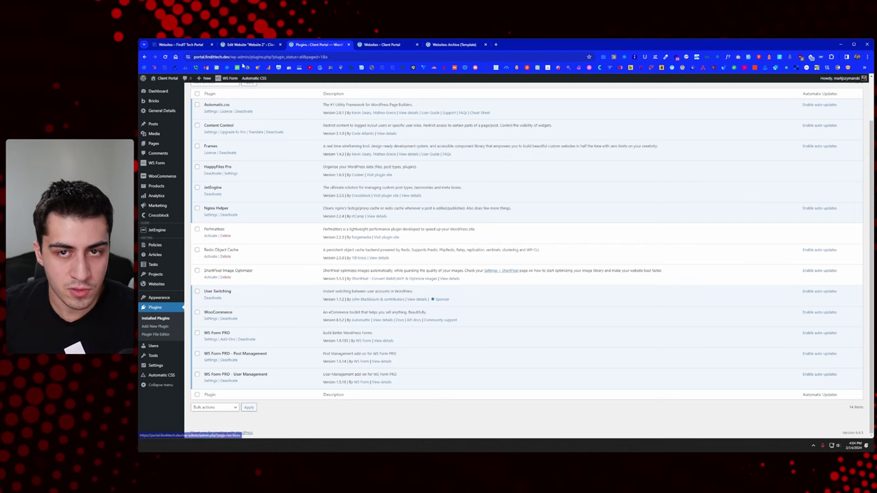
pyautogui.click(196, 347)
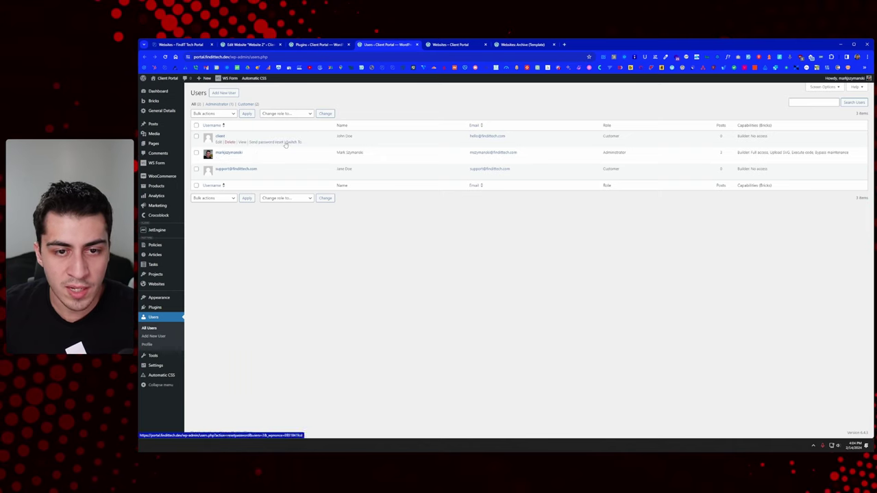
pyautogui.keyDown('ctrl'); pyautogui.click(219, 136); pyautogui.keyUp('ctrl')
pyautogui.click(442, 45)
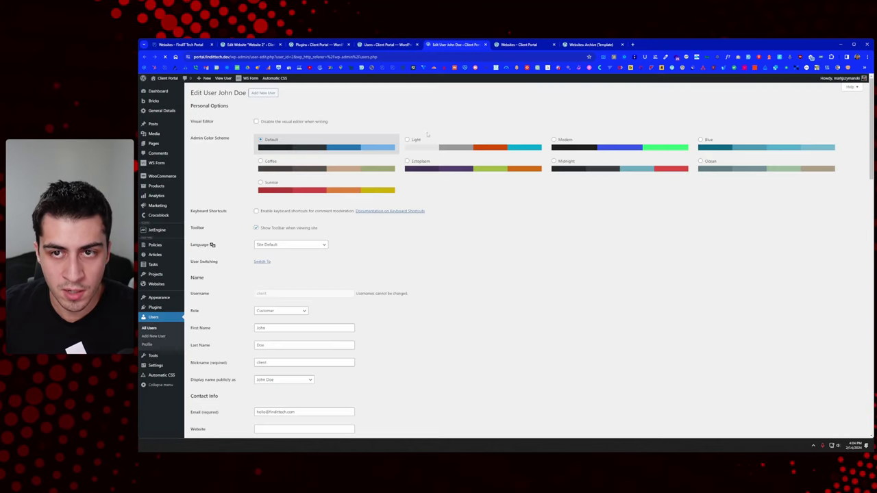
# Check which website is connected under Parent Websites on the customer's profile.
pyautogui.scroll(-3, 416, 186)
pyautogui.scroll(-10, 416, 187)
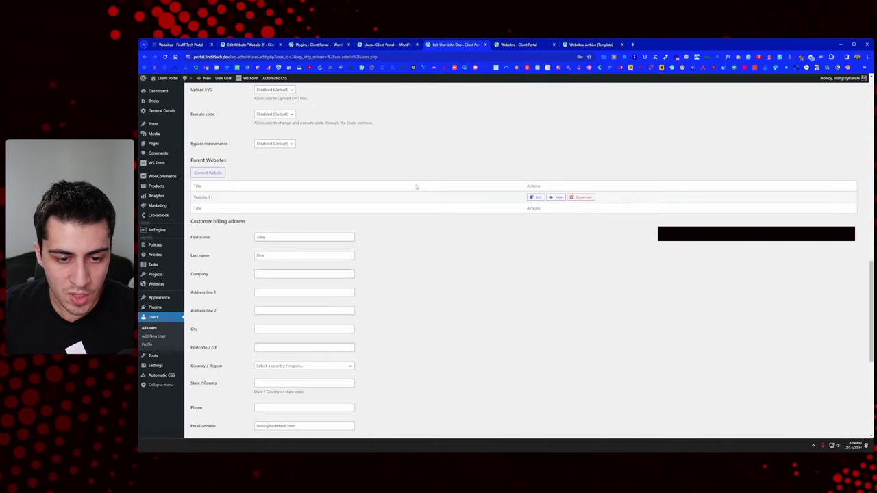
pyautogui.tripleClick(215, 198)
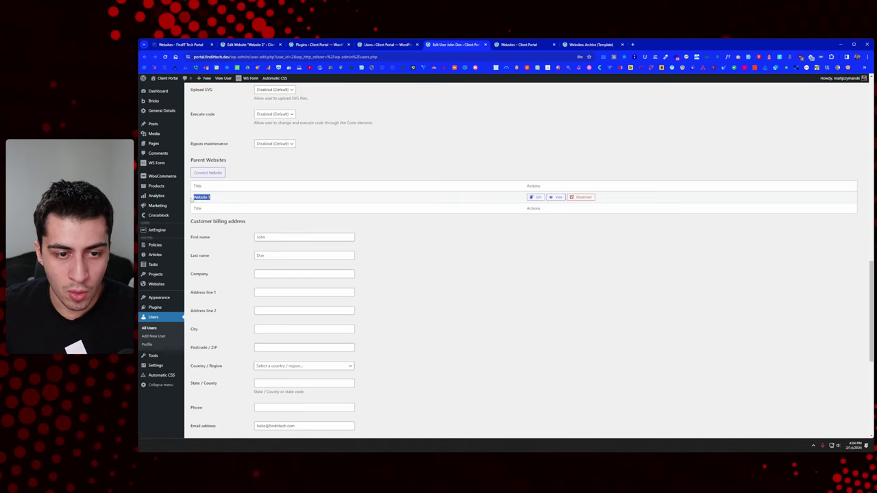
pyautogui.click(212, 199)
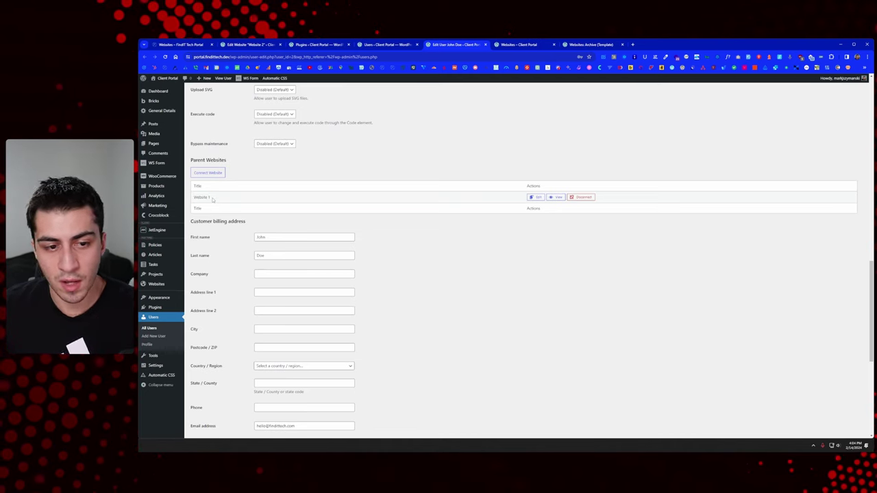
pyautogui.tripleClick(213, 199)
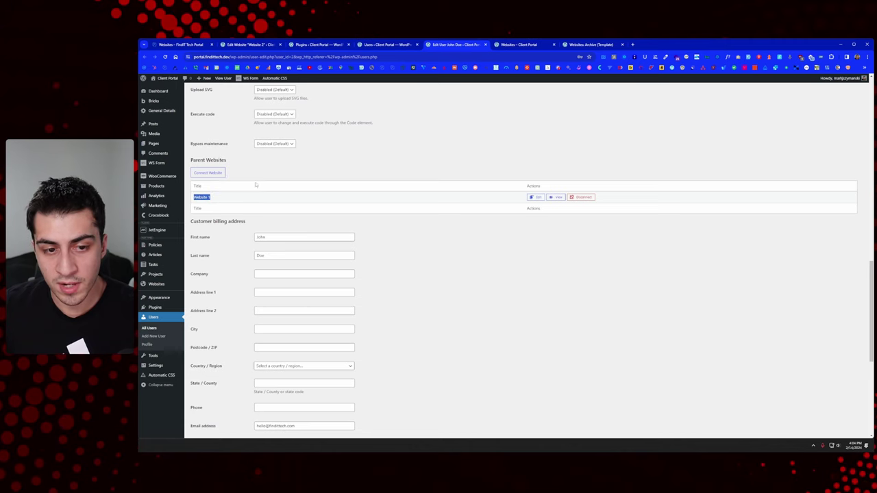
pyautogui.click(259, 185)
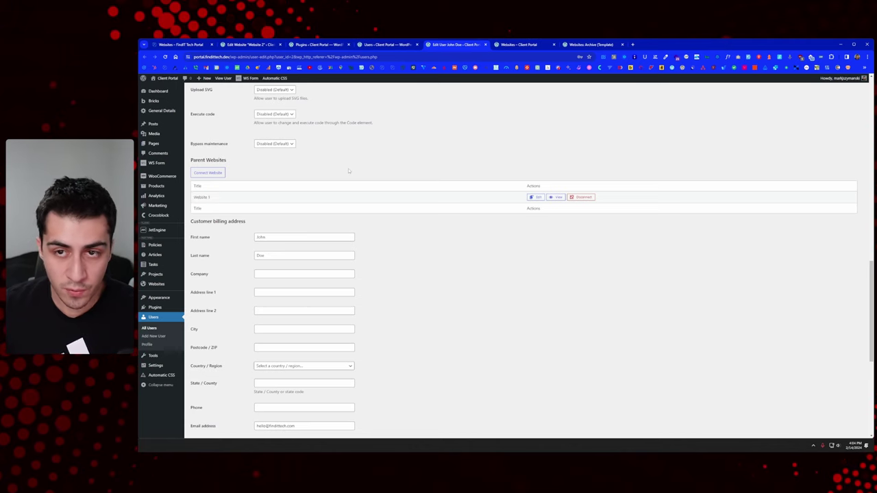
# Switch to the customer's account from the profile's User Switching option, in a new tab.
pyautogui.scroll(3, 384, 154)
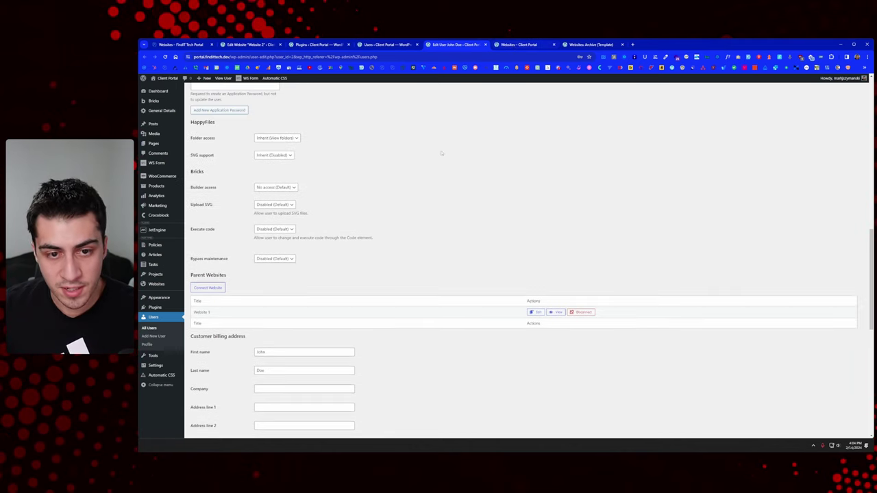
pyautogui.scroll(10, 441, 153)
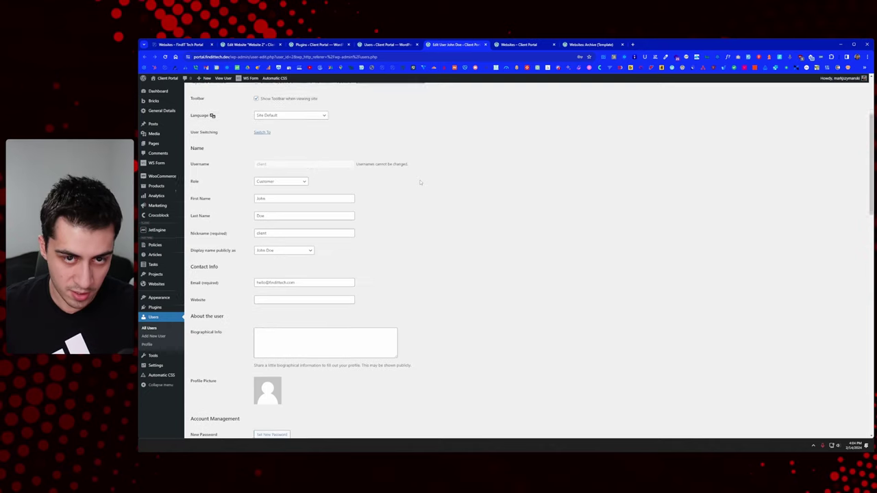
pyautogui.scroll(3, 420, 182)
pyautogui.scroll(-2, 275, 297)
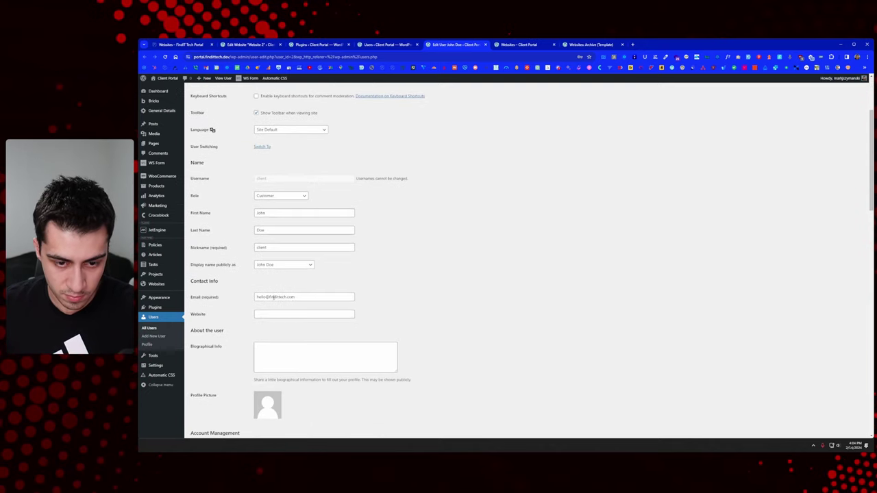
pyautogui.scroll(1, 300, 272)
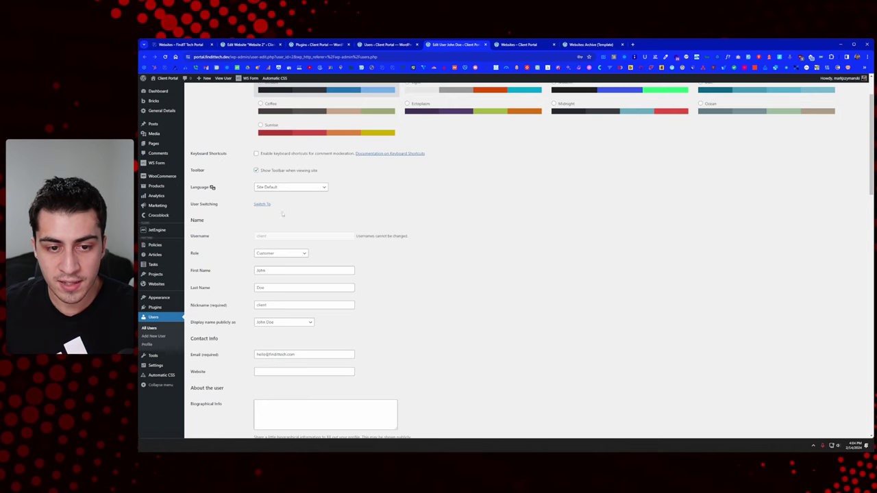
pyautogui.middleClick(262, 203)
pyautogui.click(499, 45)
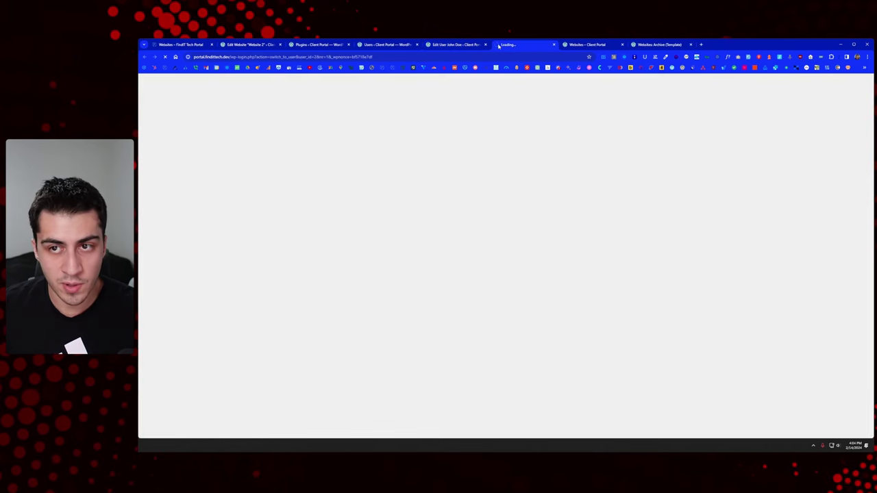
# Open the portal's front-end /websites page as the customer and check which website their own list shows.
pyautogui.click(243, 57)
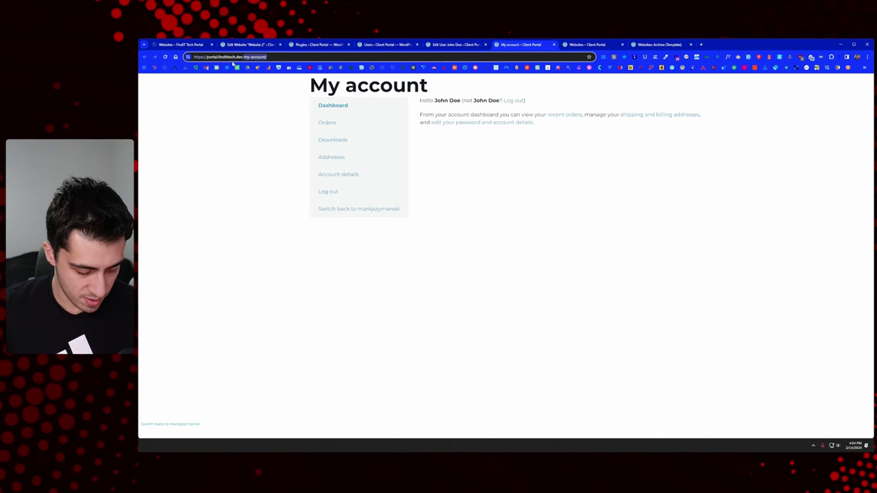
pyautogui.write('websites')
pyautogui.press('Return')
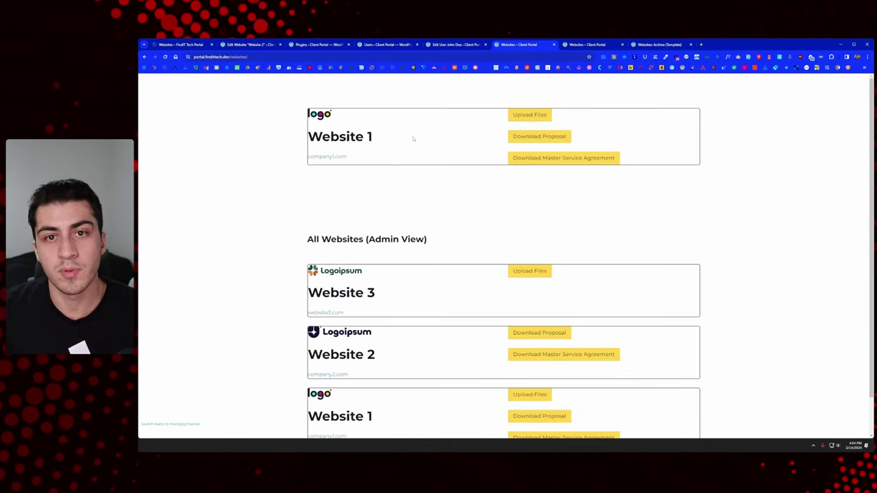
pyautogui.moveTo(373, 137); pyautogui.dragTo(293, 139)
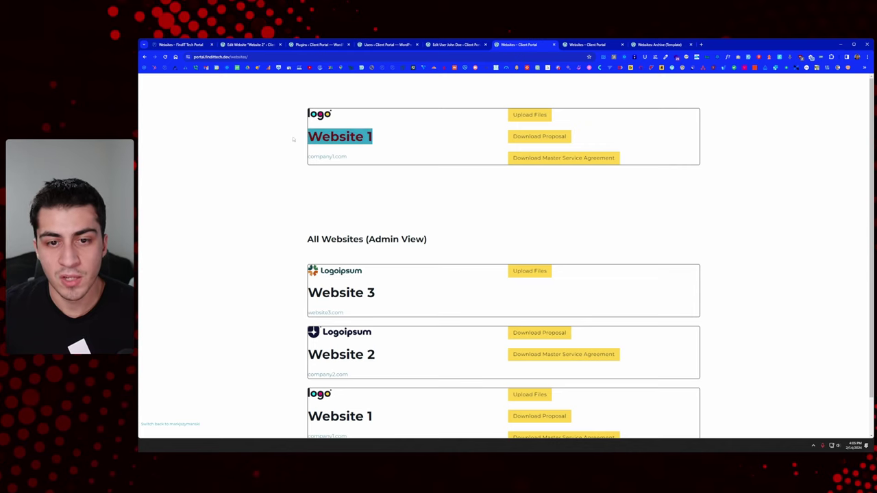
pyautogui.click(294, 139)
pyautogui.doubleClick(336, 137)
pyautogui.hotkey('shift', 'Right')
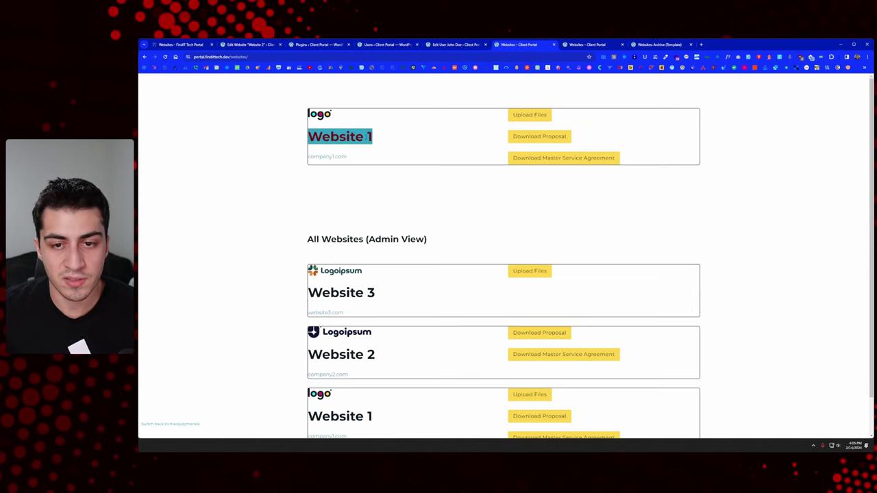
pyautogui.click(359, 157)
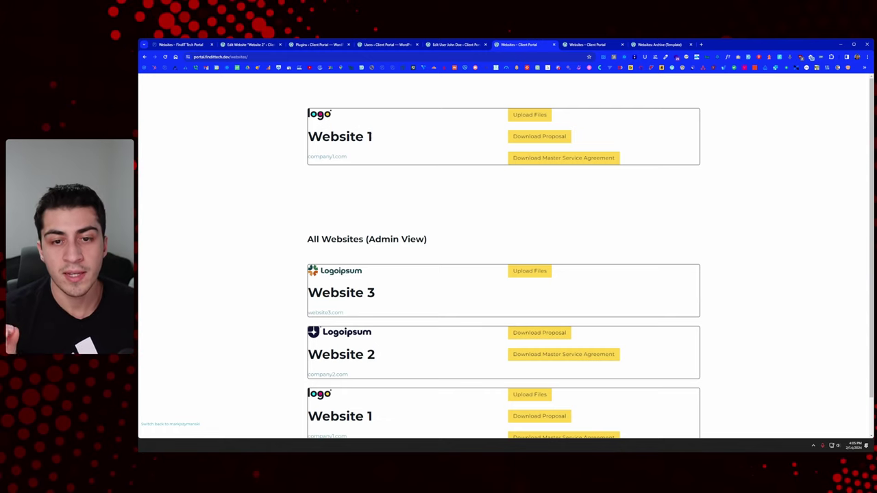
# Review the All Websites (Admin View) list as the customer and switch back to the administrator account.
pyautogui.scroll(-1, 380, 311)
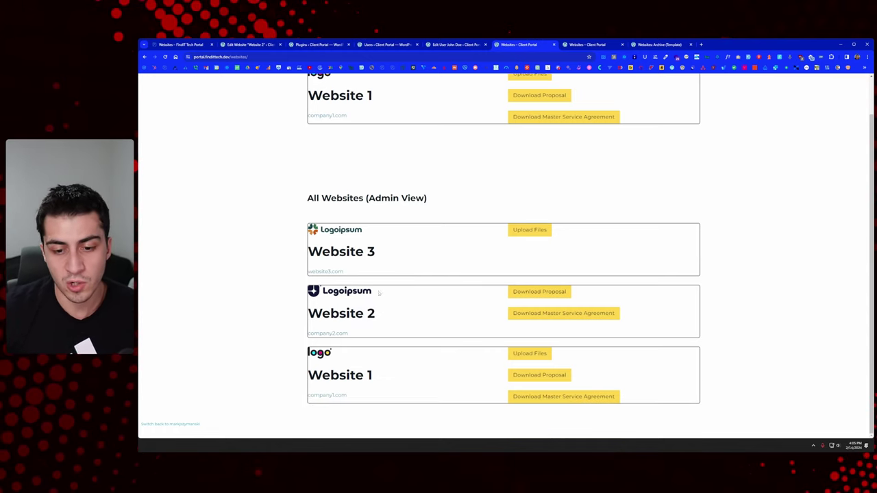
pyautogui.scroll(1, 390, 282)
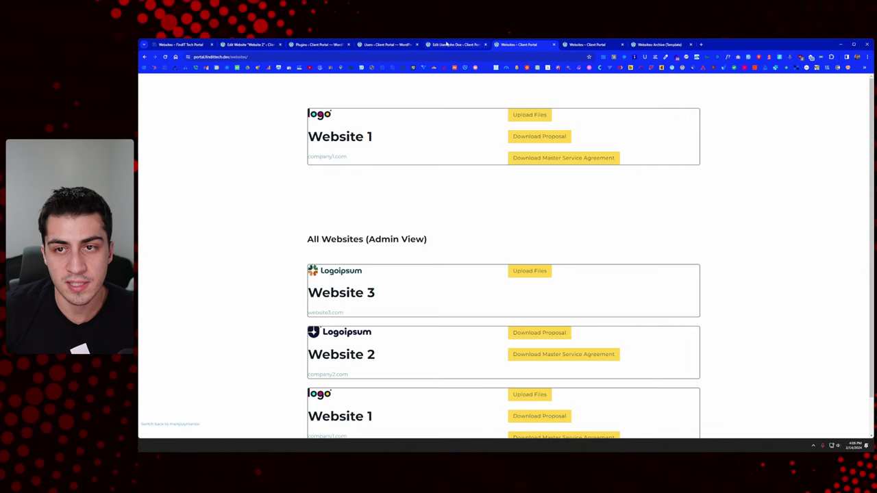
pyautogui.click(164, 424)
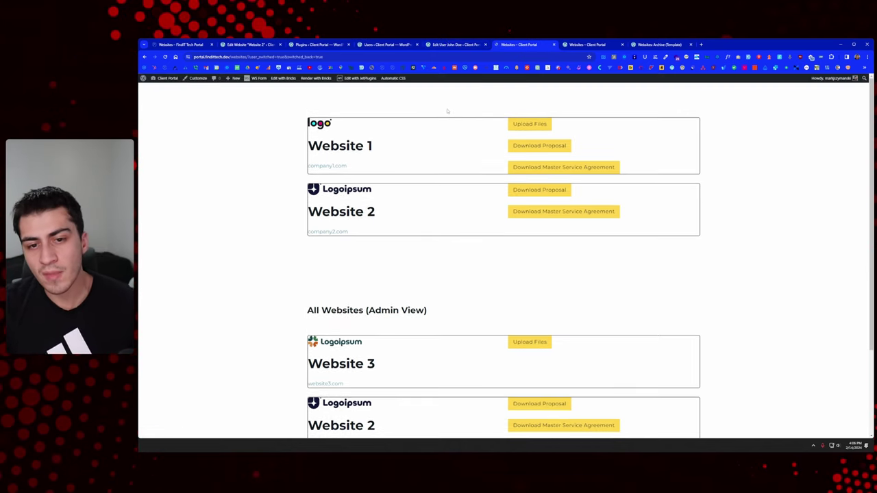
# Close the Website 2 editor, Plugins, customer profile and duplicate front-end Websites tabs, leaving the Websites Archive template open.
pyautogui.click(454, 44)
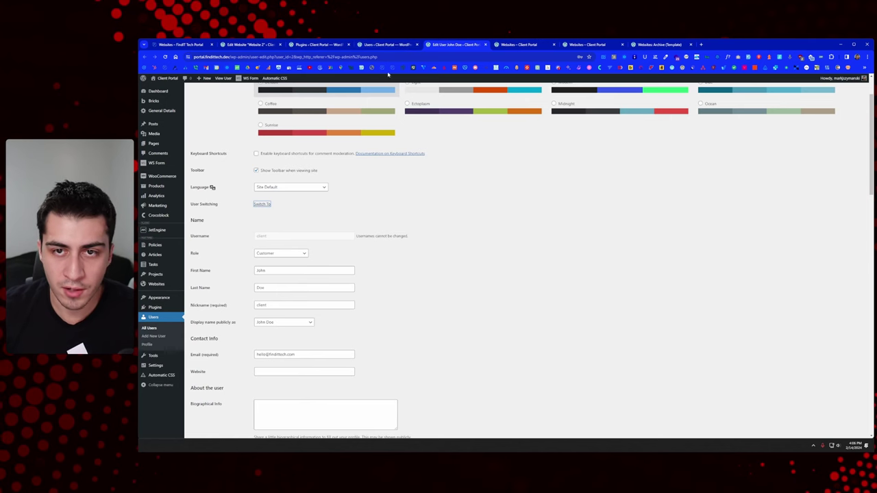
pyautogui.click(321, 45)
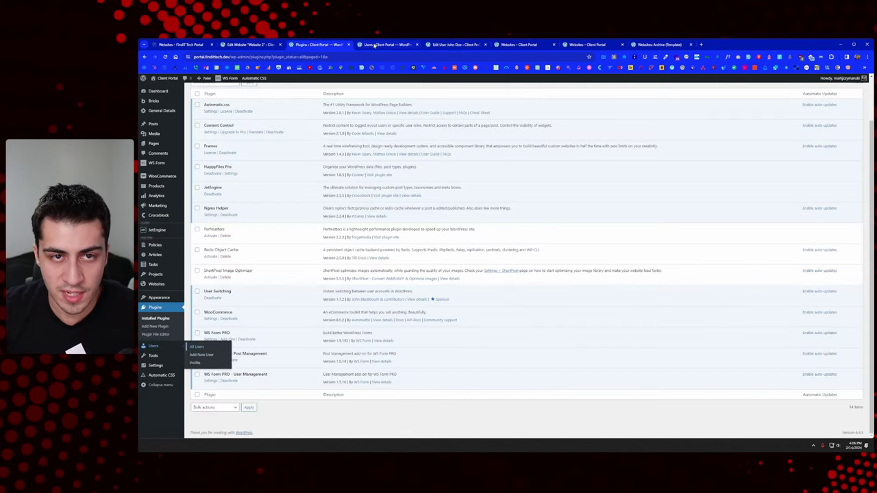
pyautogui.hotkey('ctrl', 'shift', 'Tab')
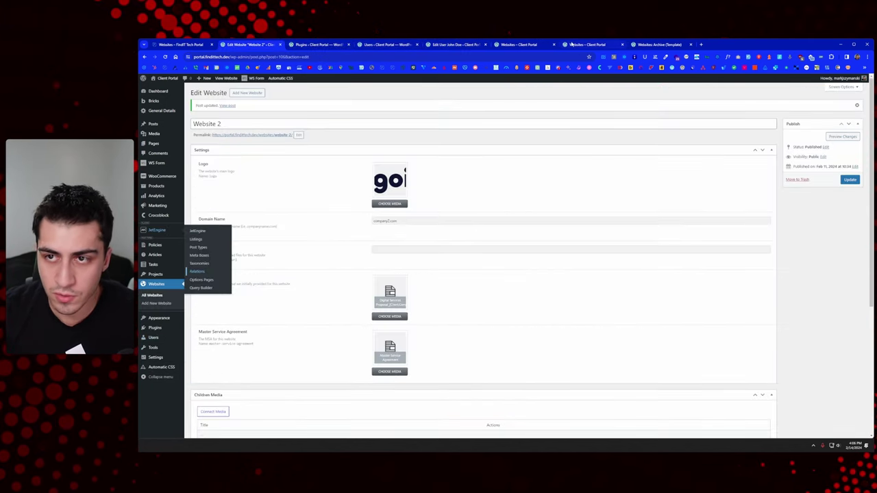
pyautogui.click(588, 46)
pyautogui.hotkey('ctrl', '2')
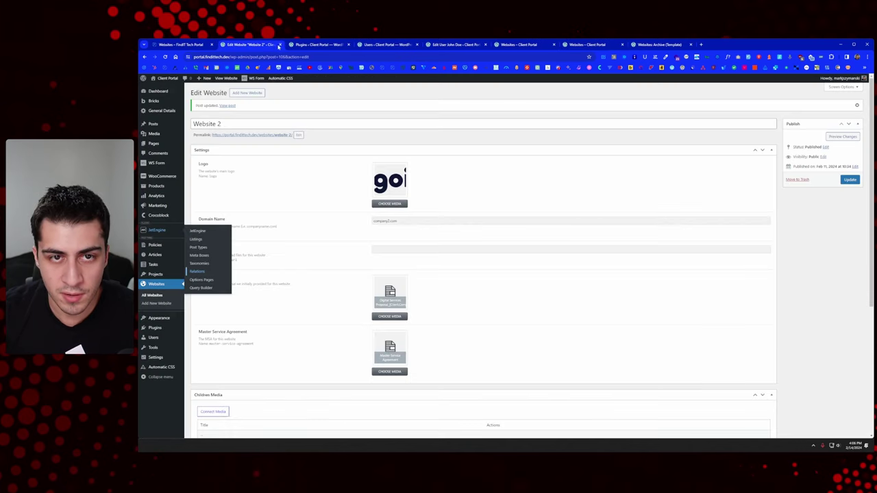
pyautogui.hotkey('ctrl', 'w')
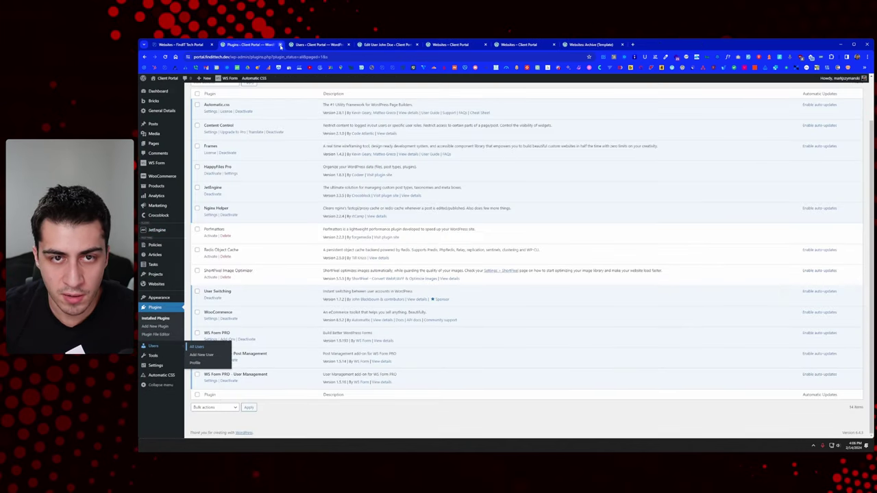
pyautogui.click(280, 45)
pyautogui.click(318, 44)
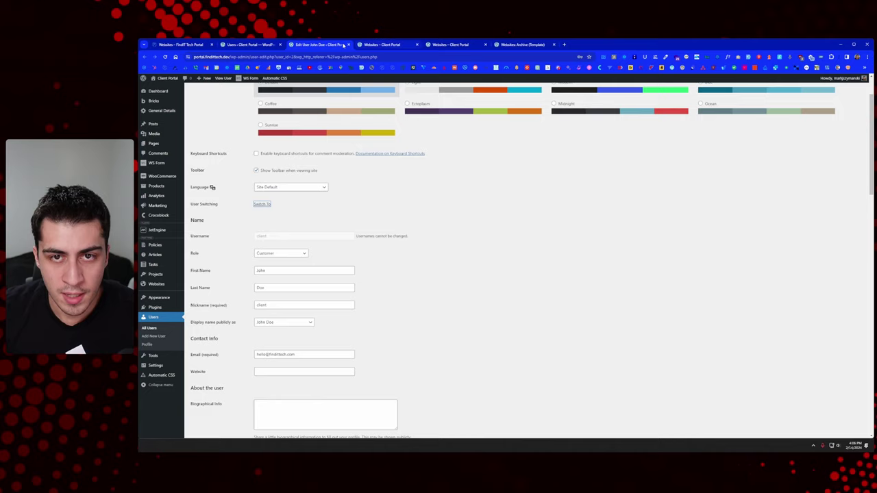
pyautogui.click(347, 44)
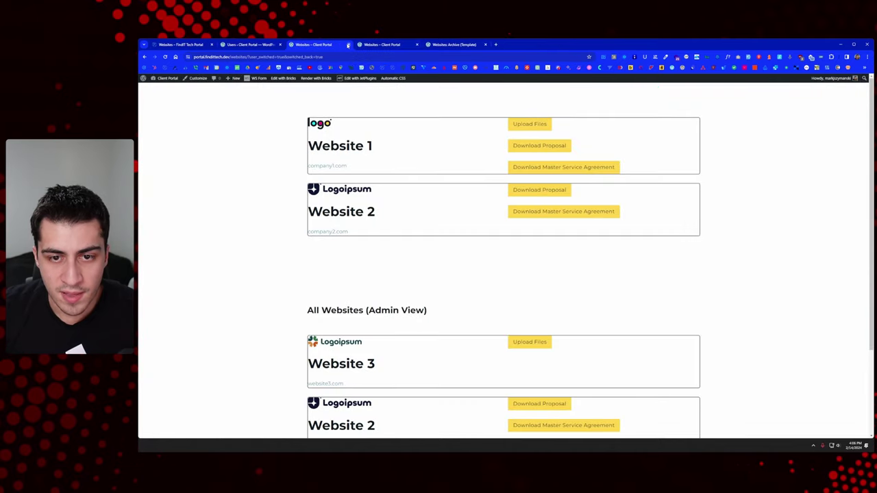
pyautogui.click(388, 44)
pyautogui.click(417, 45)
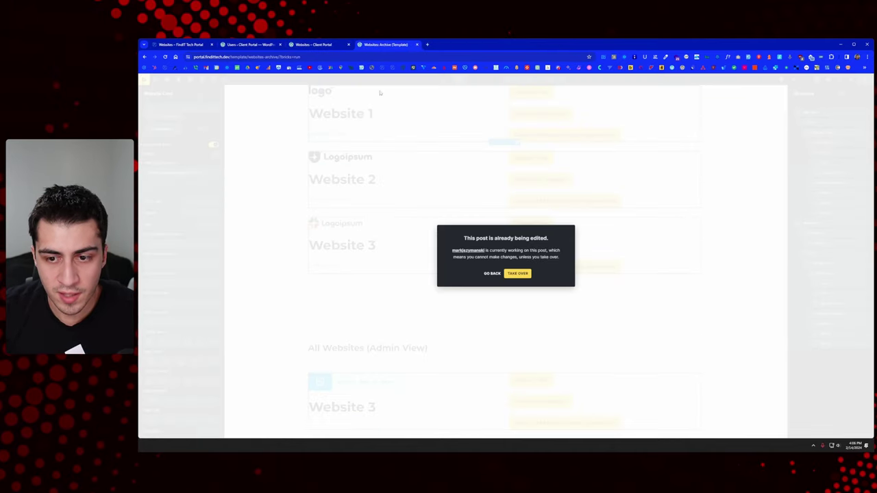
# Take over editing of the Websites Archive template in the Bricks builder.
pyautogui.click(513, 276)
pyautogui.scroll(1, 385, 208)
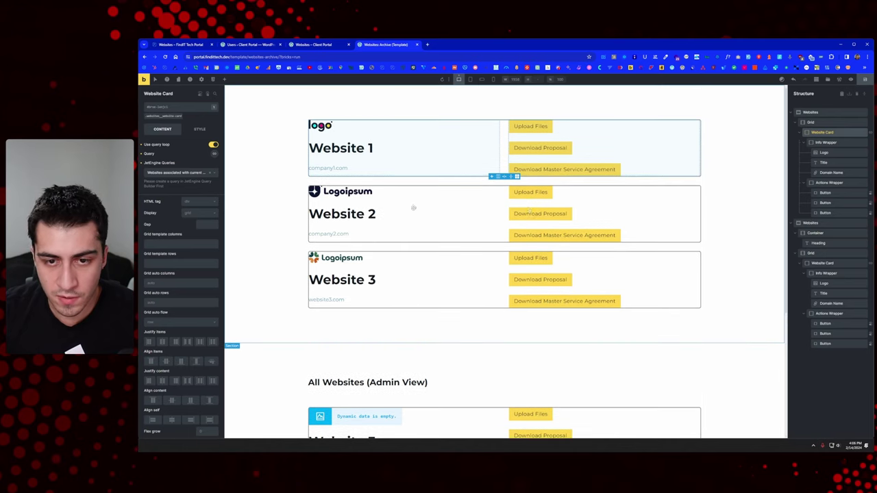
pyautogui.scroll(-1, 480, 206)
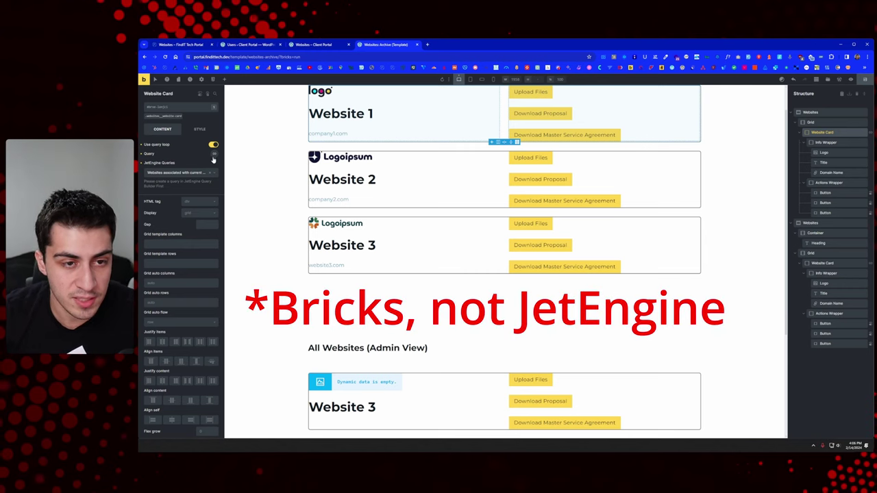
# Set the no-results text of the first Website Card's query loop to "YOu don't have any websites yet!" and save the template.
pyautogui.click(168, 116)
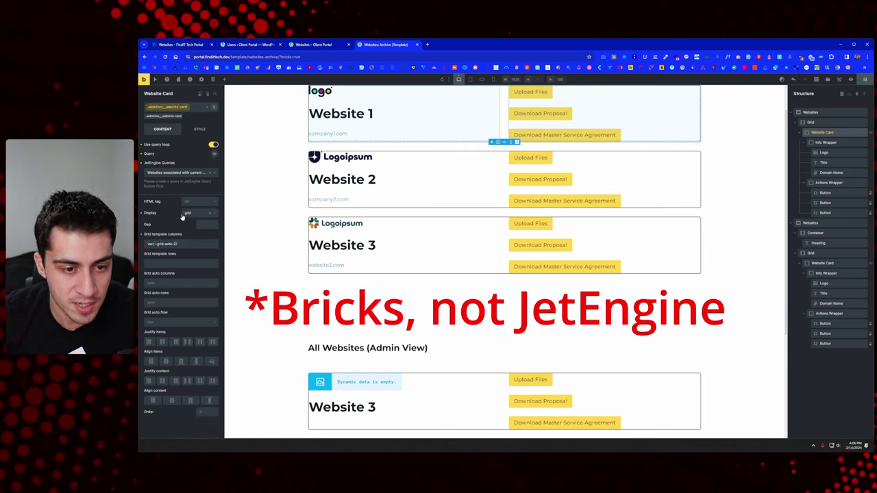
pyautogui.click(214, 155)
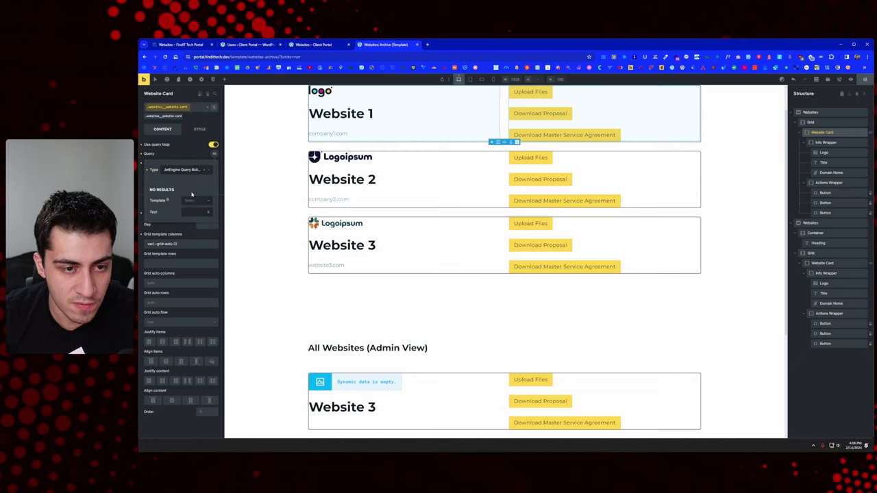
pyautogui.click(184, 211)
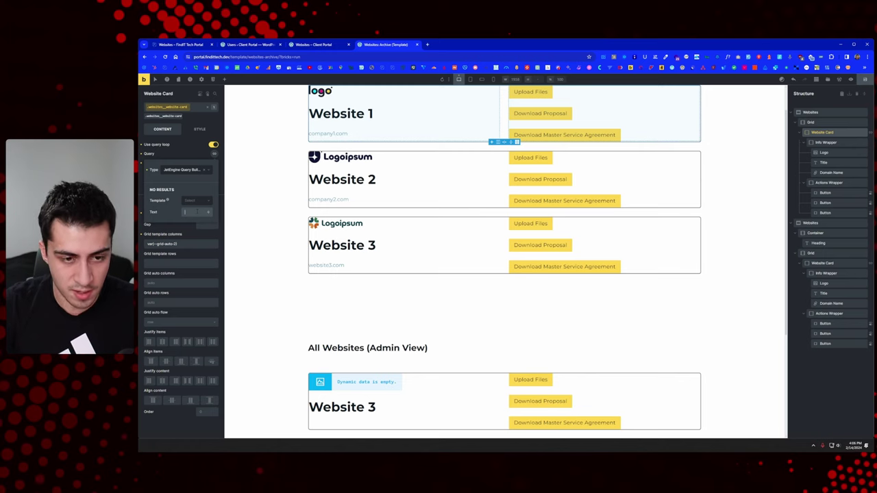
pyautogui.write('You have no website')
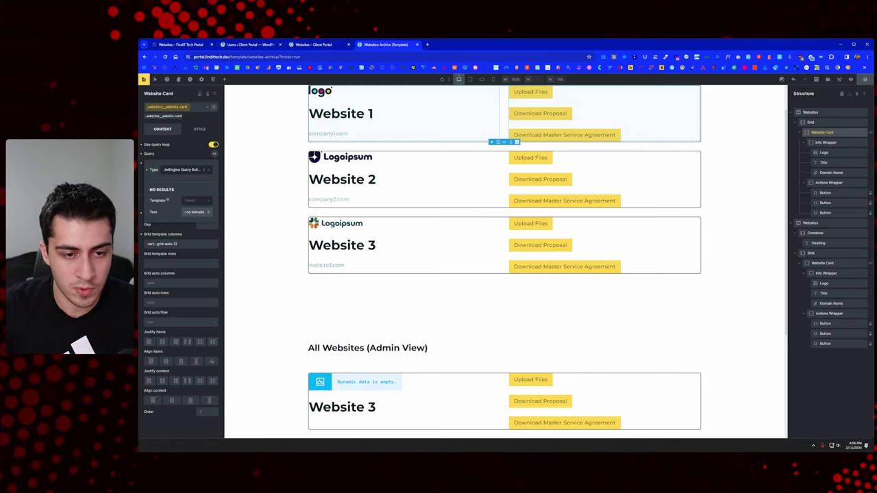
pyautogui.hotkey('ctrl', 'a')
pyautogui.press('BackSpace')
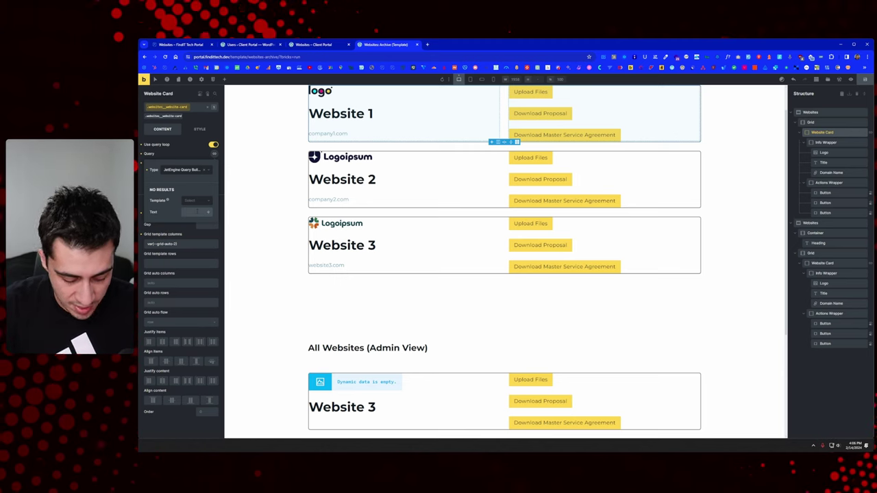
pyautogui.write("You don'")
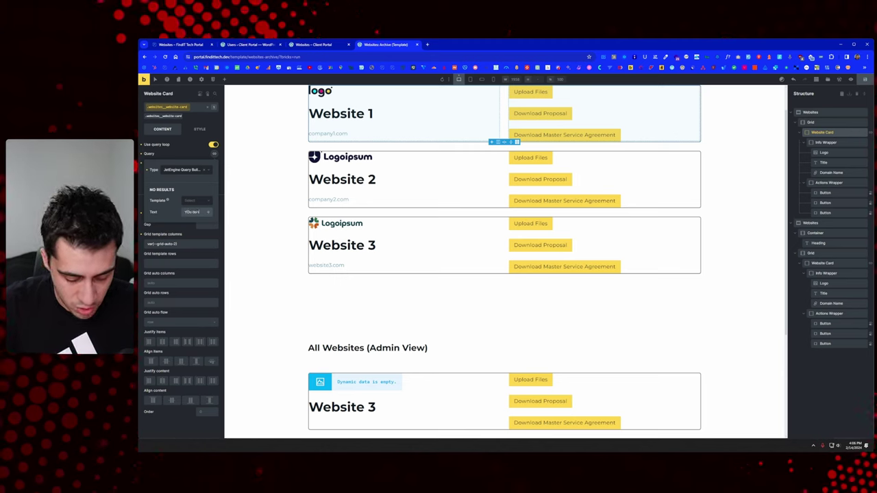
pyautogui.write('t have any')
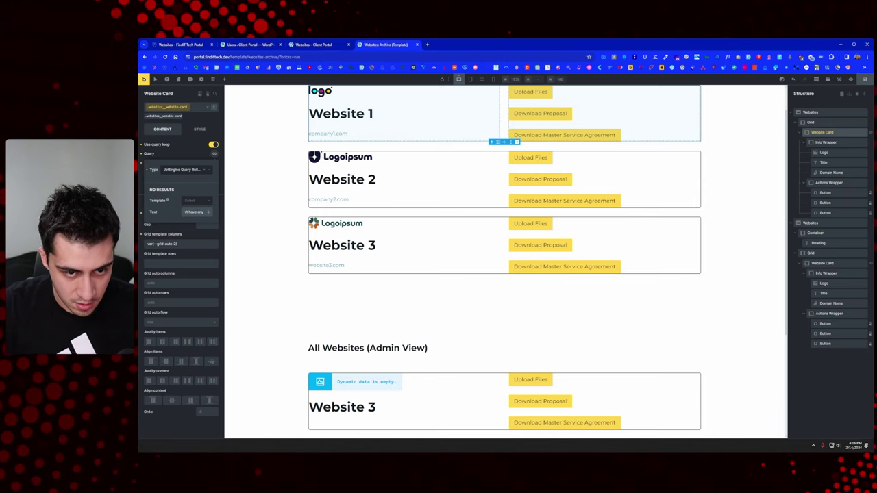
pyautogui.write(' websites yet')
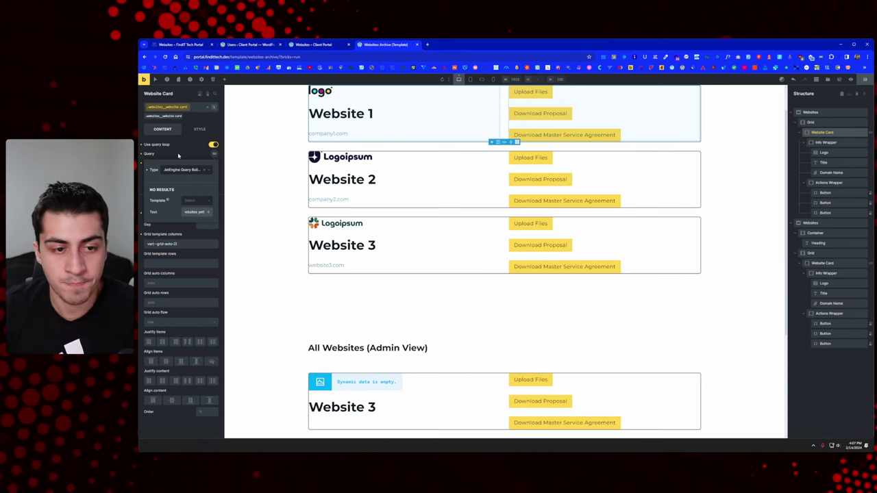
pyautogui.click(827, 103)
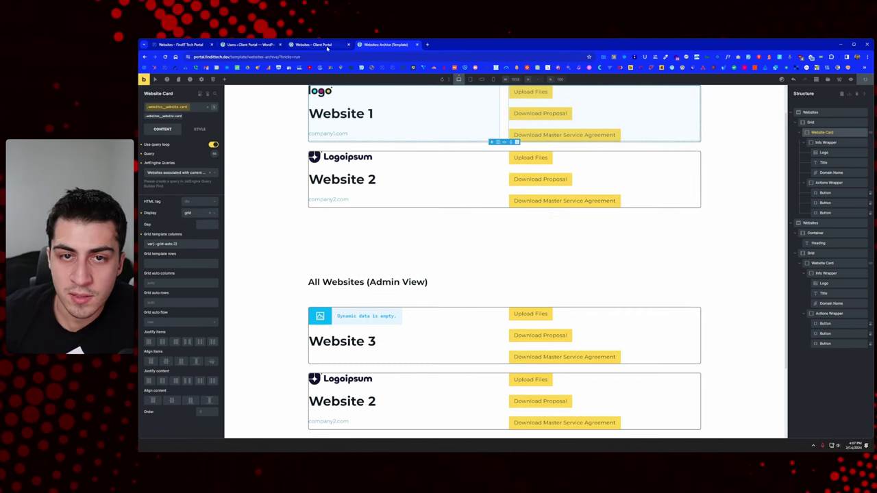
# Open the first customer's user profile and disconnect Website 1 from its Parent Websites.
pyautogui.click(247, 44)
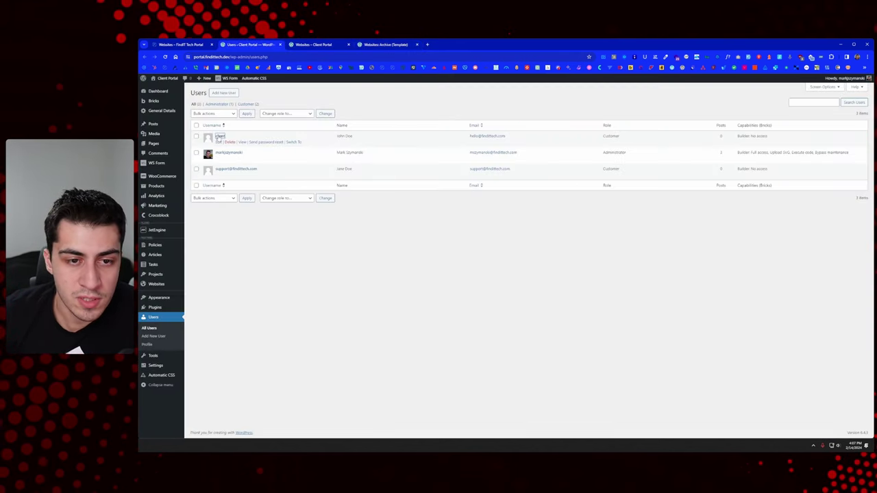
pyautogui.click(220, 137)
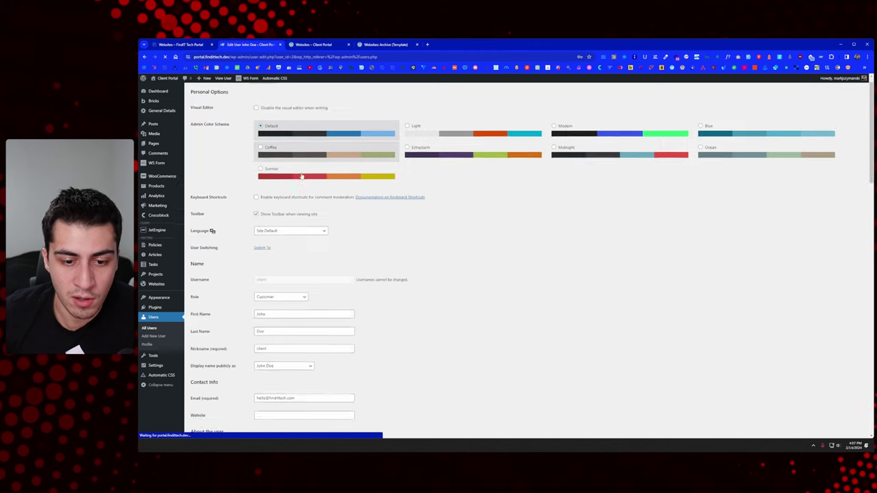
pyautogui.scroll(-3, 247, 213)
pyautogui.scroll(-20, 248, 213)
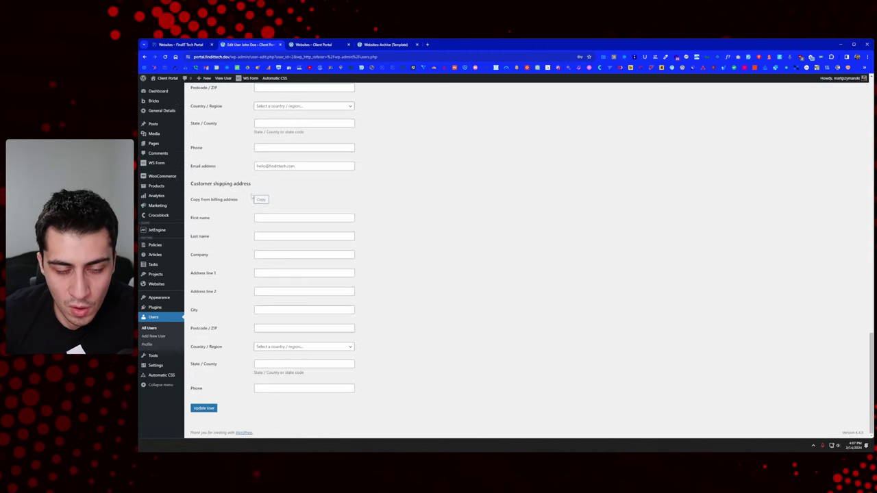
pyautogui.scroll(4, 253, 197)
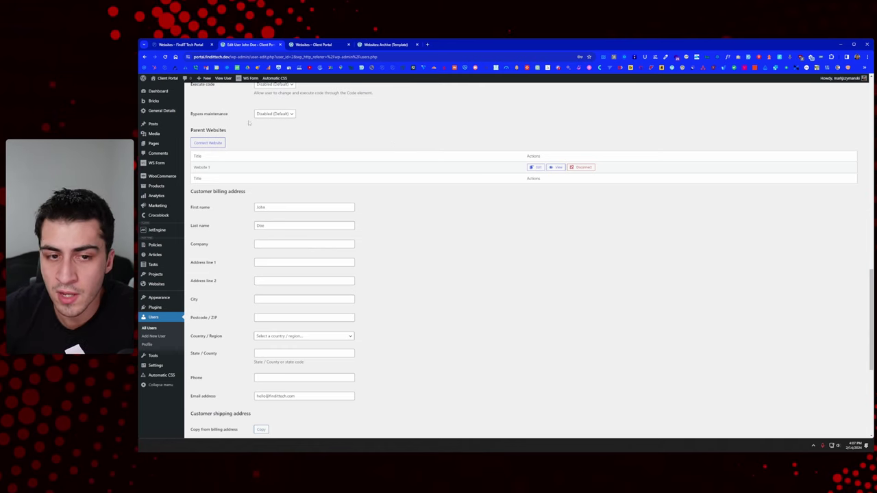
pyautogui.click(580, 168)
pyautogui.click(578, 160)
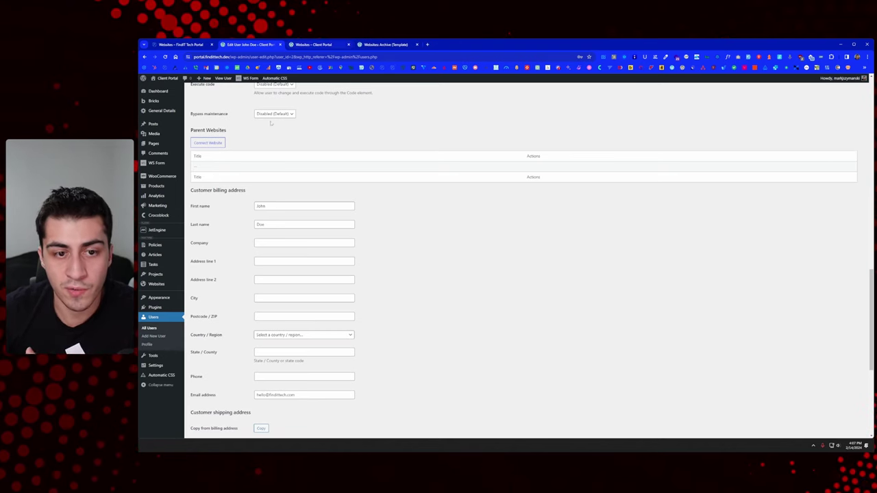
# Switch to that customer's account in a new tab and open the portal's /websites page.
pyautogui.click(267, 261)
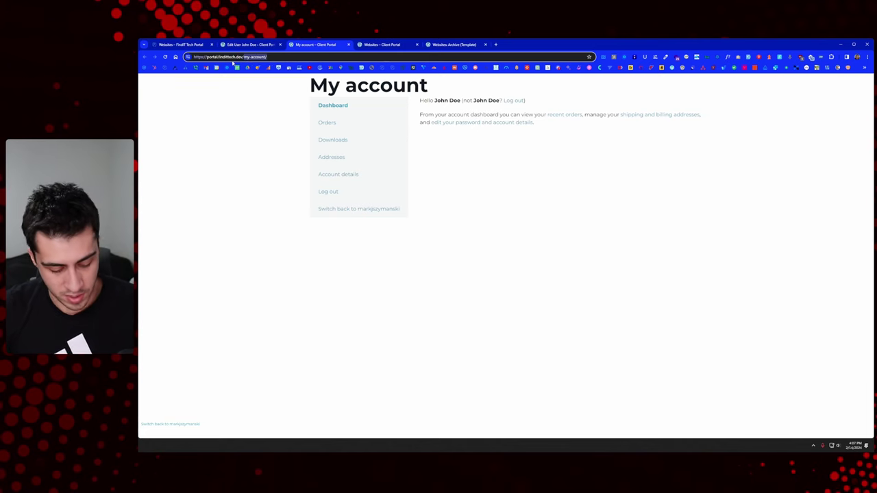
pyautogui.write('websites')
pyautogui.press('Return')
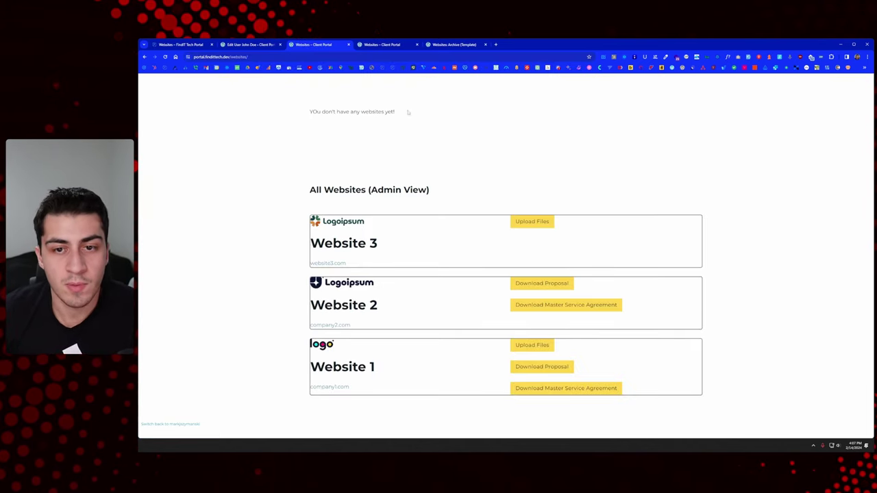
# Examine the no-results message and the All Websites (Admin View) section as the customer sees them.
pyautogui.moveTo(408, 112); pyautogui.dragTo(294, 113)
pyautogui.click(322, 115)
pyautogui.doubleClick(329, 112)
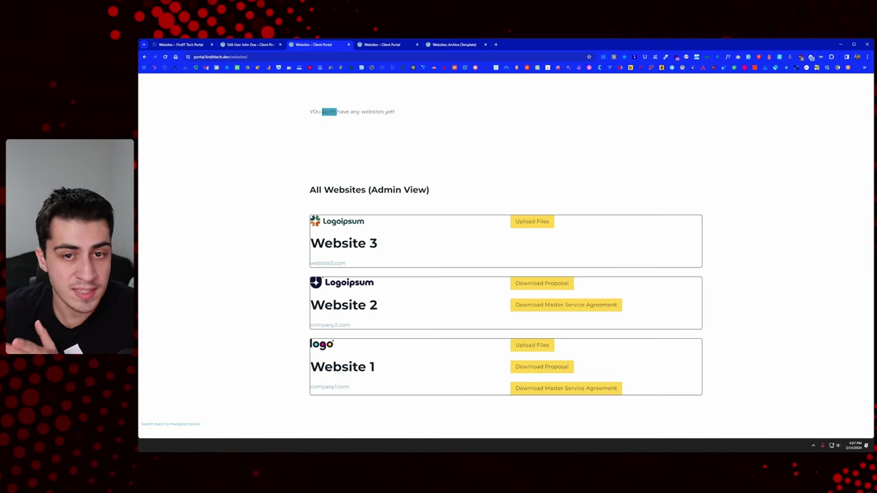
pyautogui.click(329, 112)
pyautogui.click(322, 111)
pyautogui.doubleClick(315, 111)
pyautogui.moveTo(407, 114); pyautogui.dragTo(288, 116)
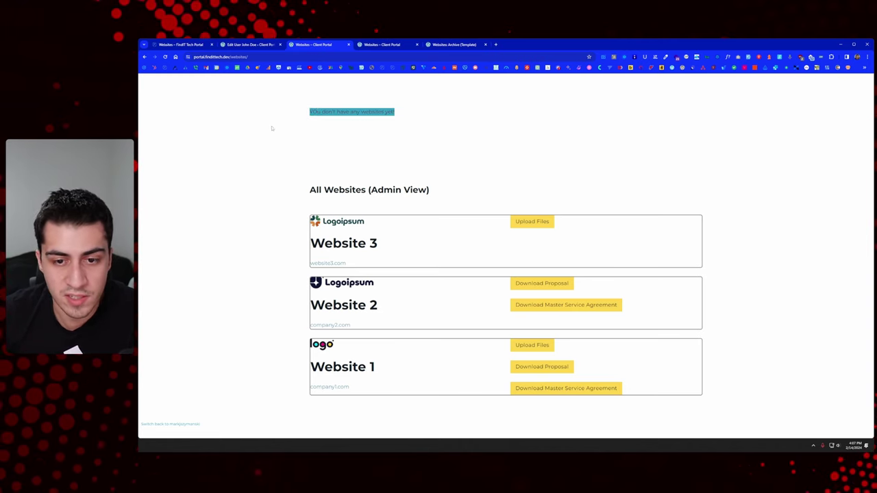
pyautogui.click(268, 139)
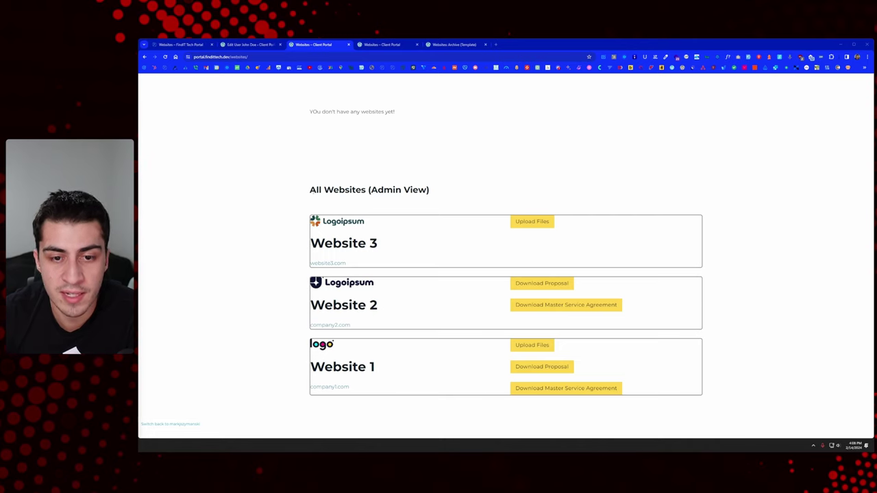
pyautogui.moveTo(310, 190); pyautogui.dragTo(750, 432)
pyautogui.click(743, 374)
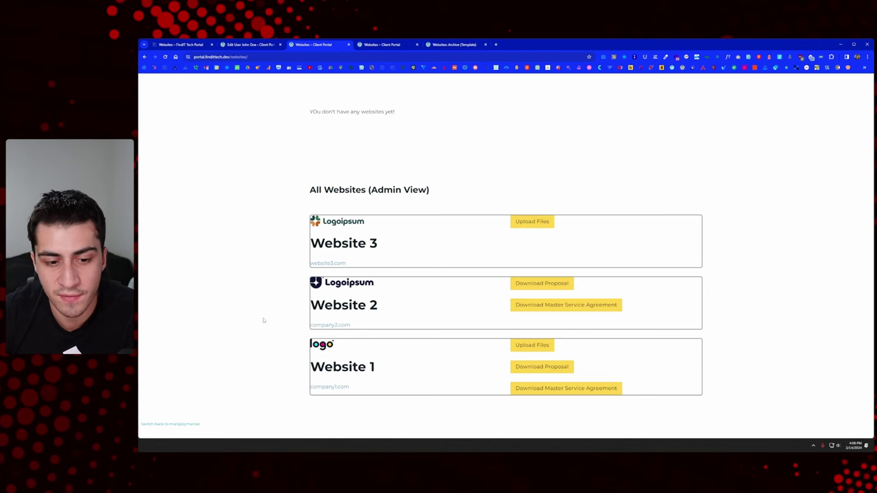
# Switch back to the administrator account and return to the Websites Archive template in the builder.
pyautogui.click(171, 423)
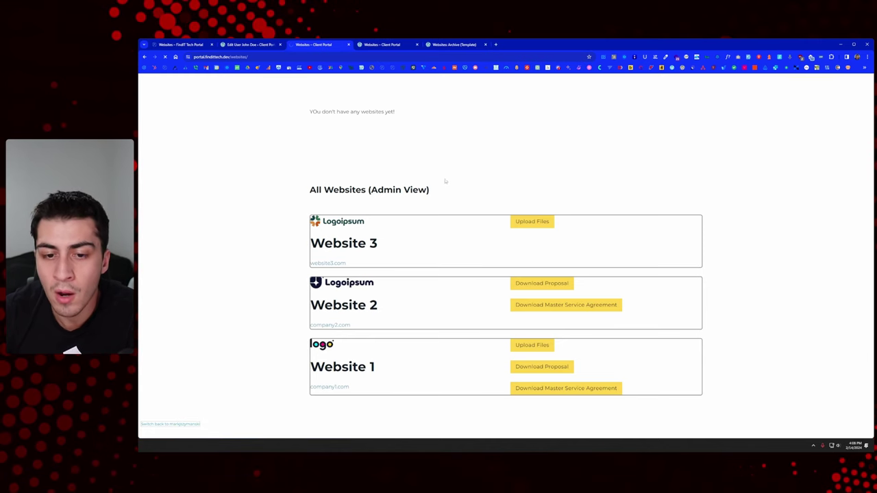
pyautogui.click(452, 45)
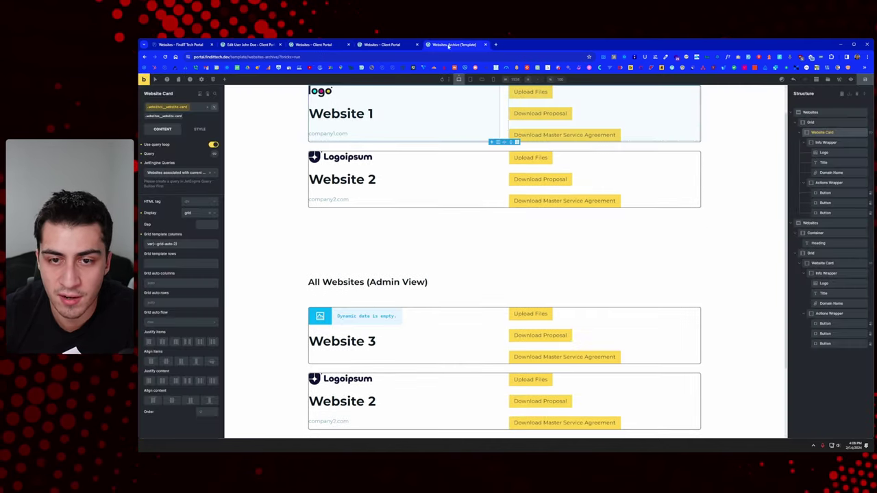
pyautogui.scroll(-1, 411, 233)
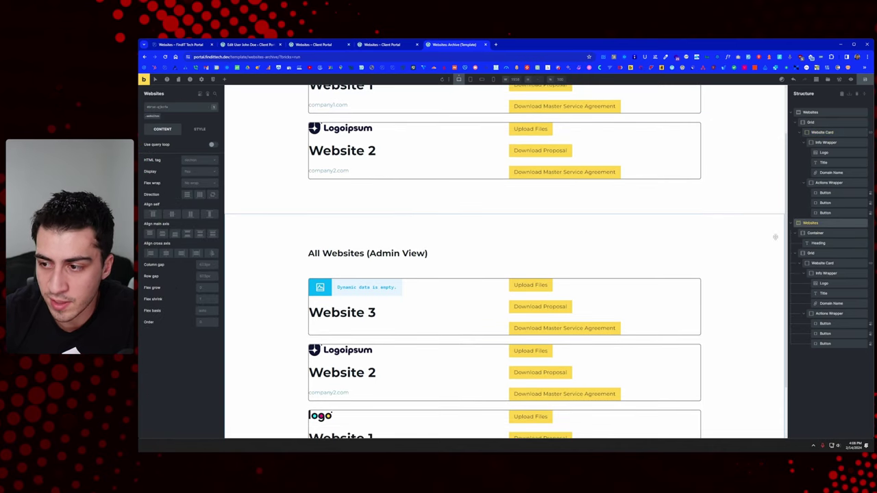
# Add a display condition to the All Websites (Admin View) section so that User role is Administrator, and save the template.
pyautogui.click(822, 222)
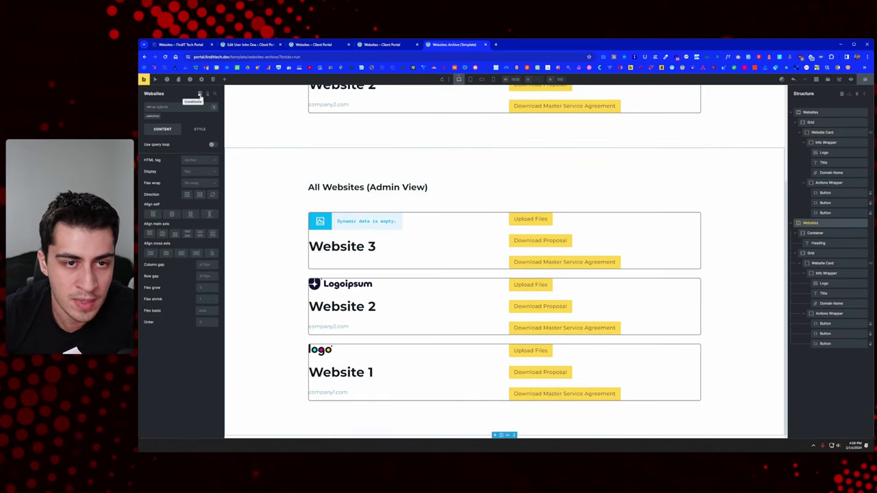
pyautogui.click(199, 95)
pyautogui.click(181, 143)
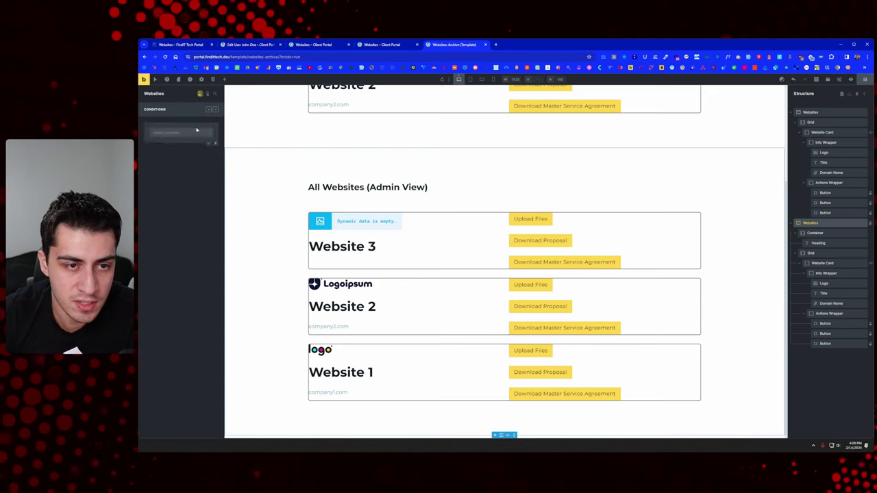
pyautogui.click(192, 135)
pyautogui.scroll(-3, 178, 170)
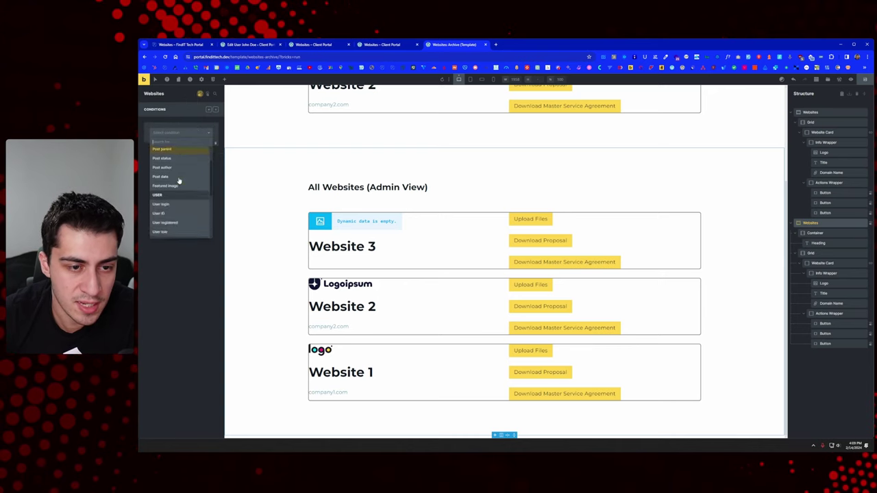
pyautogui.click(180, 202)
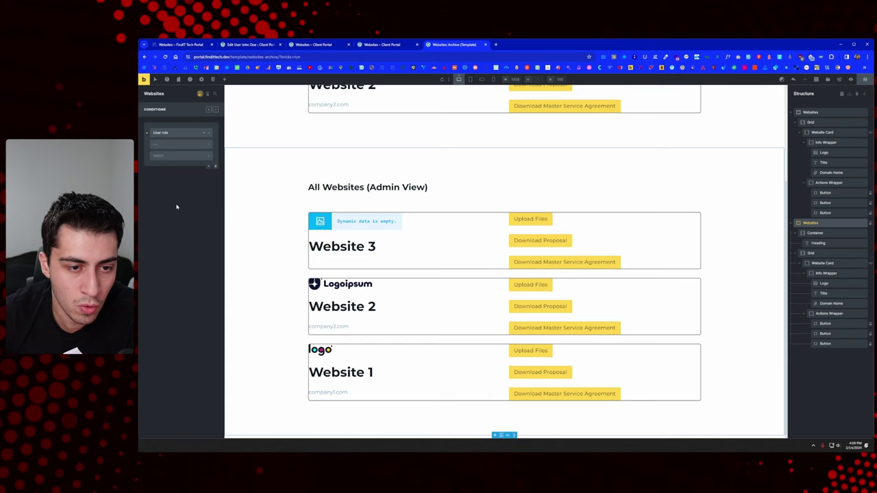
pyautogui.click(184, 150)
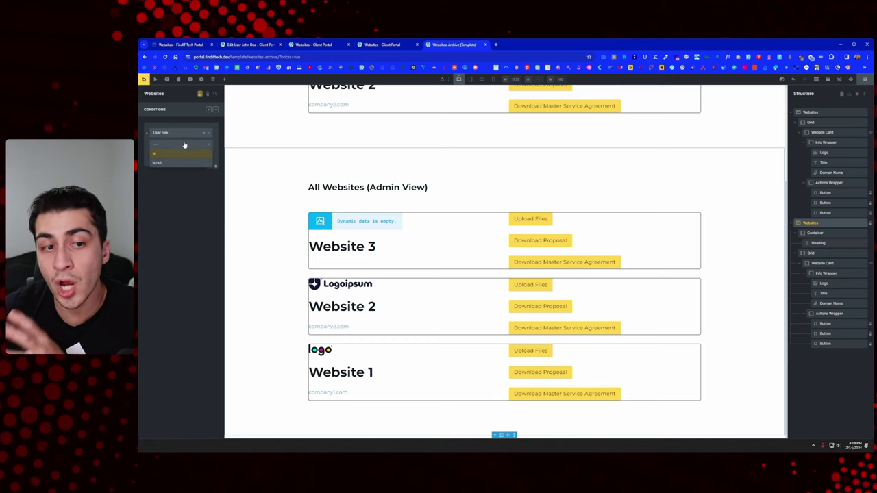
pyautogui.click(182, 154)
pyautogui.click(180, 155)
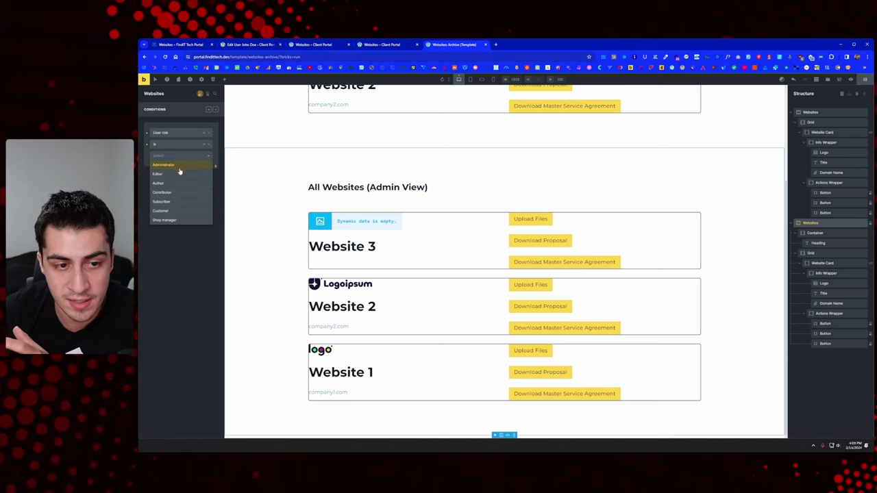
pyautogui.click(180, 168)
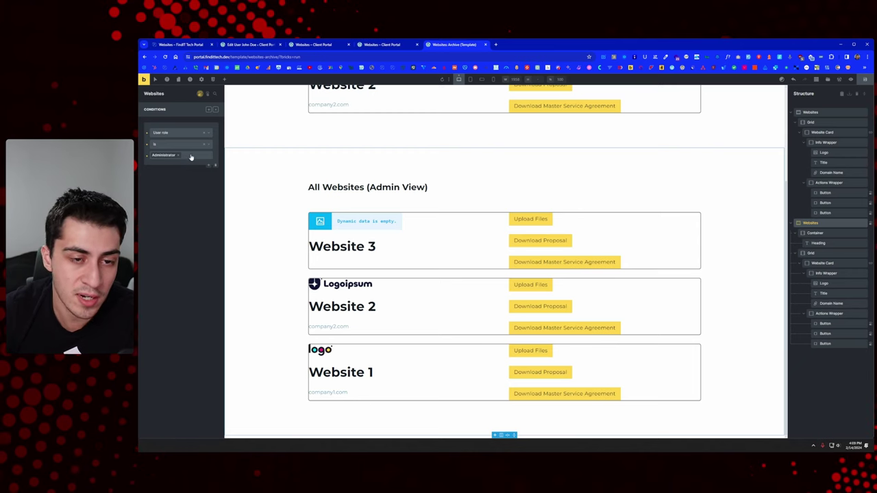
pyautogui.click(190, 156)
pyautogui.click(193, 159)
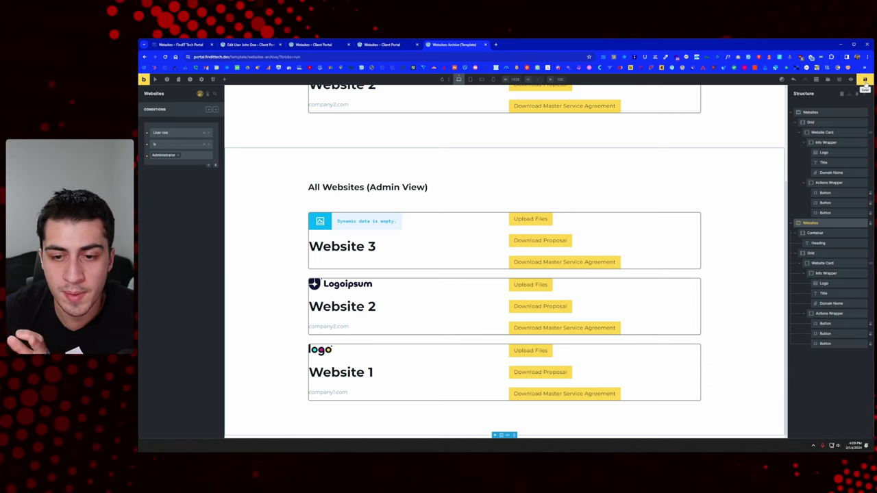
pyautogui.click(864, 80)
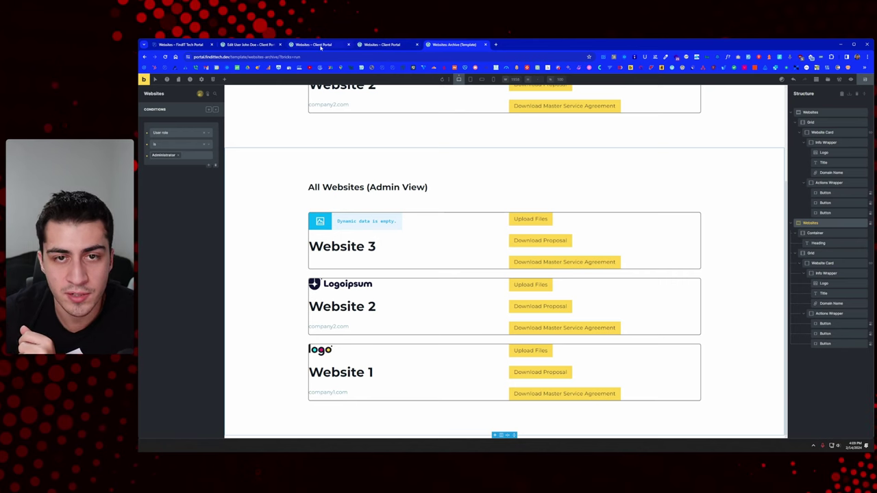
# Switch to the customer's account in a new tab from the user's edit page and open the portal's /websites page.
pyautogui.click(227, 48)
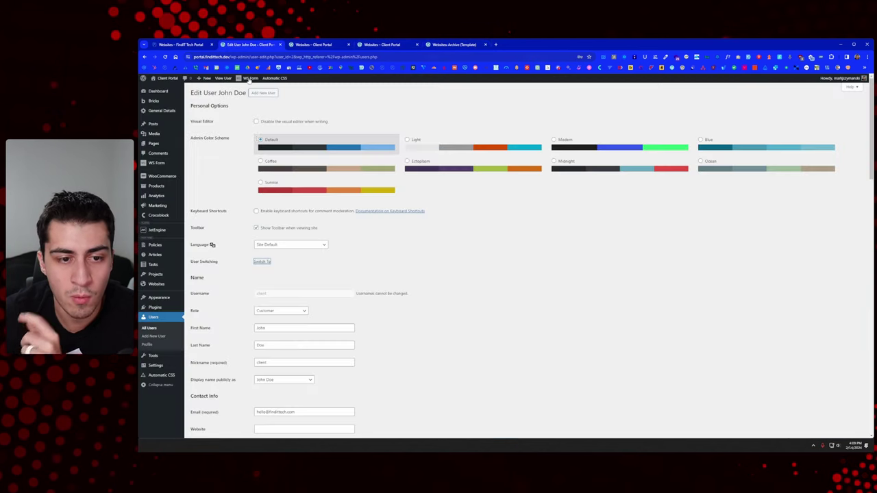
pyautogui.middleClick(263, 263)
pyautogui.click(325, 46)
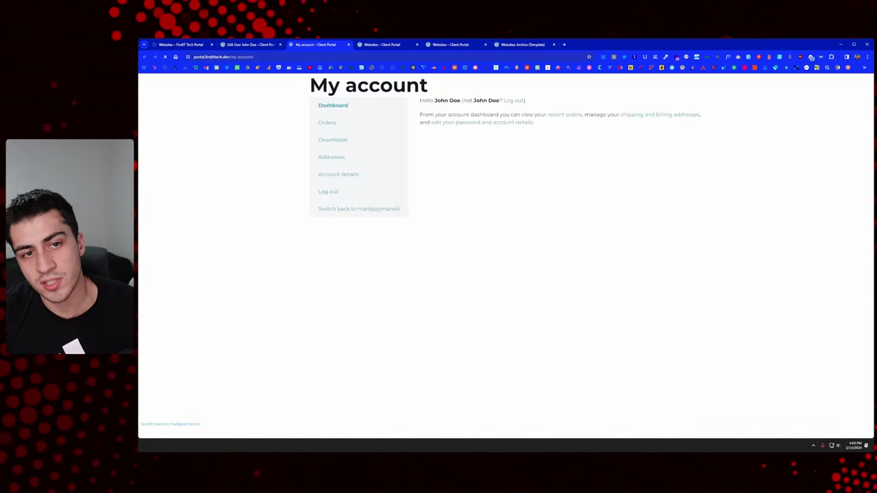
pyautogui.click(245, 58)
pyautogui.press('BackSpace')
pyautogui.press('BackSpace')
pyautogui.press('BackSpace')
pyautogui.press('BackSpace')
pyautogui.press('BackSpace')
pyautogui.press('BackSpace')
pyautogui.press('BackSpace')
pyautogui.press('BackSpace')
pyautogui.press('BackSpace')
pyautogui.press('BackSpace')
pyautogui.press('BackSpace')
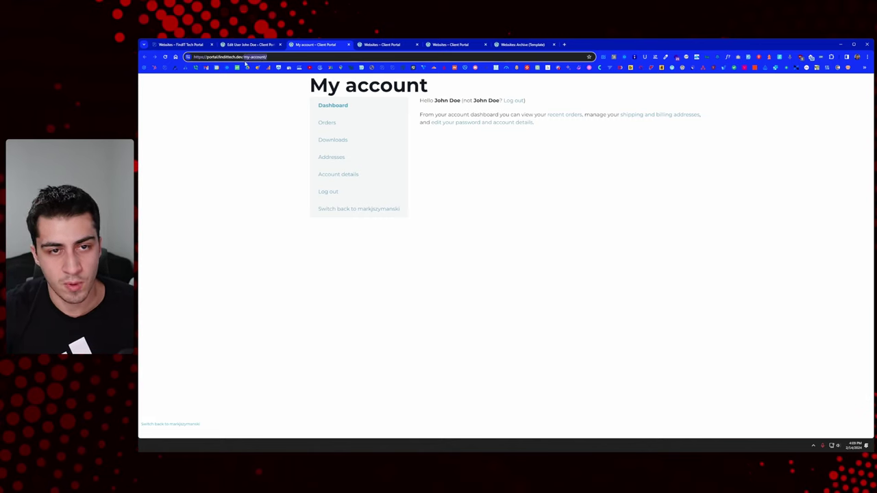
pyautogui.write('we')
pyautogui.press('Return')
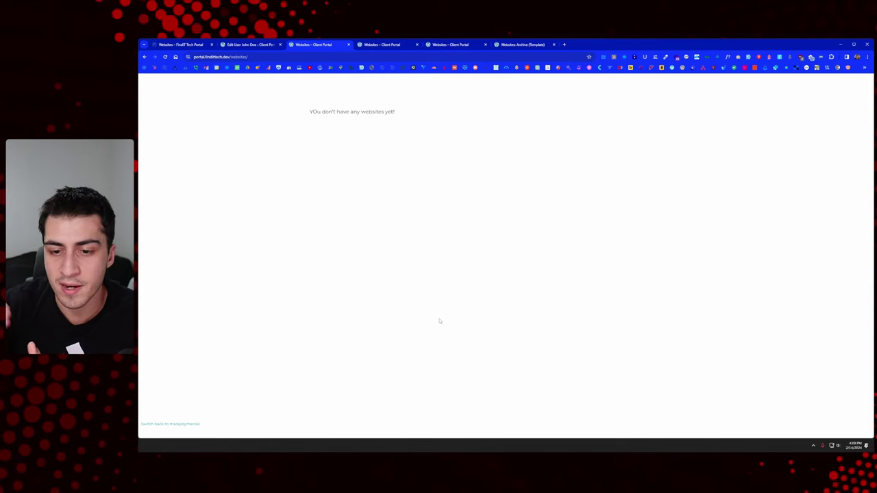
# Inspect the markup of the customer's websites page in an undocked DevTools window to check for the admin-only section.
pyautogui.rightClick(392, 373)
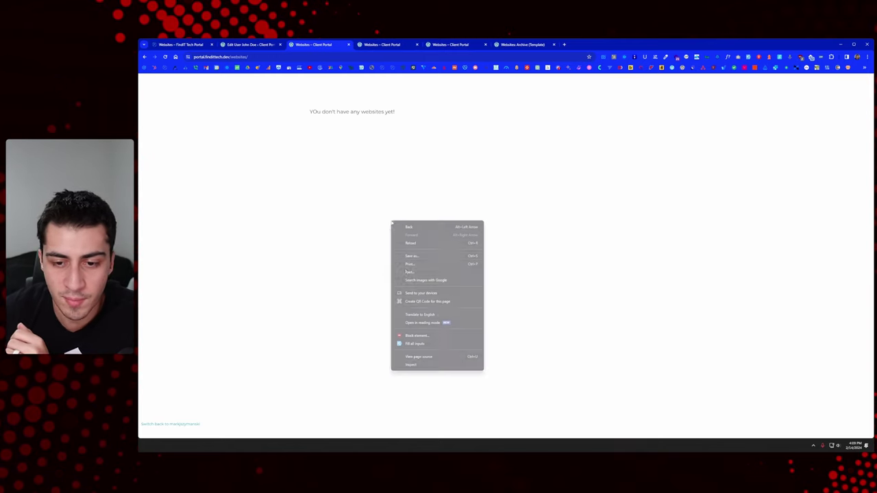
pyautogui.click(420, 363)
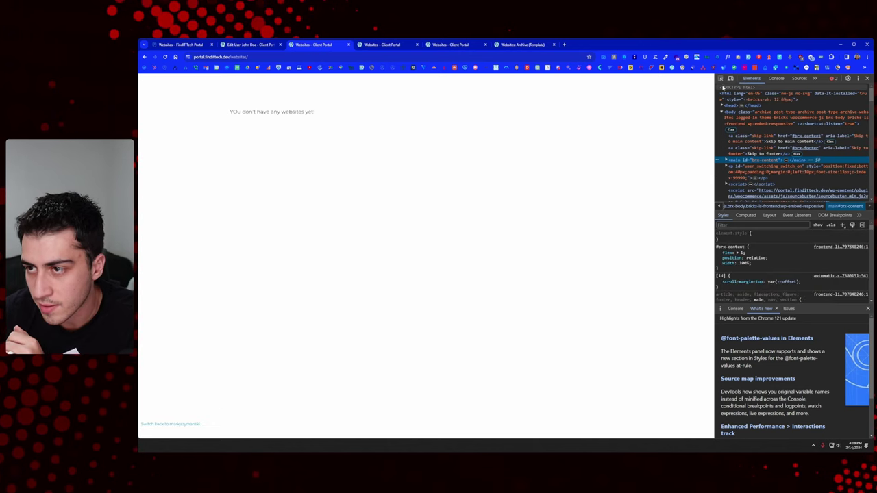
pyautogui.click(720, 78)
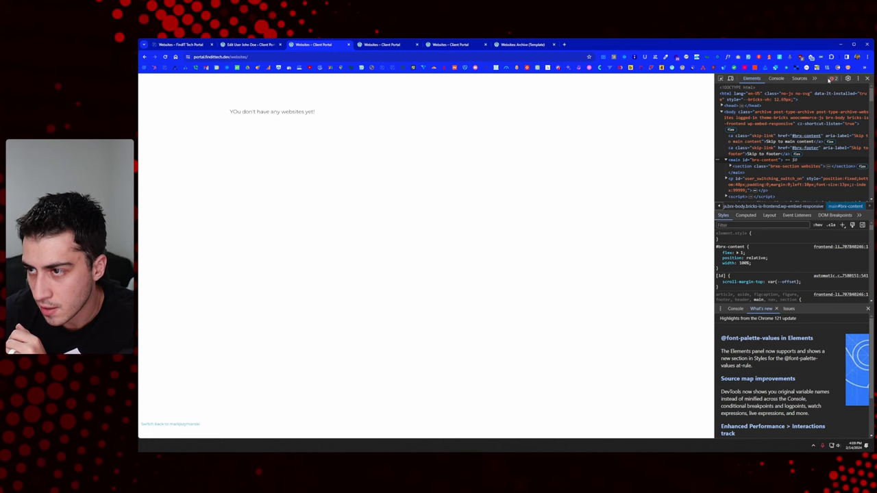
pyautogui.click(857, 78)
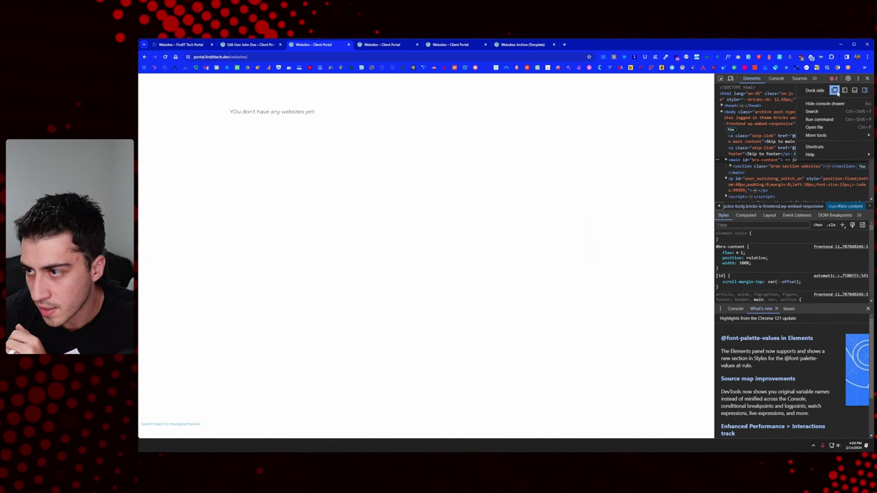
pyautogui.click(834, 90)
pyautogui.scroll(-6, 384, 219)
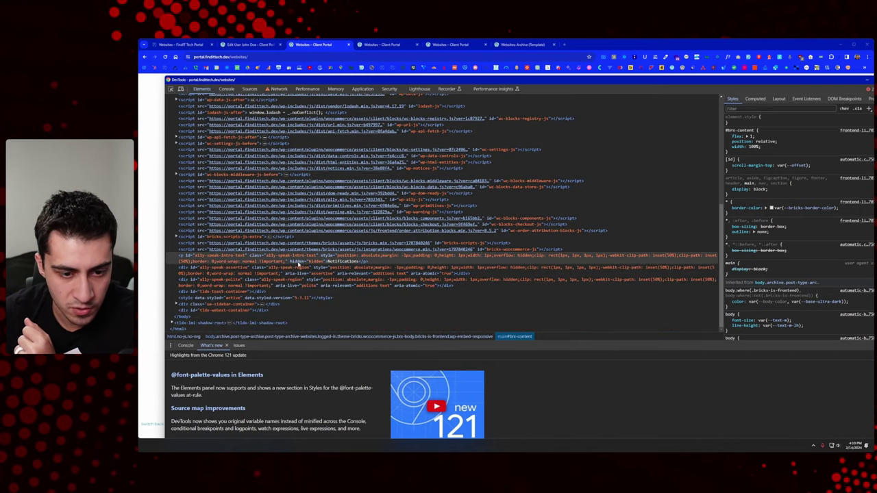
pyautogui.scroll(6, 274, 280)
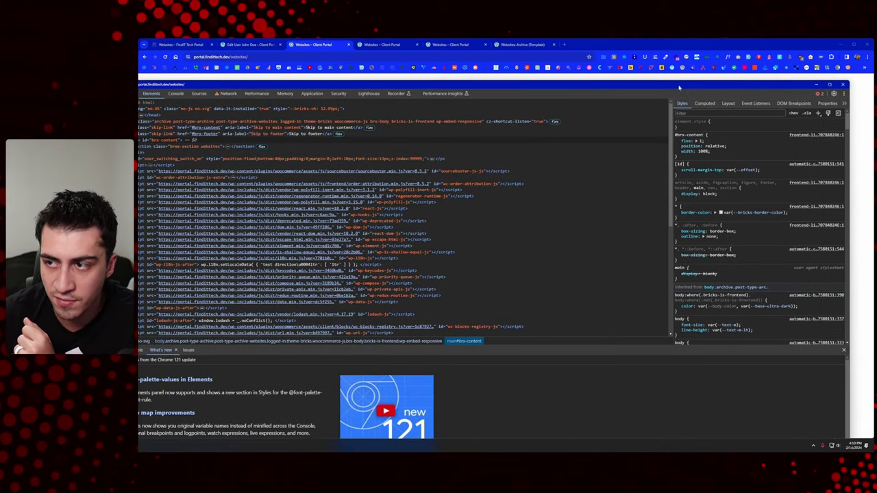
pyautogui.click(859, 84)
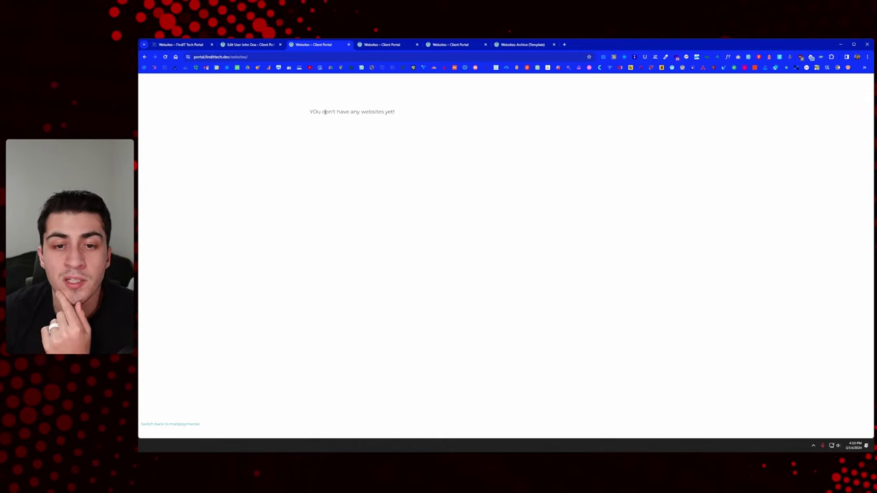
pyautogui.moveTo(311, 112); pyautogui.dragTo(401, 114)
pyautogui.click(405, 118)
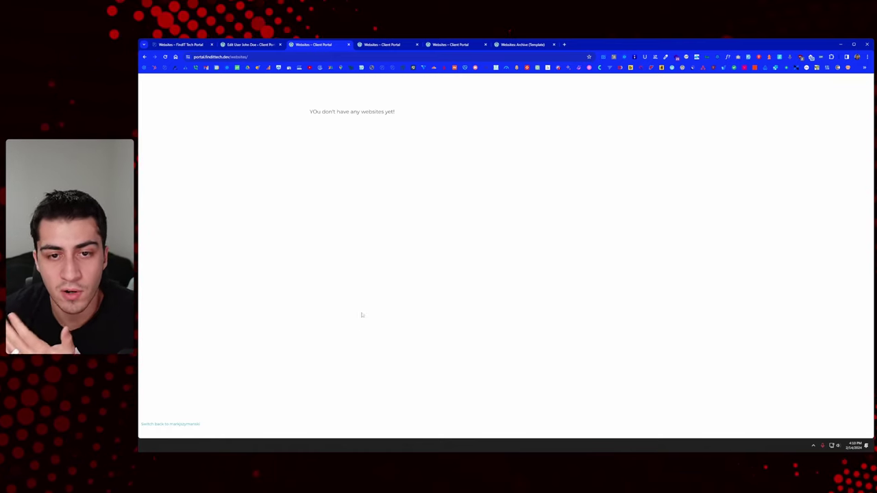
pyautogui.moveTo(312, 111); pyautogui.dragTo(407, 116)
pyautogui.click(404, 116)
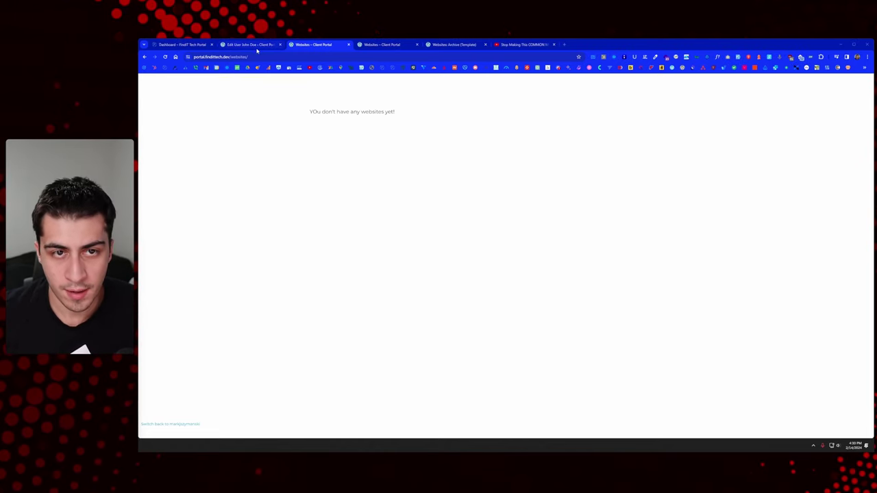
pyautogui.click(244, 45)
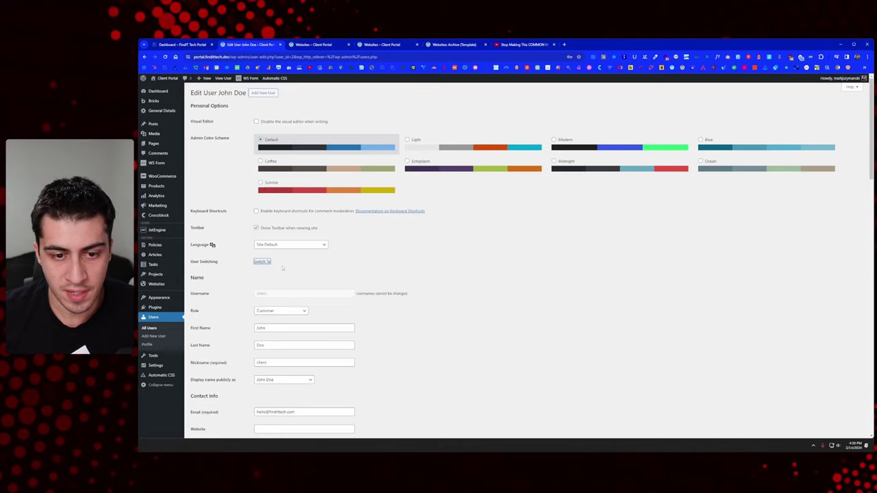
pyautogui.hotkey('ctrl', 'Tab')
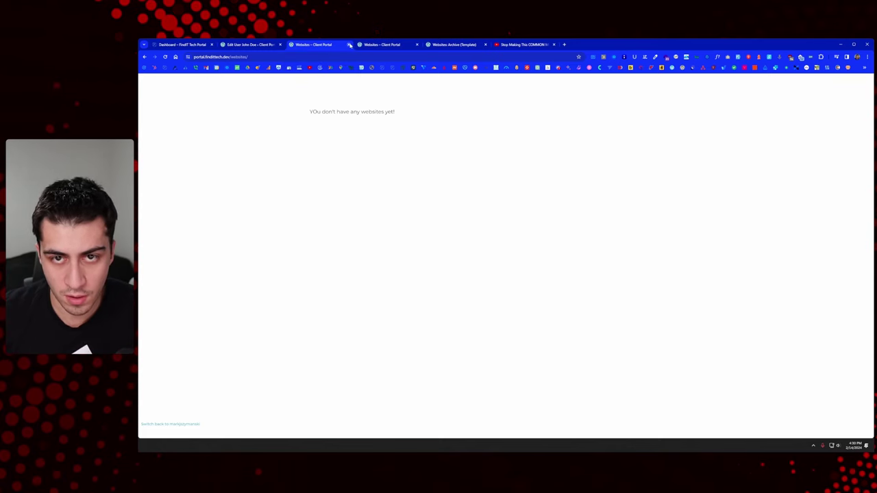
pyautogui.hotkey('ctrl', '1')
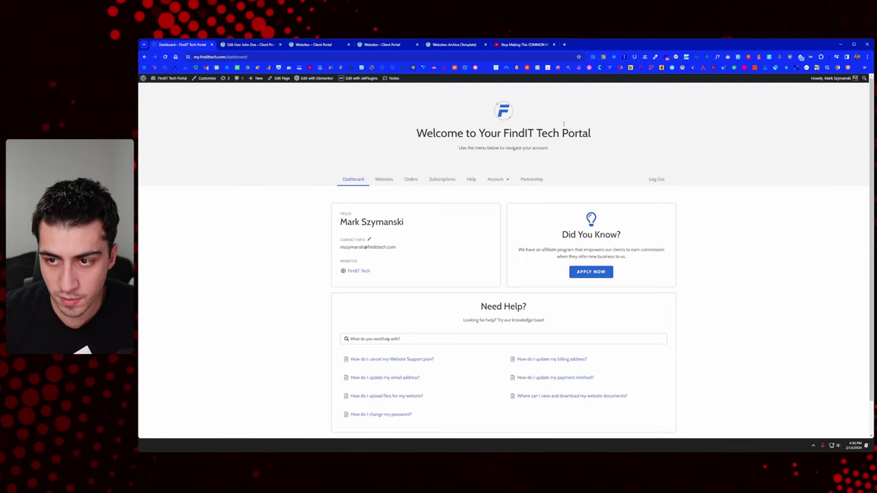
# Switch back to the administrator account from the websites page and open the Bricks templates list in a new tab.
pyautogui.click(325, 47)
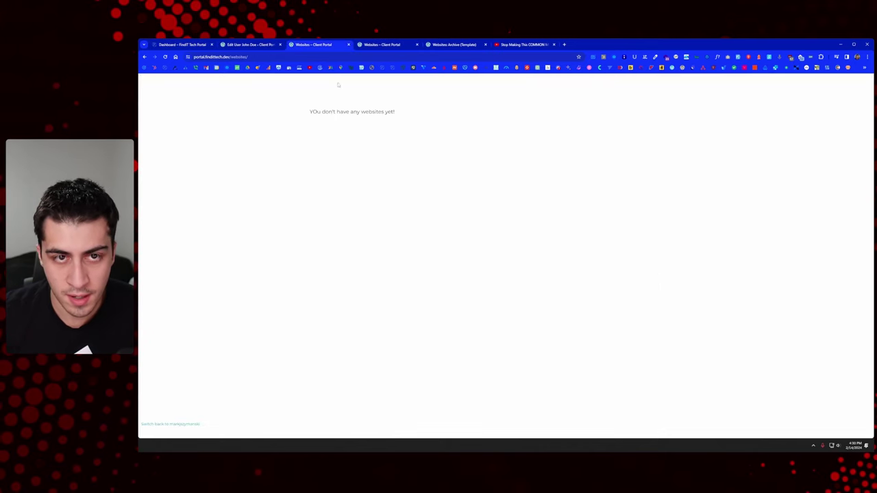
pyautogui.click(177, 424)
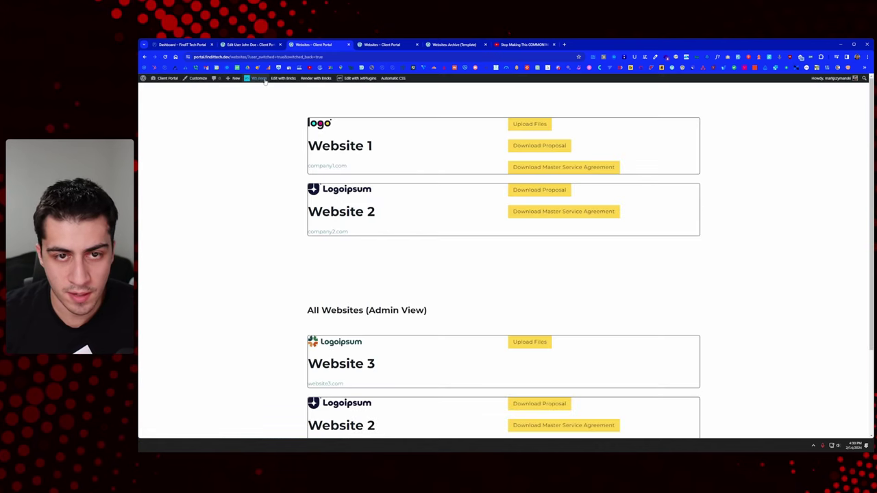
pyautogui.middleClick(160, 89)
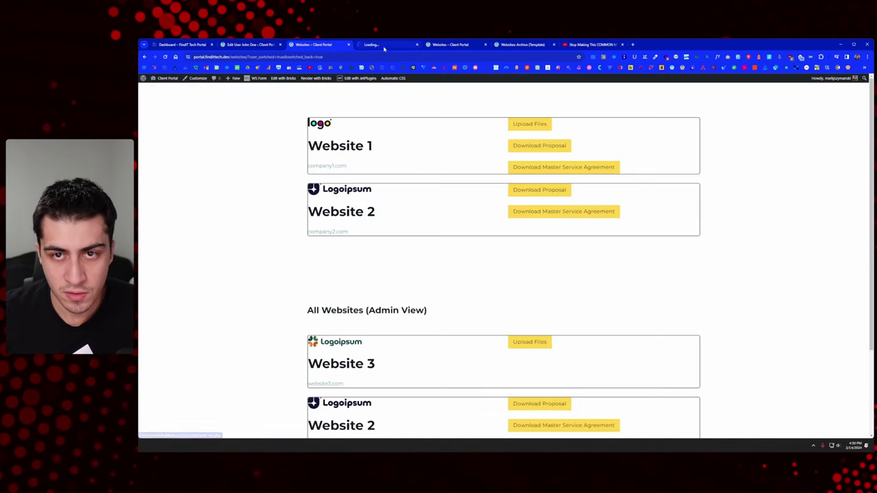
pyautogui.hotkey('ctrl', 'Tab')
pyautogui.moveTo(156, 122)
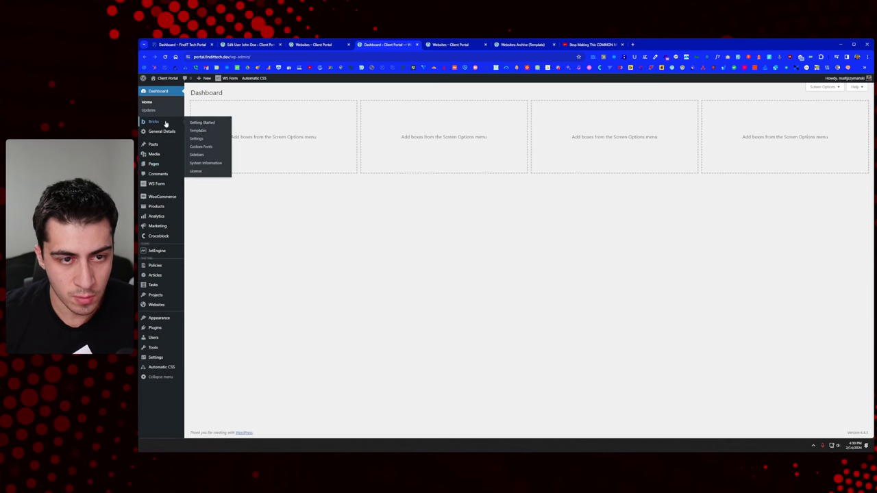
pyautogui.click(200, 132)
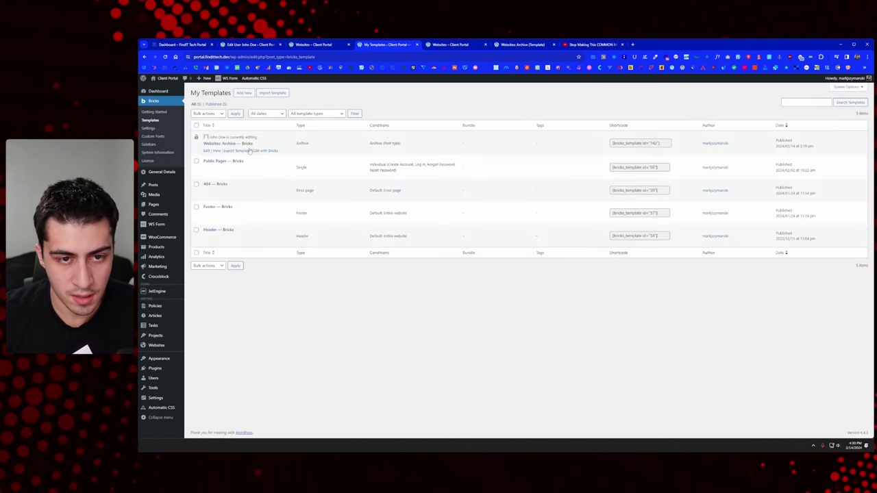
# Close the locked Websites Archive builder tab and return to the templates list.
pyautogui.click(521, 44)
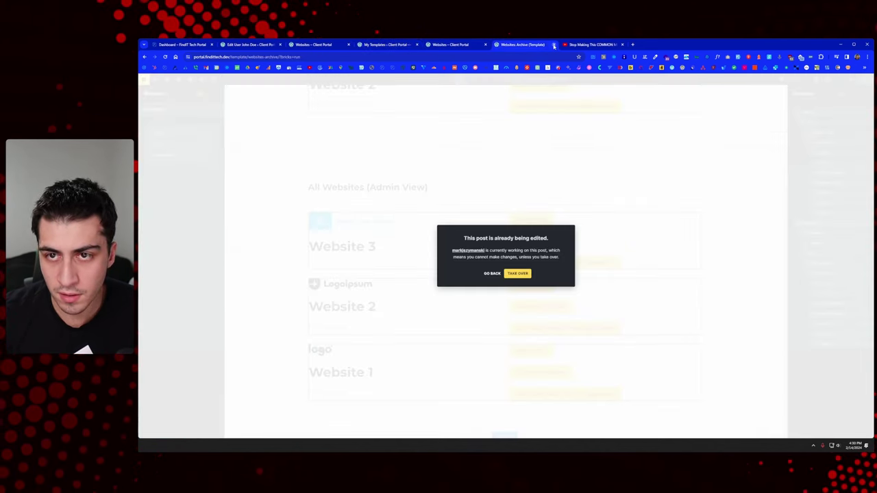
pyautogui.click(554, 45)
pyautogui.click(374, 45)
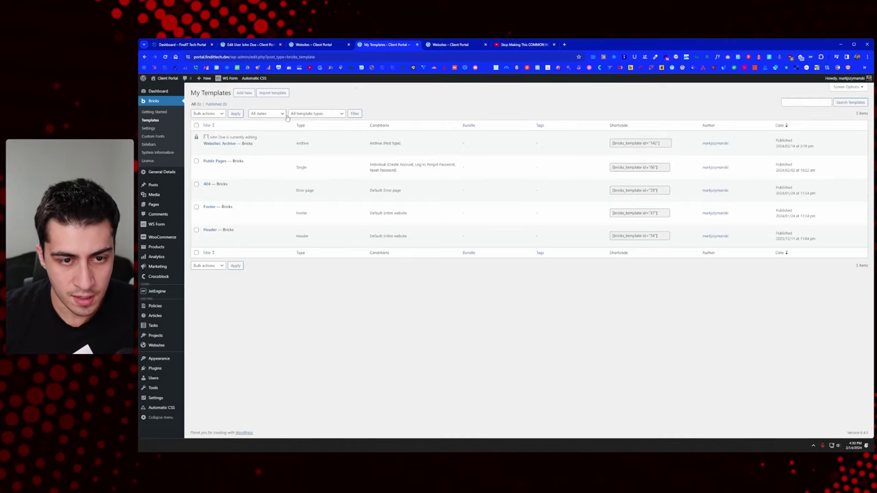
# Open the Header template with Bricks in a new tab and add an empty section to it.
pyautogui.middleClick(212, 243)
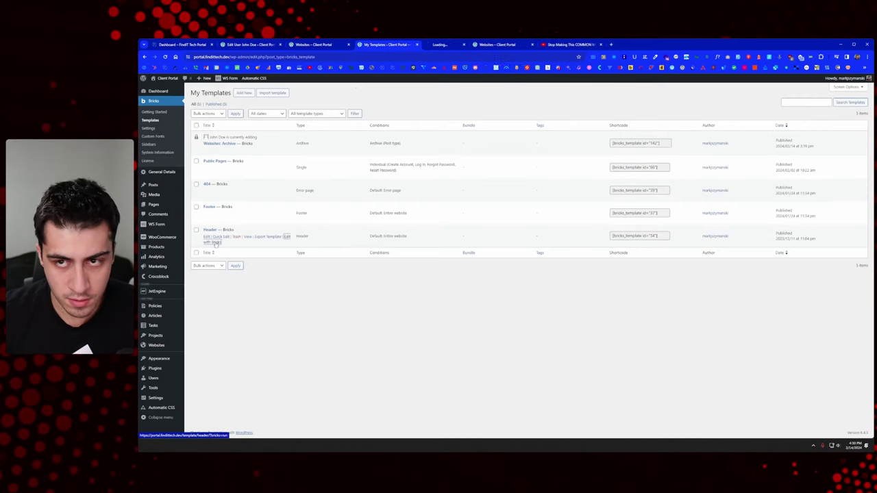
pyautogui.click(456, 45)
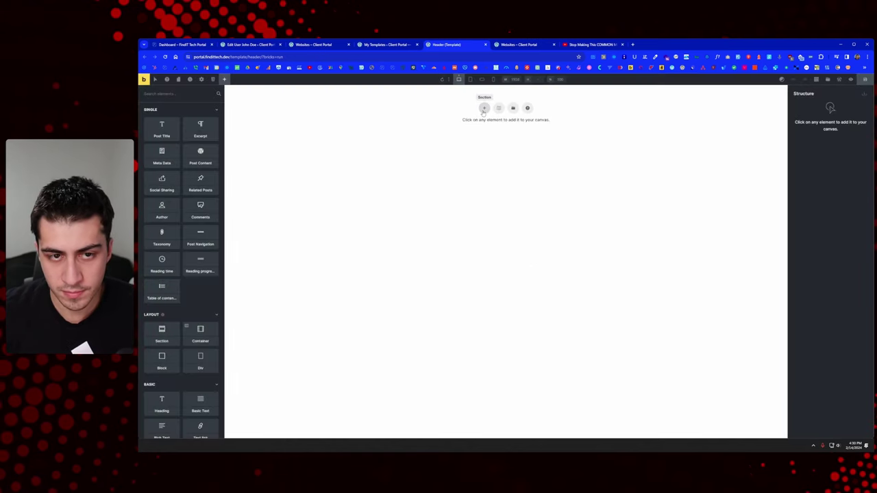
pyautogui.click(483, 108)
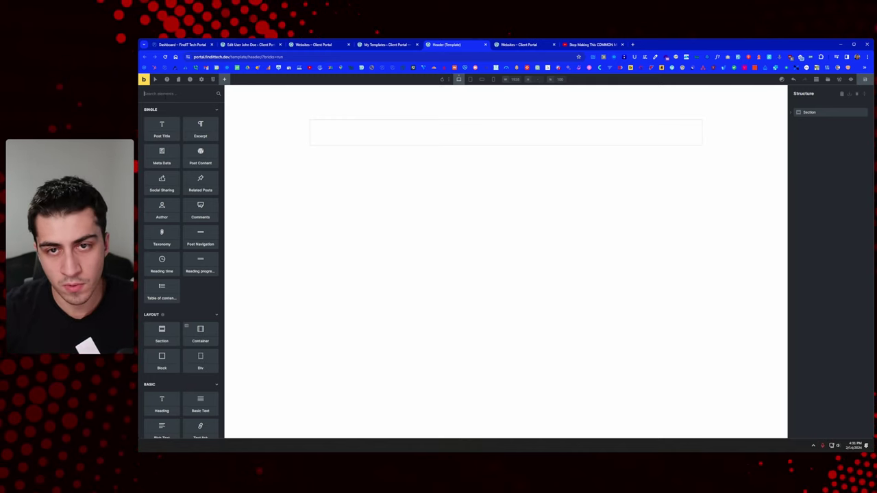
# Check the Header template's type on its WordPress edit page, then close that page and keep the builder open.
pyautogui.hotkey('ctrl', 'shift', 'Tab')
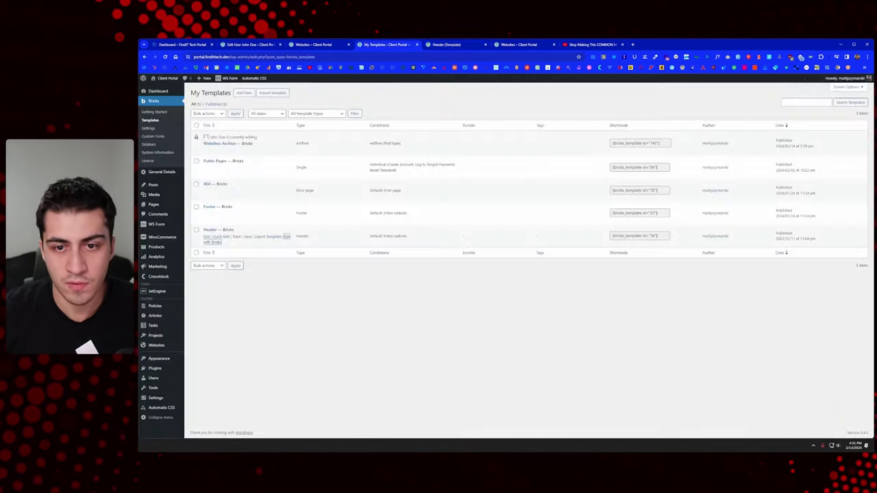
pyautogui.click(213, 233)
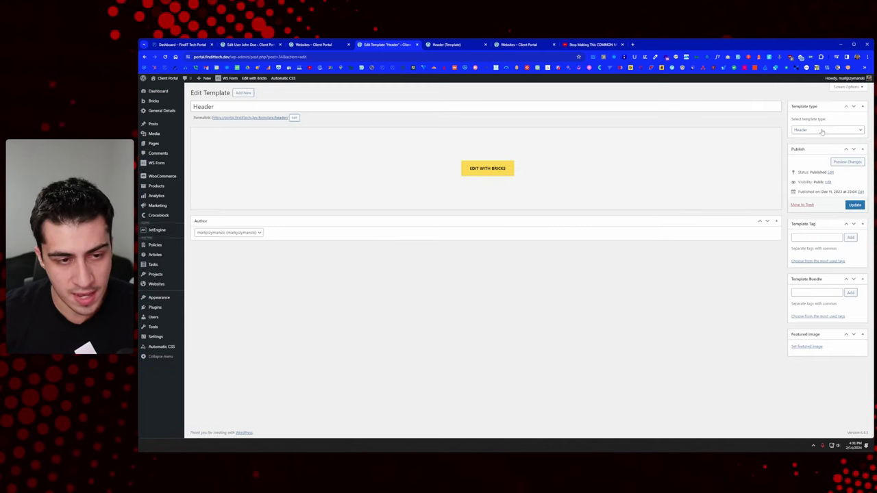
pyautogui.click(441, 43)
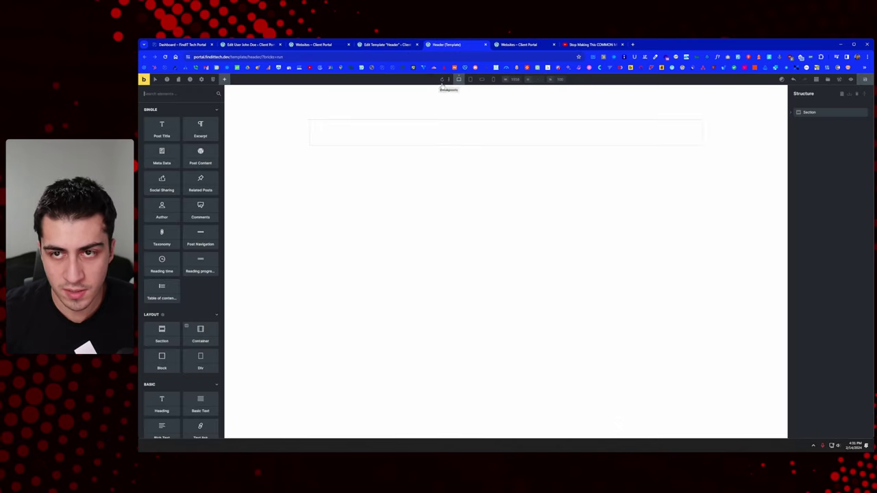
pyautogui.click(417, 45)
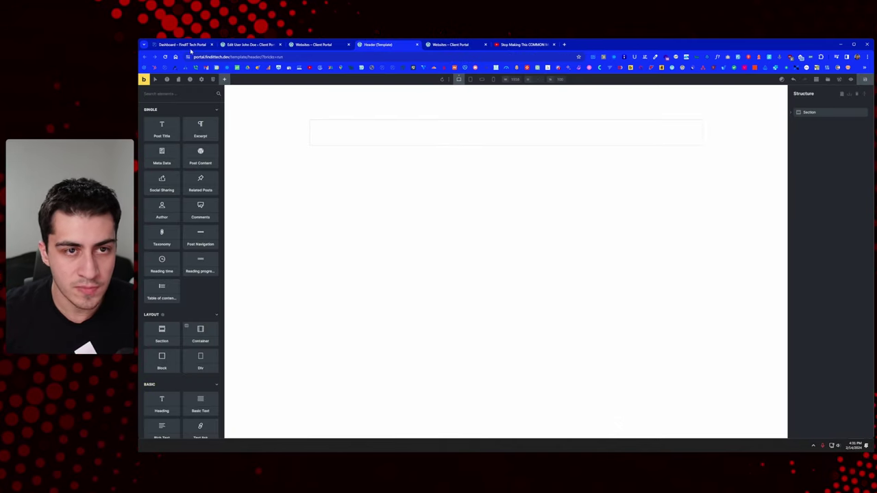
# Examine the existing FindIT Tech portal's dashboard header as a reference, including its logo, welcome heading and navigation menu.
pyautogui.hotkey('ctrl', '1')
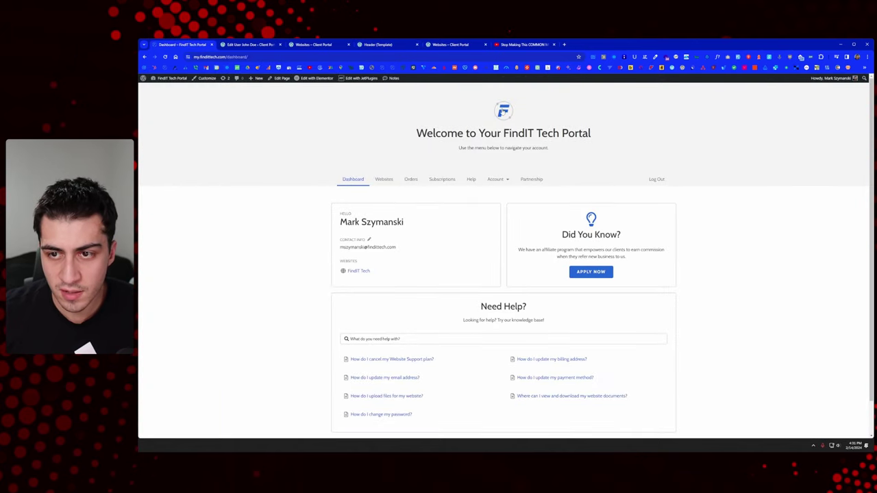
pyautogui.moveTo(590, 132); pyautogui.dragTo(557, 155)
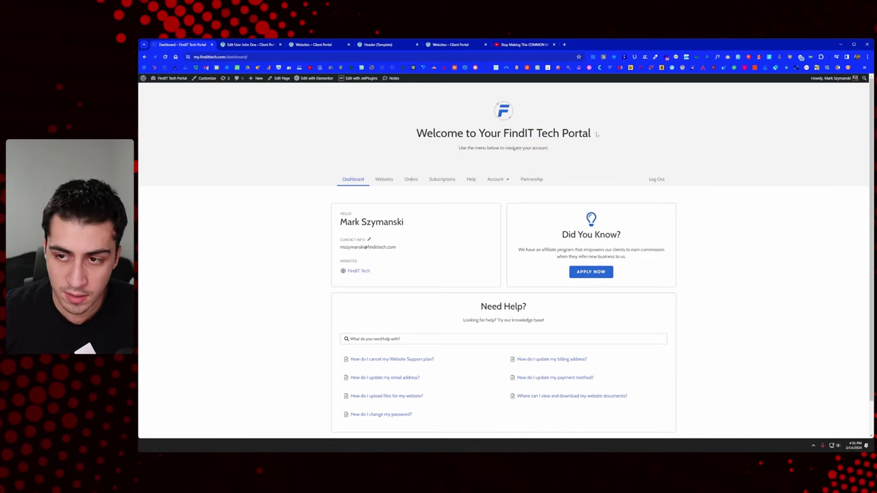
pyautogui.moveTo(596, 134); pyautogui.dragTo(414, 133)
pyautogui.click(418, 134)
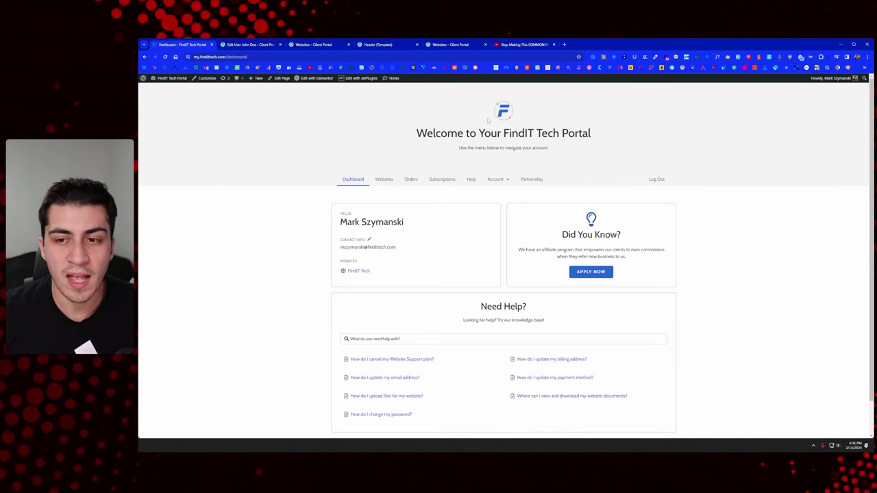
pyautogui.moveTo(415, 134); pyautogui.dragTo(595, 137)
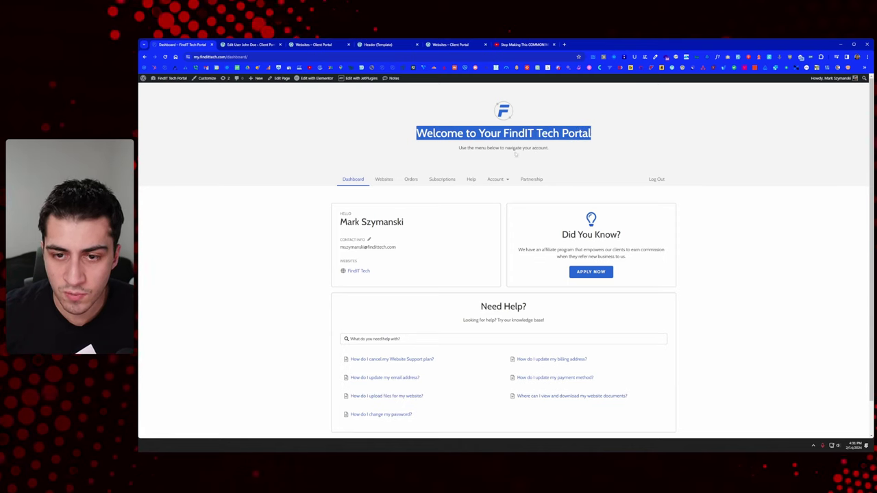
pyautogui.click(516, 155)
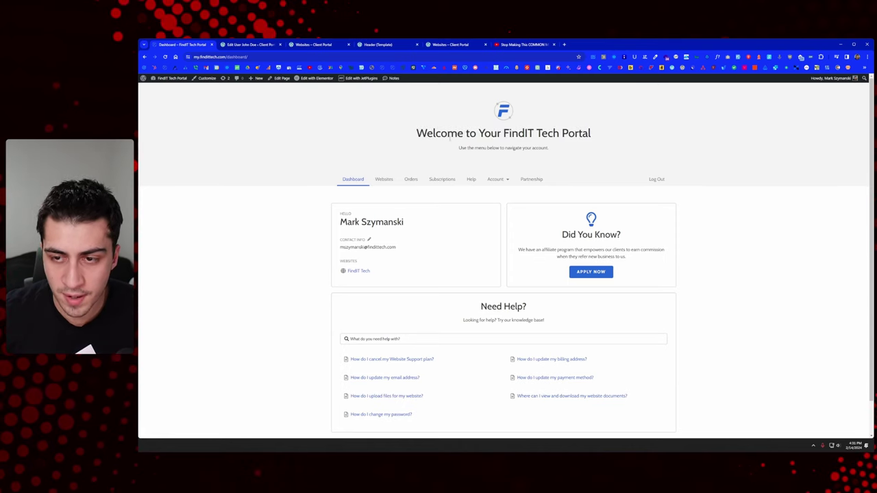
# Compare the Websites and Dashboard pages of the reference portal, then return to the Header template builder.
pyautogui.click(348, 181)
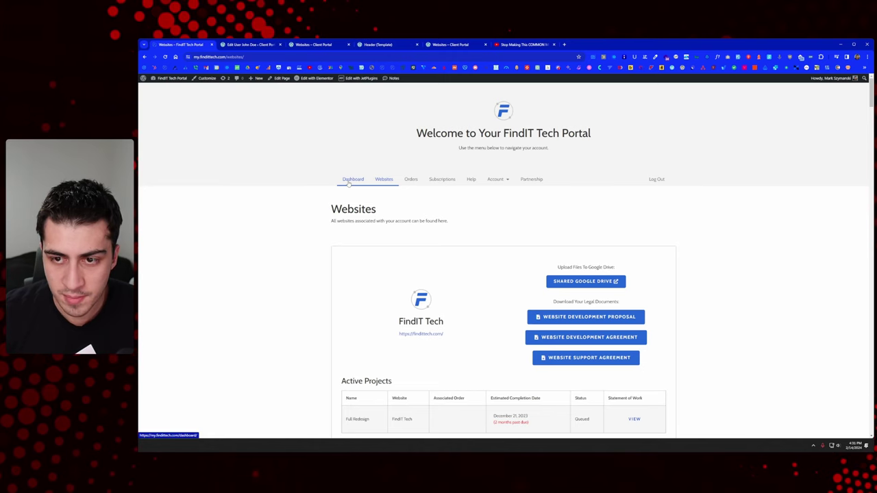
pyautogui.click(349, 181)
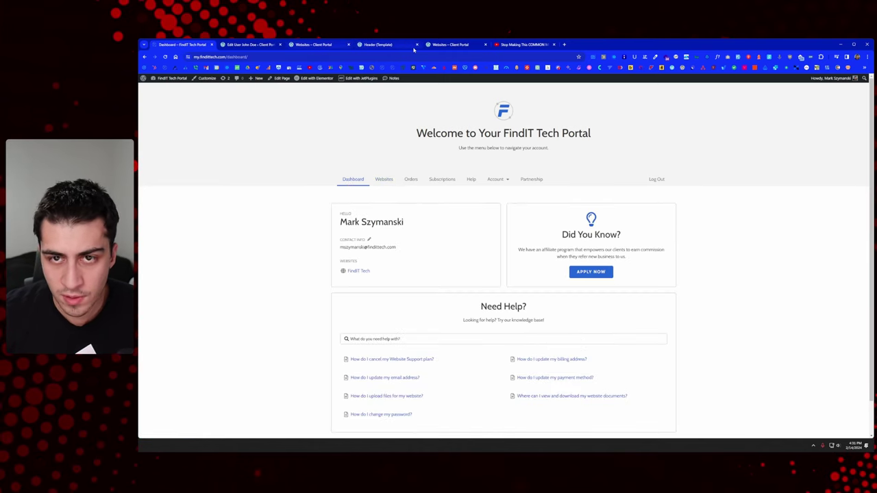
pyautogui.click(412, 47)
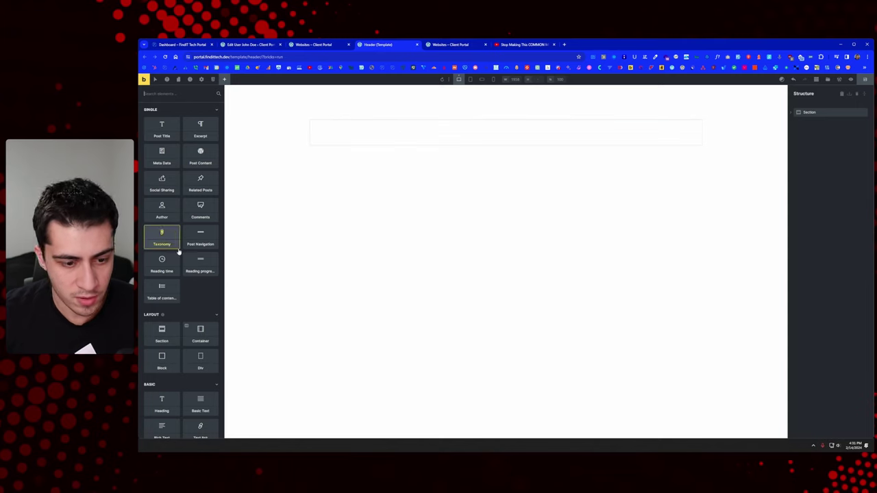
# Add a Heading and an Image element to the section's container, with the image above the heading.
pyautogui.click(169, 407)
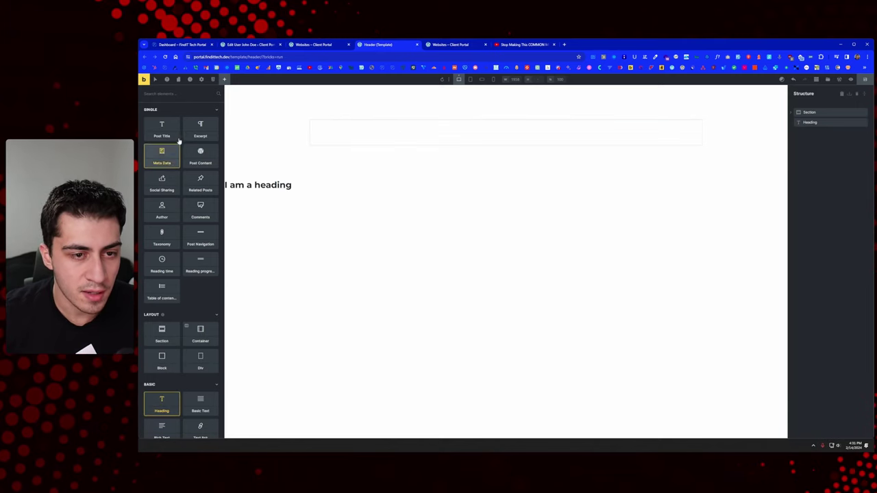
pyautogui.click(159, 94)
pyautogui.write('image')
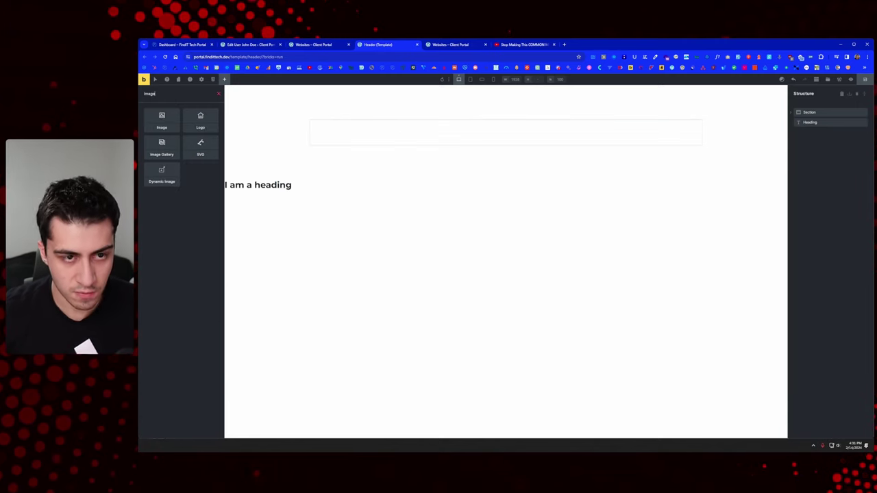
pyautogui.moveTo(162, 121); pyautogui.dragTo(828, 127)
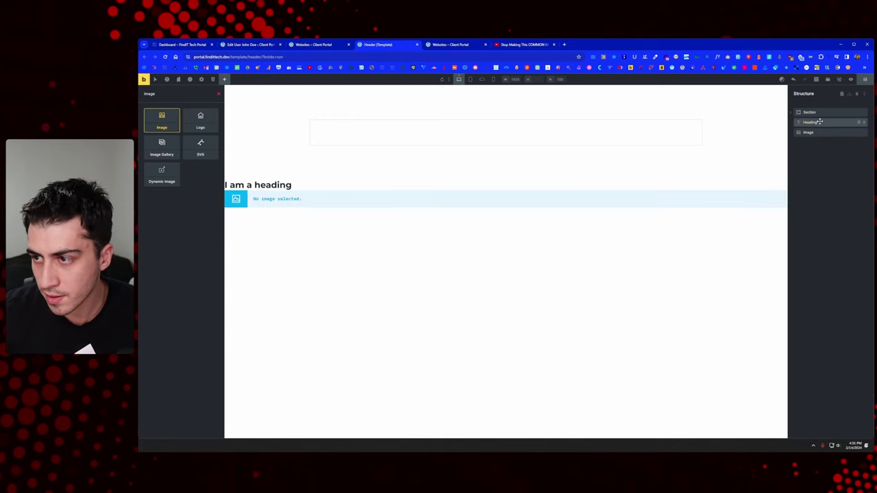
pyautogui.click(822, 122)
pyautogui.moveTo(822, 122)
pyautogui.mouseDown()
pyautogui.moveTo(825, 137)
pyautogui.moveTo(819, 128)
pyautogui.moveTo(809, 140)
pyautogui.moveTo(822, 135)
pyautogui.moveTo(817, 127)
pyautogui.moveTo(822, 136)
pyautogui.mouseUp()
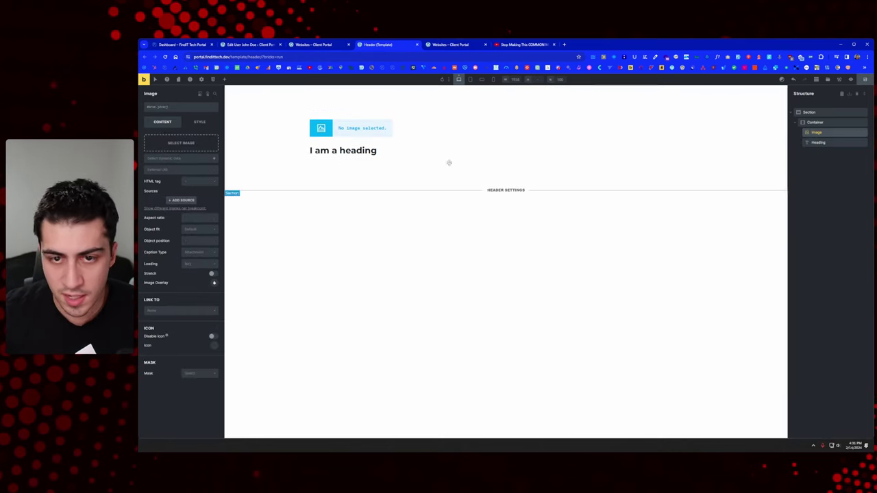
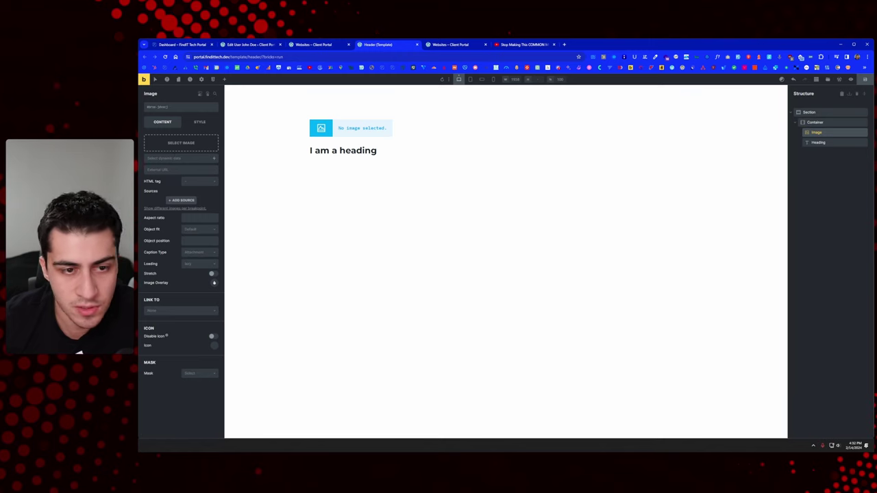
# Add a Basic Text element to the container and order the elements as heading, text, image.
pyautogui.click(224, 80)
pyautogui.scroll(-10, 189, 167)
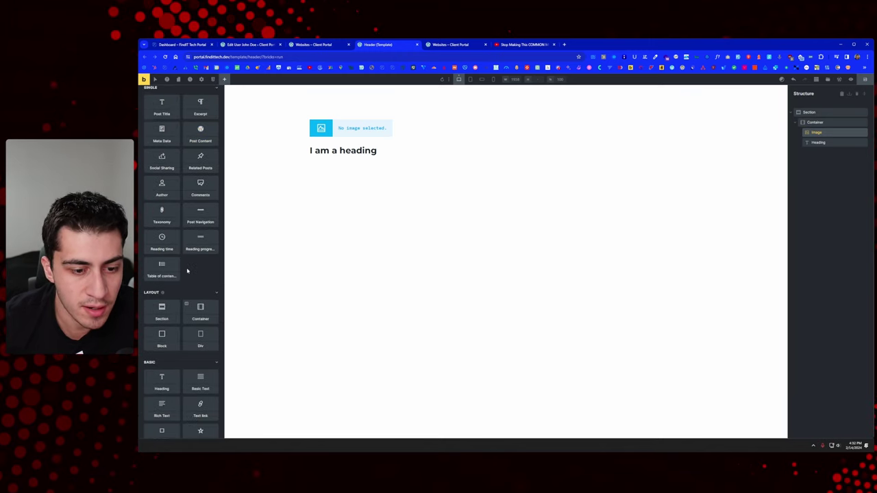
pyautogui.click(199, 351)
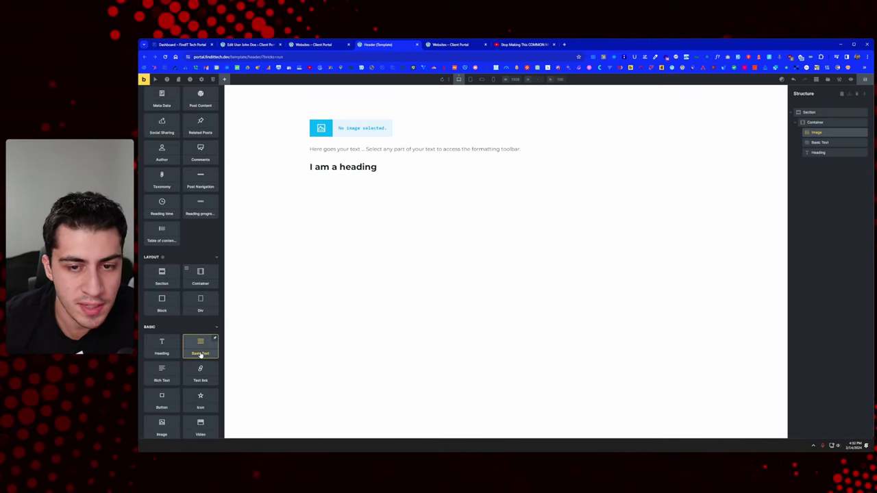
pyautogui.moveTo(818, 152); pyautogui.dragTo(818, 141)
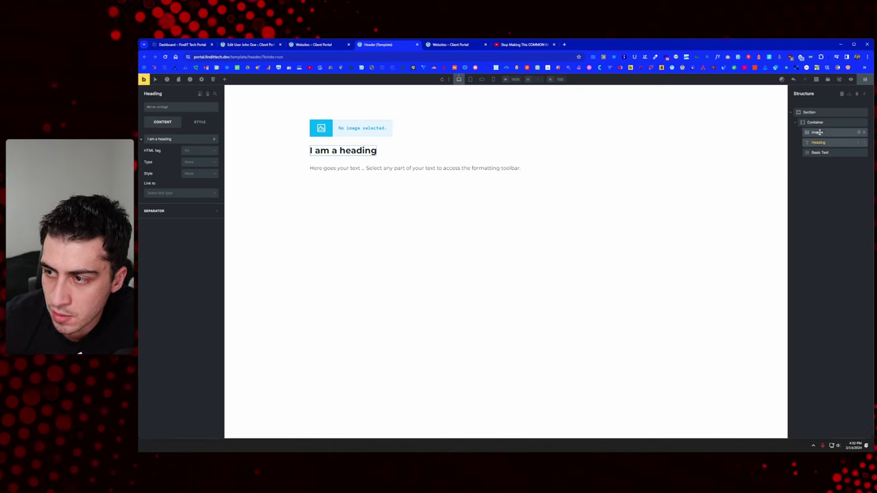
pyautogui.moveTo(817, 132); pyautogui.dragTo(823, 156)
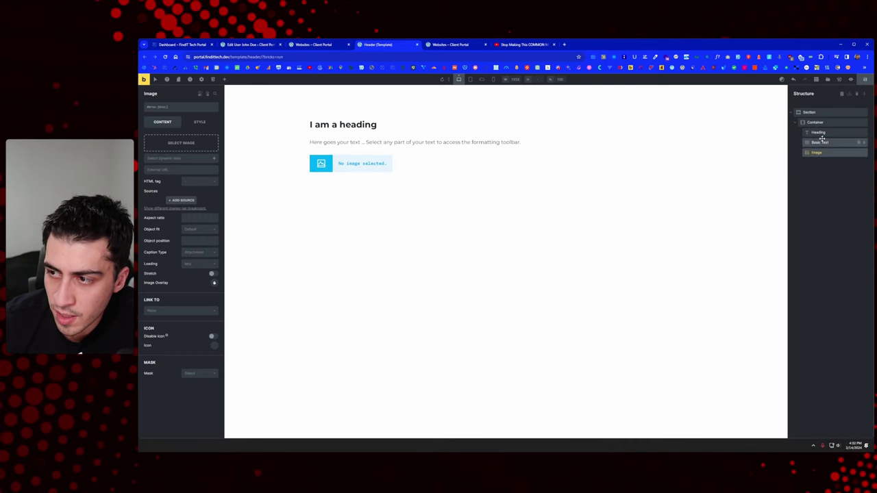
# Rename the image element to Logo, the basic text to Subtext and the heading to Welcome Text.
pyautogui.doubleClick(816, 152)
pyautogui.write('Logo')
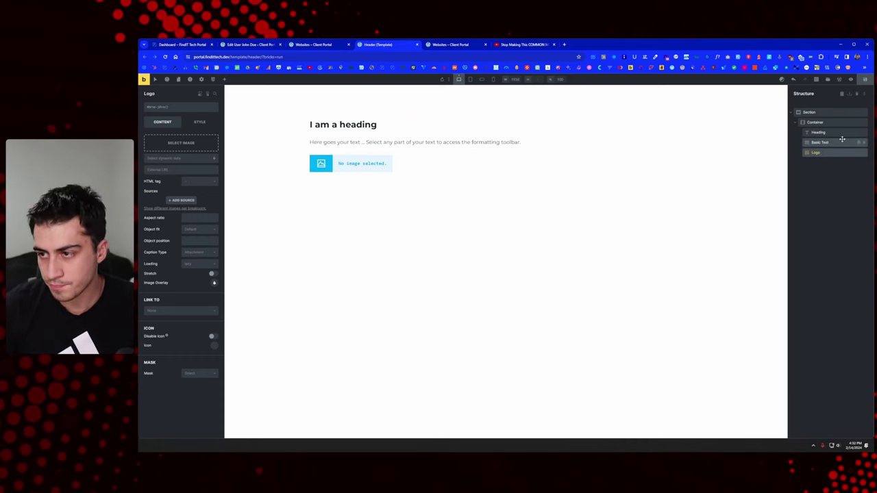
pyautogui.doubleClick(822, 142)
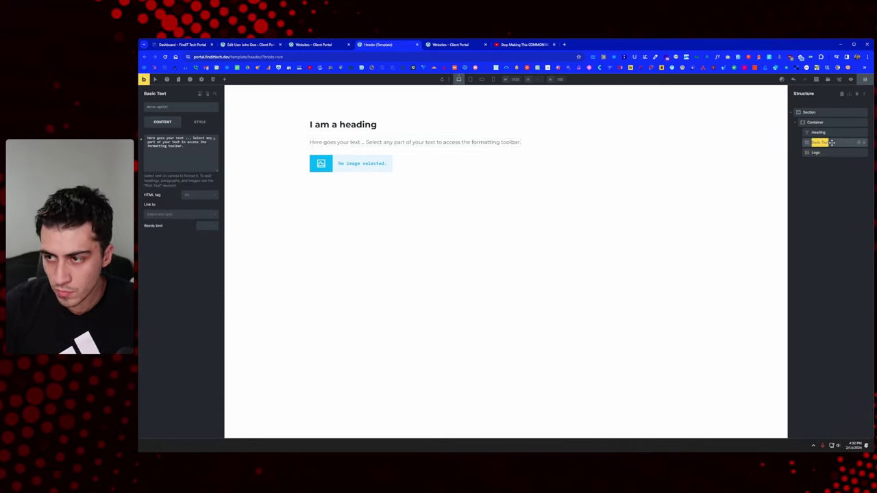
pyautogui.write('Subtext')
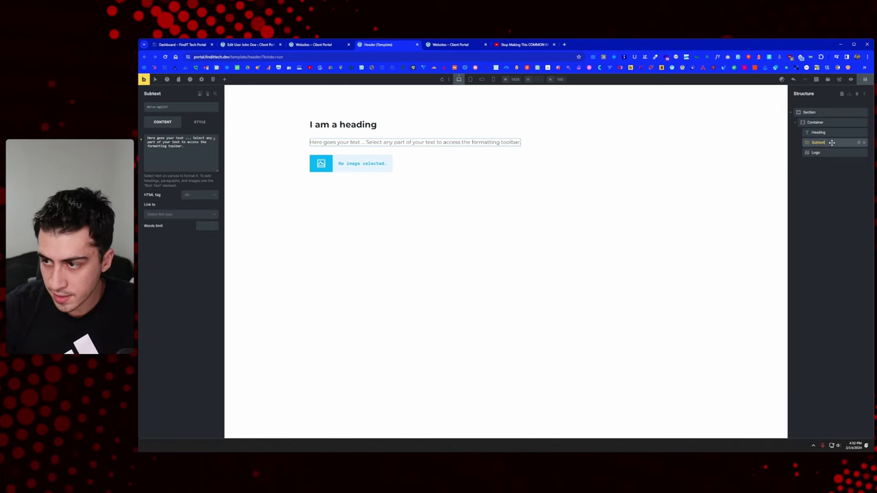
pyautogui.doubleClick(822, 132)
pyautogui.write('Welcome')
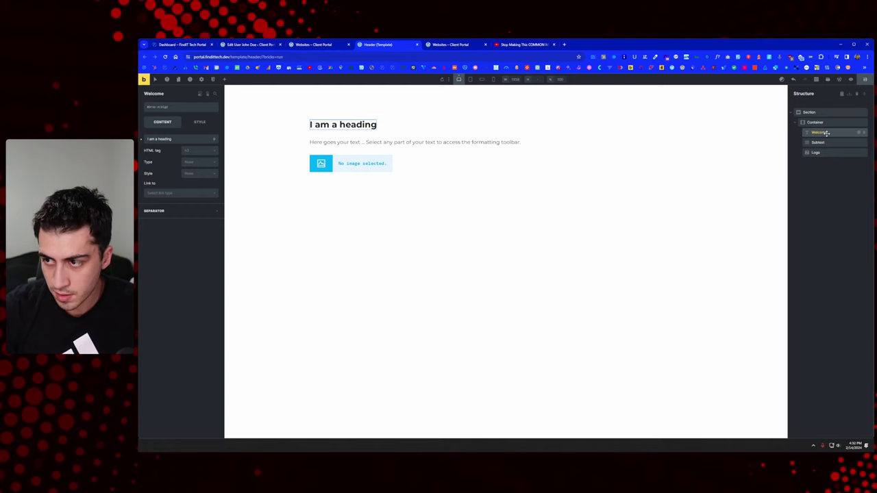
pyautogui.write(' Text')
# Rename the section to Header and its container to Intro Wrapper.
pyautogui.click(819, 123)
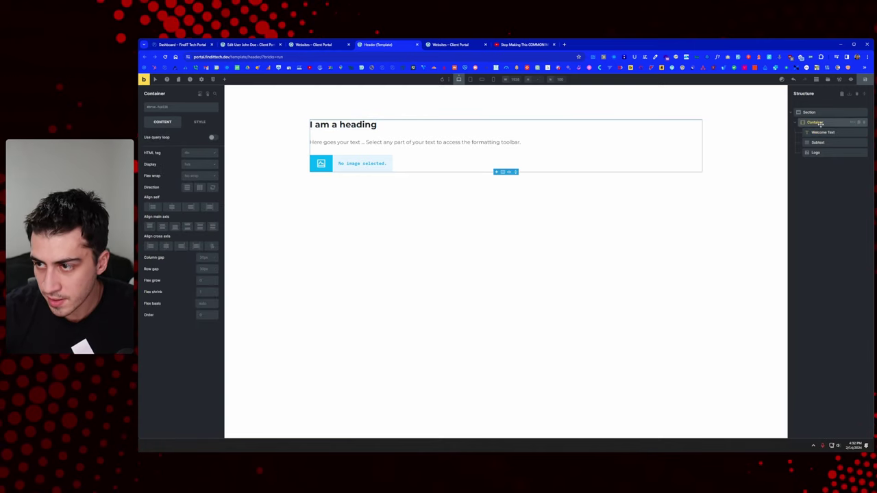
pyautogui.doubleClick(812, 111)
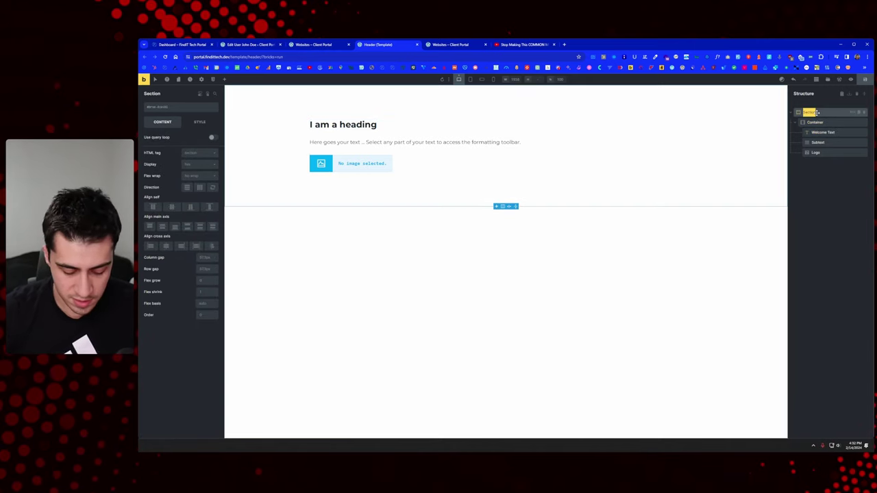
pyautogui.write('Header')
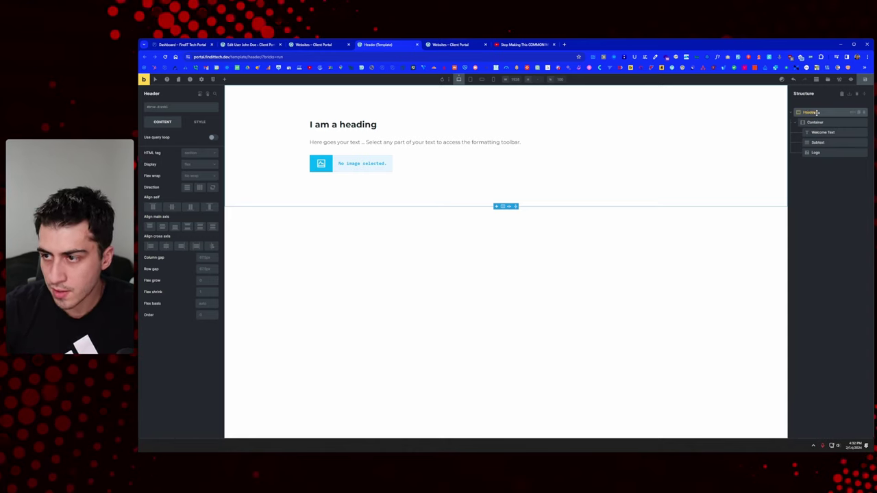
pyautogui.click(815, 122)
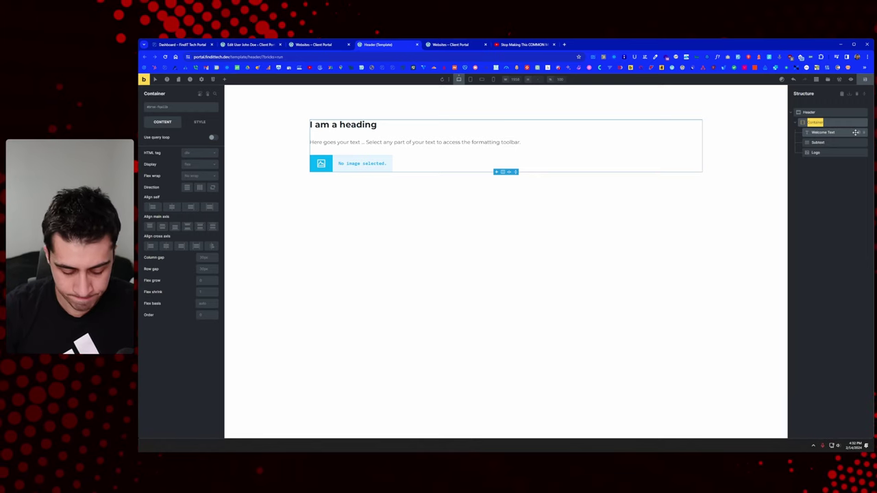
pyautogui.write('Wrapper')
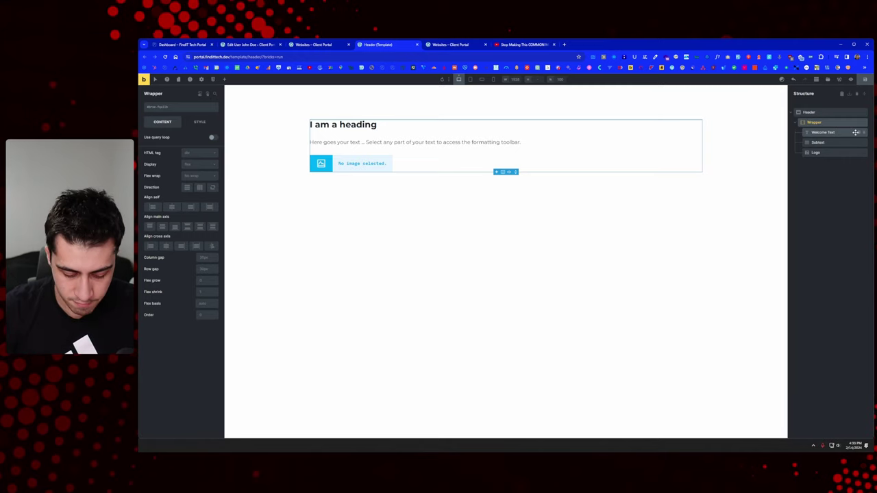
pyautogui.press('Home')
pyautogui.write('Intro')
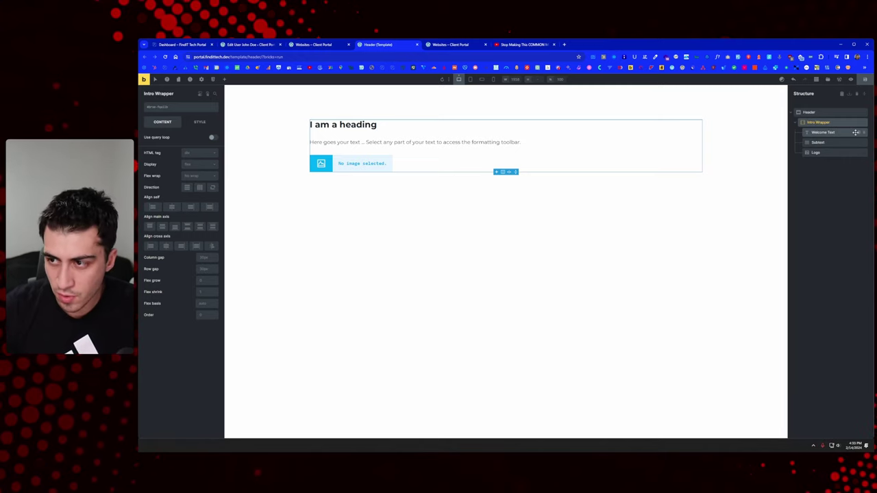
# Set the Logo element's image source to the dynamic Logo field from Jet Engine (General Details).
pyautogui.click(842, 133)
pyautogui.click(819, 152)
pyautogui.click(199, 121)
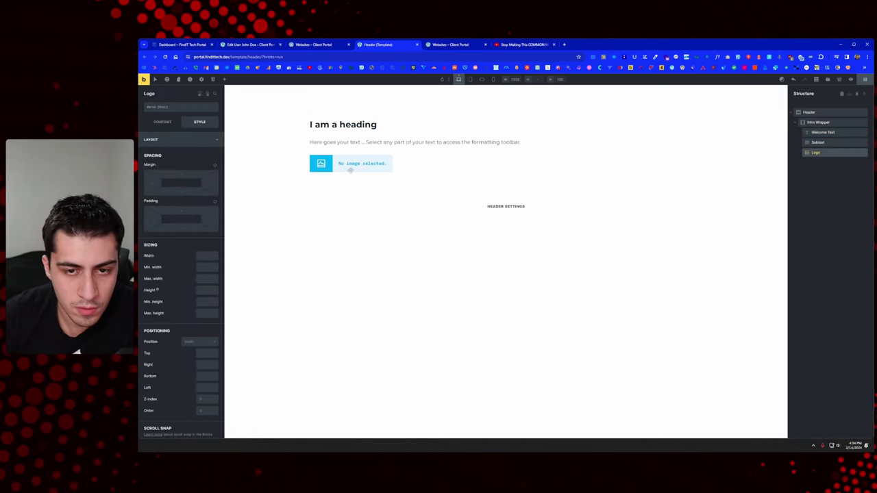
pyautogui.click(162, 122)
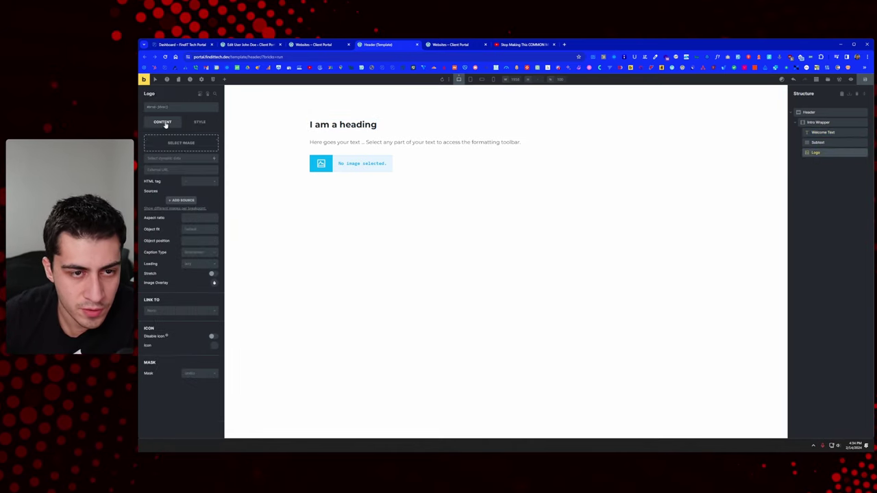
pyautogui.click(214, 158)
pyautogui.scroll(-10, 181, 226)
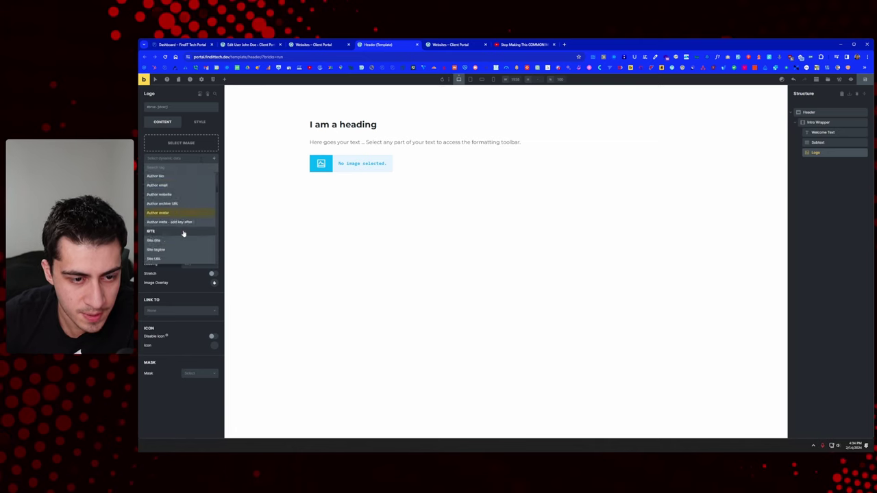
pyautogui.scroll(5, 172, 209)
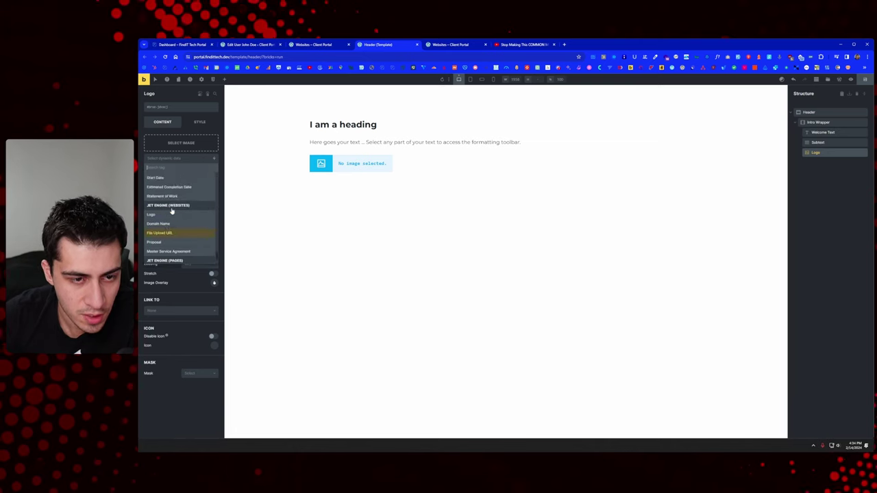
pyautogui.scroll(8, 171, 211)
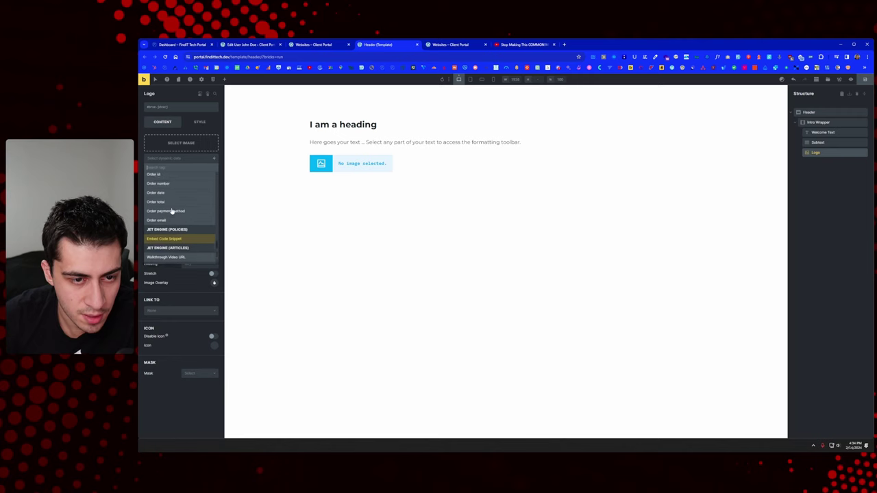
pyautogui.scroll(-3, 171, 211)
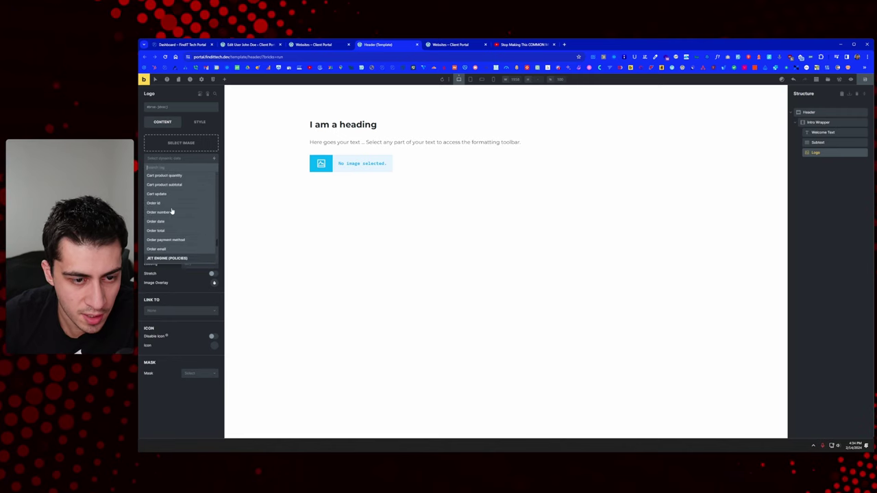
pyautogui.scroll(-6, 174, 213)
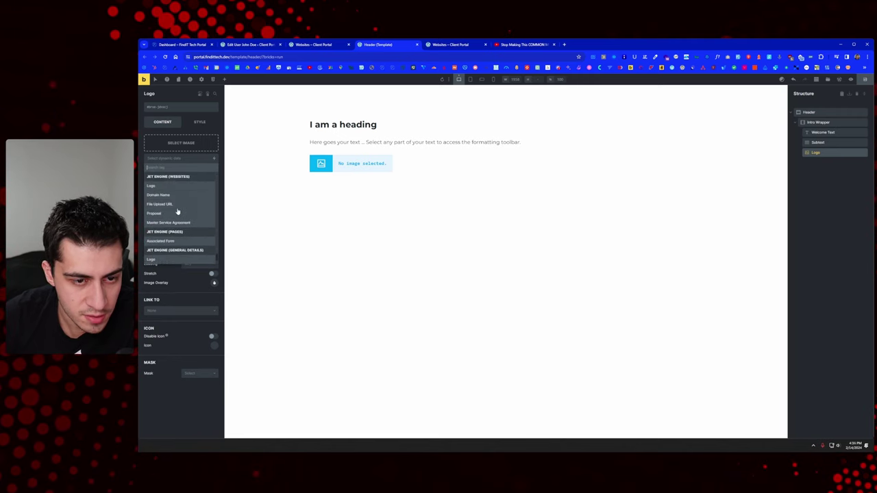
pyautogui.click(166, 261)
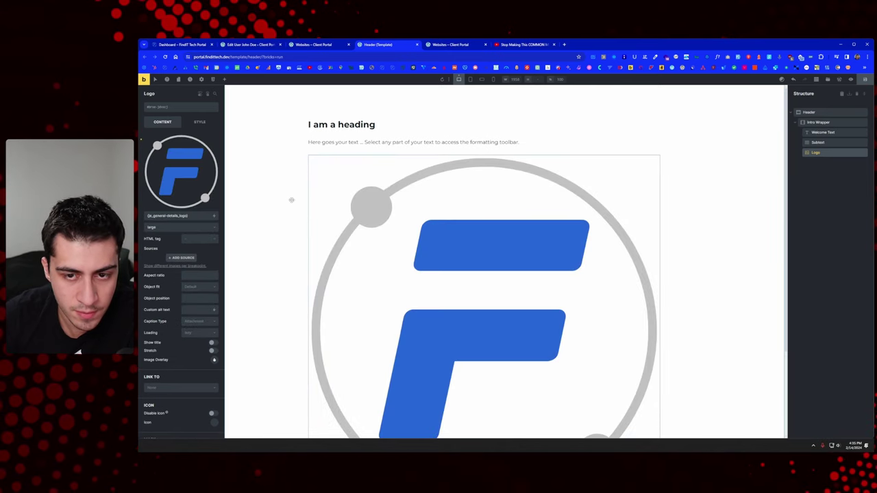
# Check the logo's available image sizes and content settings, keeping the size at large.
pyautogui.click(187, 228)
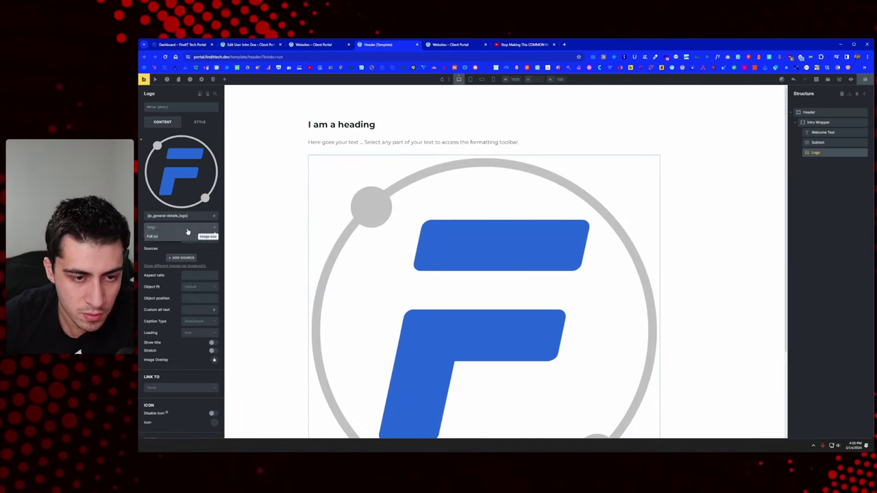
pyautogui.click(187, 231)
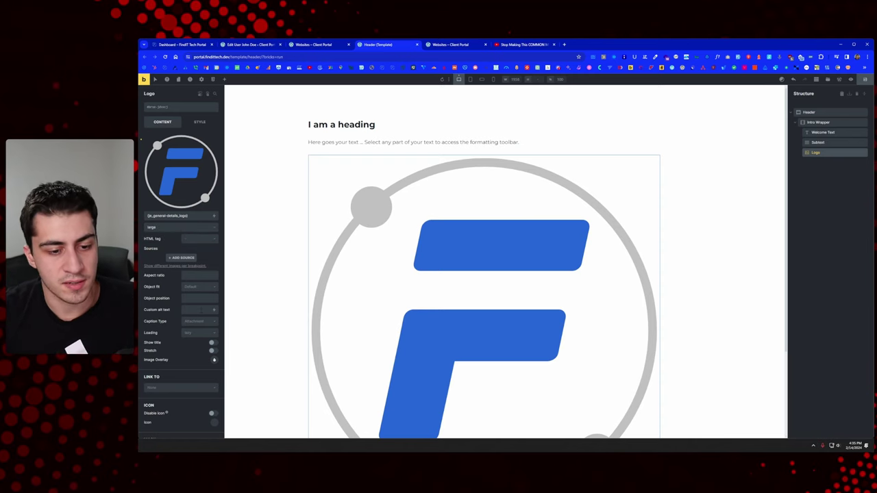
pyautogui.scroll(-1, 201, 353)
pyautogui.scroll(1, 178, 308)
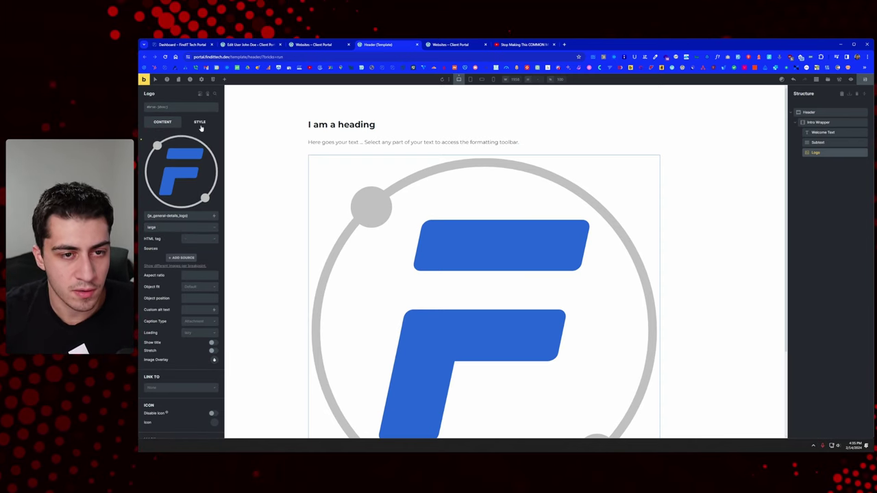
# Add a container below the Intro Wrapper inside the Header section and rename it Nav Wrapper.
pyautogui.click(200, 124)
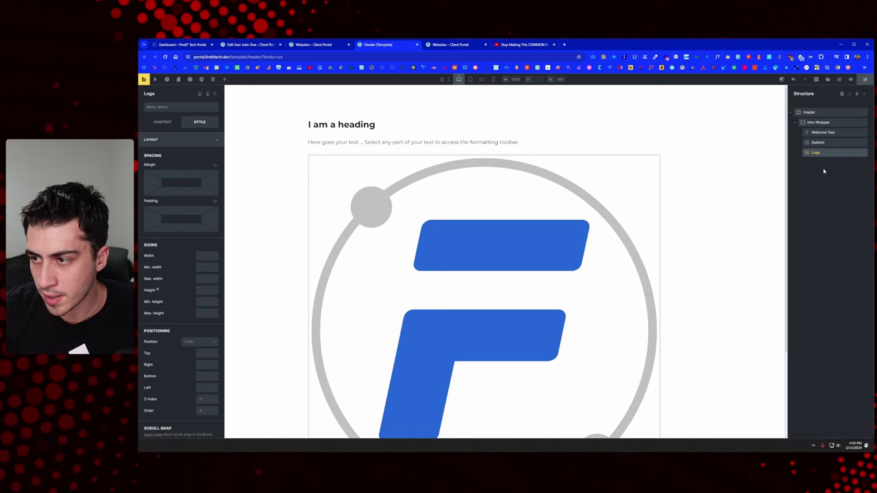
pyautogui.click(820, 121)
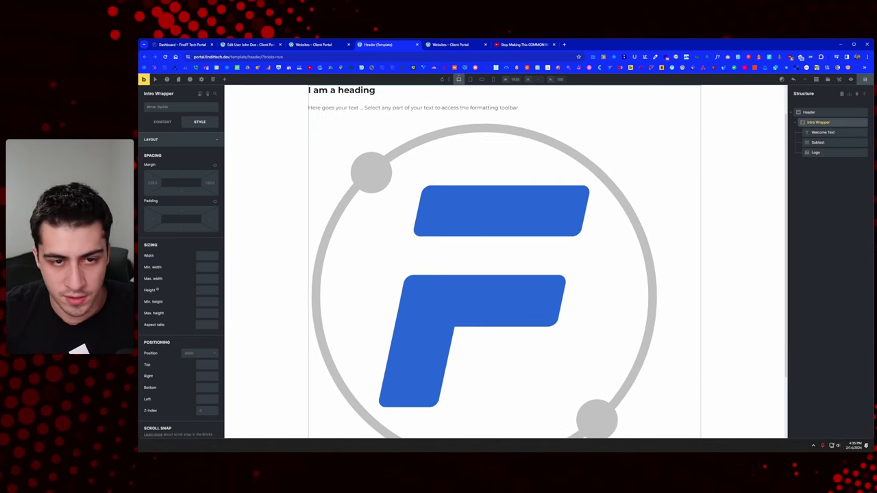
pyautogui.click(224, 79)
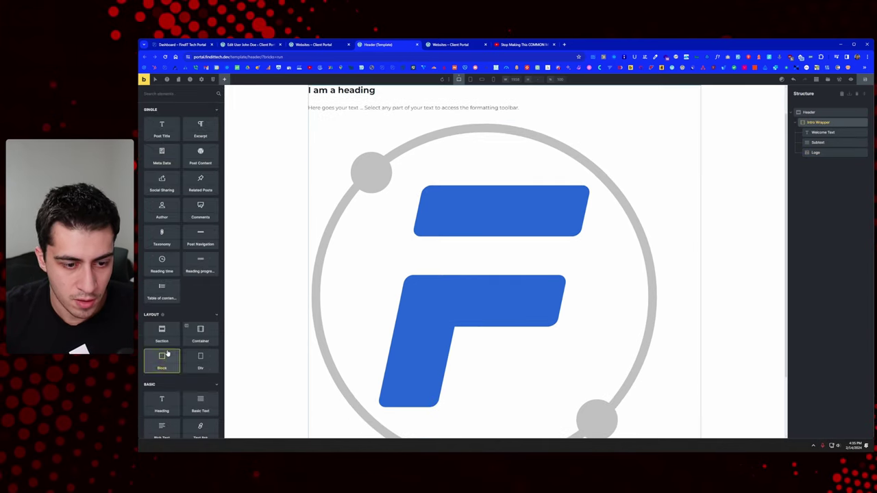
pyautogui.moveTo(198, 338); pyautogui.dragTo(802, 156)
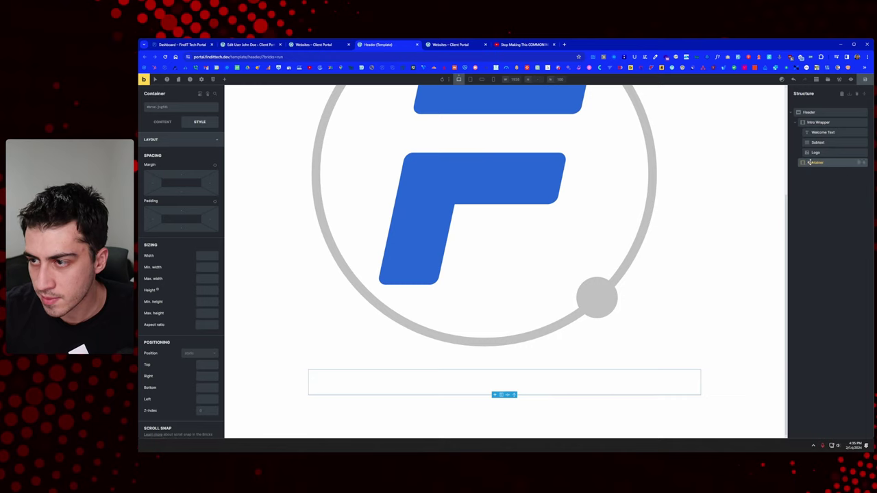
pyautogui.doubleClick(815, 163)
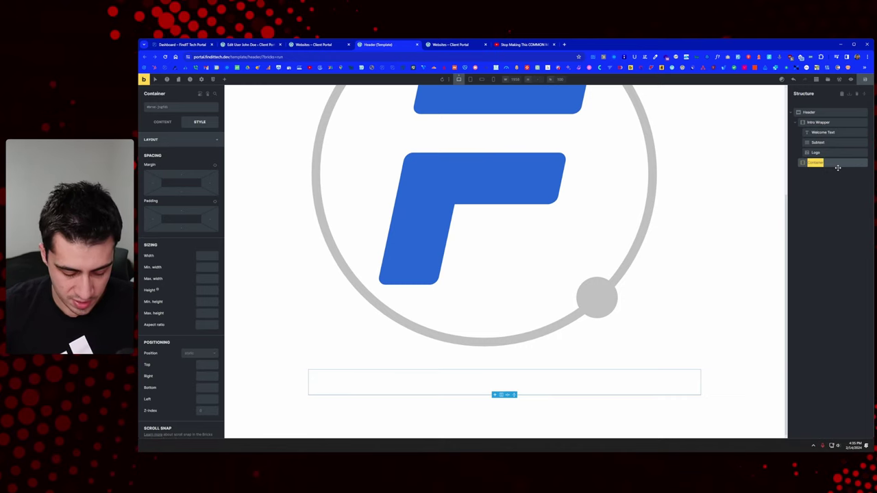
pyautogui.write('Nav')
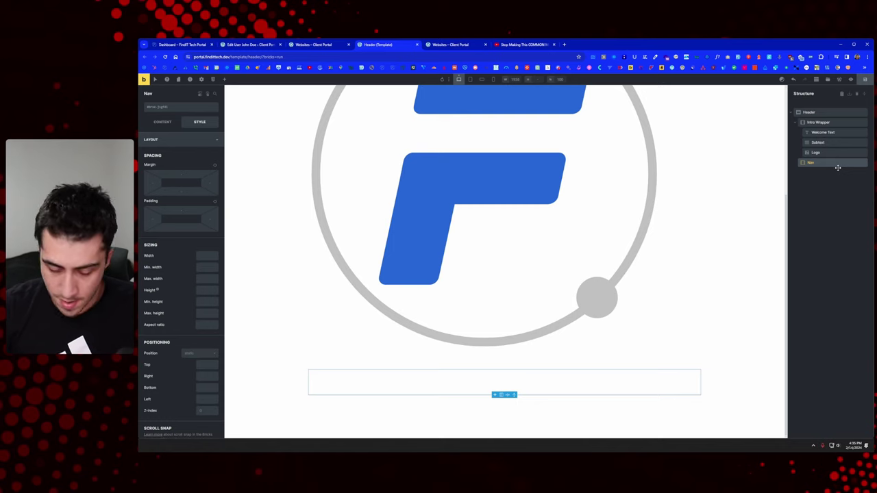
pyautogui.write(' Wrapper')
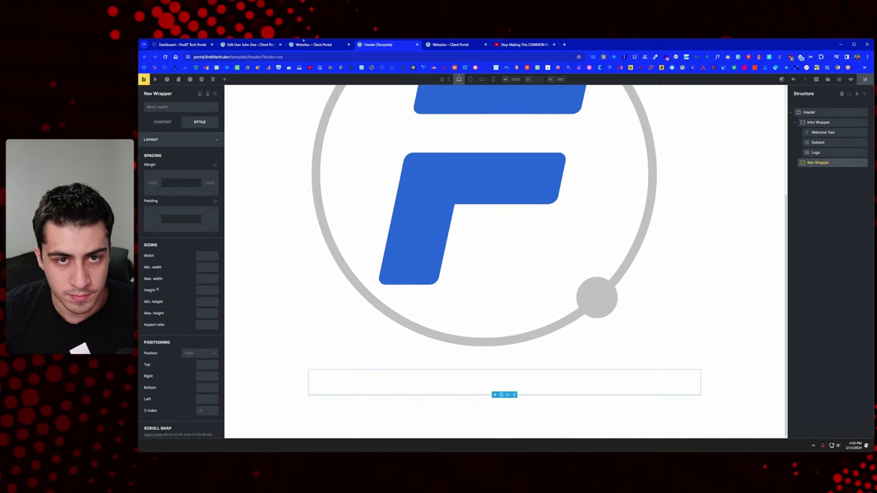
# Review the header and navigation layout on the FindIT Tech portal dashboard and return to the header template.
pyautogui.click(177, 46)
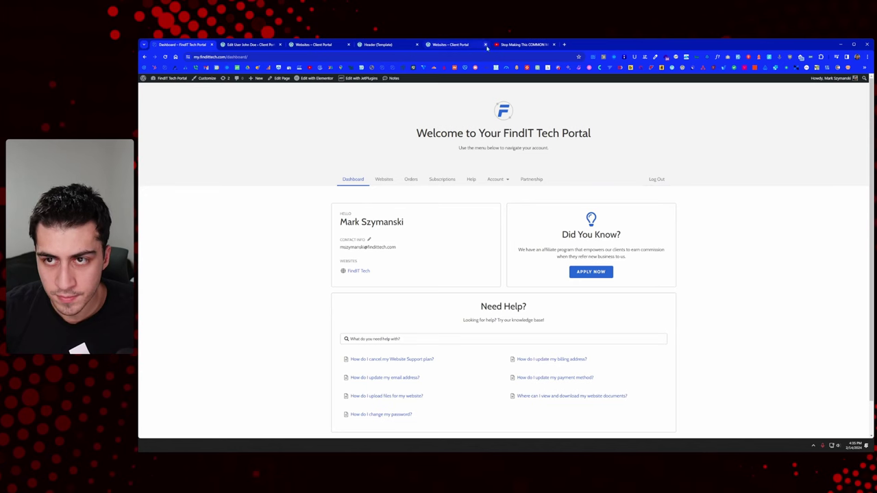
pyautogui.click(248, 44)
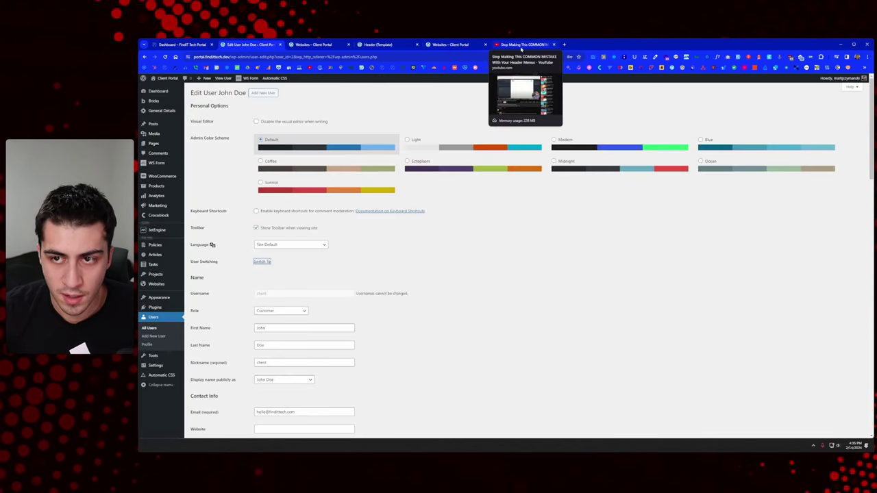
pyautogui.click(182, 44)
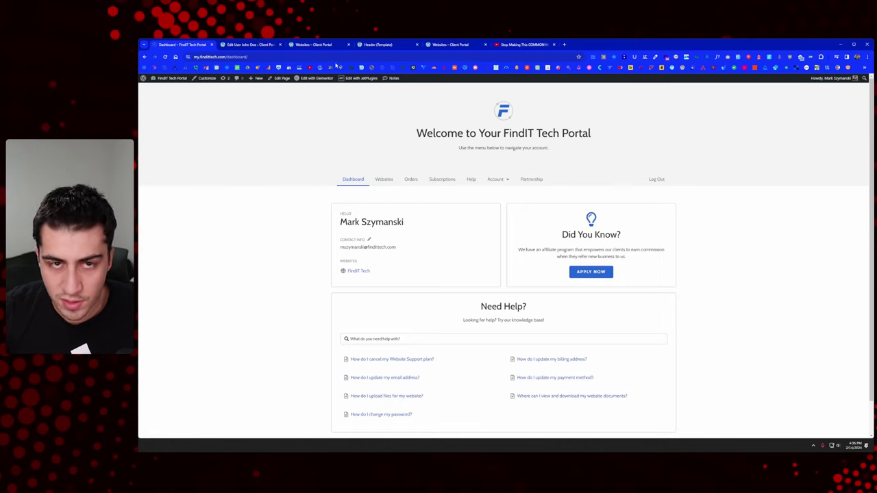
pyautogui.click(249, 45)
pyautogui.click(315, 44)
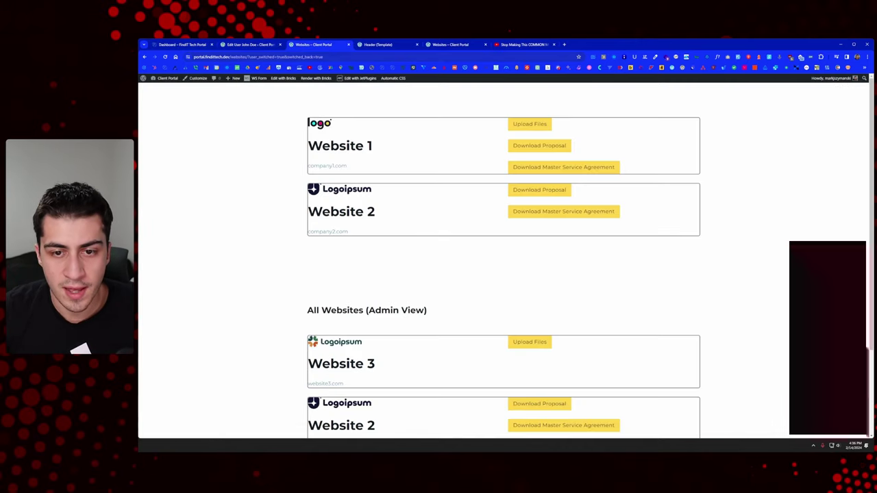
pyautogui.click(372, 45)
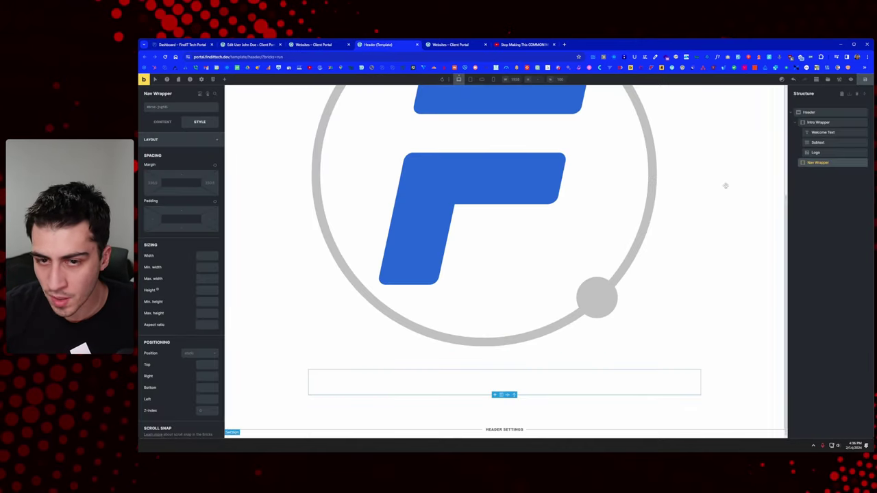
# Add a block inside the Nav Wrapper and rename it Inner.
pyautogui.click(224, 80)
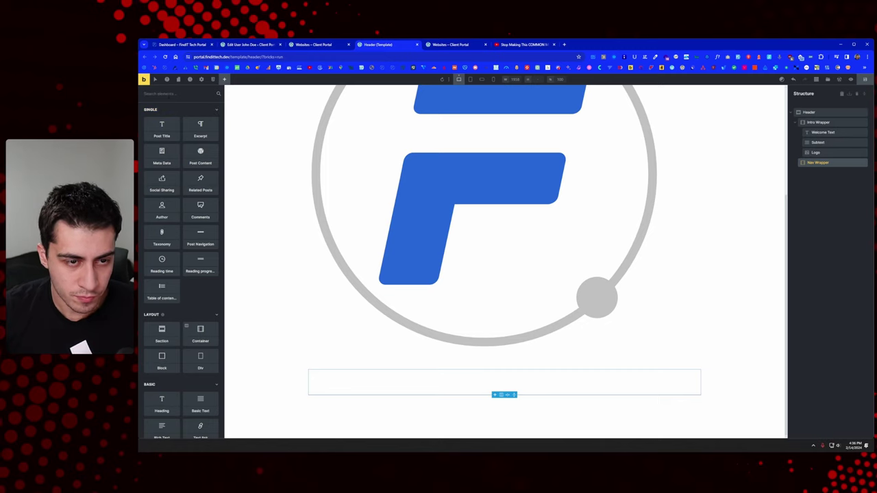
pyautogui.write('block')
pyautogui.press('Return')
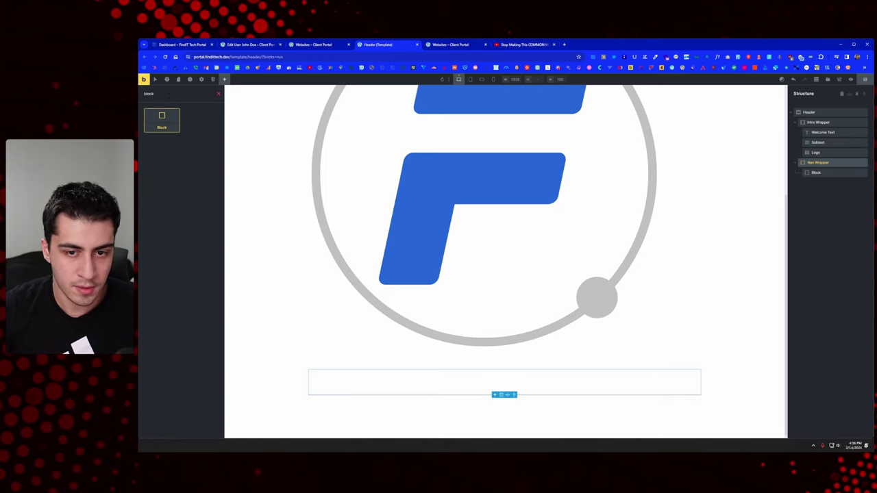
pyautogui.click(817, 172)
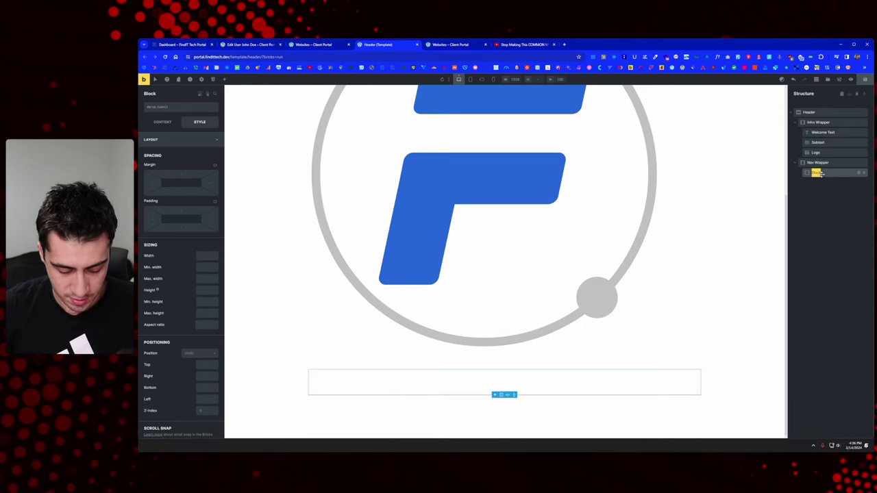
pyautogui.write('Inn')
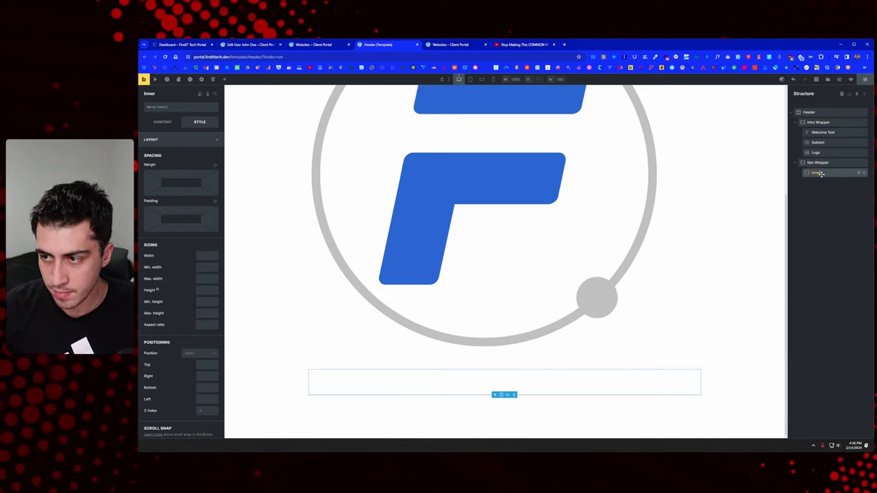
pyautogui.write('er')
pyautogui.click(822, 188)
pyautogui.click(823, 173)
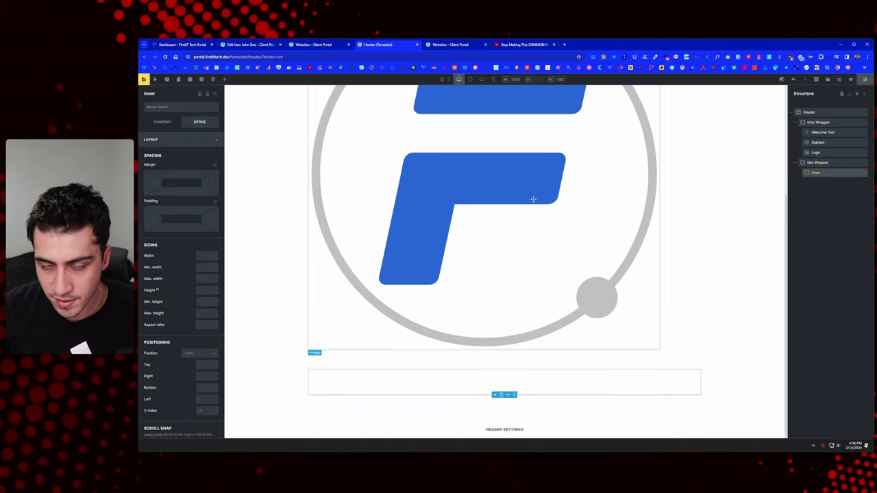
# Add a Nav Menu element inside the Inner block.
pyautogui.click(224, 80)
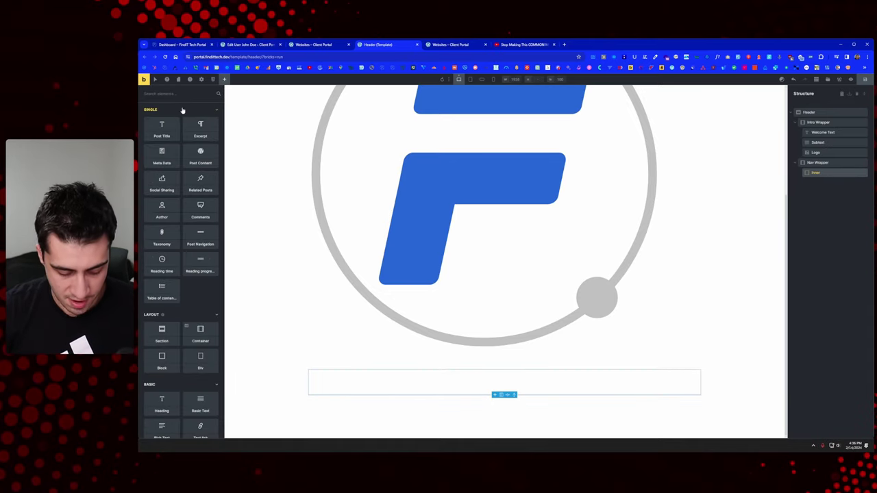
pyautogui.write('nav')
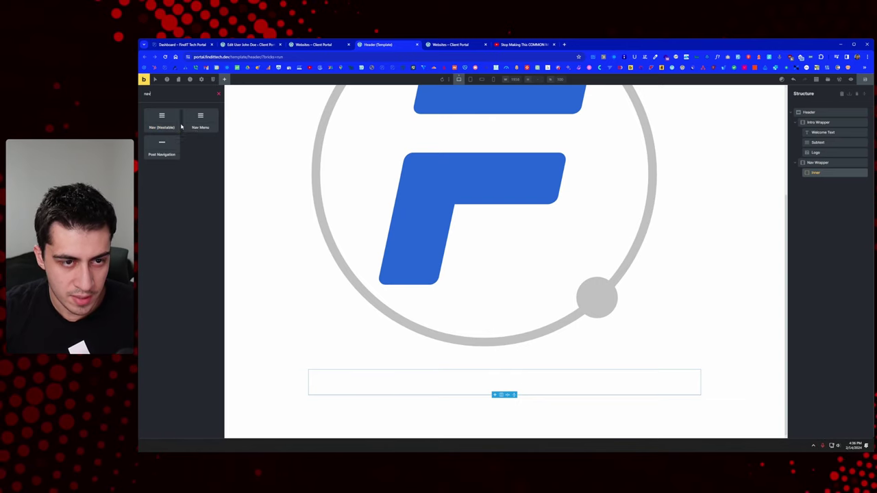
pyautogui.click(193, 126)
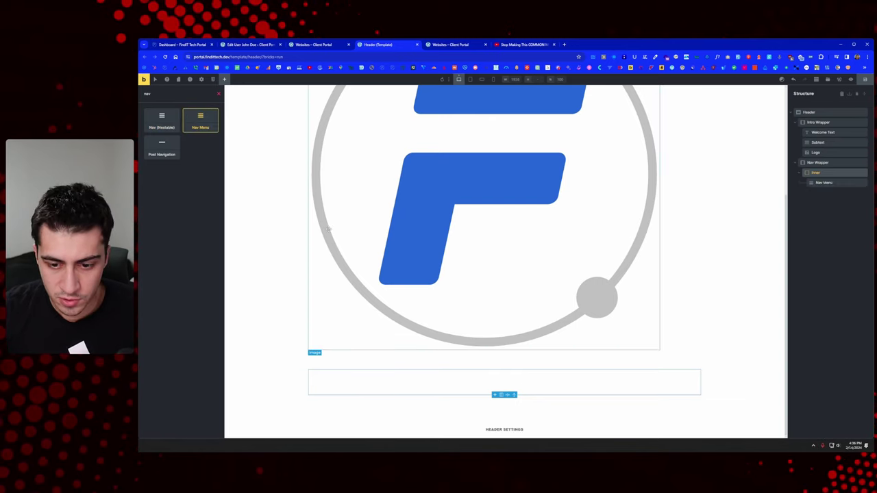
pyautogui.click(825, 183)
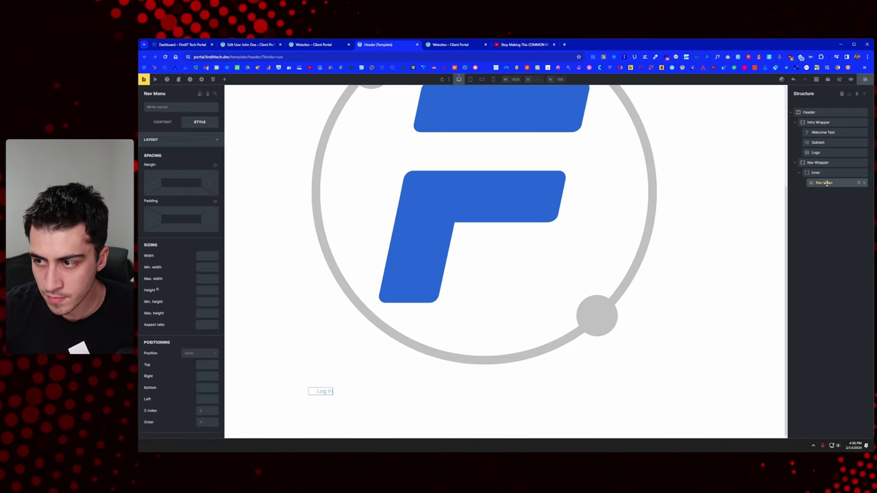
# Save the template and apply automatically generated BEM classes based on "header" to the Header section and its nested elements.
pyautogui.click(868, 80)
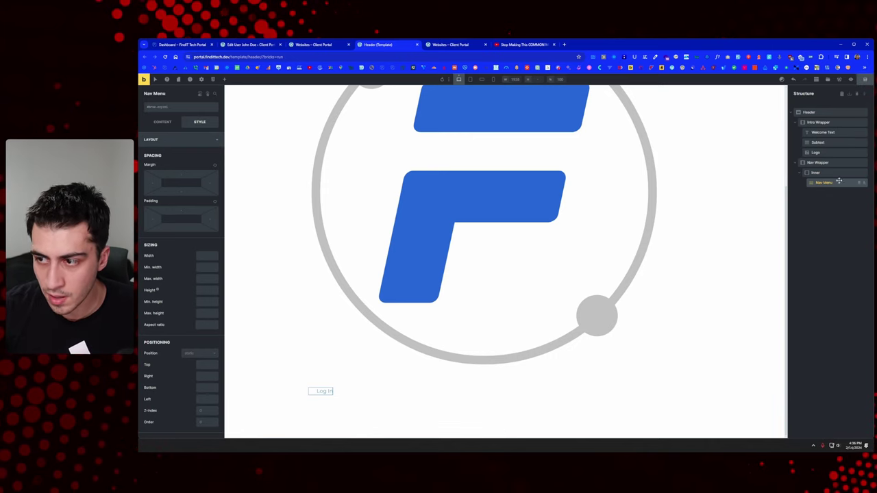
pyautogui.click(851, 115)
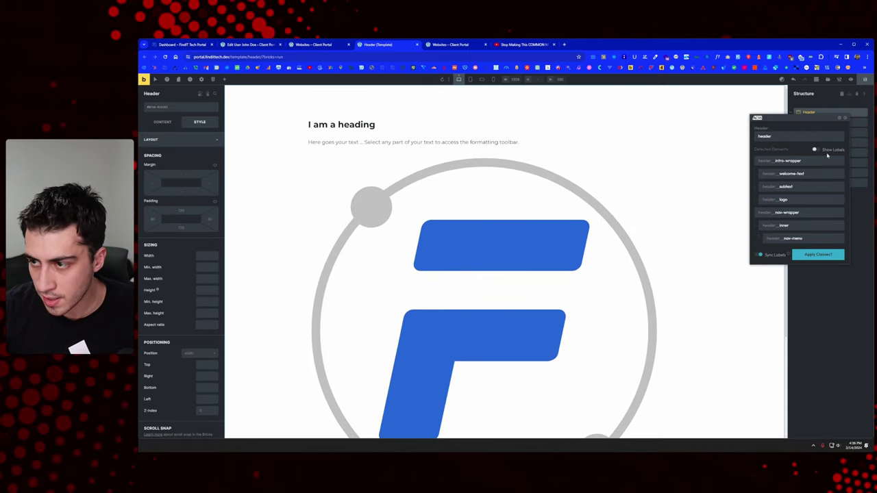
pyautogui.click(816, 254)
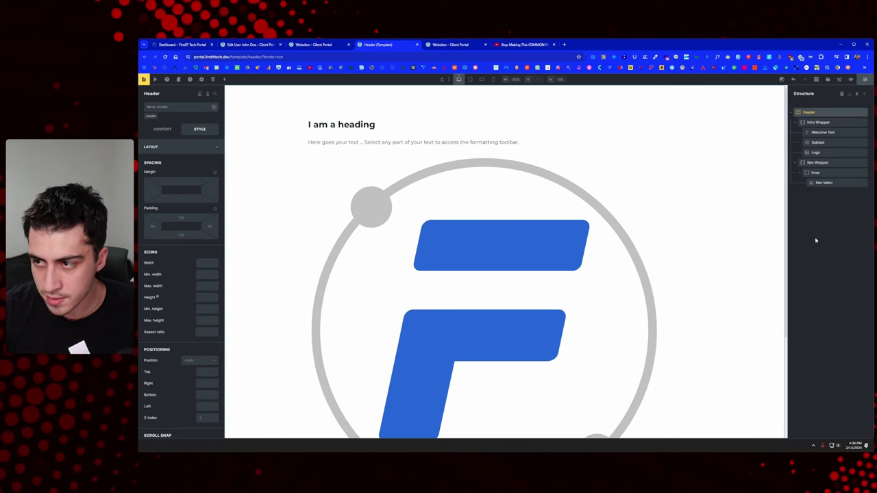
# Set the order of the Logo's header__logo class to -1 so the logo sits above the heading.
pyautogui.click(822, 122)
pyautogui.click(815, 151)
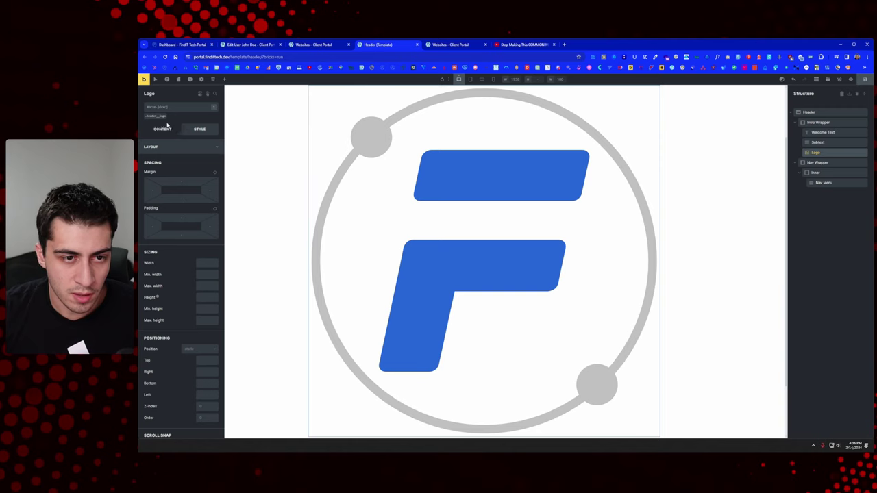
pyautogui.click(156, 116)
pyautogui.scroll(-3, 183, 240)
pyautogui.click(205, 332)
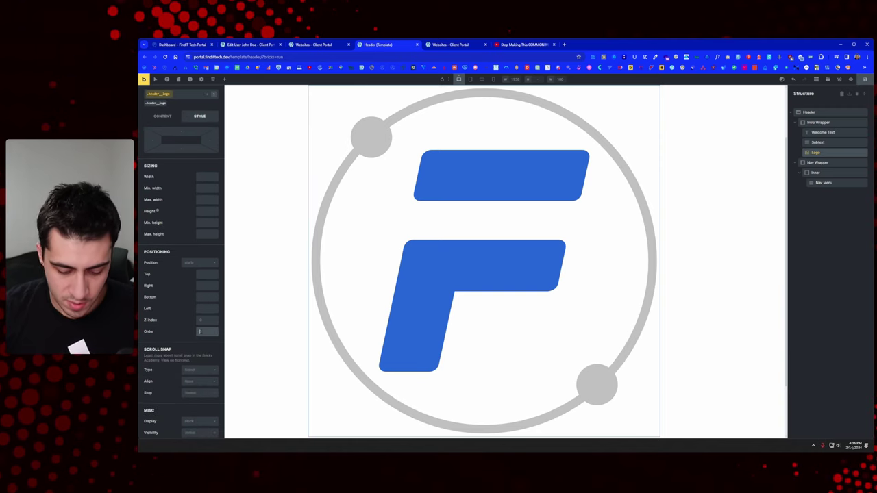
pyautogui.write('-1')
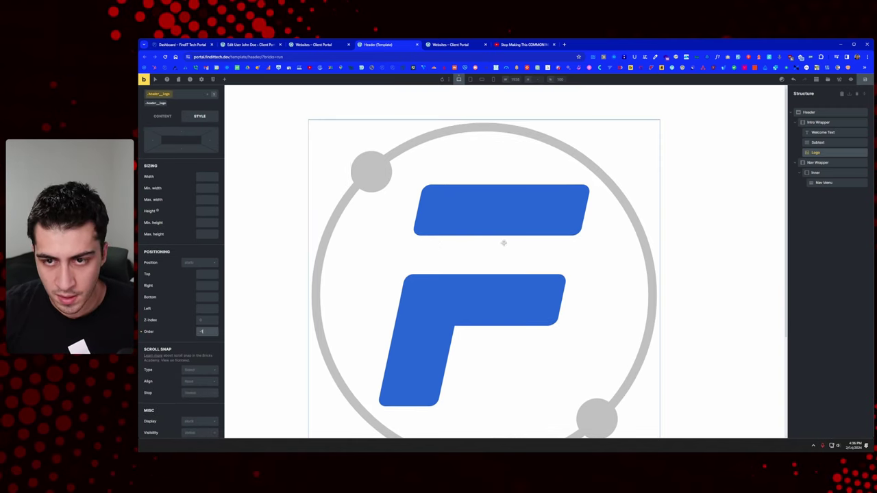
pyautogui.scroll(-2, 772, 208)
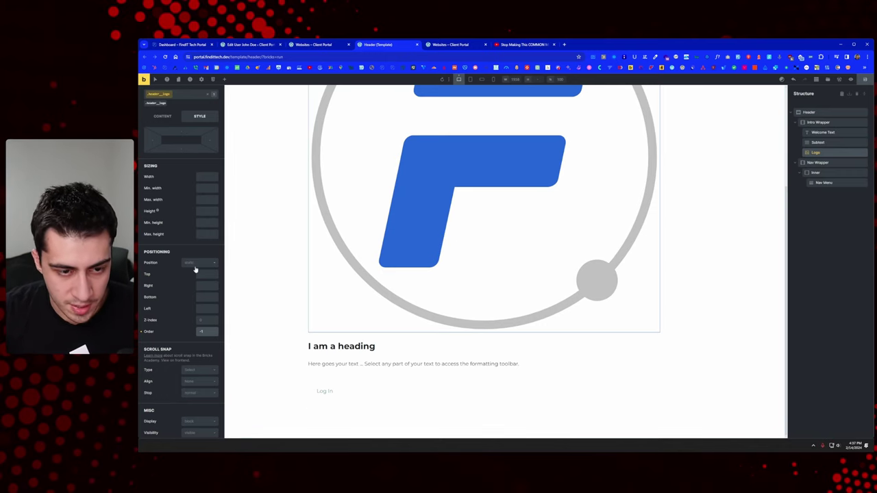
# Set the header__logo class's max width to the XS width variable, var(--width-xs), and save the template.
pyautogui.click(217, 200)
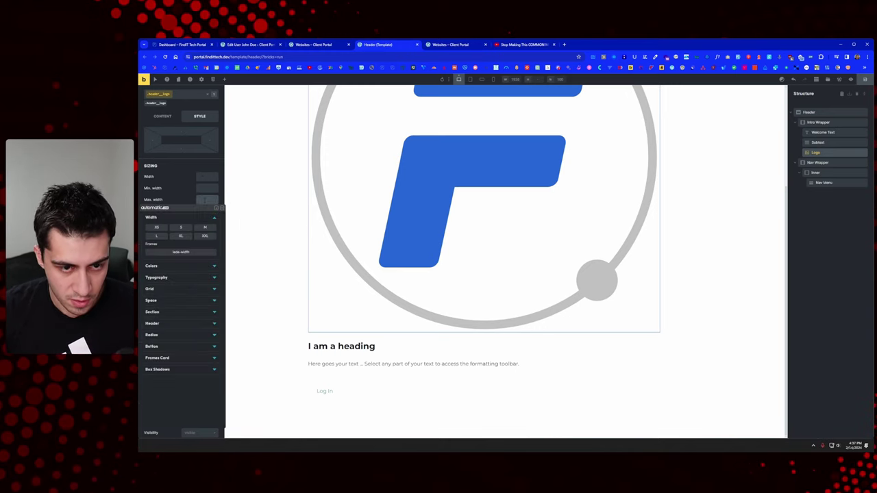
pyautogui.click(180, 227)
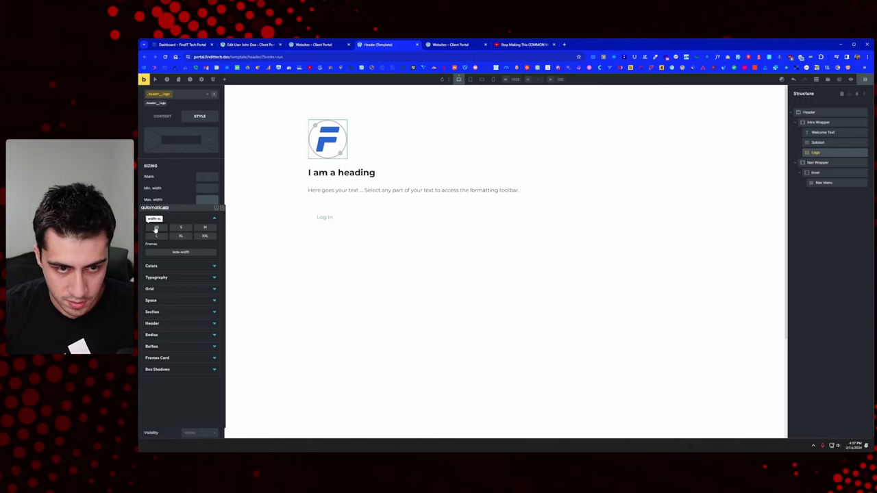
pyautogui.click(155, 228)
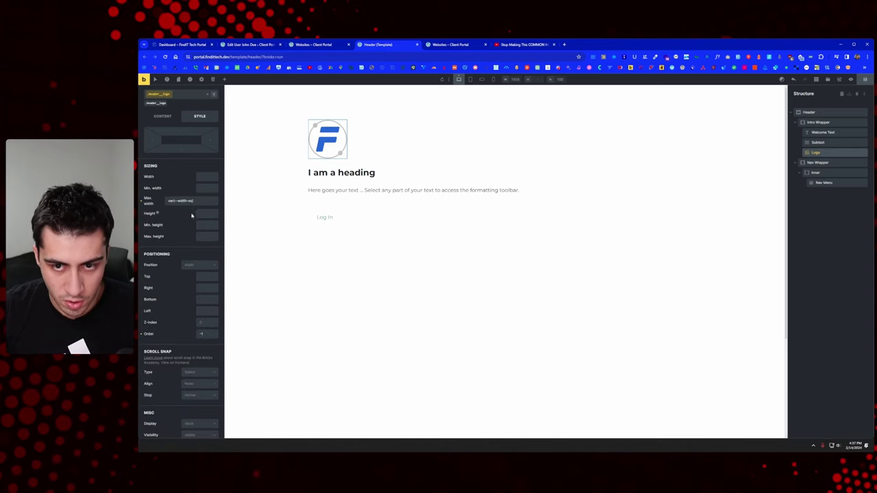
pyautogui.click(864, 79)
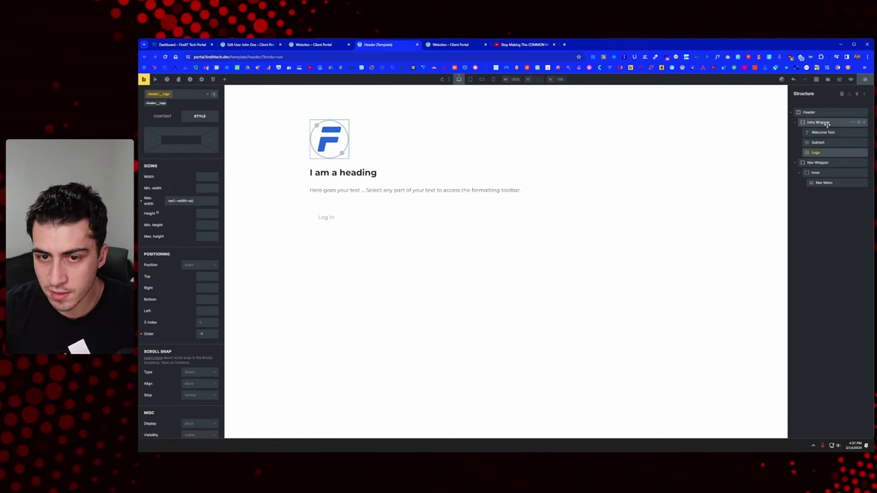
# Replace the Welcome Text heading with "Welcome to Your FindIT Tech Portal", copied from the live FindIT Tech portal dashboard.
pyautogui.click(346, 173)
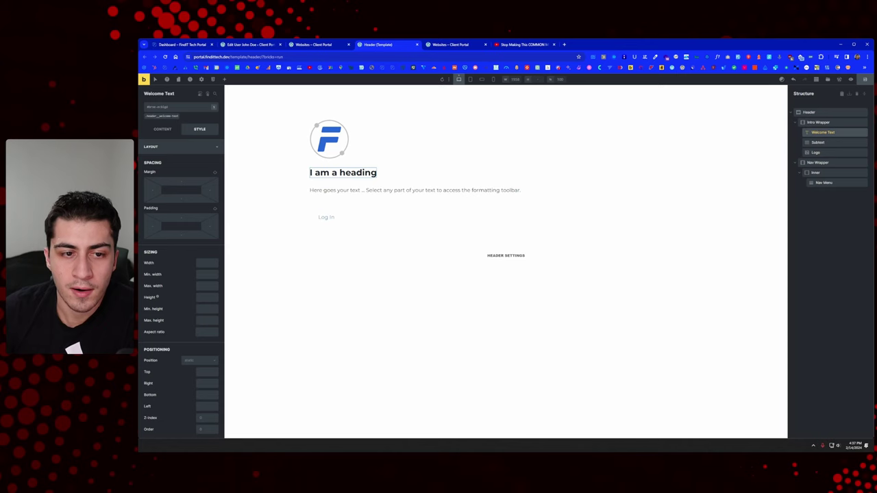
pyautogui.click(162, 129)
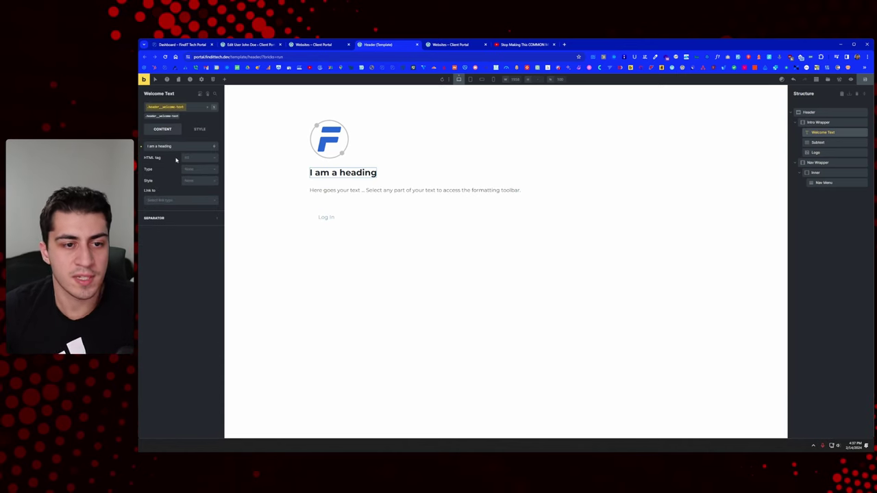
pyautogui.doubleClick(165, 146)
pyautogui.hotkey('ctrl', '1')
pyautogui.moveTo(629, 142); pyautogui.dragTo(414, 133)
pyautogui.hotkey('ctrl', 'c')
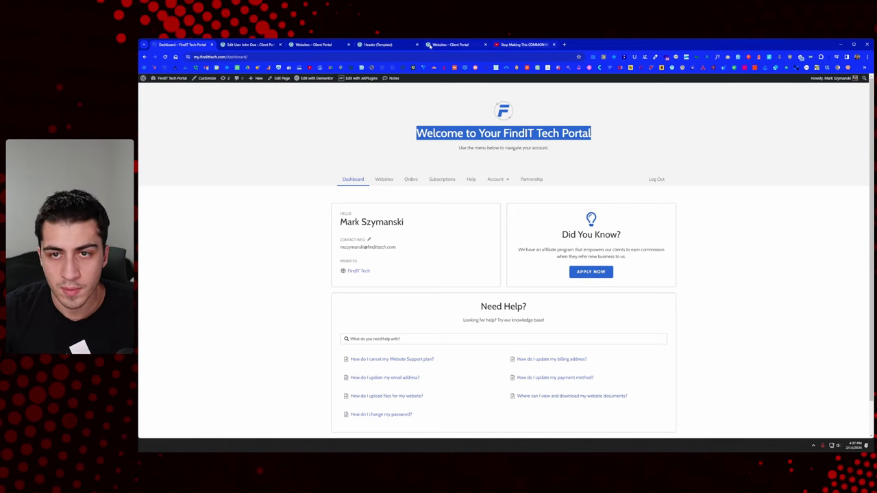
pyautogui.click(457, 45)
pyautogui.hotkey('ctrl', '2')
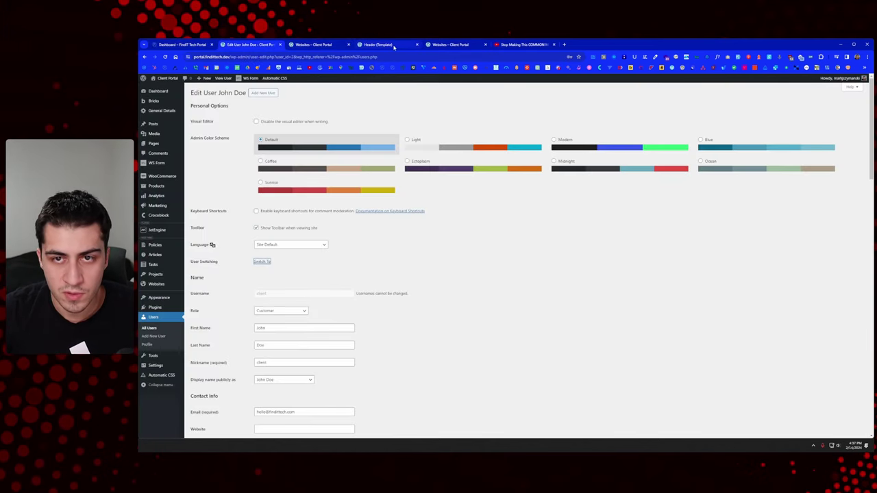
pyautogui.click(394, 45)
pyautogui.click(280, 45)
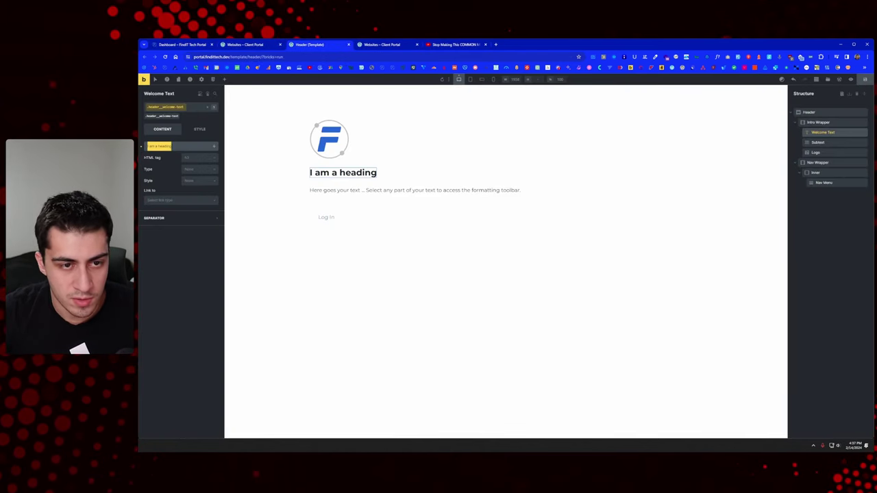
pyautogui.rightClick(170, 146)
pyautogui.click(196, 180)
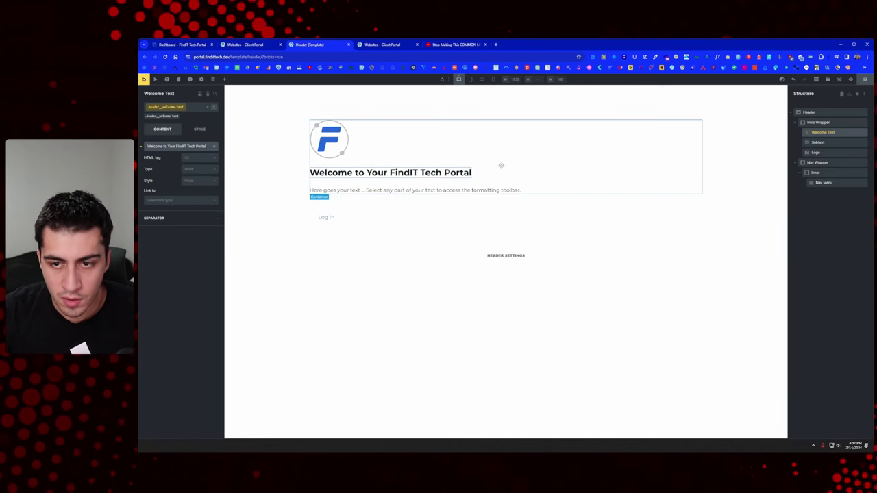
# Replace the Subtext content with "Use the menu below to navigate your account.", copied from the live portal dashboard.
pyautogui.click(388, 199)
pyautogui.hotkey('ctrl', '1')
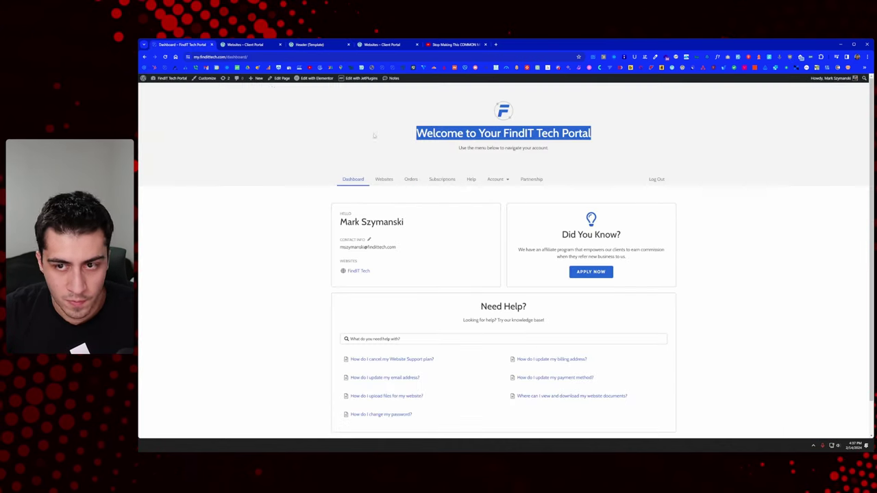
pyautogui.moveTo(561, 154); pyautogui.dragTo(458, 148)
pyautogui.hotkey('ctrl', 'c')
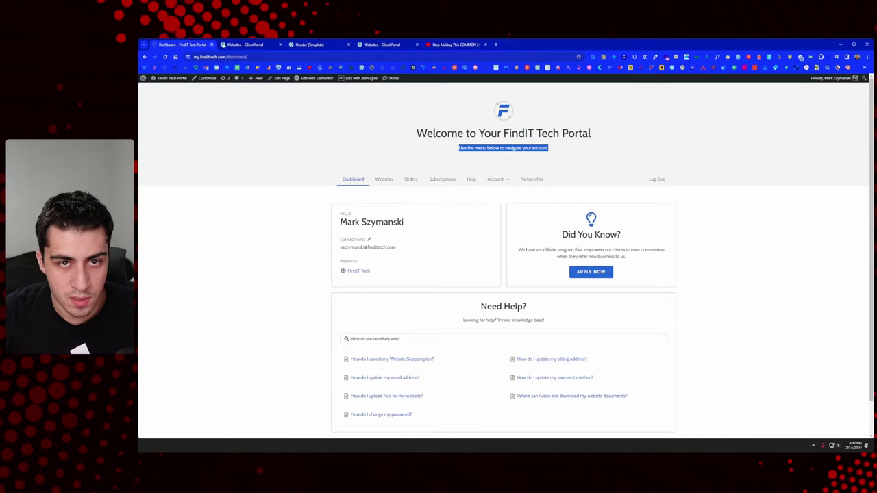
pyautogui.click(240, 44)
pyautogui.click(312, 44)
pyautogui.hotkey('ctrl', 'a')
pyautogui.hotkey('ctrl', 'v')
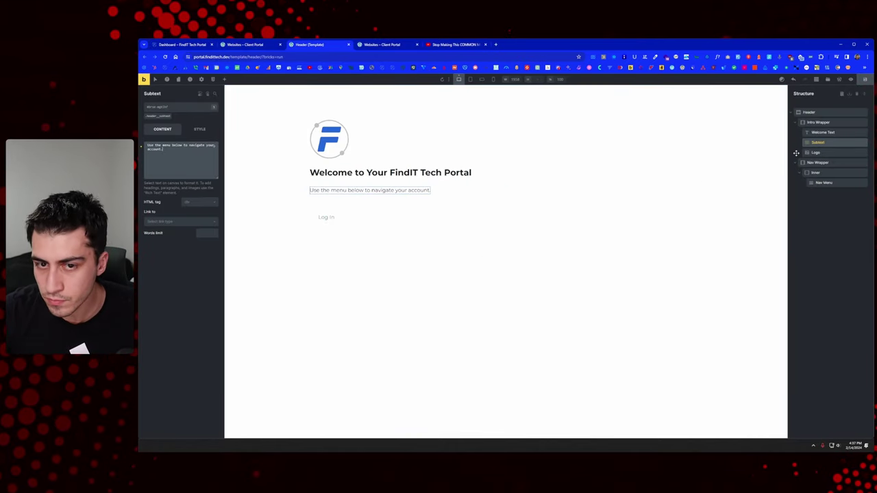
# Center the Intro Wrapper's content on the cross axis and save the template.
pyautogui.click(829, 123)
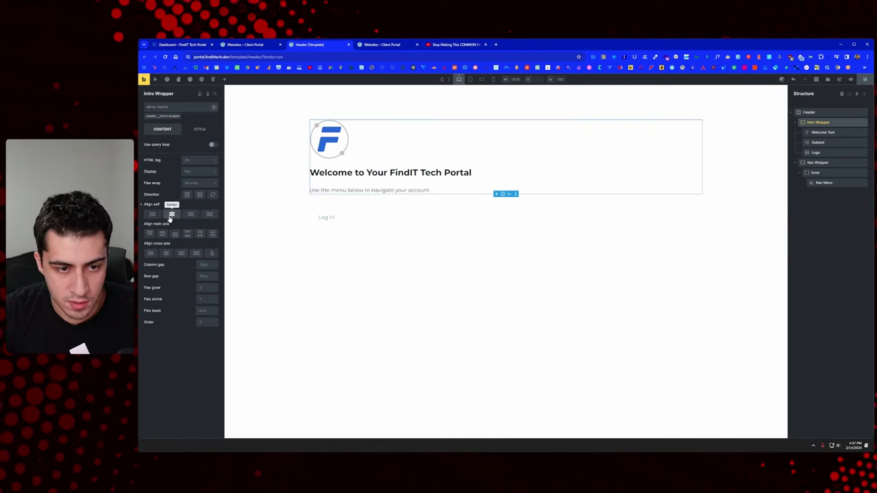
pyautogui.click(166, 252)
pyautogui.click(866, 80)
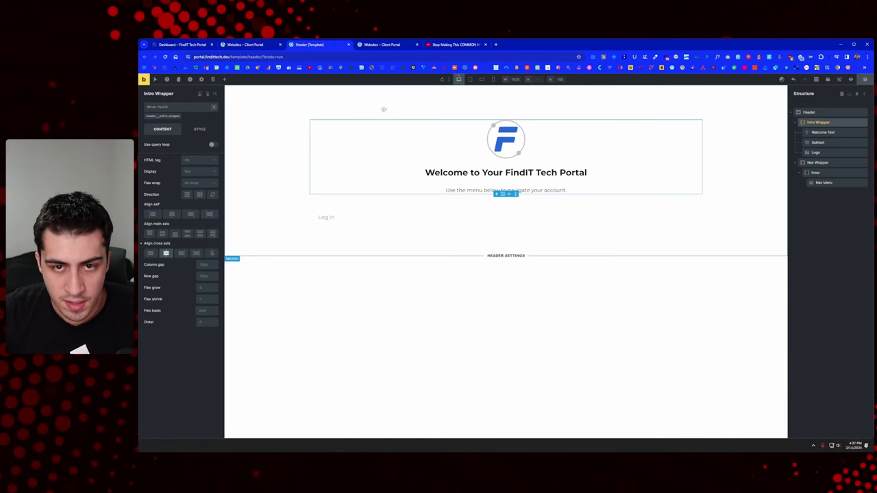
# Try div as the Header section's HTML tag, undo the change, and save the template.
pyautogui.click(829, 164)
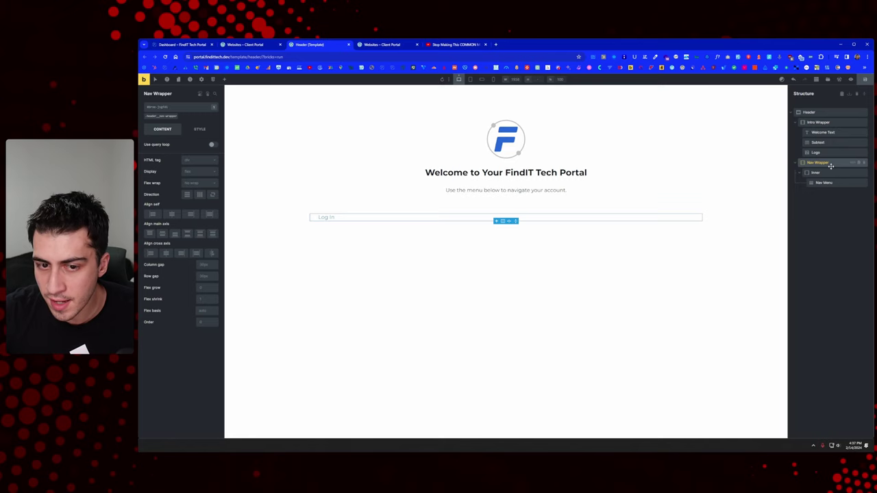
pyautogui.click(824, 182)
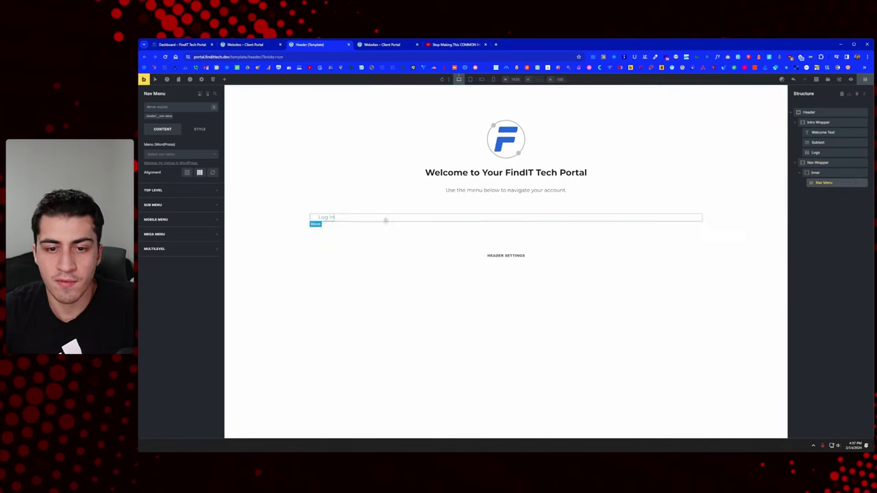
pyautogui.click(809, 111)
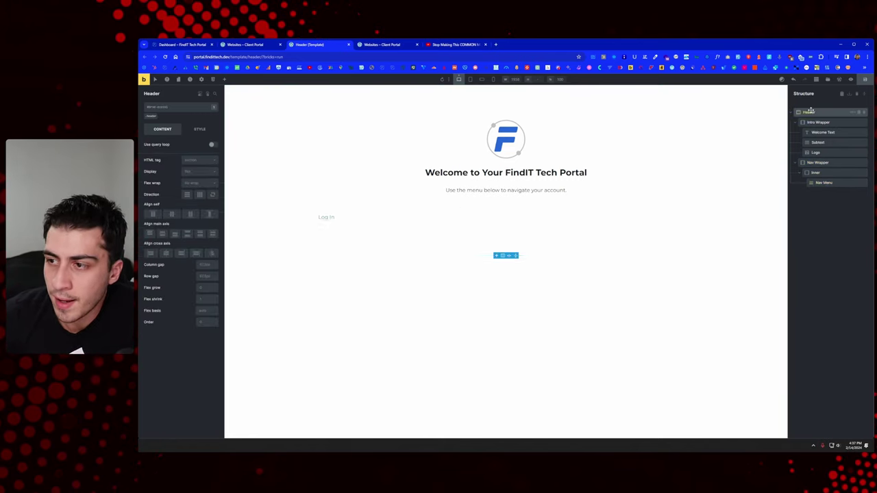
pyautogui.click(193, 161)
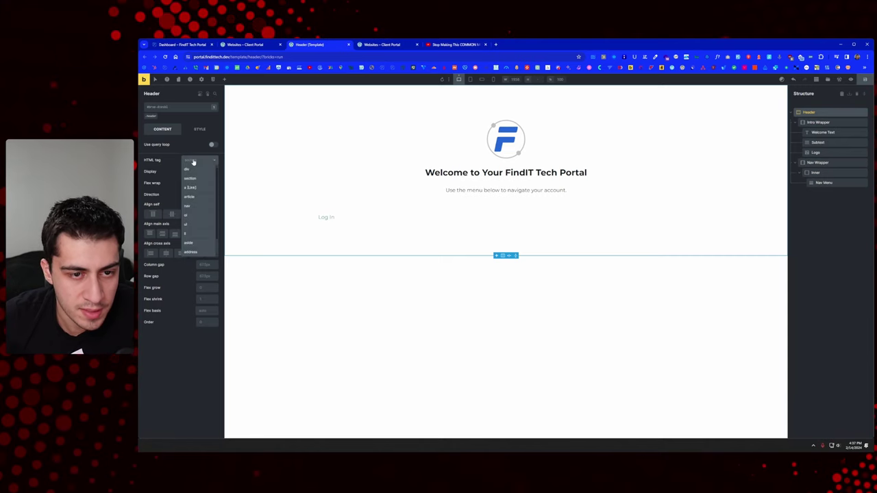
pyautogui.click(193, 169)
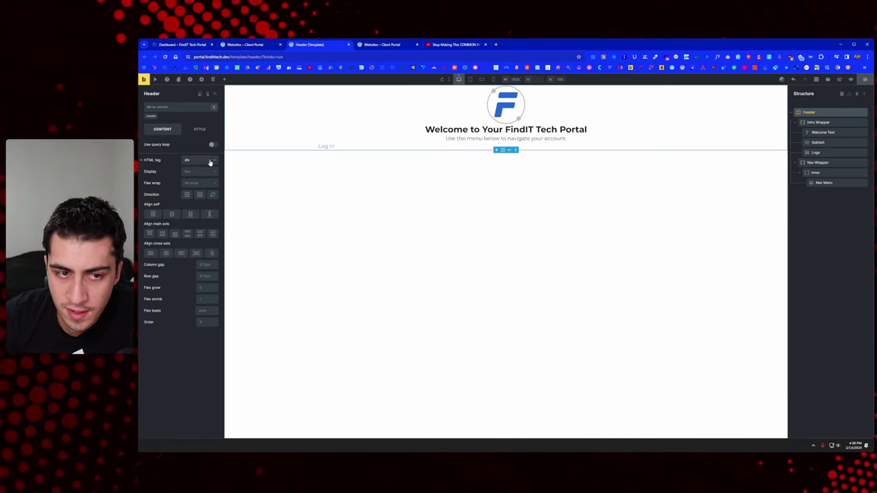
pyautogui.hotkey('ctrl', 'z')
pyautogui.hotkey('ctrl', 's')
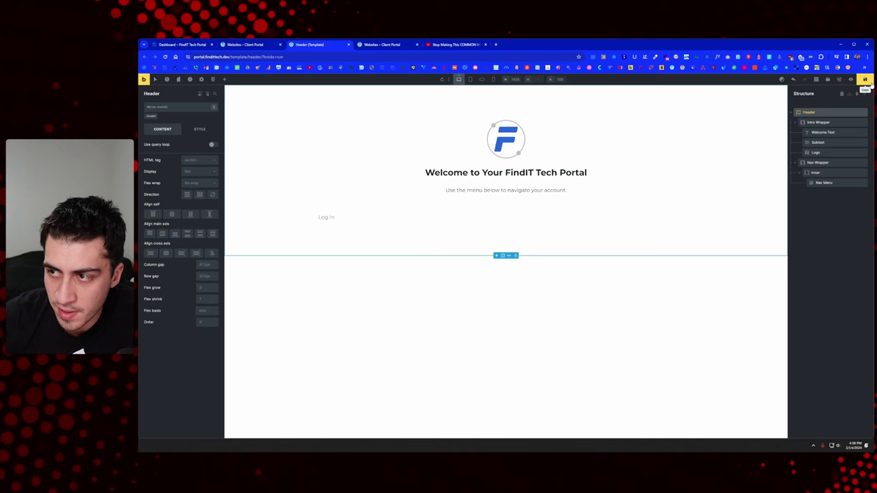
# Assign the WordPress menu named "Menu" to the Nav Menu element and open the WordPress menu management page.
pyautogui.click(359, 220)
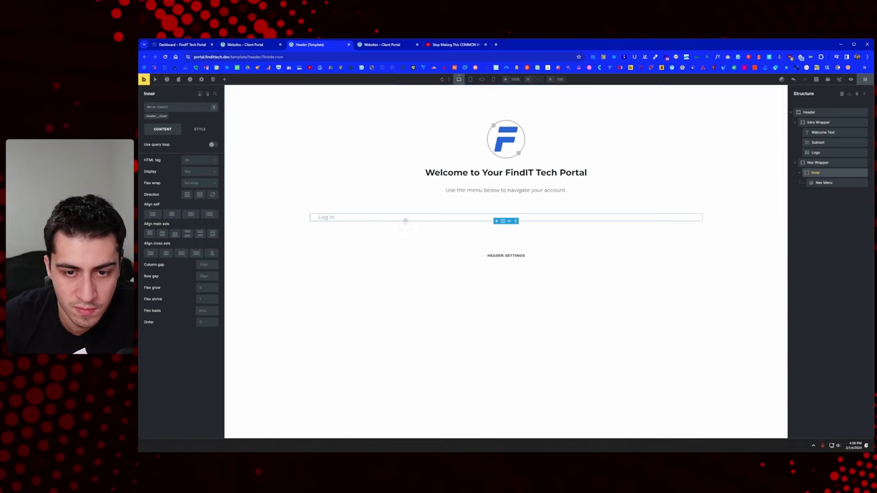
pyautogui.click(831, 185)
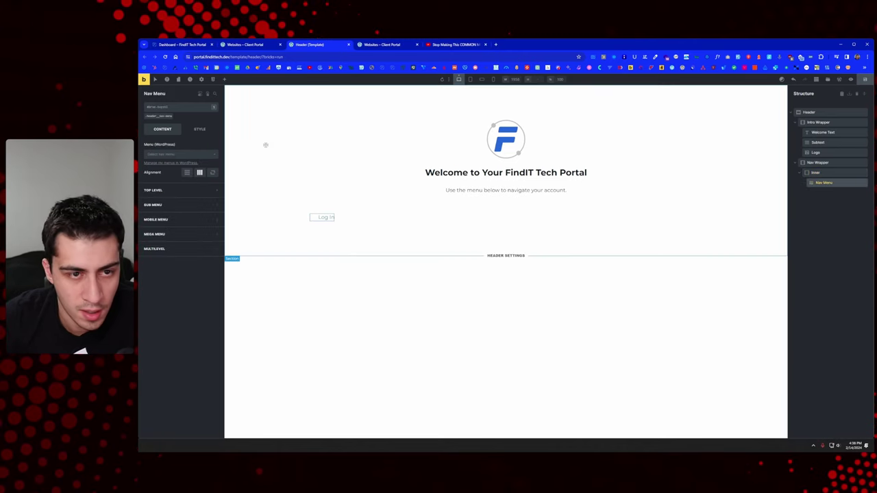
pyautogui.click(165, 156)
pyautogui.click(162, 167)
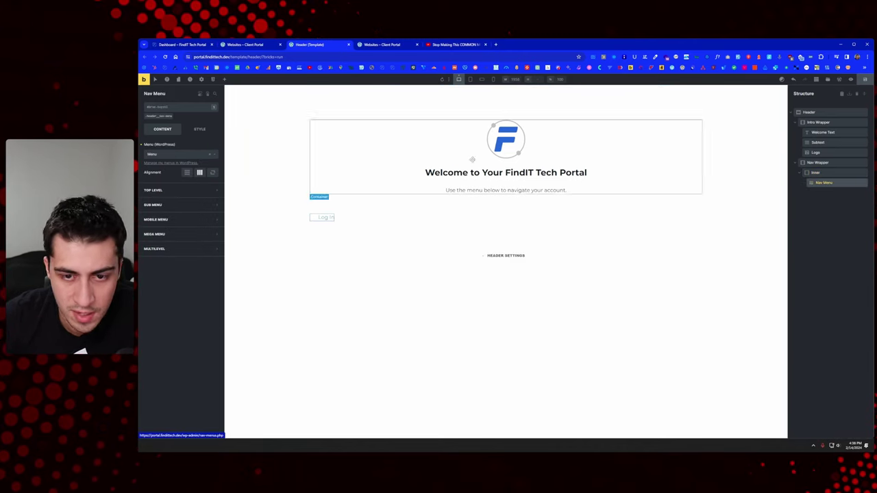
pyautogui.click(177, 163)
pyautogui.click(380, 45)
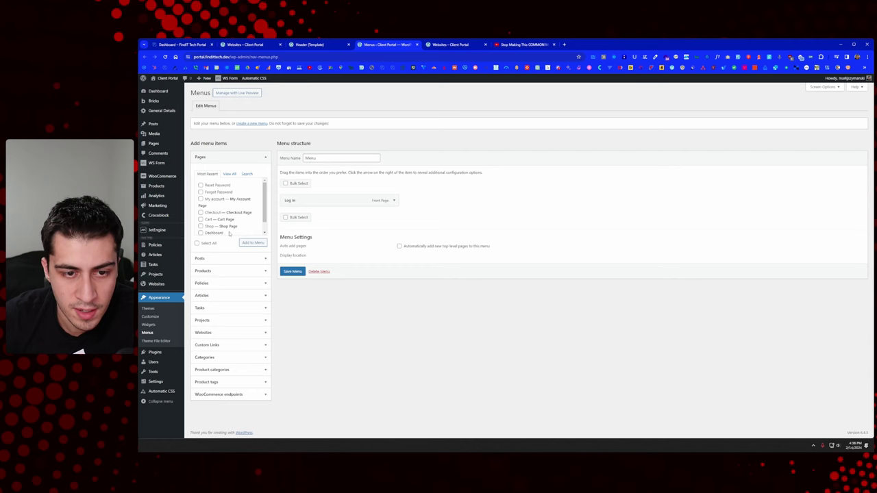
# Add the Dashboard page as the first item of the menu and remove the Log In item.
pyautogui.click(181, 45)
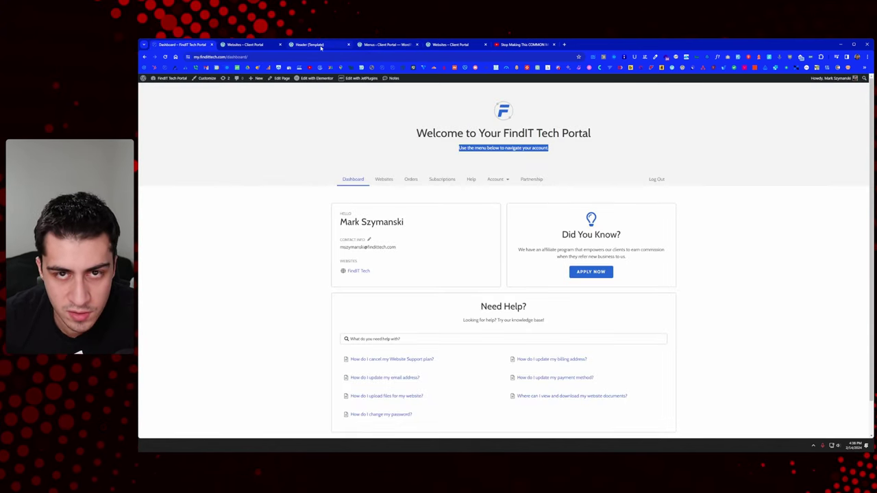
pyautogui.click(373, 45)
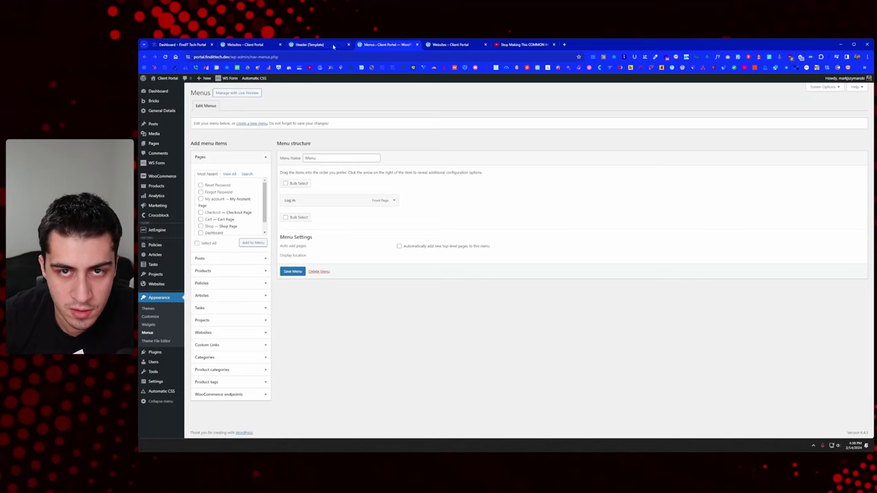
pyautogui.scroll(-1, 217, 203)
pyautogui.click(200, 221)
pyautogui.click(259, 243)
pyautogui.moveTo(291, 216)
pyautogui.mouseDown()
pyautogui.moveTo(295, 199)
pyautogui.moveTo(295, 209)
pyautogui.mouseUp()
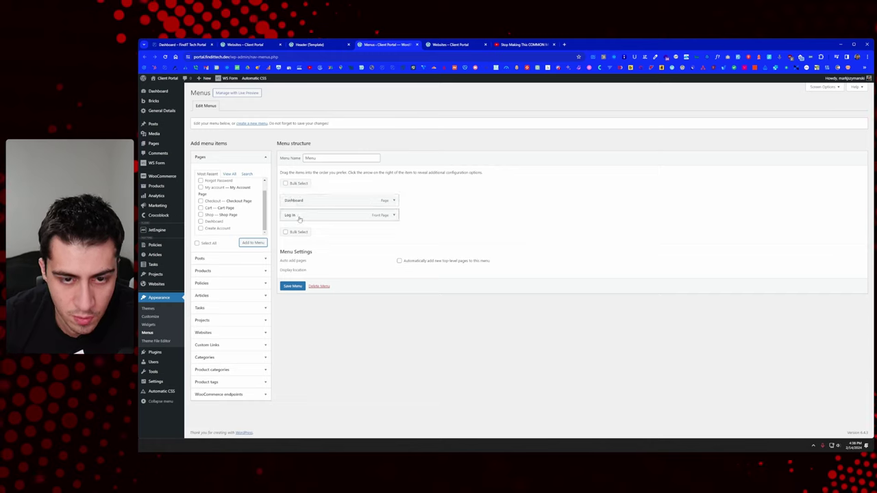
pyautogui.click(393, 215)
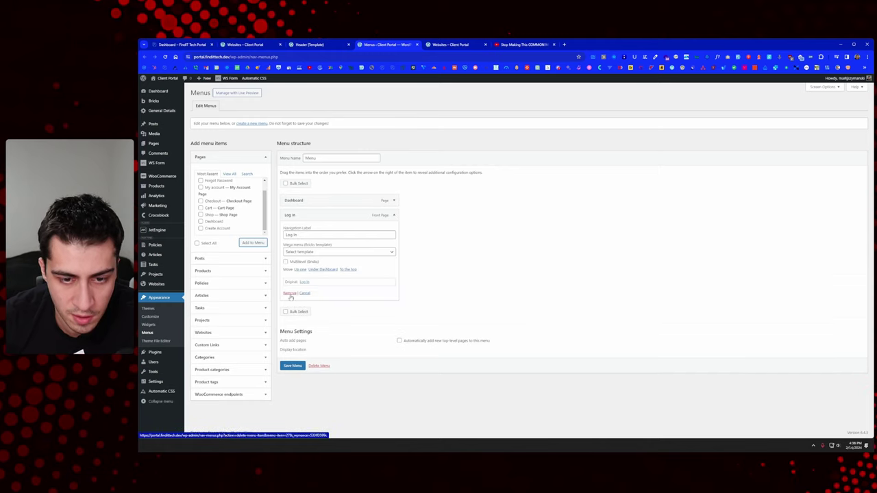
pyautogui.click(289, 294)
# Check the live portal's navigation for the next item and add the Websites post type archive to the menu.
pyautogui.scroll(3, 254, 207)
pyautogui.scroll(-3, 241, 207)
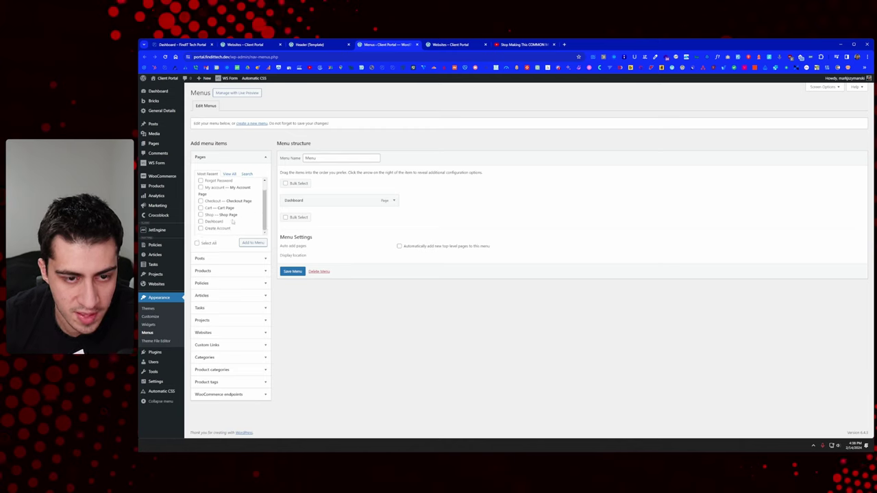
pyautogui.scroll(1, 225, 224)
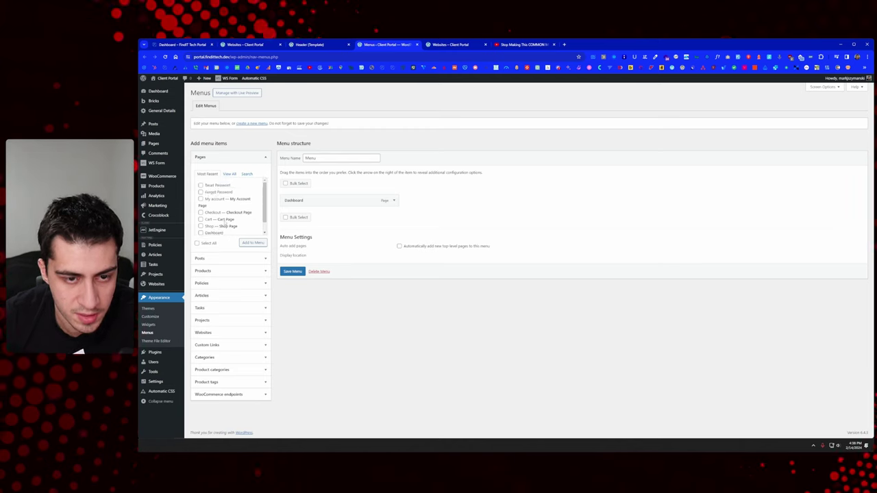
pyautogui.scroll(-1, 224, 214)
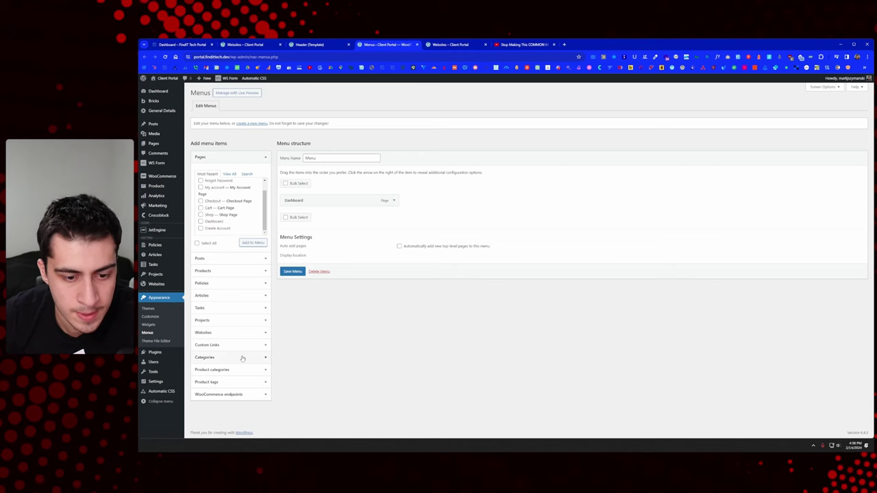
pyautogui.click(179, 43)
pyautogui.click(375, 45)
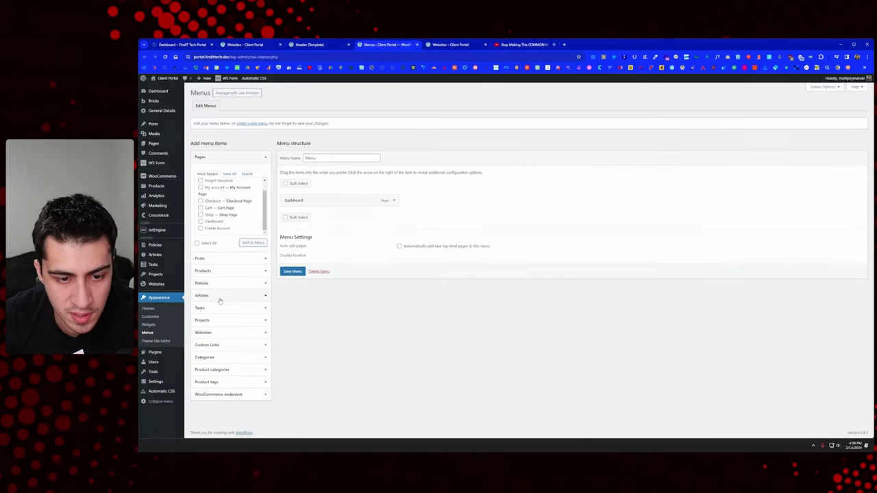
pyautogui.click(220, 332)
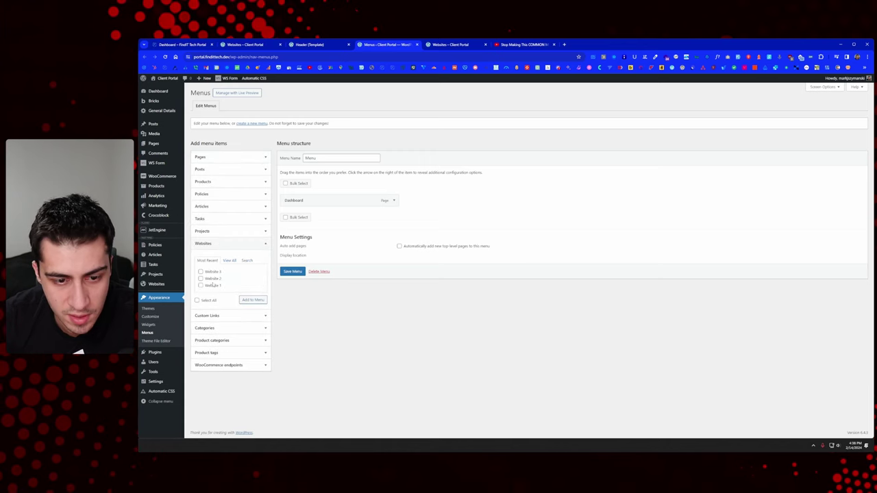
pyautogui.click(229, 261)
pyautogui.click(200, 272)
pyautogui.click(253, 307)
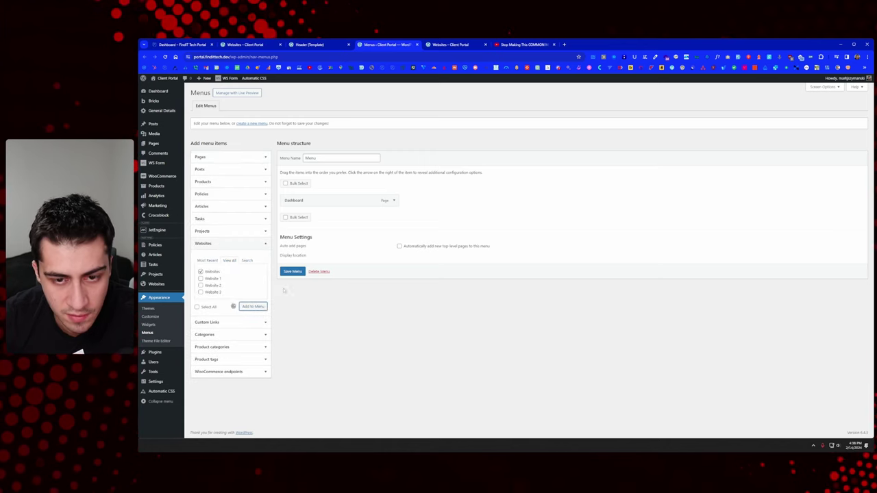
# Check the live portal's navigation again and add the WooCommerce Orders endpoint to the menu.
pyautogui.click(179, 45)
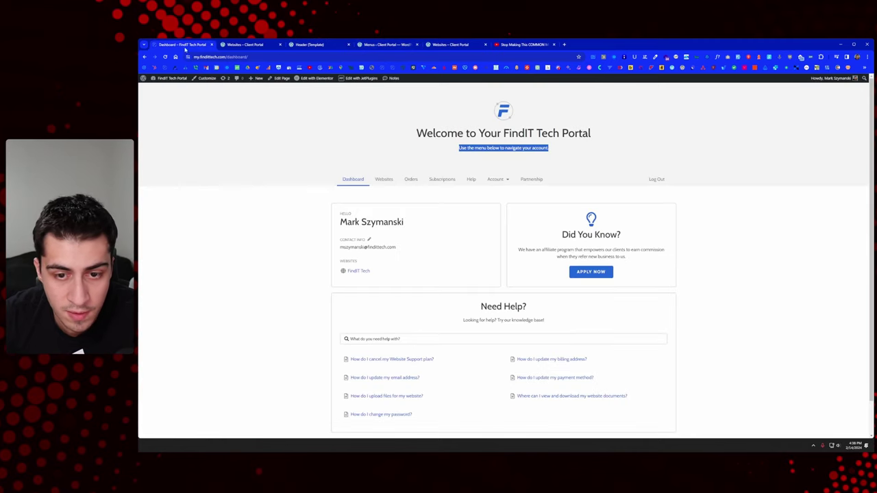
pyautogui.click(308, 44)
pyautogui.click(371, 46)
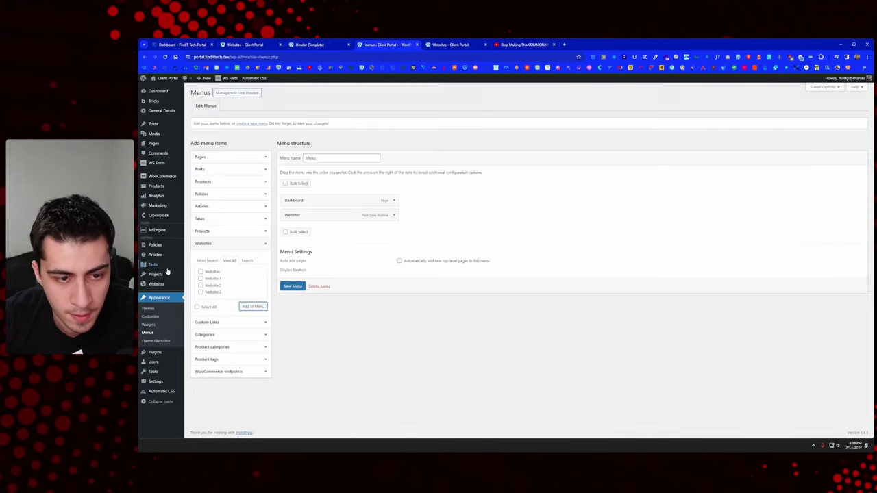
pyautogui.click(255, 369)
pyautogui.click(210, 328)
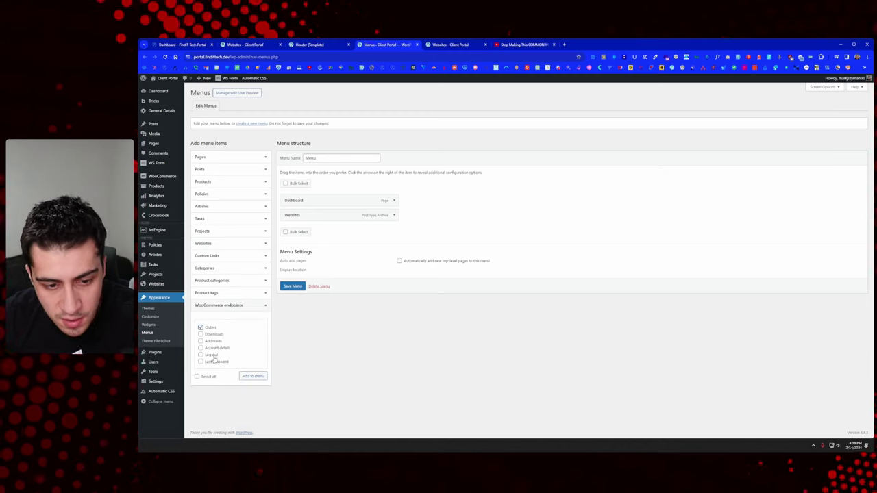
pyautogui.click(252, 376)
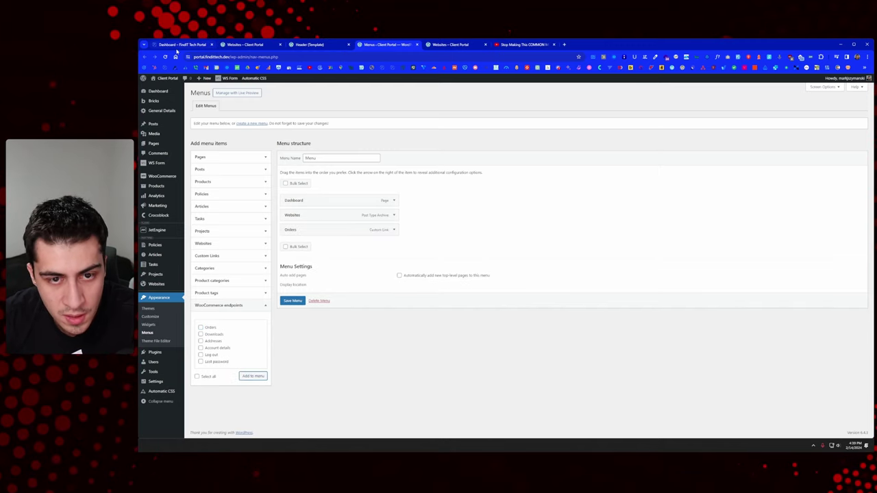
# Check the live portal's Account submenu and add the WooCommerce Account details endpoint to the menu.
pyautogui.click(243, 44)
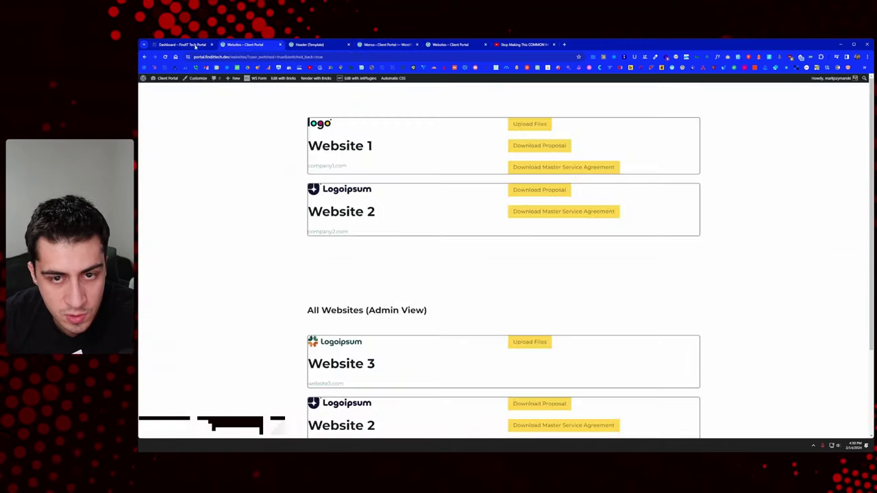
pyautogui.click(208, 45)
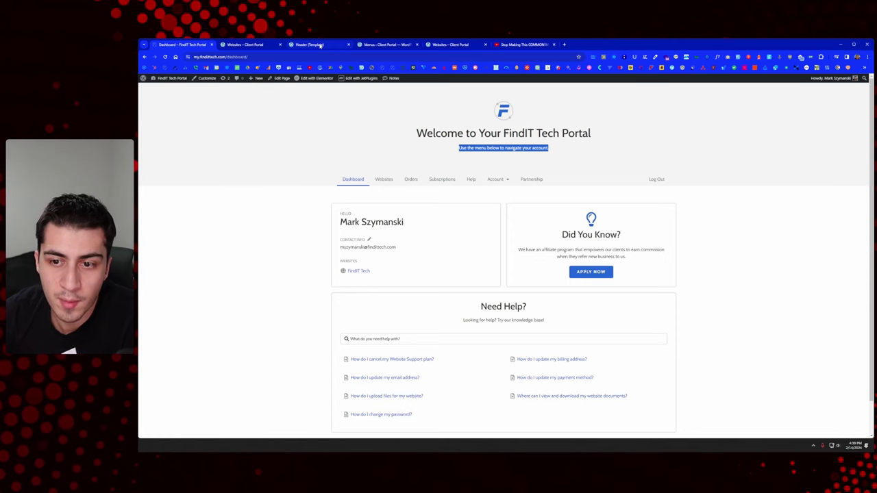
pyautogui.moveTo(502, 183)
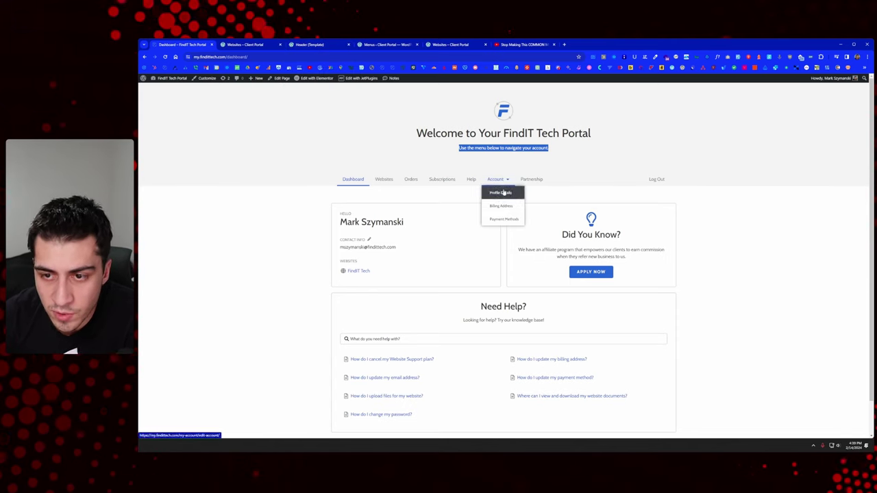
pyautogui.click(297, 46)
pyautogui.click(367, 45)
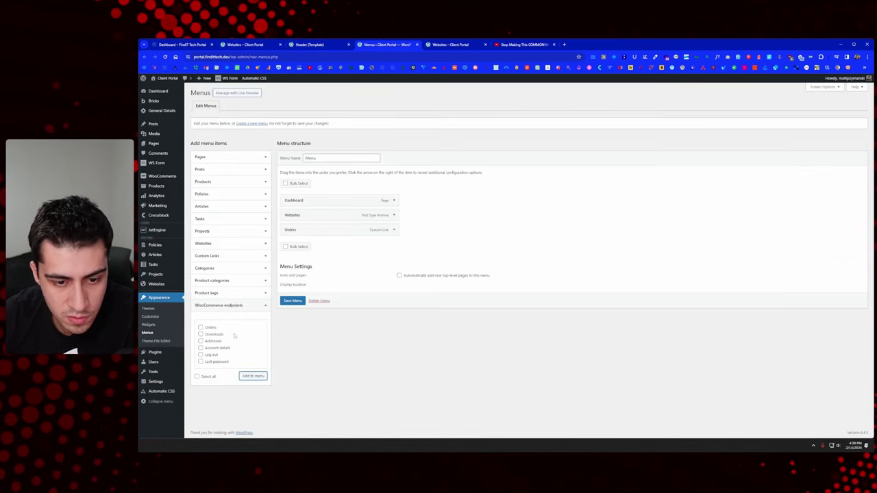
pyautogui.click(218, 348)
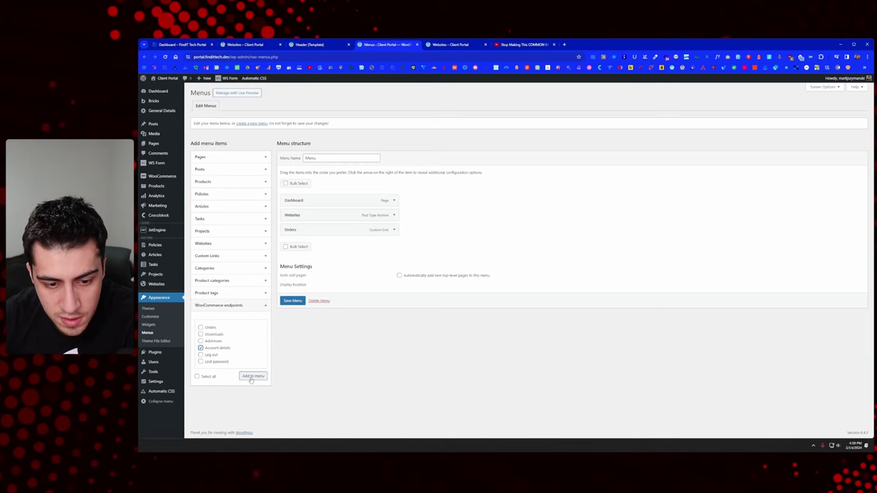
pyautogui.click(252, 377)
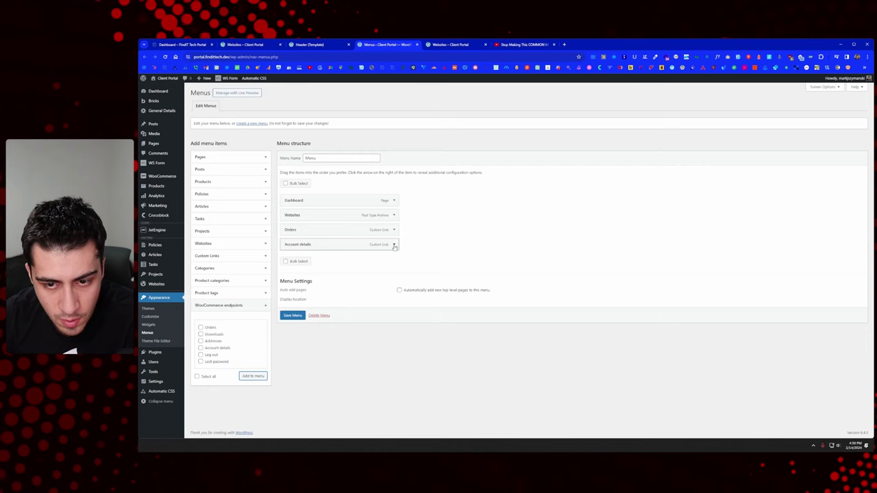
# Shorten the Account details item's navigation label to Account and save the menu.
pyautogui.click(394, 245)
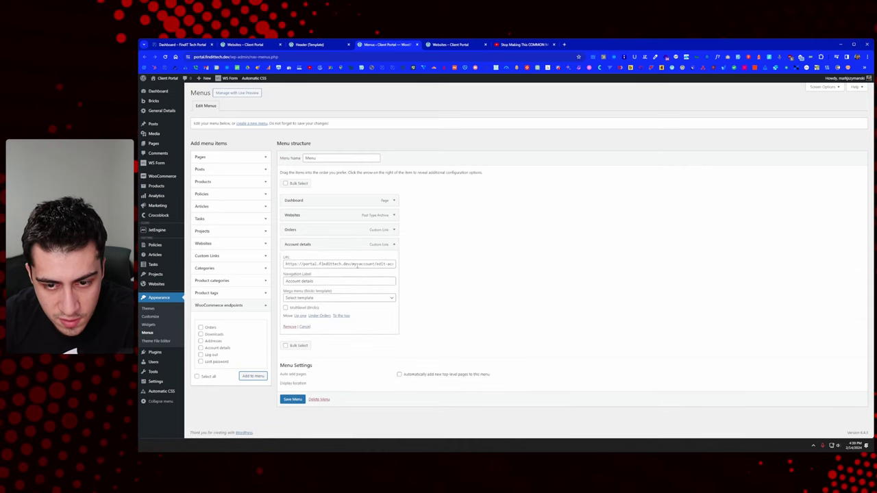
pyautogui.moveTo(320, 280); pyautogui.dragTo(297, 280)
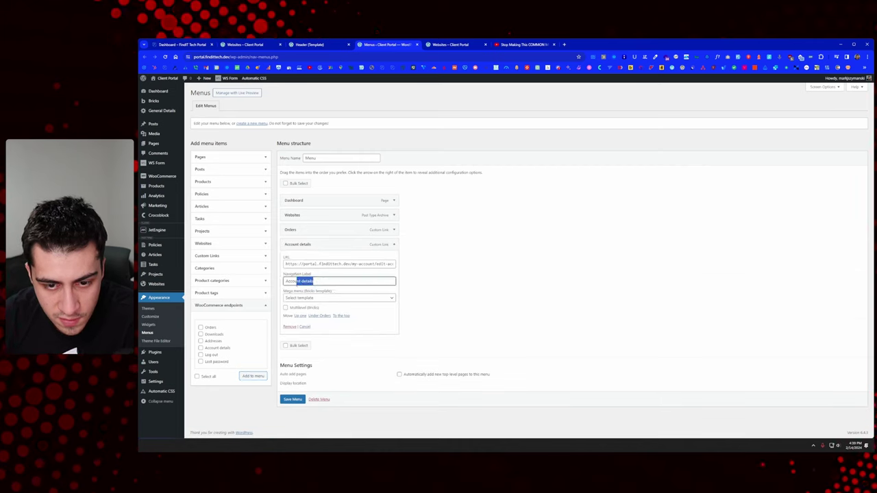
pyautogui.press('BackSpace')
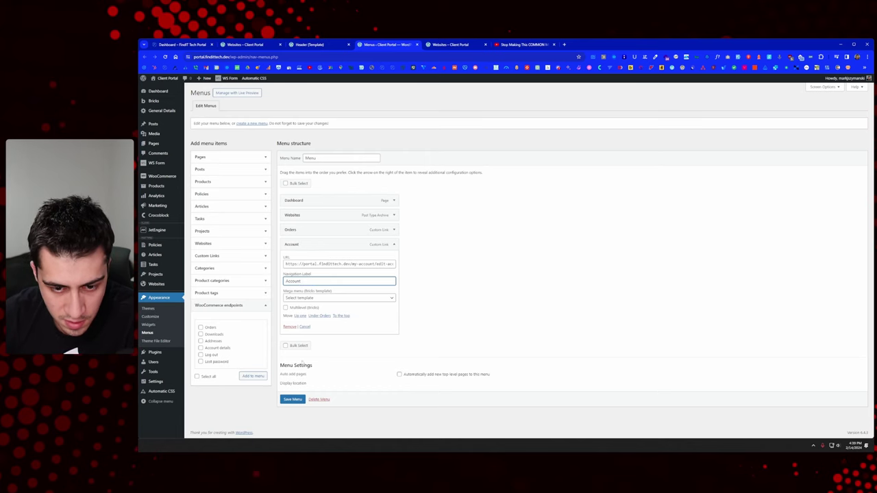
pyautogui.click(299, 401)
# Return to the header template, set its display condition to Entire website, and save the template.
pyautogui.hotkey('ctrl', 'Tab')
pyautogui.click(311, 44)
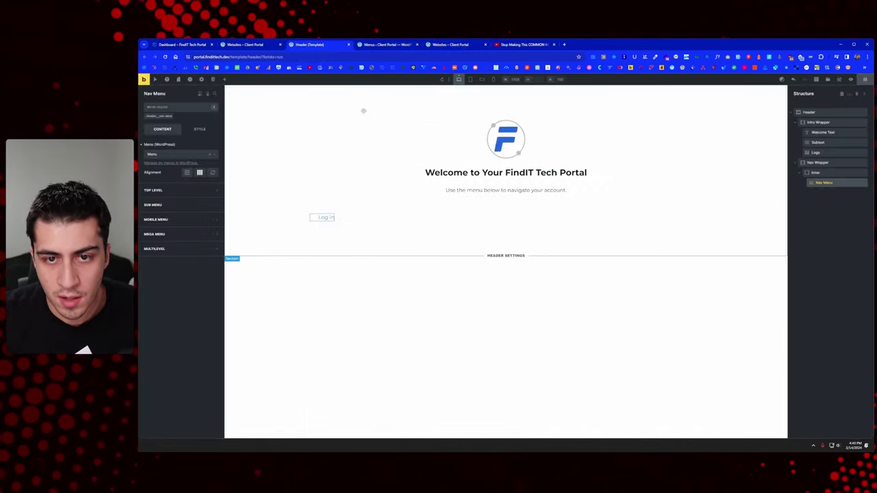
pyautogui.click(864, 80)
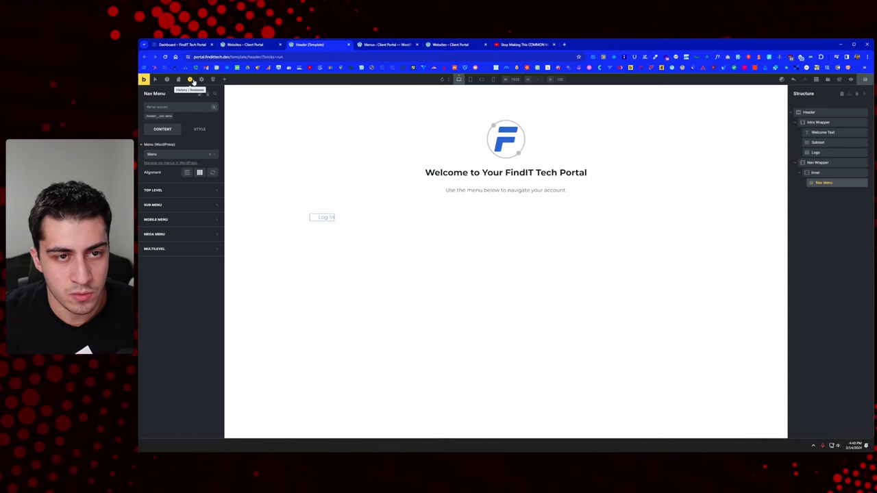
pyautogui.click(200, 79)
pyautogui.click(176, 127)
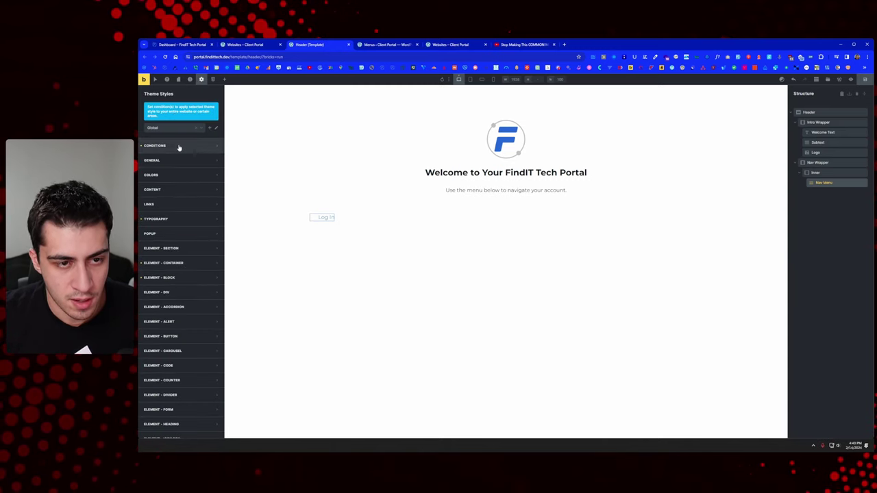
pyautogui.click(201, 79)
pyautogui.click(177, 140)
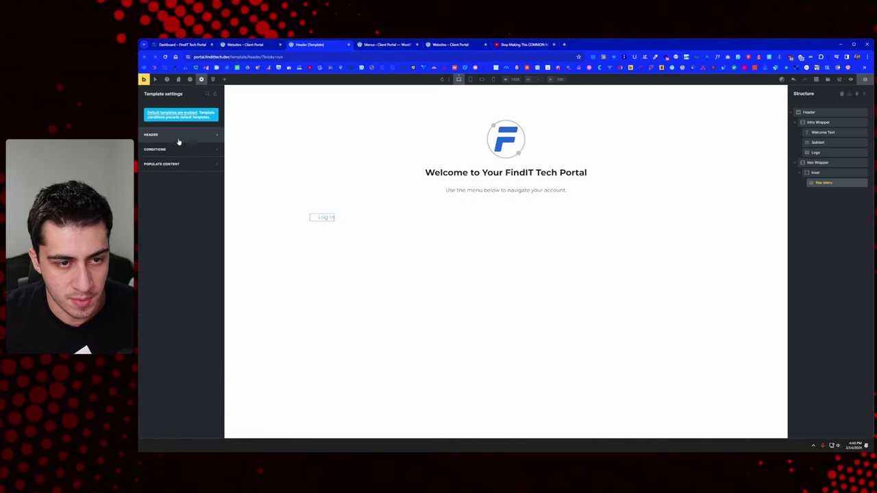
pyautogui.click(176, 149)
pyautogui.click(181, 181)
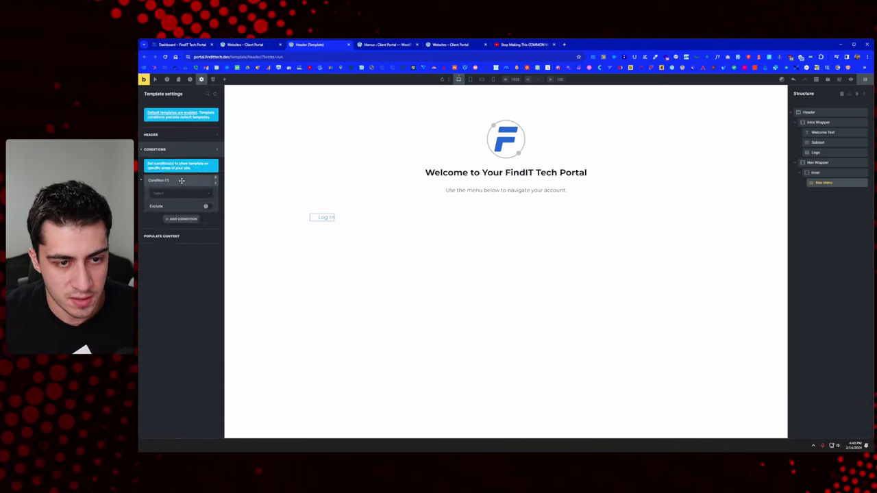
pyautogui.click(177, 195)
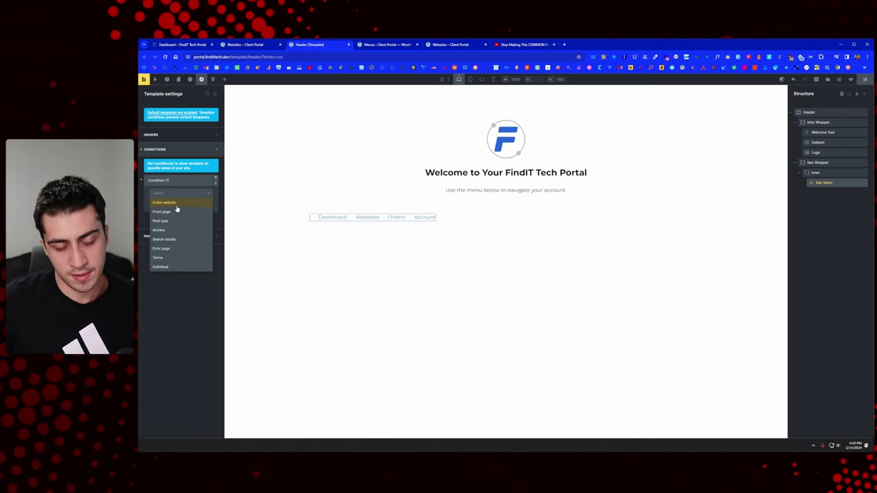
pyautogui.click(164, 203)
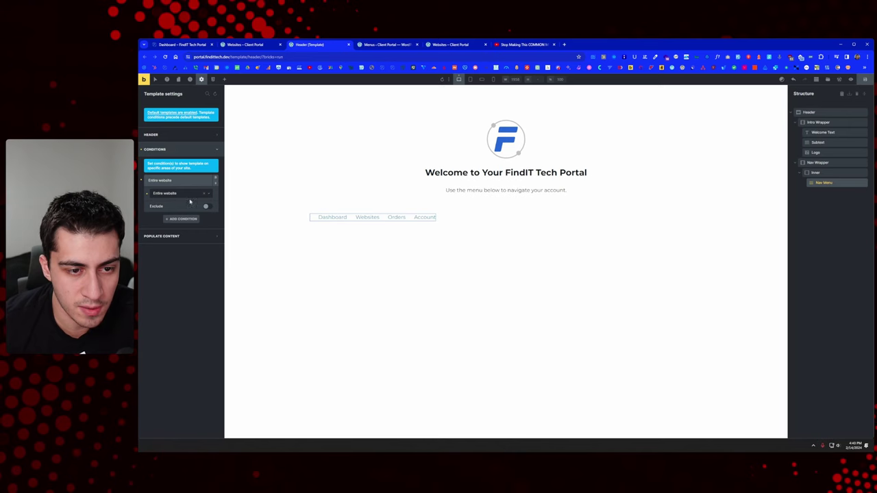
pyautogui.click(864, 79)
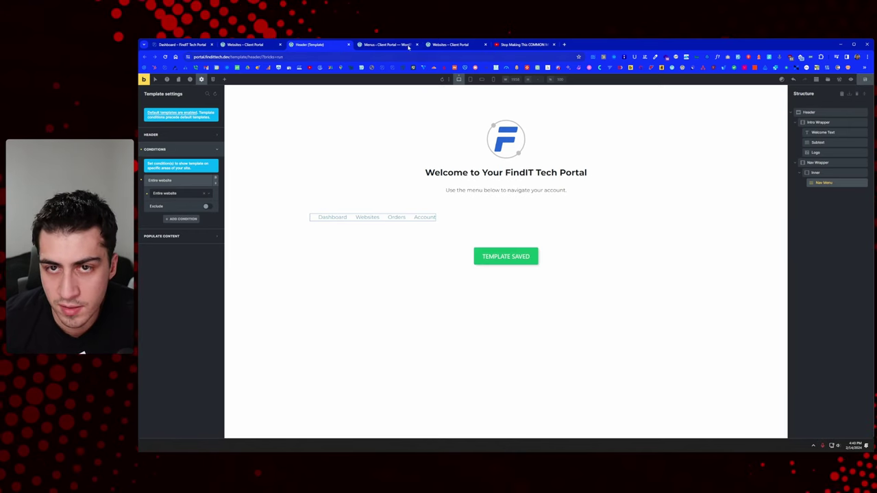
# Check the new header on the client portal's Websites page.
pyautogui.click(450, 45)
pyautogui.rightClick(185, 135)
pyautogui.click(212, 159)
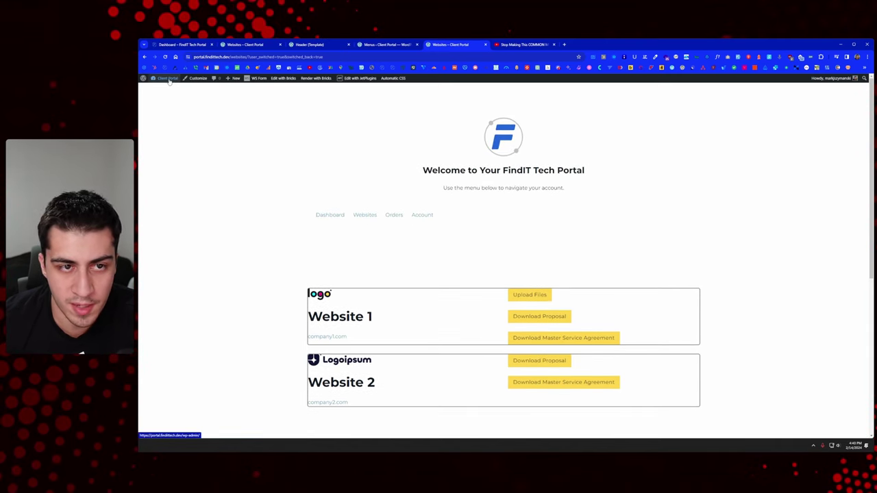
pyautogui.moveTo(166, 91)
# Open portal.findittech.dev in an incognito window and inspect the header above the login form while logged out.
pyautogui.hotkey('ctrl', 'shift', 'n')
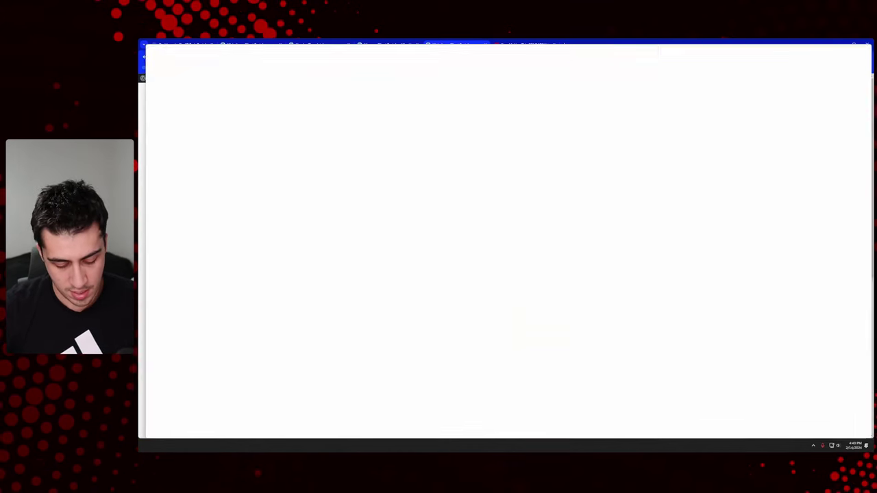
pyautogui.write('portal.finditech.dev/dashboard')
pyautogui.press('Return')
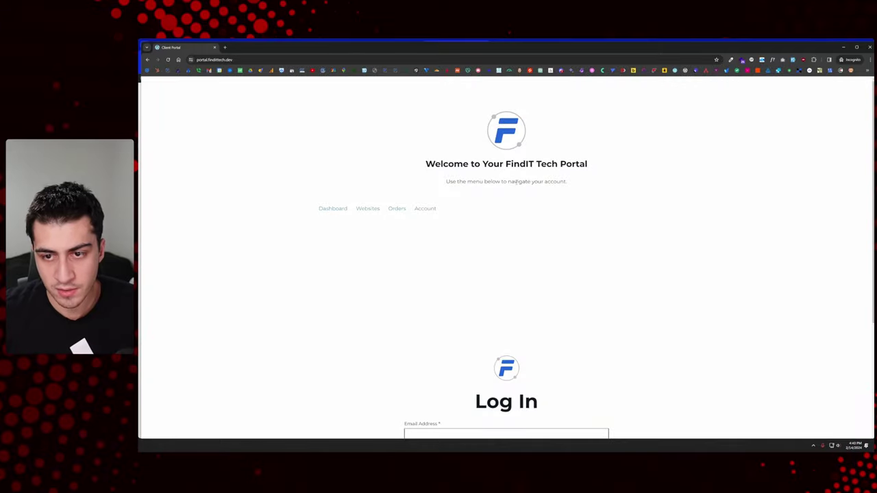
pyautogui.scroll(-4, 501, 331)
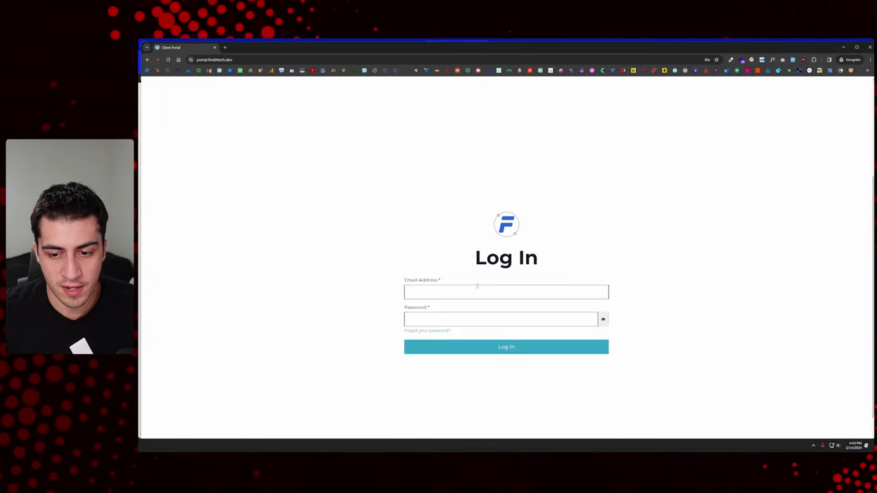
pyautogui.scroll(4, 364, 194)
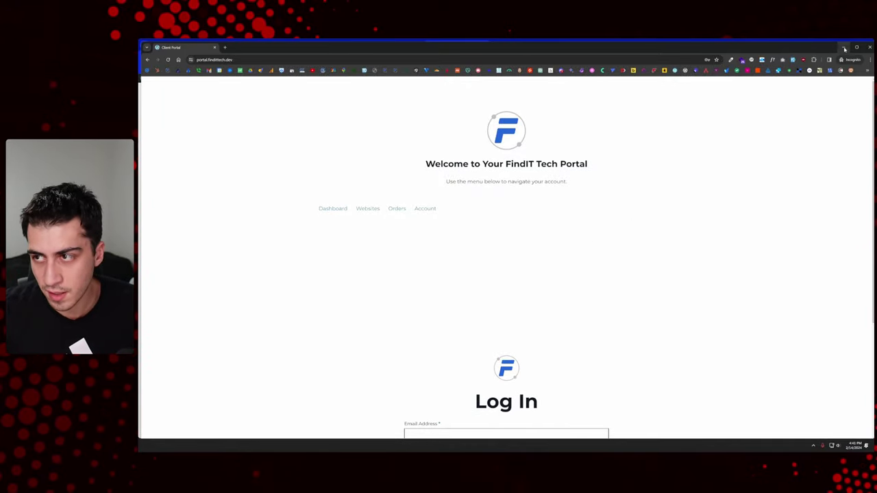
pyautogui.click(843, 46)
# Try to exclude the Log In and Create Account pages from the header template with an Individual exclusion condition.
pyautogui.click(381, 45)
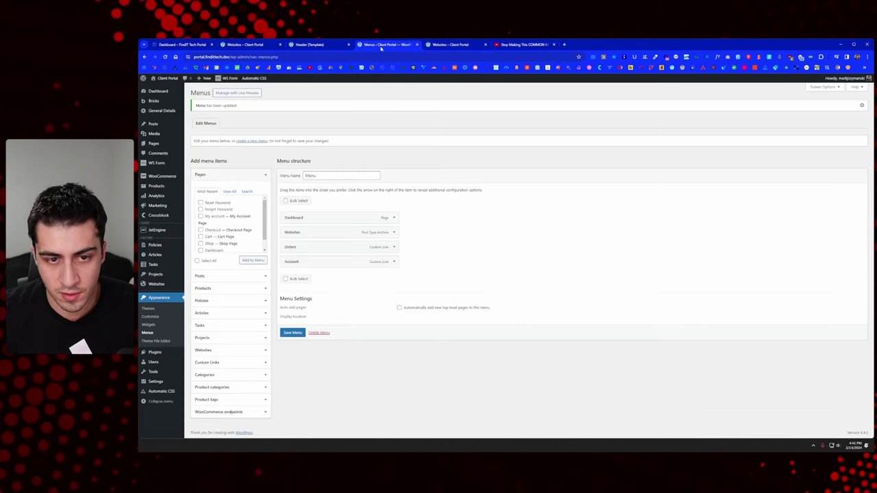
pyautogui.click(314, 45)
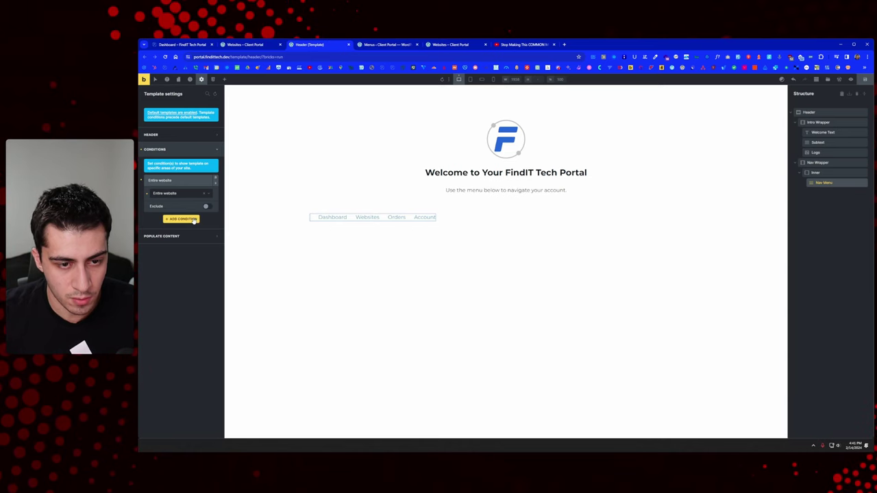
pyautogui.click(191, 219)
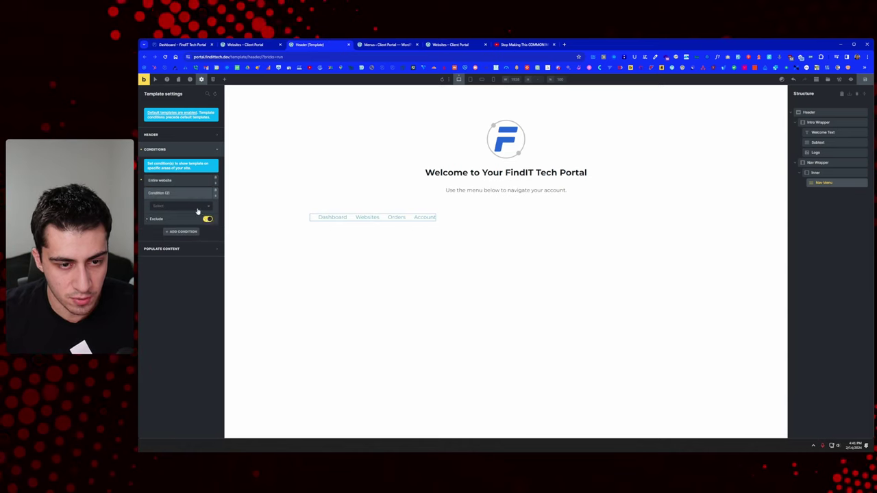
pyautogui.click(198, 207)
pyautogui.click(168, 280)
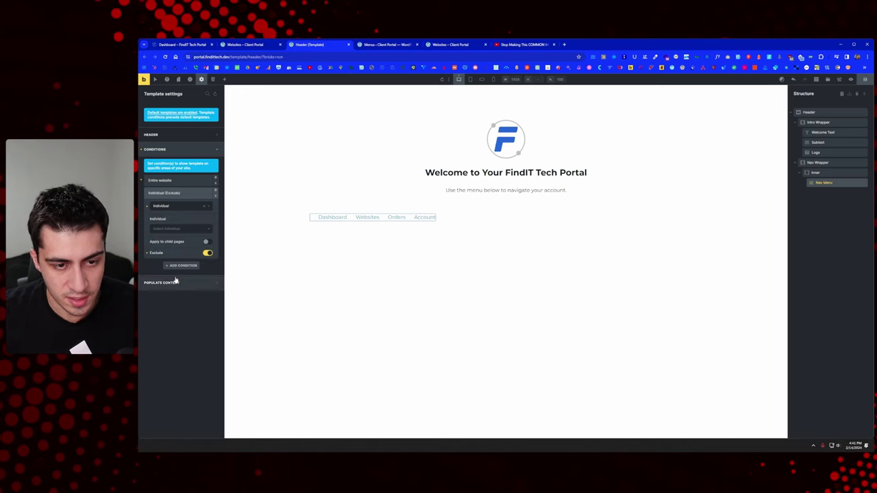
pyautogui.click(178, 230)
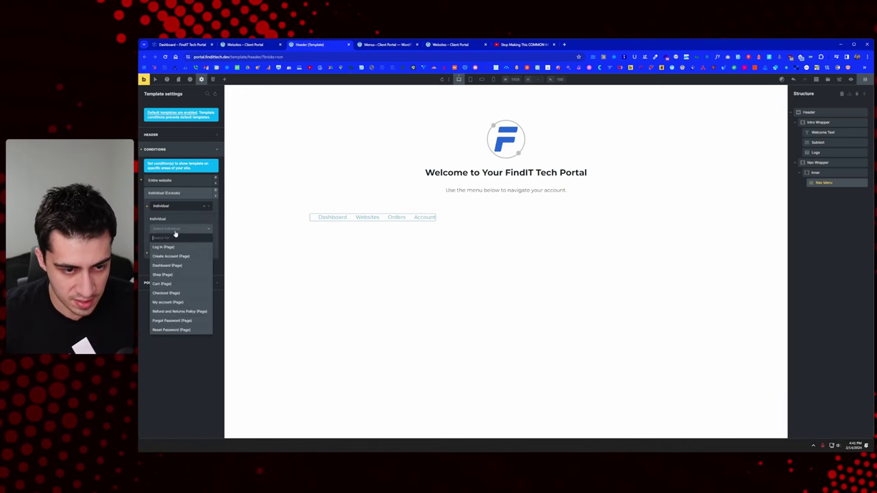
pyautogui.click(172, 247)
pyautogui.click(189, 230)
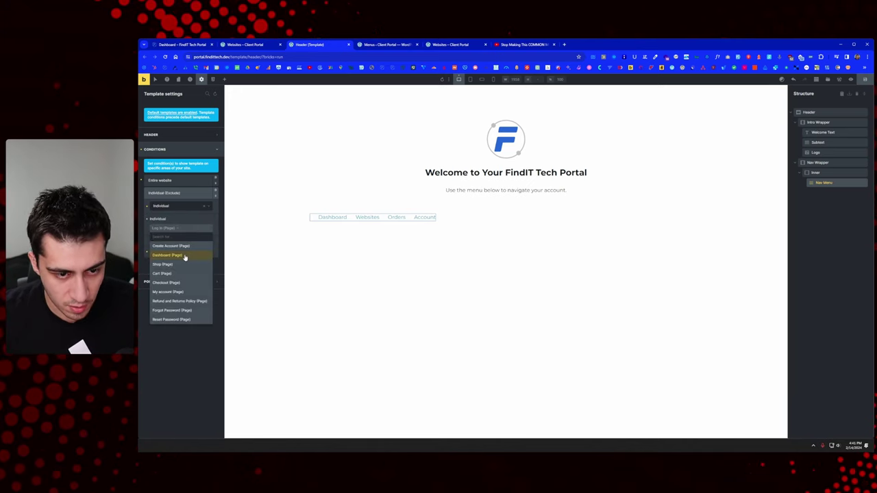
pyautogui.click(184, 250)
pyautogui.click(196, 235)
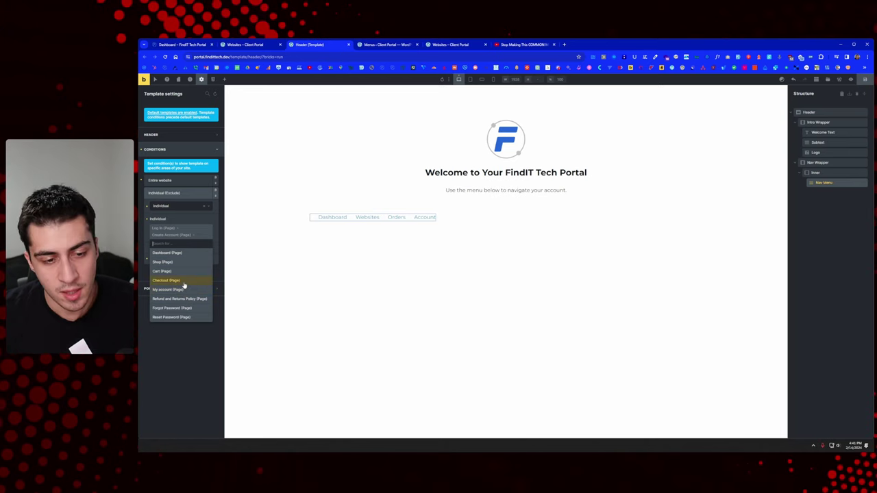
pyautogui.click(203, 216)
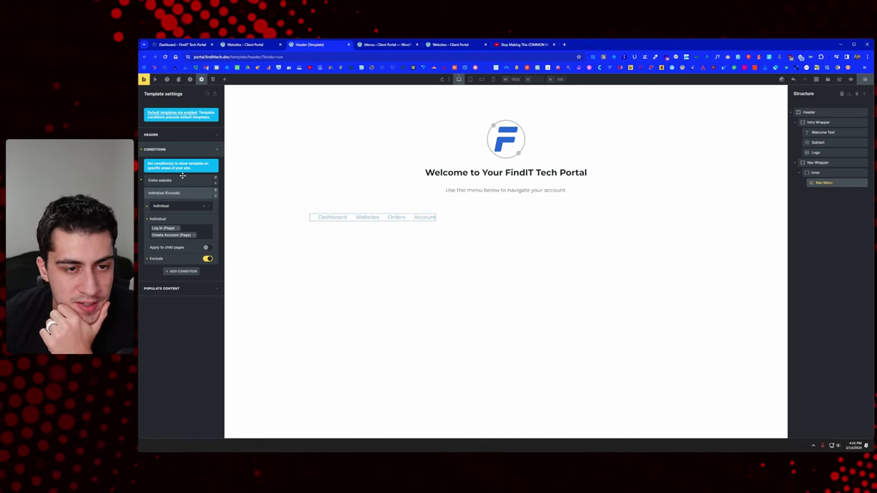
# Start a third template condition, discard it, and delete the Individual exclusion condition.
pyautogui.click(182, 271)
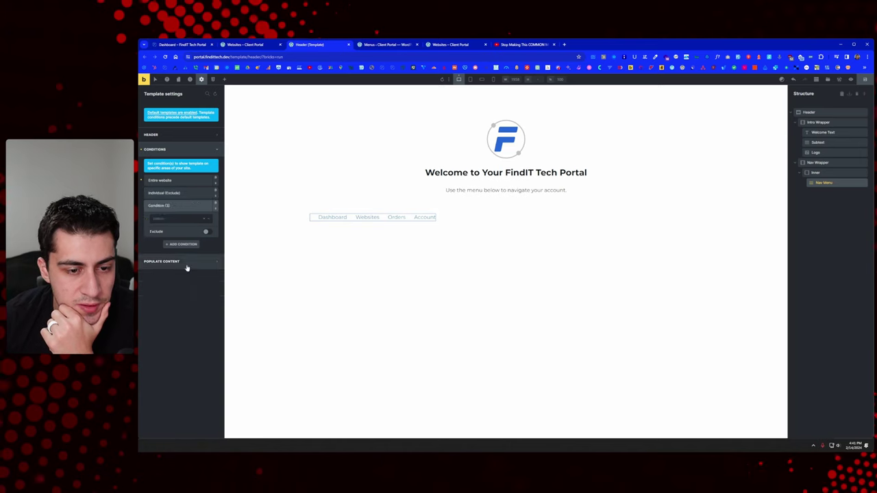
pyautogui.click(181, 220)
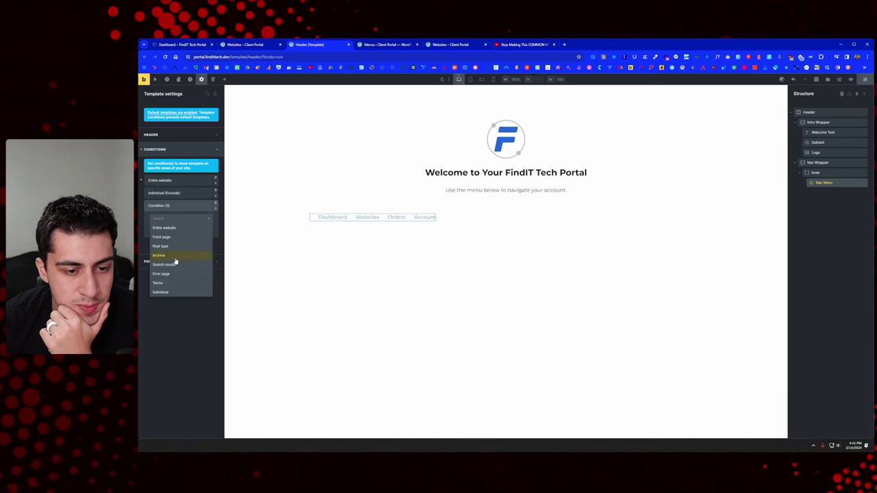
pyautogui.click(214, 209)
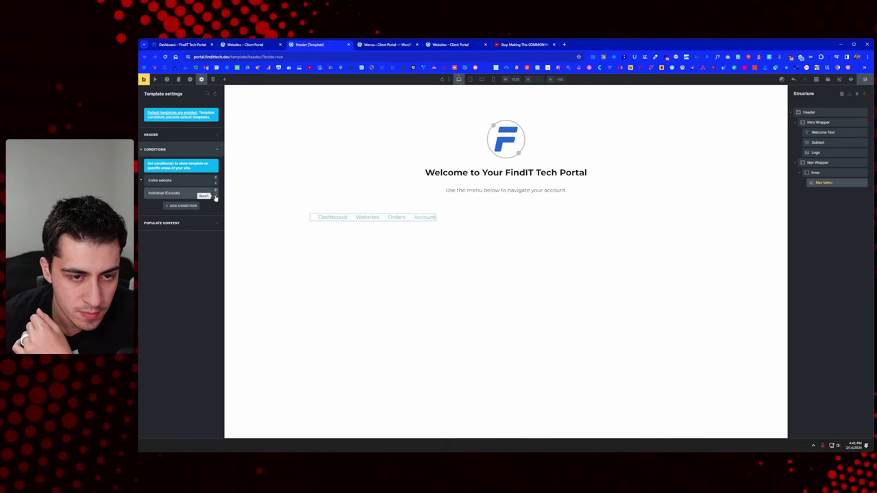
pyautogui.click(215, 197)
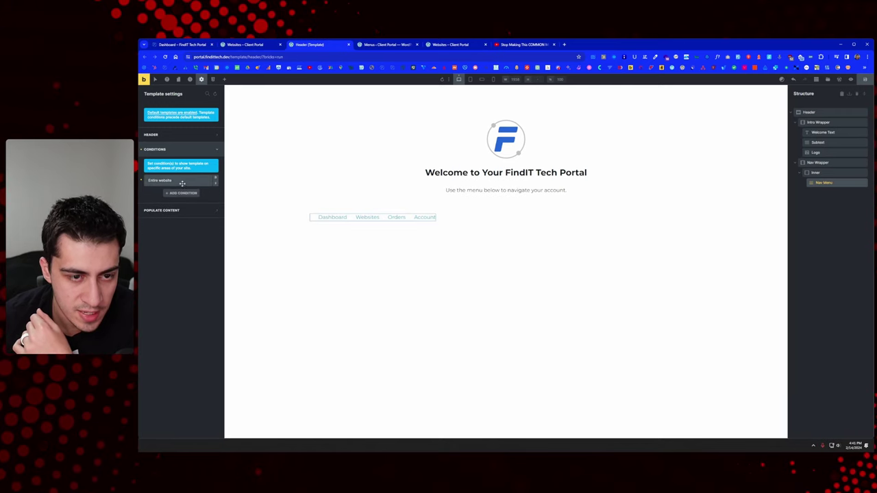
# Give the Header section a render condition of User login is Logged in, and save the template.
pyautogui.click(854, 114)
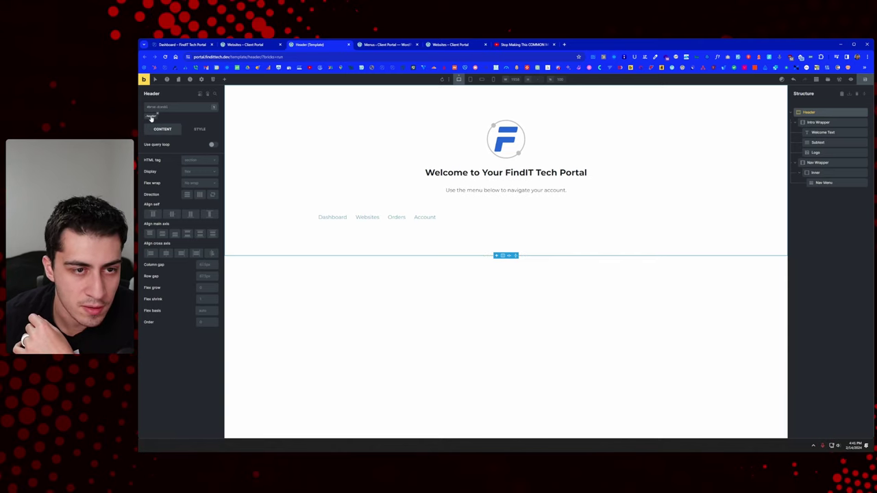
pyautogui.click(200, 94)
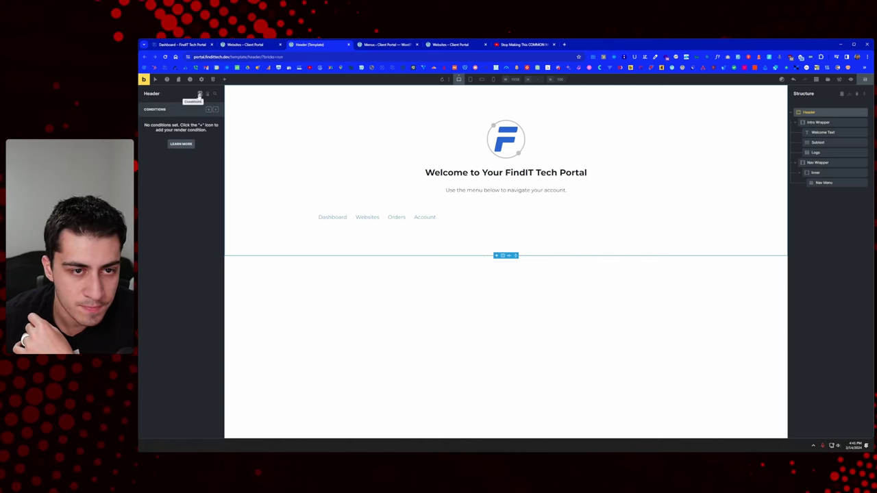
pyautogui.click(209, 109)
pyautogui.click(189, 137)
pyautogui.scroll(-2, 174, 227)
pyautogui.scroll(-3, 175, 226)
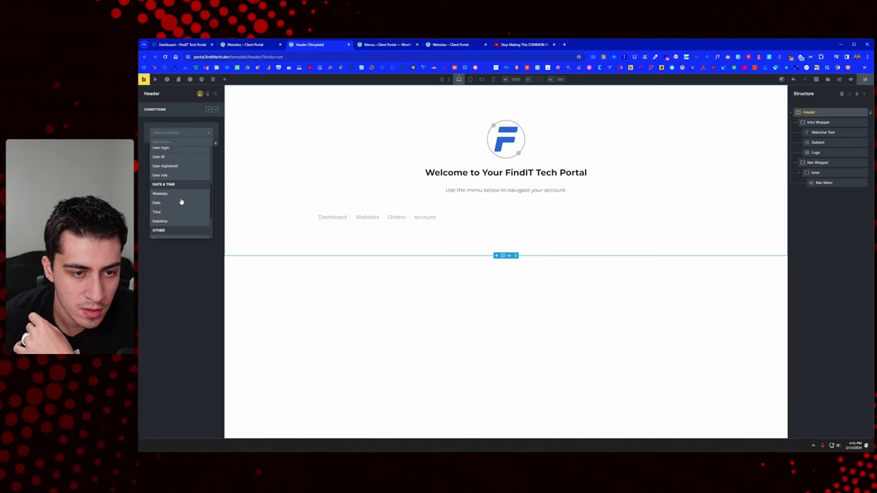
pyautogui.scroll(1, 180, 199)
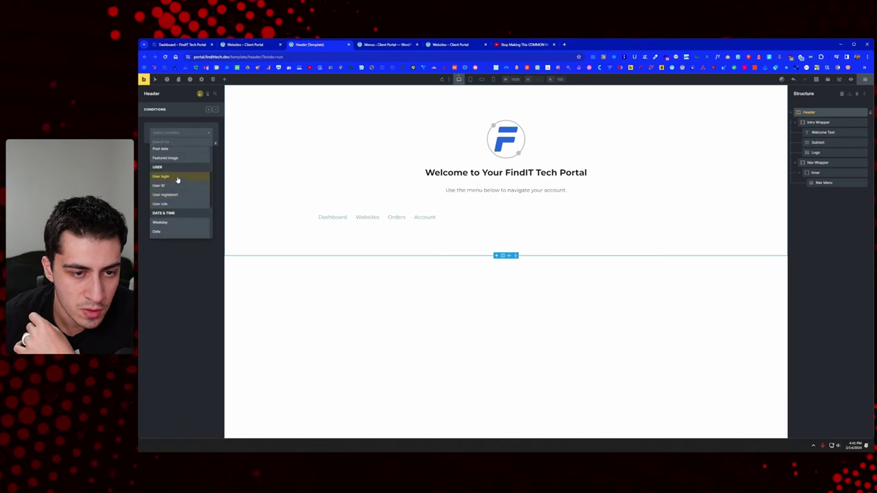
pyautogui.click(177, 179)
pyautogui.click(180, 145)
pyautogui.click(177, 155)
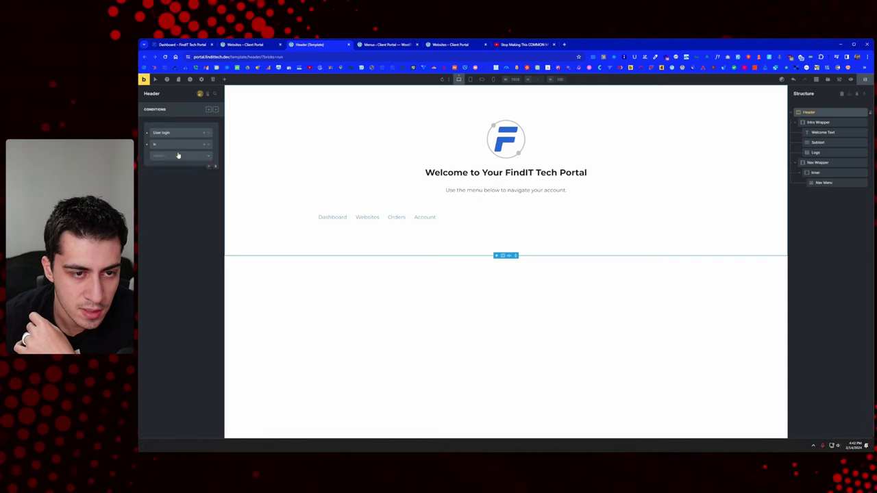
pyautogui.click(177, 159)
pyautogui.click(174, 172)
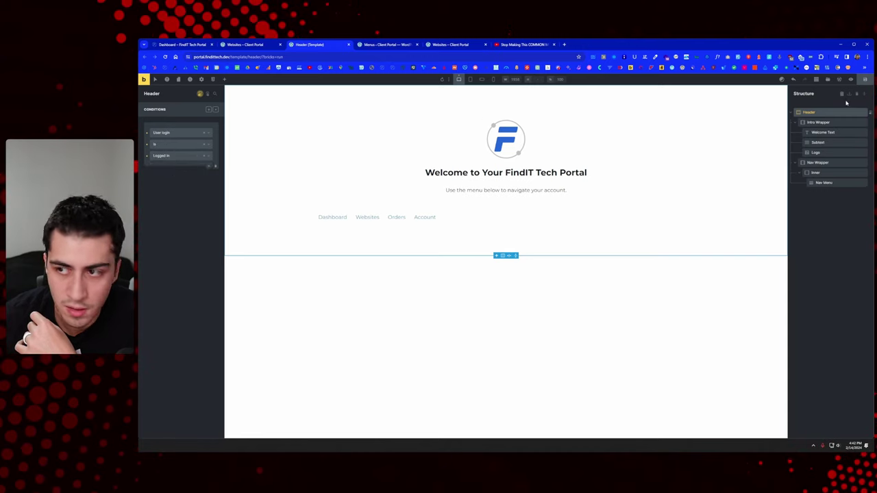
pyautogui.click(864, 79)
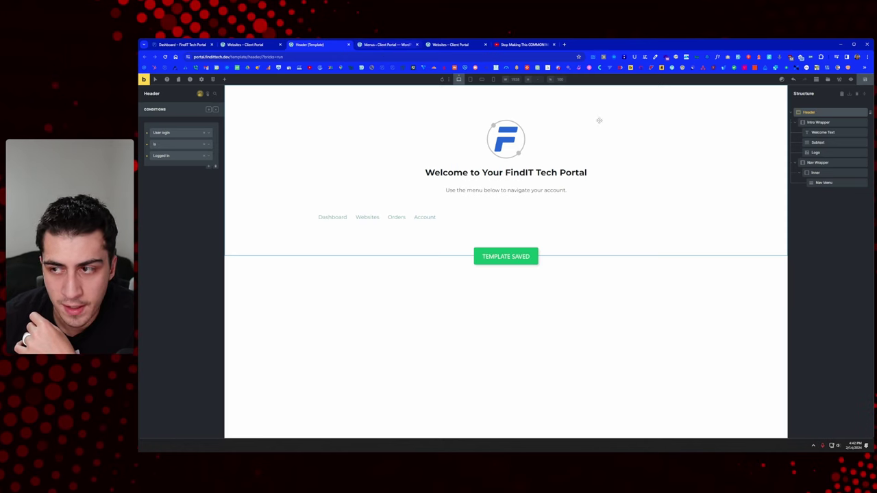
# Reload the Websites page while logged in and the portal's login page in the incognito window to check where the header shows.
pyautogui.click(386, 44)
pyautogui.click(442, 45)
pyautogui.rightClick(362, 117)
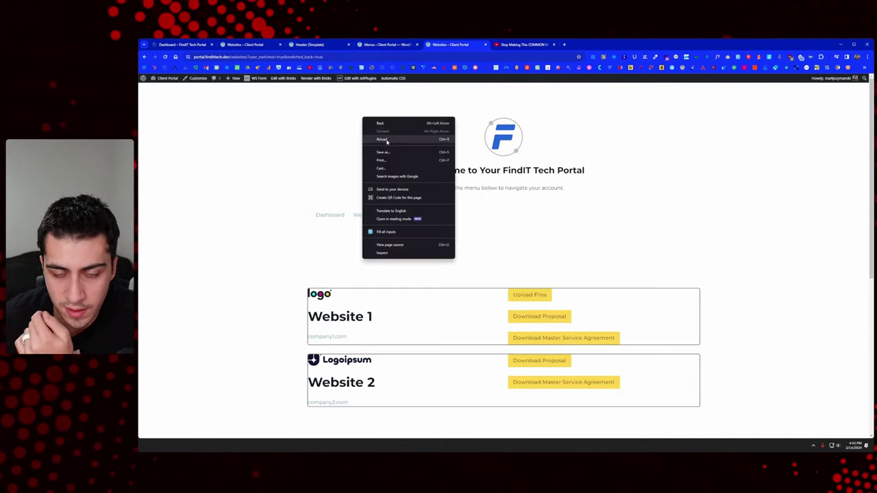
pyautogui.click(387, 142)
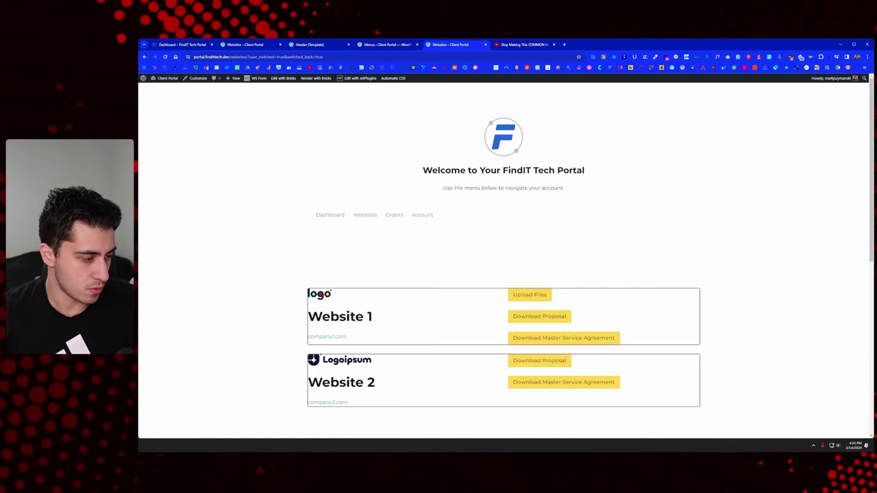
pyautogui.hotkey('alt', 'Tab')
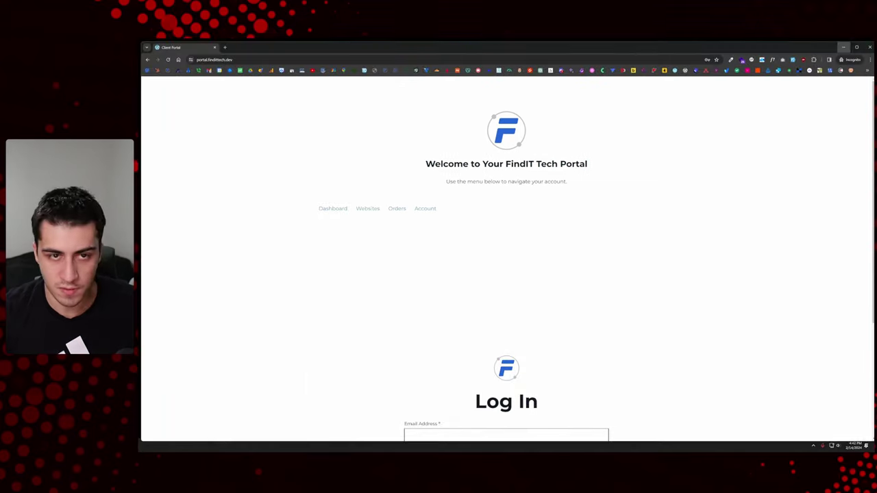
pyautogui.rightClick(304, 117)
pyautogui.click(320, 140)
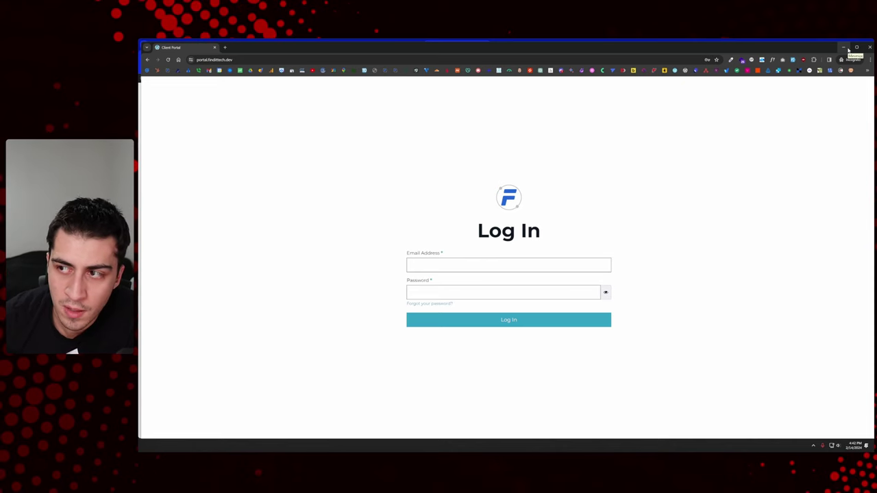
pyautogui.click(849, 49)
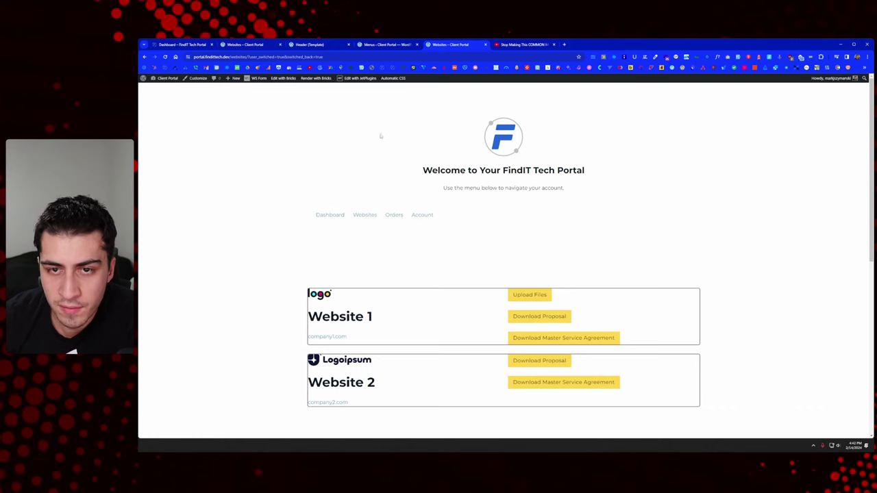
# Go to the portal's Dashboard page through the header menu and open that page in the Bricks editor.
pyautogui.click(319, 215)
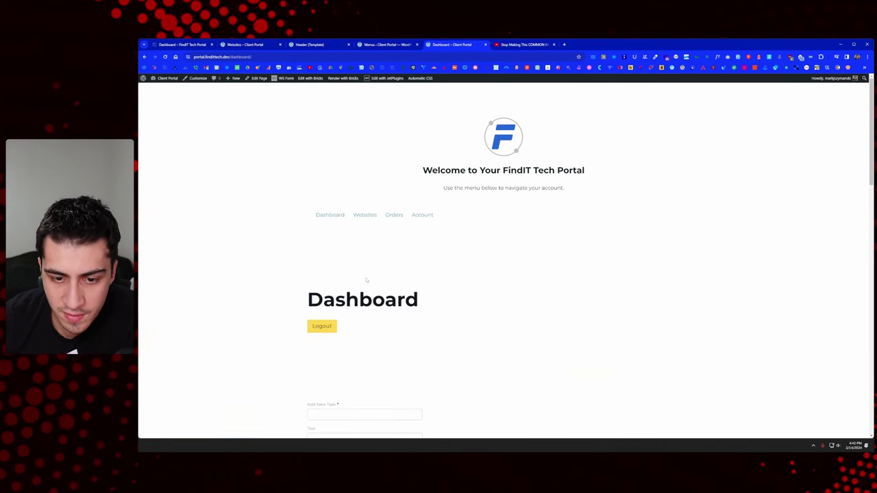
pyautogui.scroll(-1, 350, 200)
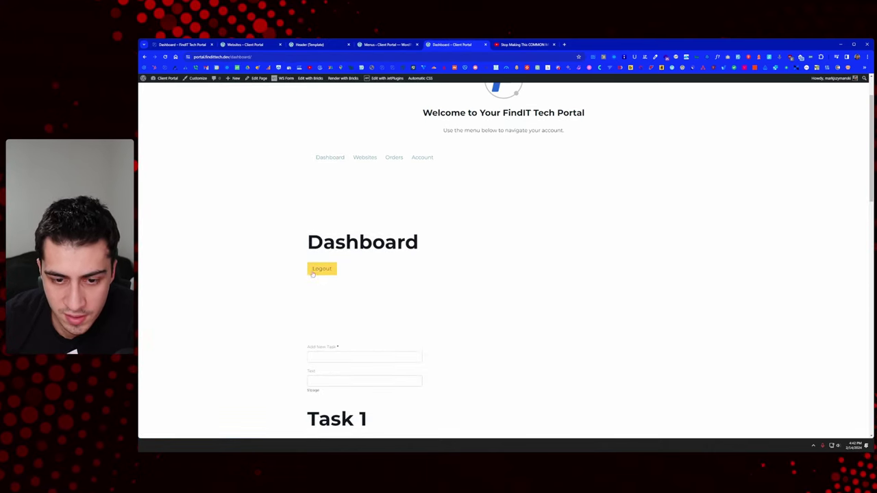
pyautogui.click(309, 78)
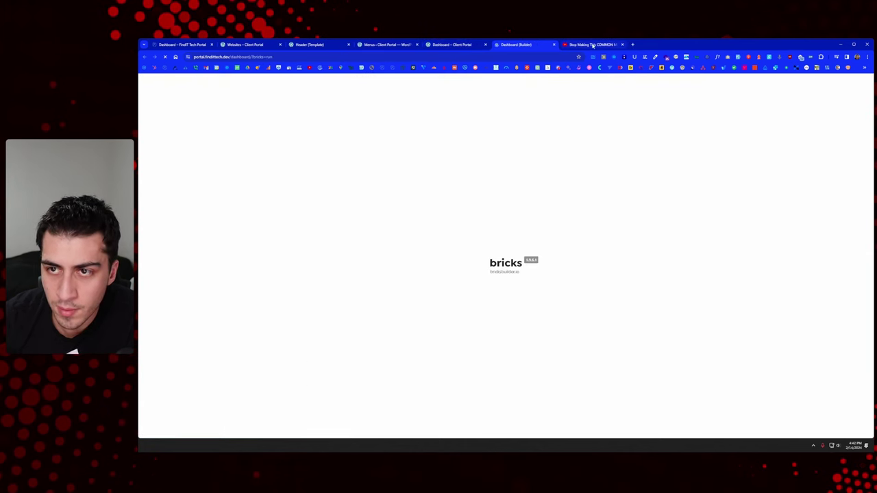
pyautogui.click(572, 45)
pyautogui.click(579, 45)
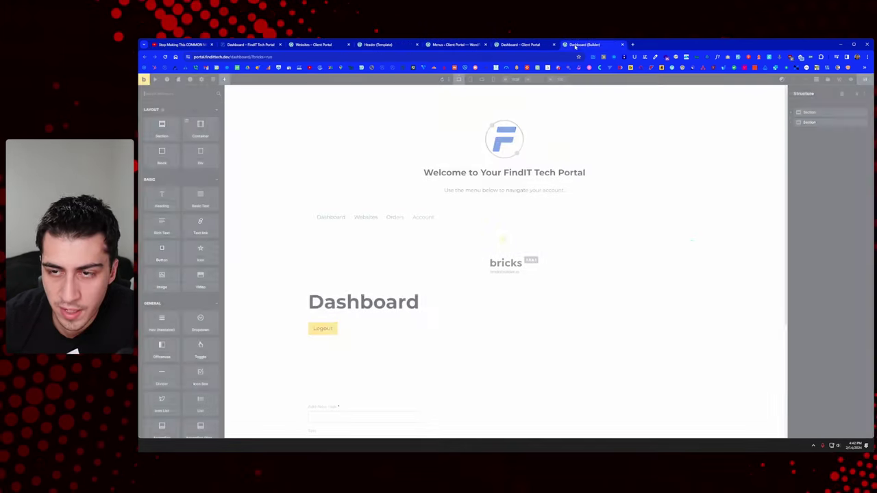
# Copy the dynamic link tag {site_logout:0} from the Dashboard's Logout button and switch to the WordPress Menus page.
pyautogui.click(331, 330)
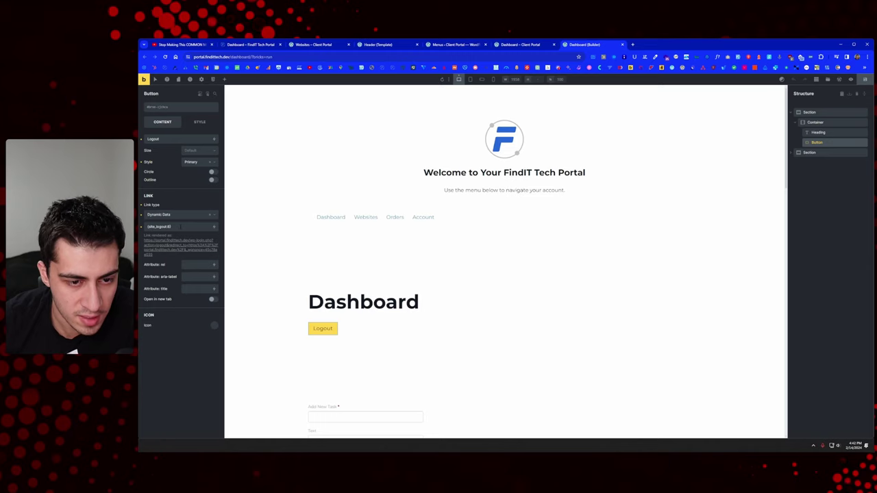
pyautogui.doubleClick(164, 227)
pyautogui.press('Escape')
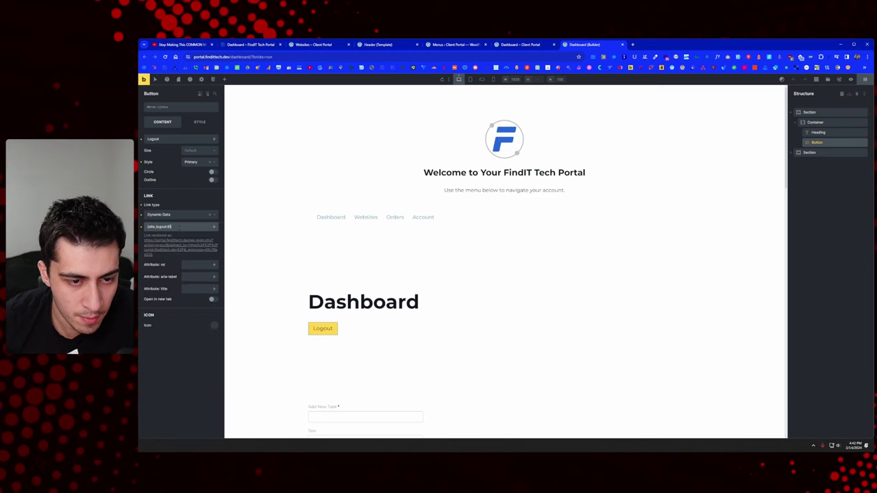
pyautogui.click(189, 199)
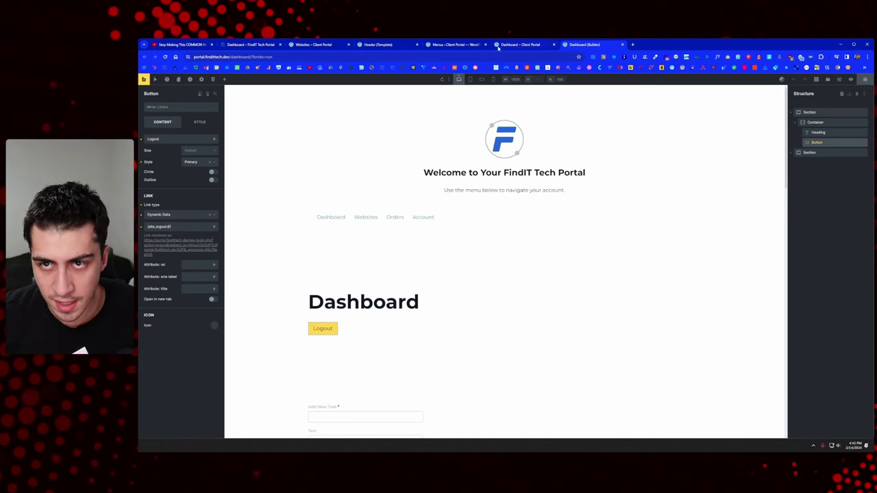
pyautogui.click(455, 46)
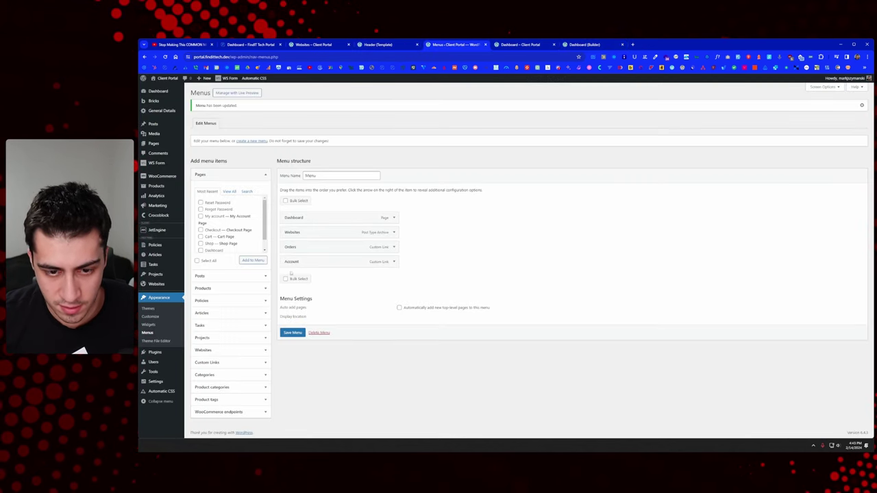
# Try to save the menu with a custom link labelled Logout that uses the URL {site_logout:0}.
pyautogui.click(226, 363)
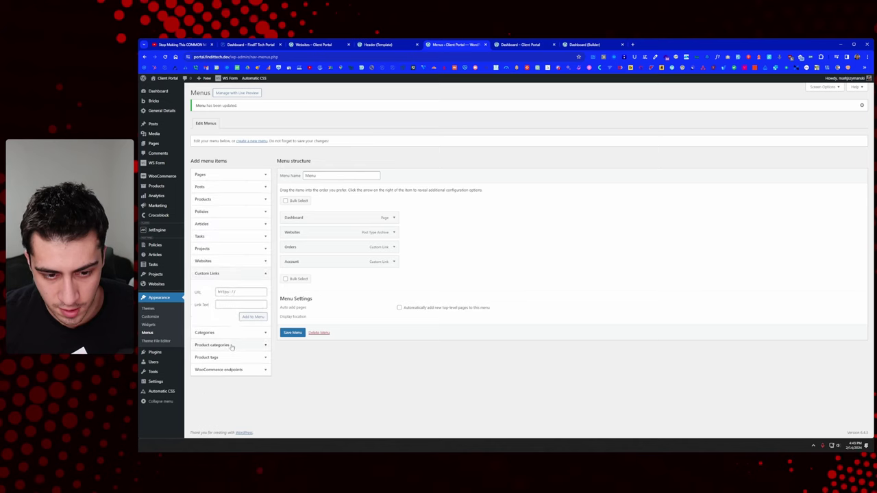
pyautogui.tripleClick(240, 292)
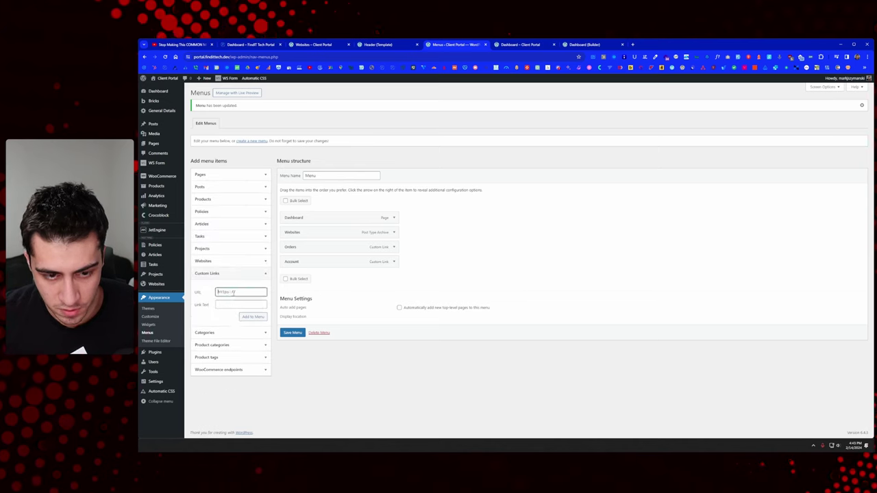
pyautogui.write('{site_logout:0}')
pyautogui.click(241, 304)
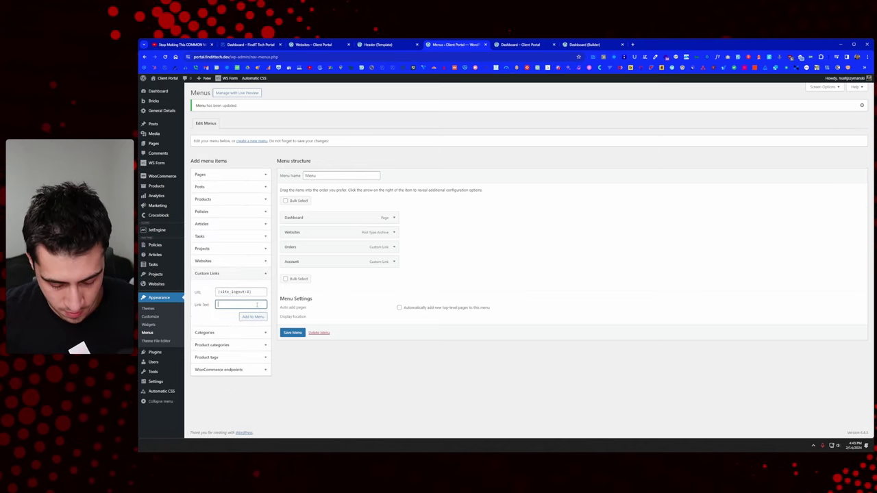
pyautogui.write('Logout')
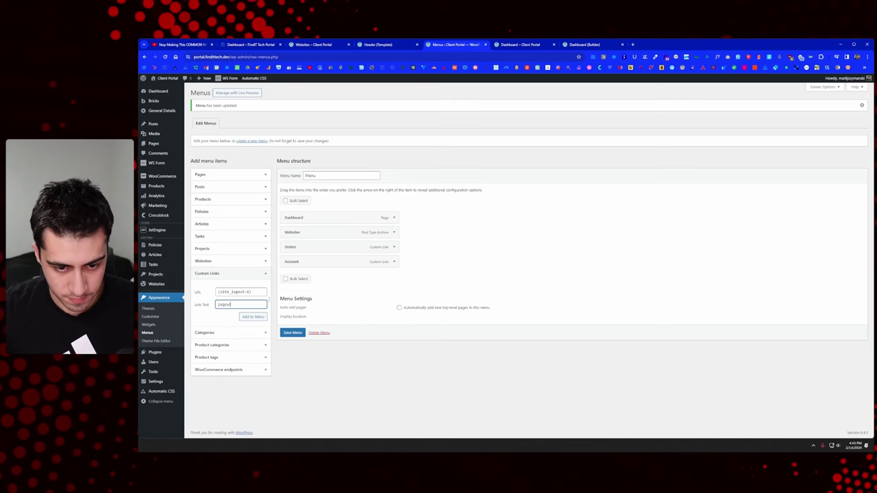
pyautogui.click(292, 332)
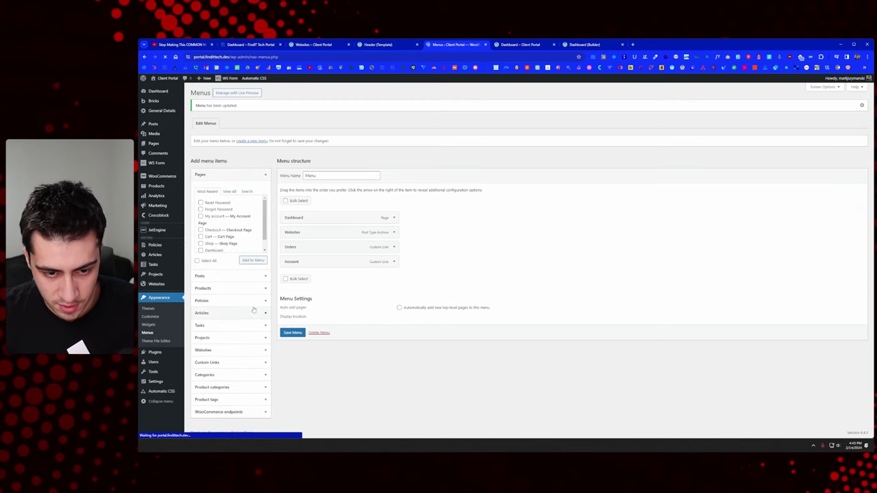
# Add a Logout custom link with the URL {site_logout:0} to the menu, save it, and inspect the saved item's URL.
pyautogui.click(235, 364)
pyautogui.click(242, 293)
pyautogui.hotkey('ctrl', 'a')
pyautogui.write('{site_logout:0}')
pyautogui.click(242, 305)
pyautogui.write('Log')
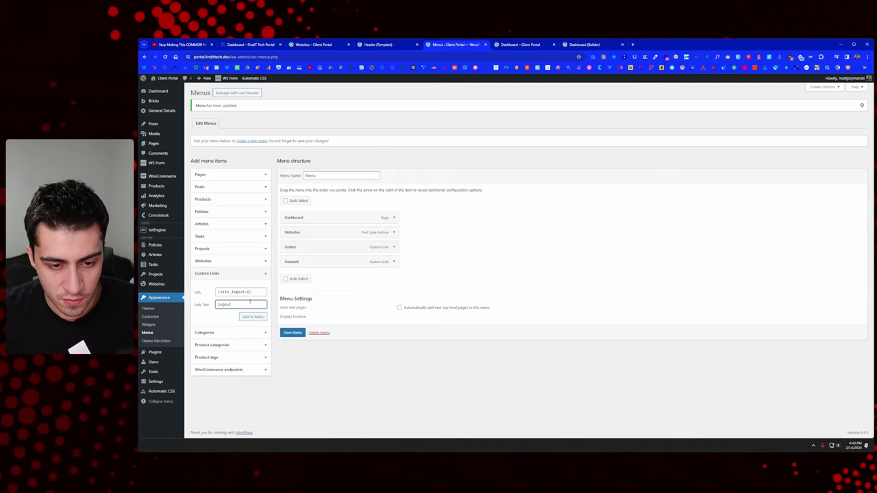
pyautogui.write('out')
pyautogui.hotkey('ctrl', 'a')
pyautogui.hotkey('shift', 'Tab')
pyautogui.click(244, 316)
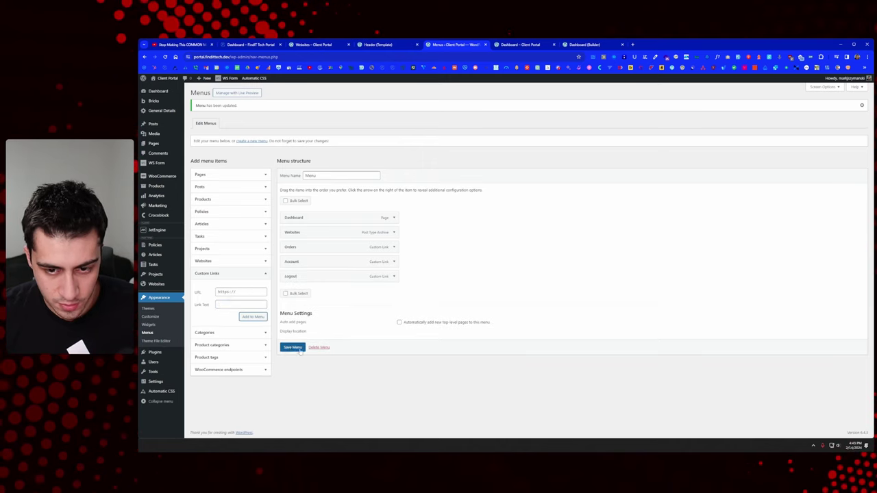
pyautogui.click(293, 347)
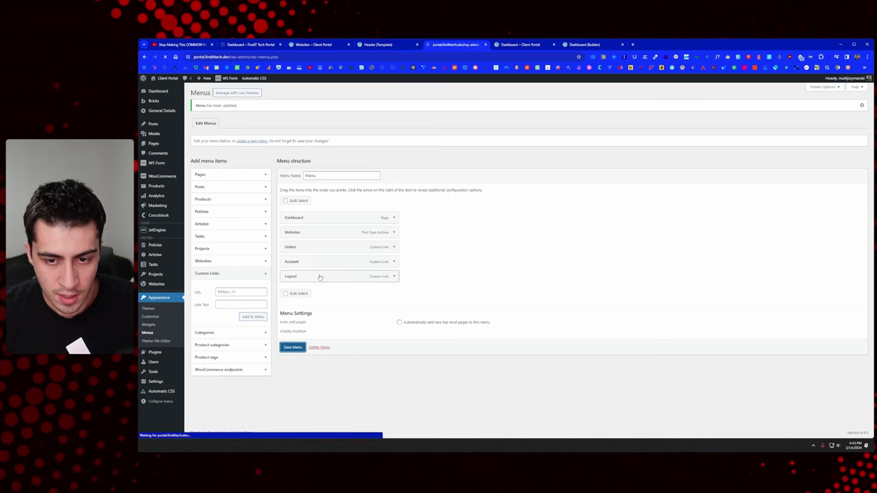
pyautogui.click(394, 277)
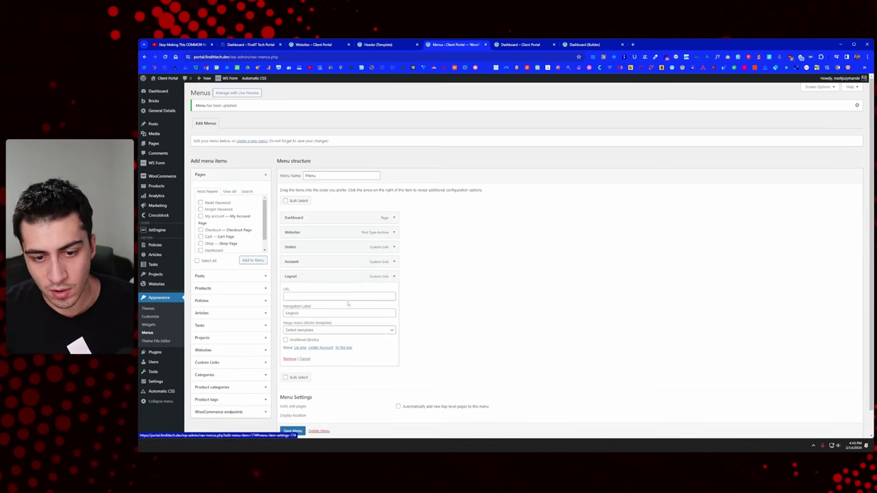
pyautogui.click(322, 296)
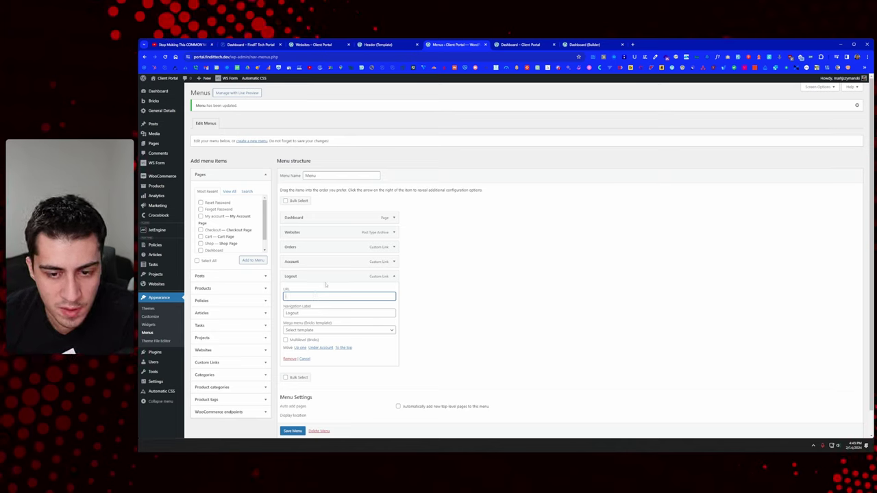
# Add the WooCommerce Log out endpoint to the menu, inspect its URL, and save the menu.
pyautogui.click(251, 411)
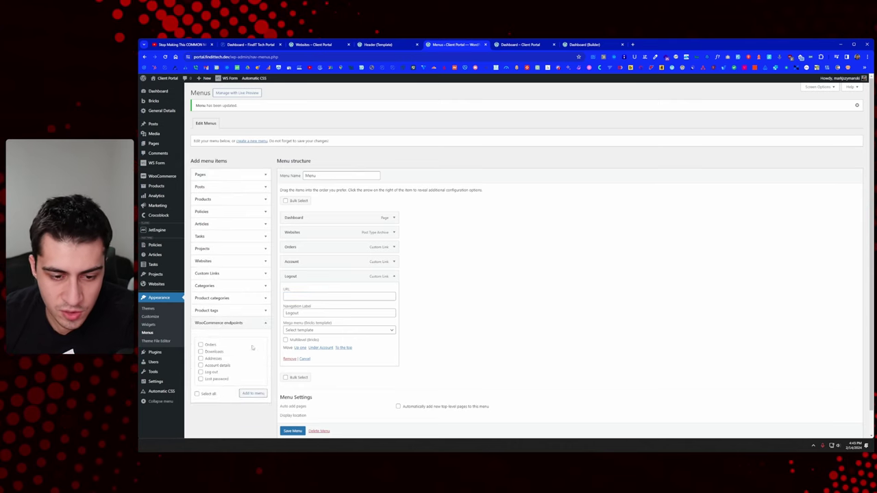
pyautogui.click(210, 373)
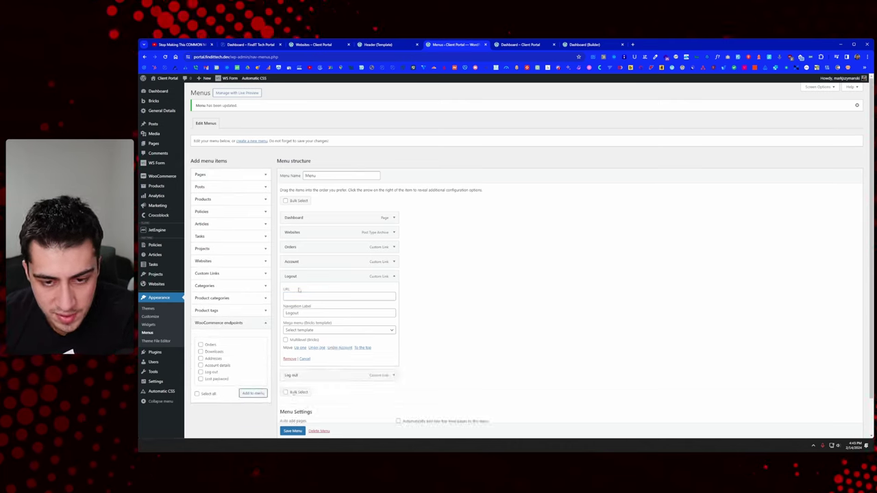
pyautogui.click(394, 376)
pyautogui.scroll(-1, 383, 356)
pyautogui.moveTo(351, 337); pyautogui.dragTo(435, 340)
pyautogui.click(438, 340)
pyautogui.click(295, 430)
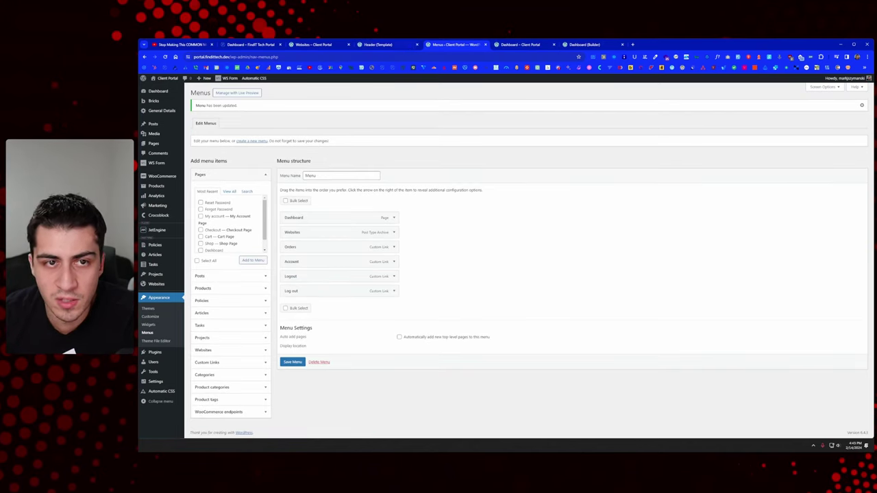
# Reload the portal's Dashboard page and test the Log out link in the header menu.
pyautogui.click(524, 45)
pyautogui.rightClick(238, 199)
pyautogui.click(257, 223)
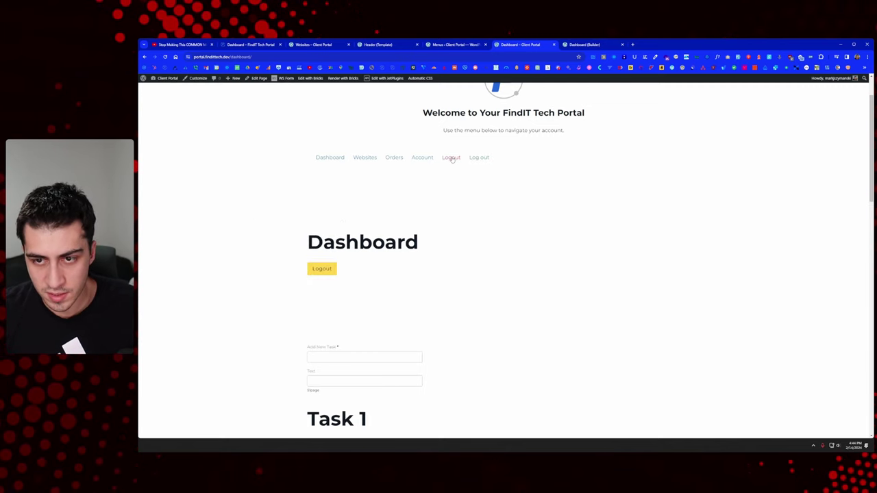
pyautogui.click(486, 159)
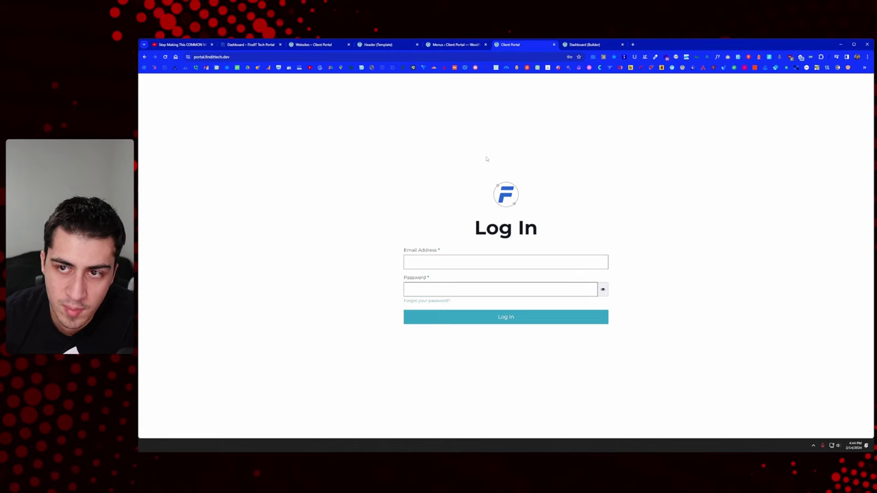
# Fill in the saved email address and account password on the portal's Log In form and log in.
pyautogui.click(436, 290)
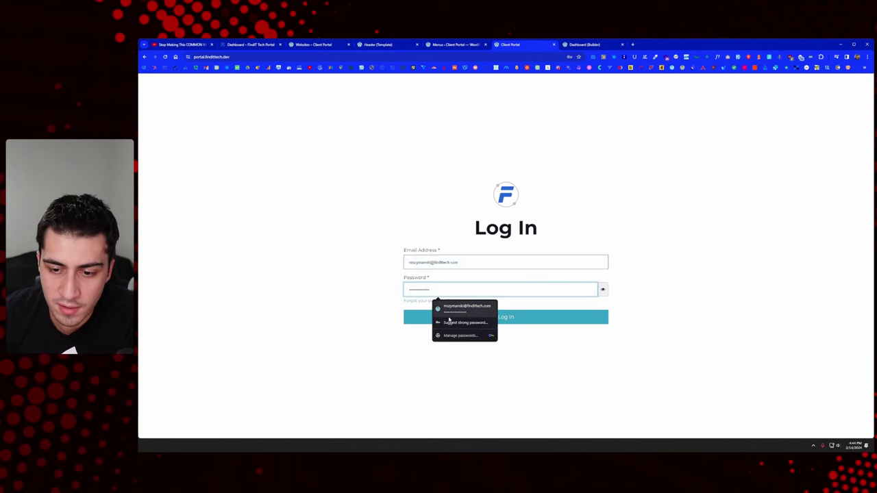
pyautogui.click(453, 307)
pyautogui.click(443, 318)
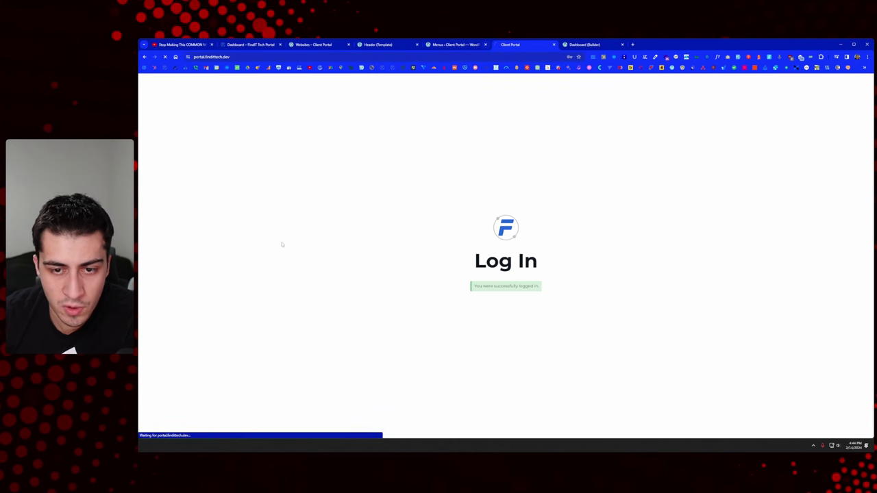
# Try to remove the Logout custom link, relabel the Log out menu item as Logout, and save the menu.
pyautogui.click(452, 45)
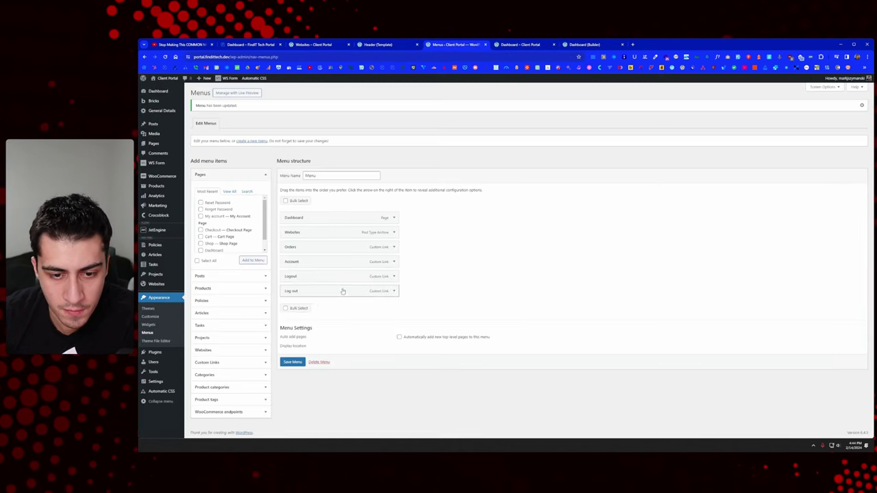
pyautogui.click(394, 277)
pyautogui.click(289, 359)
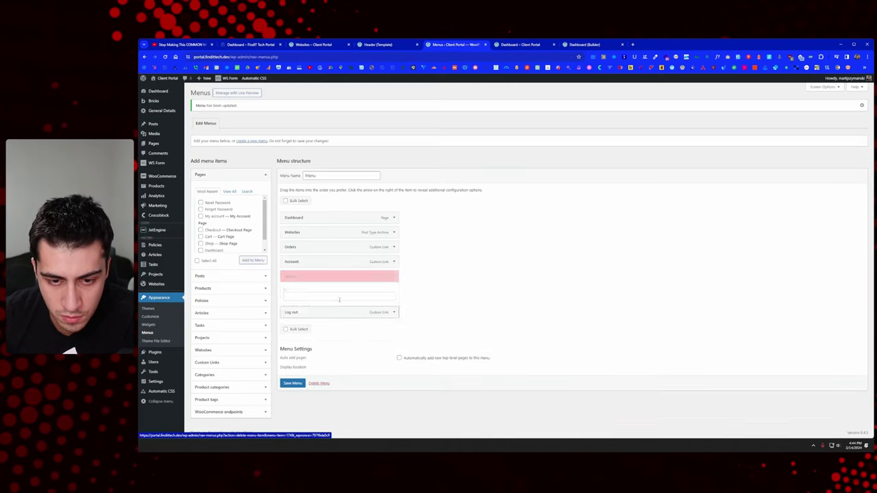
pyautogui.click(394, 276)
pyautogui.tripleClick(373, 296)
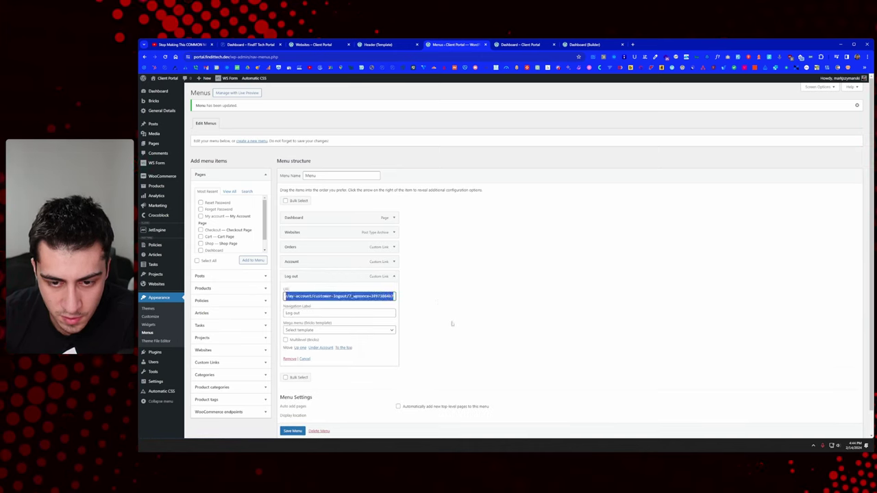
pyautogui.press('Home')
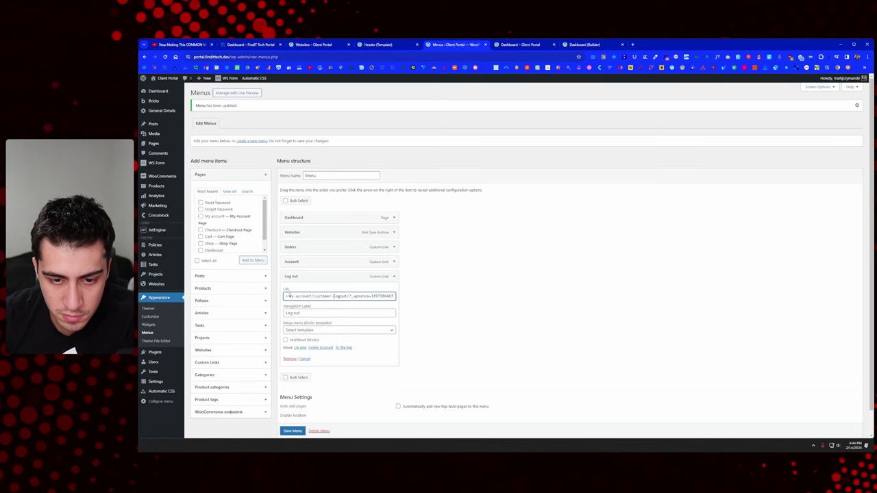
pyautogui.moveTo(376, 296); pyautogui.dragTo(285, 295)
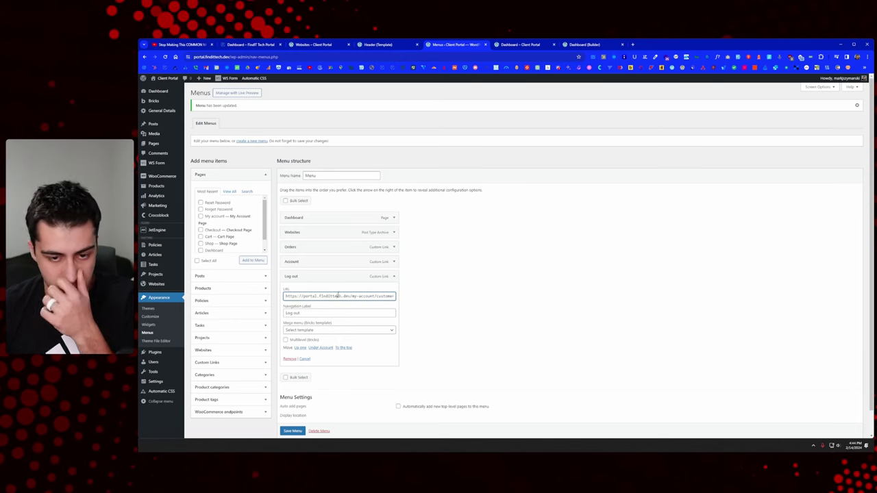
pyautogui.click(313, 314)
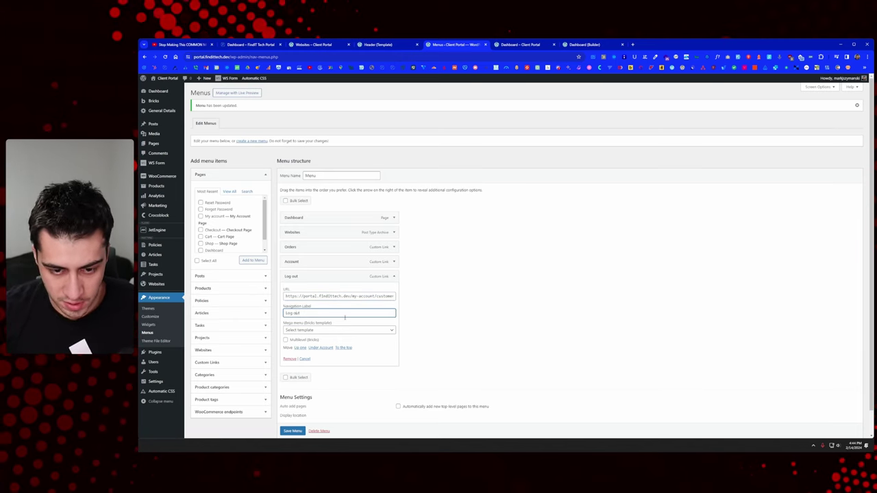
pyautogui.click(298, 430)
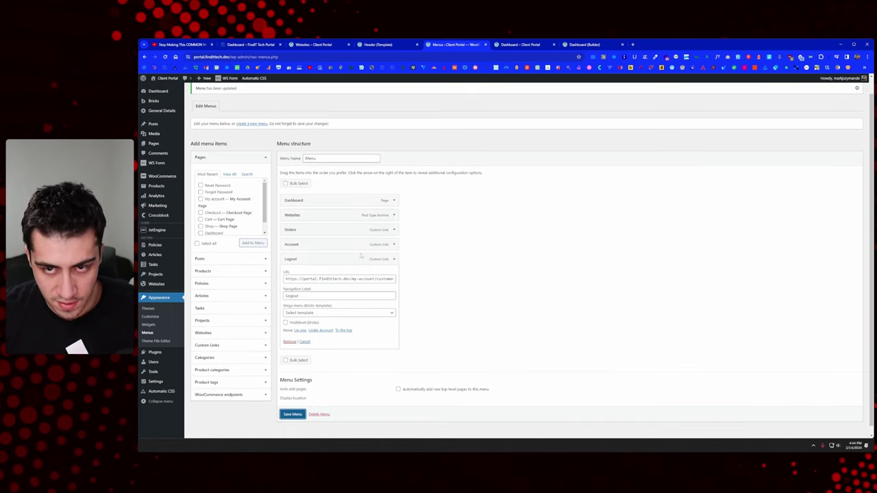
# Reload the client portal's Dashboard page to check the items in the header menu.
pyautogui.click(512, 43)
pyautogui.rightClick(335, 141)
pyautogui.click(354, 163)
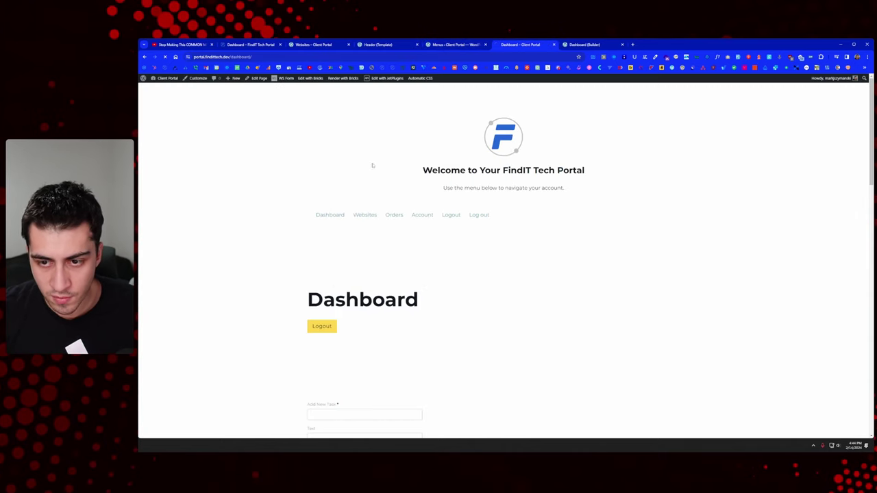
# Return to the WordPress Menus page and try to save the edited menu again.
pyautogui.click(468, 45)
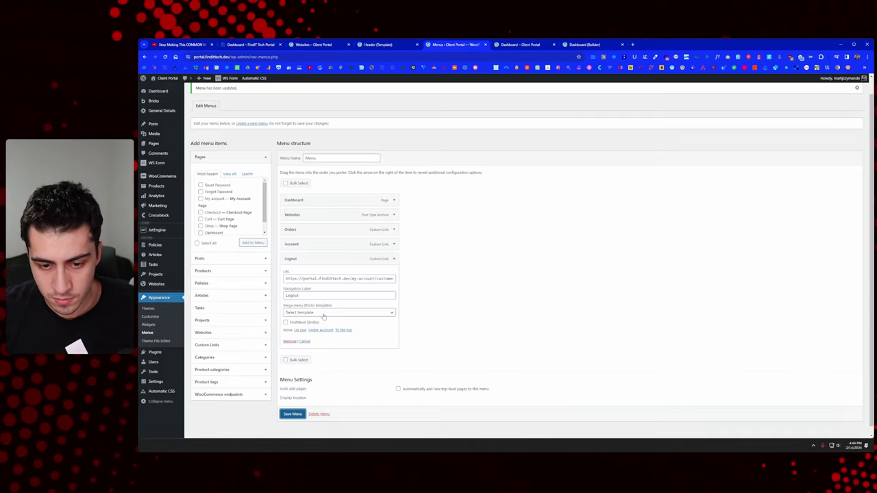
pyautogui.scroll(1, 352, 333)
pyautogui.click(293, 428)
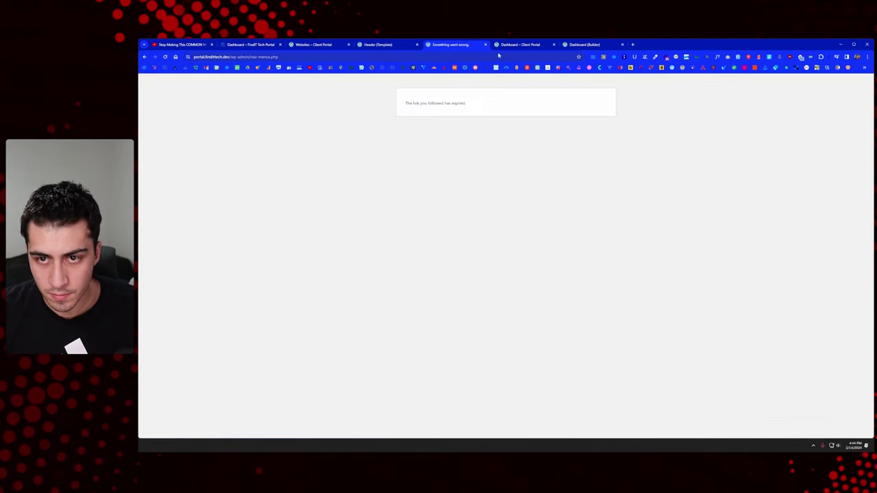
# Reload the Menus page and remove the Logout custom link that sits above the Log out item.
pyautogui.press('F5')
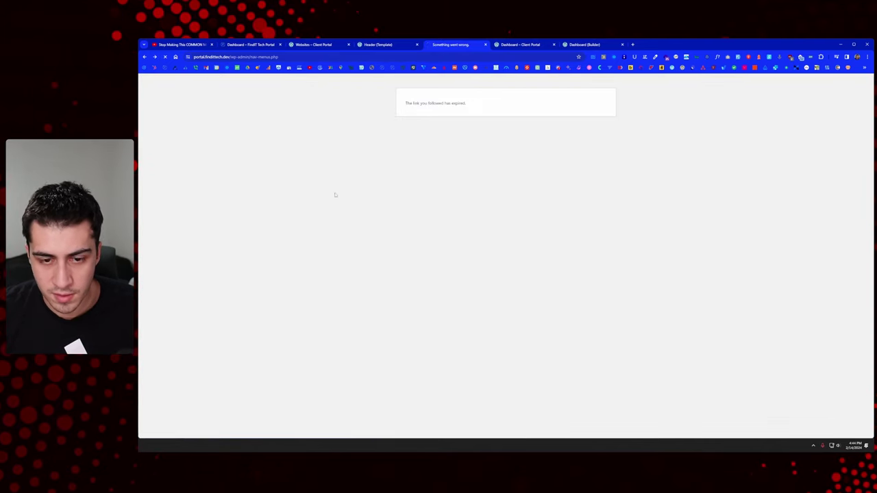
pyautogui.rightClick(395, 122)
pyautogui.press('Escape')
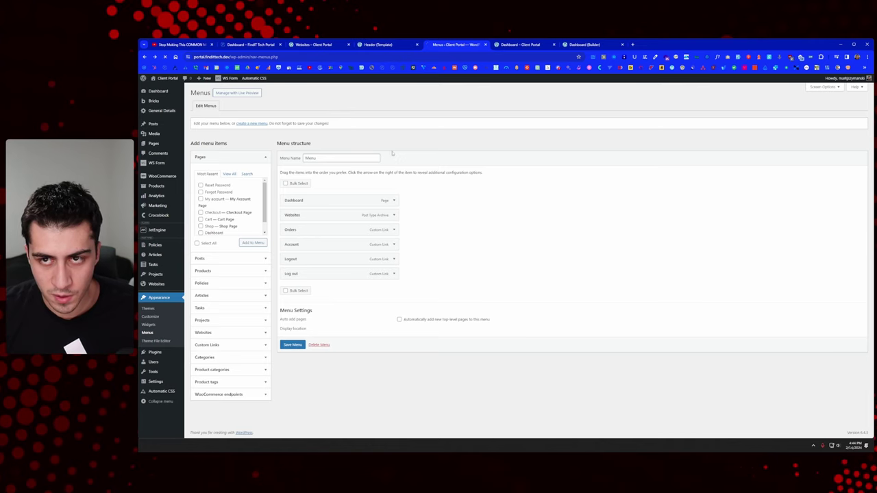
pyautogui.click(393, 259)
pyautogui.click(291, 343)
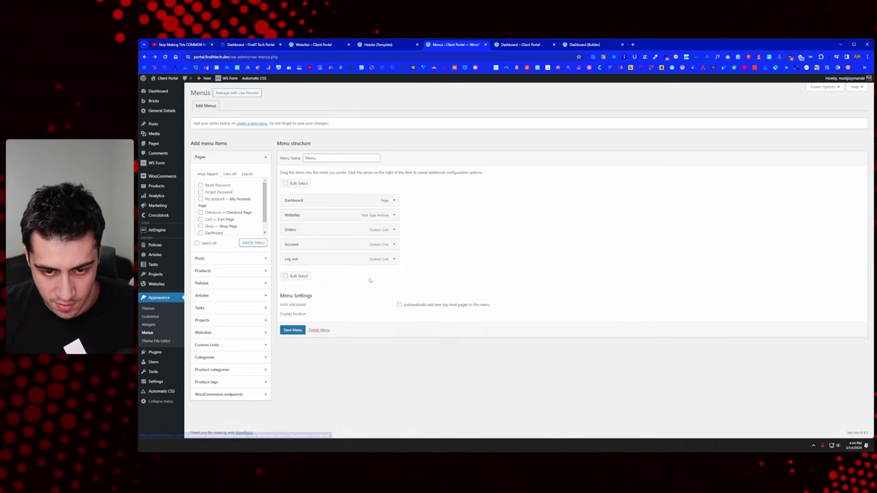
# Set the navigation label of the remaining Log out menu item to Logout and save the menu.
pyautogui.click(393, 259)
pyautogui.click(295, 296)
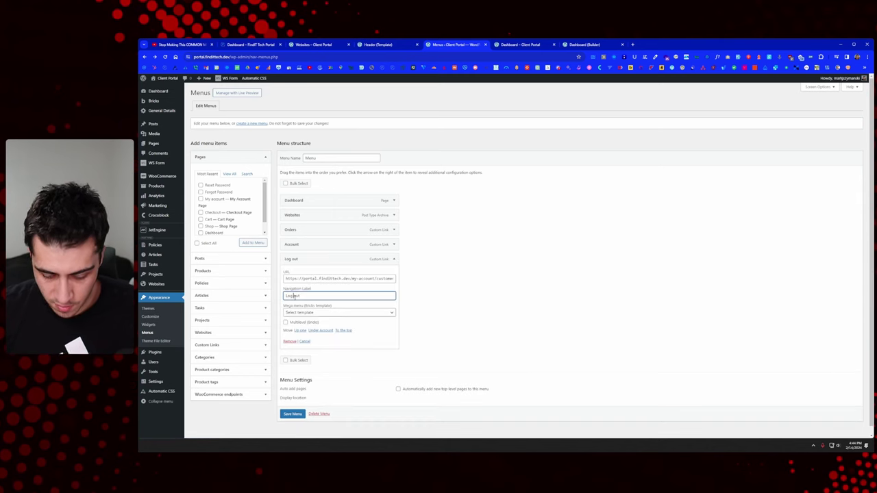
pyautogui.click(292, 414)
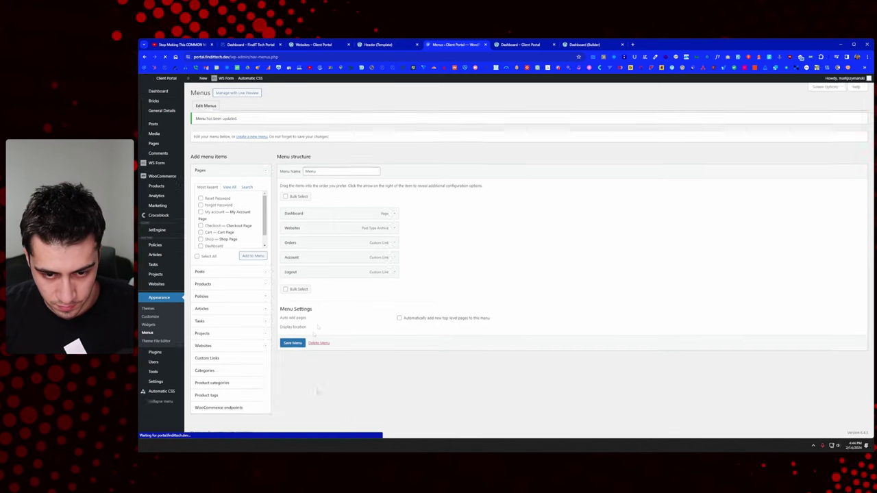
# Reload the portal's Dashboard page to check the header navigation after the menu save.
pyautogui.click(520, 45)
pyautogui.rightClick(370, 133)
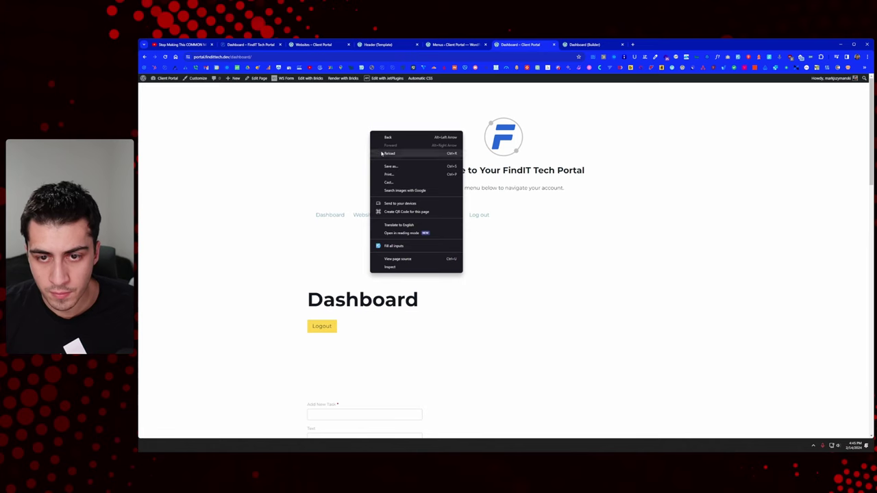
pyautogui.click(385, 153)
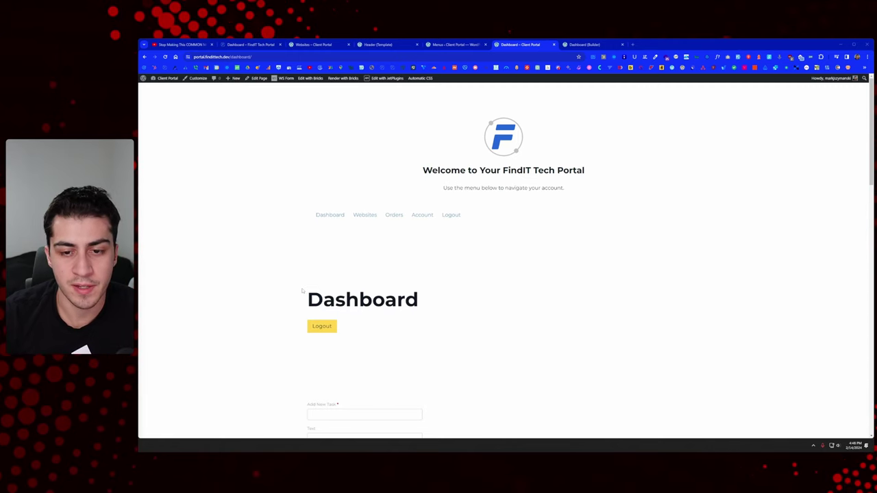
# Follow the Websites link in the header menu and review the website cards on that page.
pyautogui.click(365, 216)
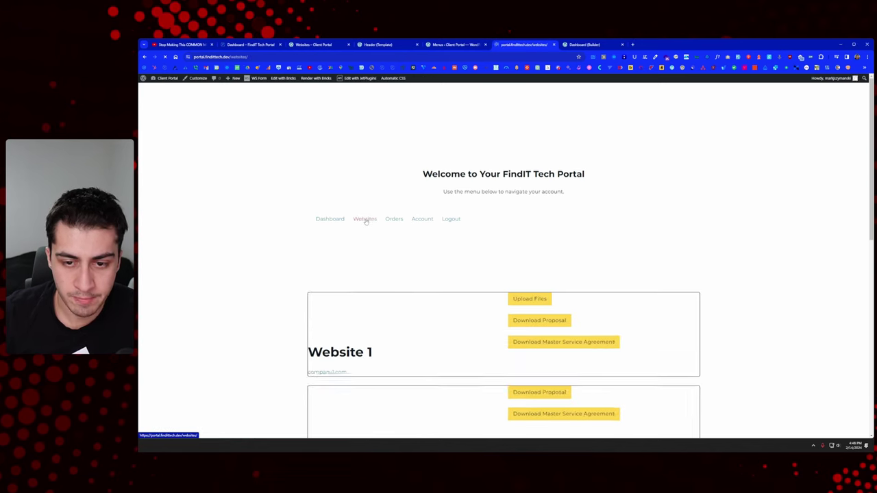
pyautogui.scroll(-2, 391, 234)
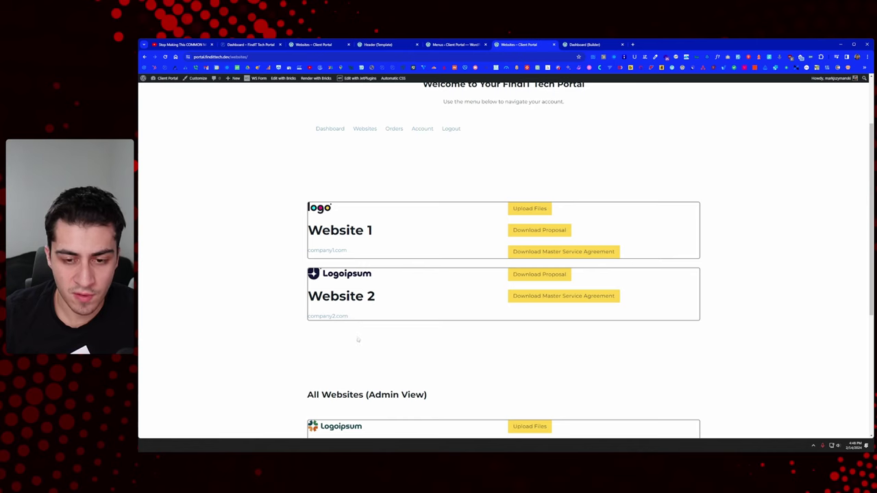
pyautogui.tripleClick(393, 233)
pyautogui.click(393, 232)
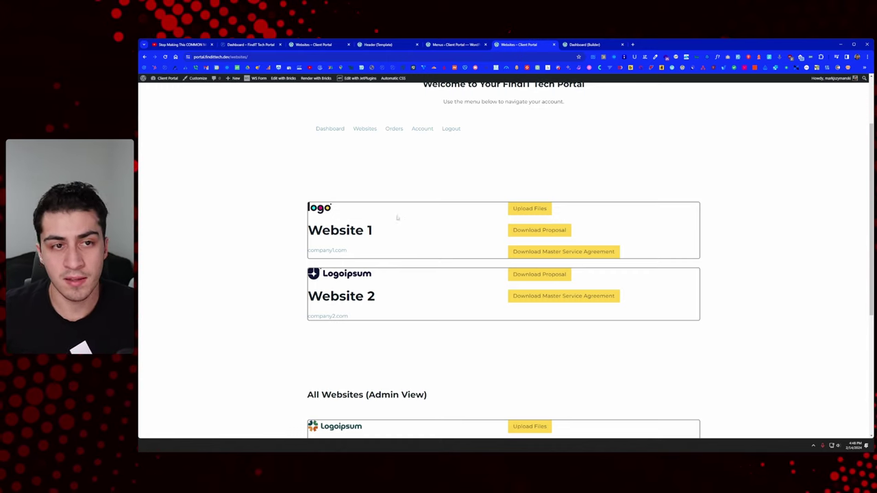
# Open the Websites page of the FindIT Tech Portal and examine its Active Projects and Completed Projects tables.
pyautogui.click(237, 45)
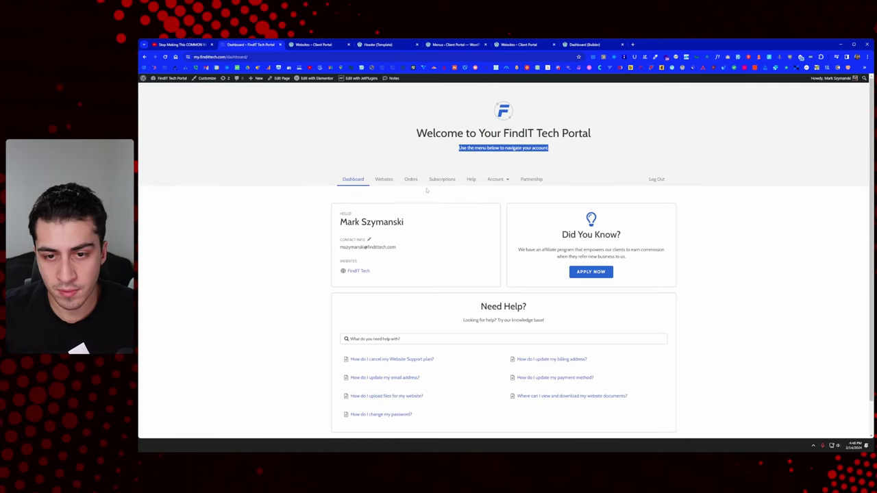
pyautogui.click(384, 179)
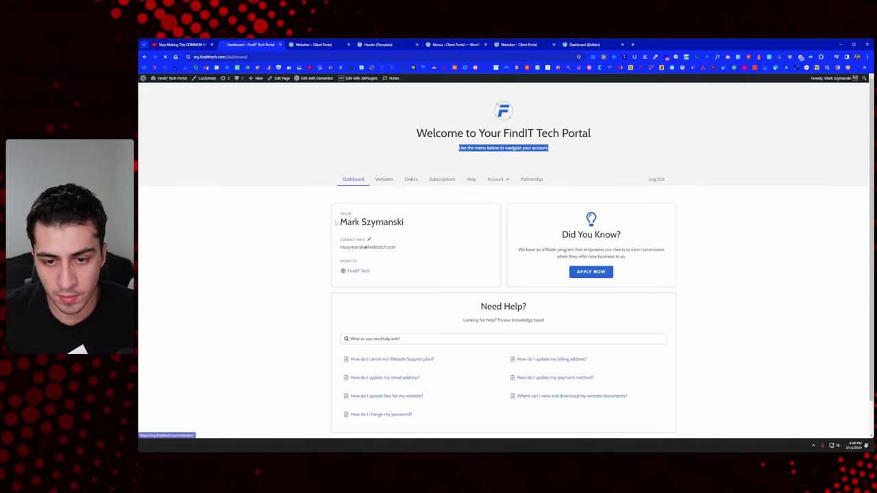
pyautogui.scroll(-1, 328, 223)
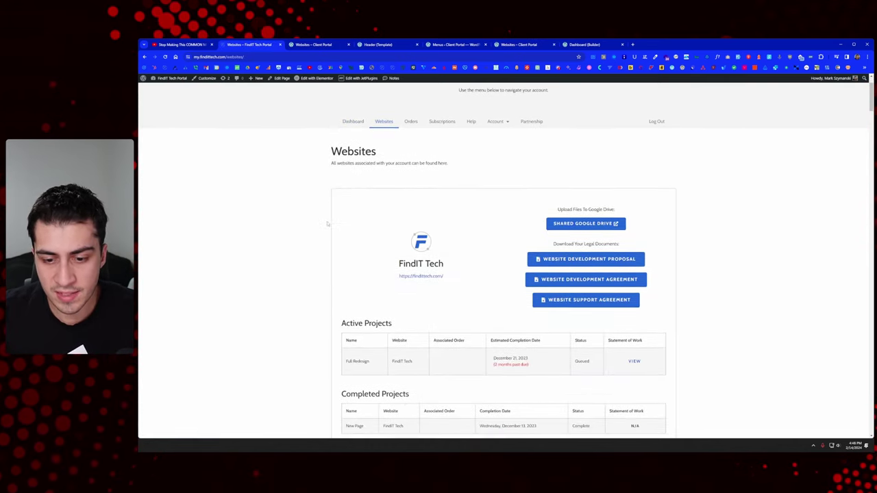
pyautogui.scroll(-1, 333, 223)
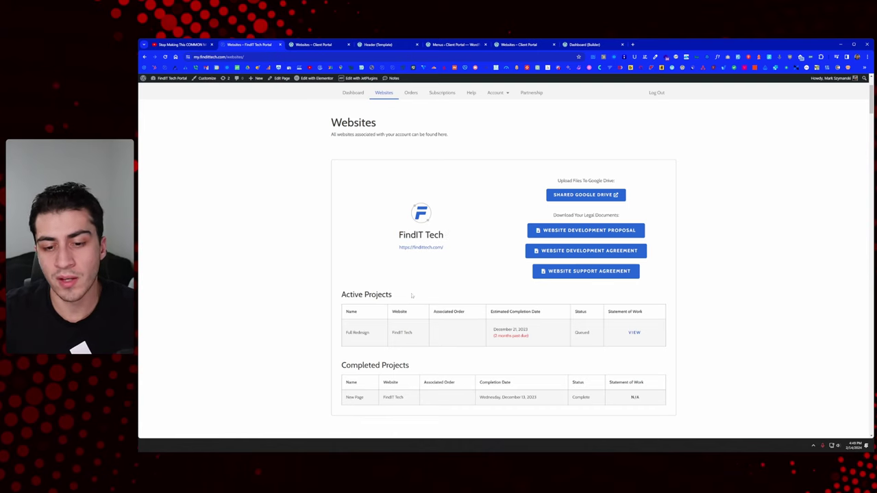
pyautogui.moveTo(340, 293); pyautogui.dragTo(468, 346)
pyautogui.click(231, 298)
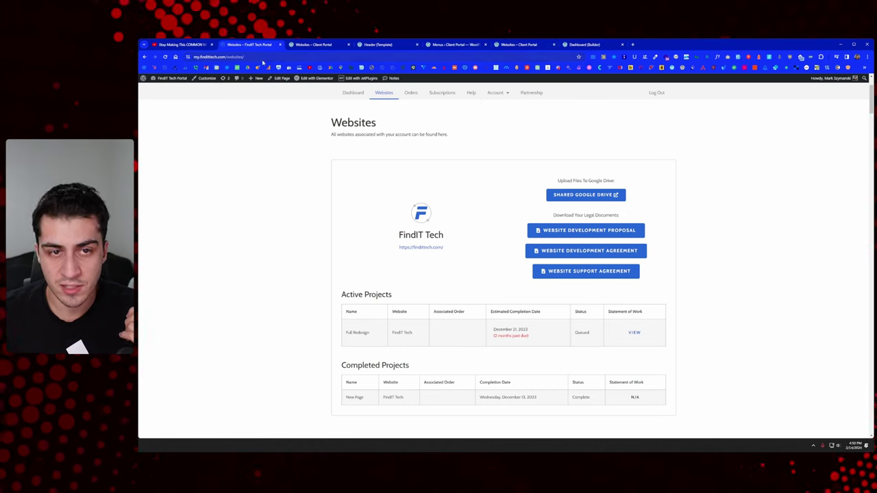
# Open the client portal's WordPress admin in a new tab and open the Website 1 entry for editing.
pyautogui.click(511, 44)
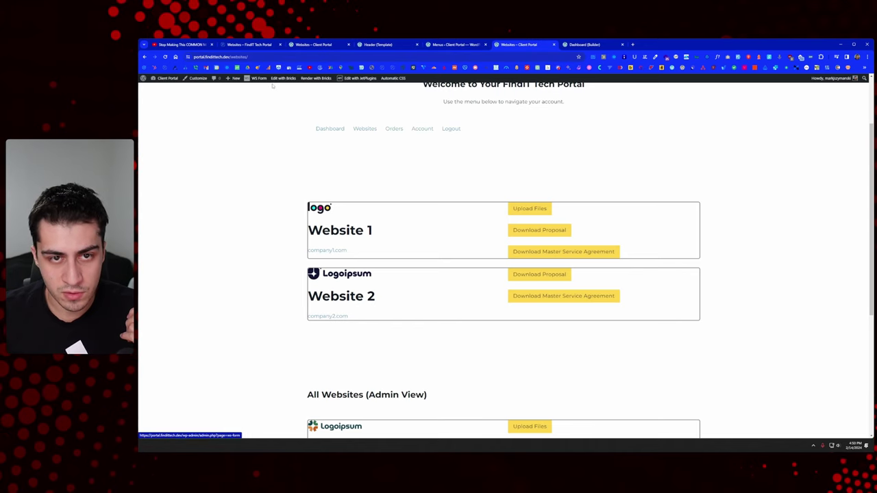
pyautogui.middleClick(167, 85)
pyautogui.click(584, 46)
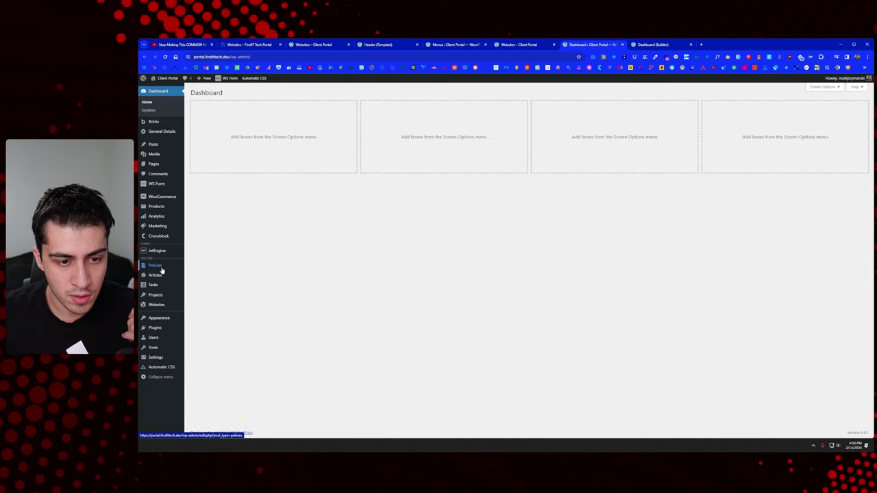
pyautogui.moveTo(161, 159)
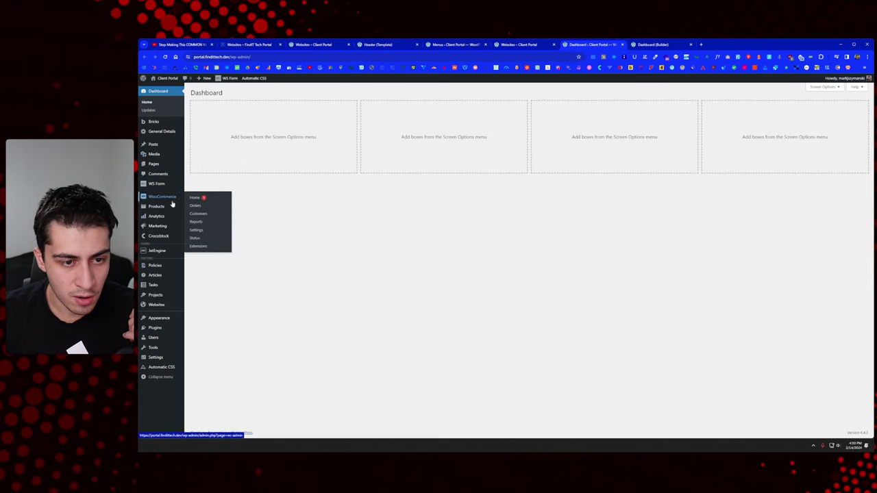
pyautogui.click(165, 309)
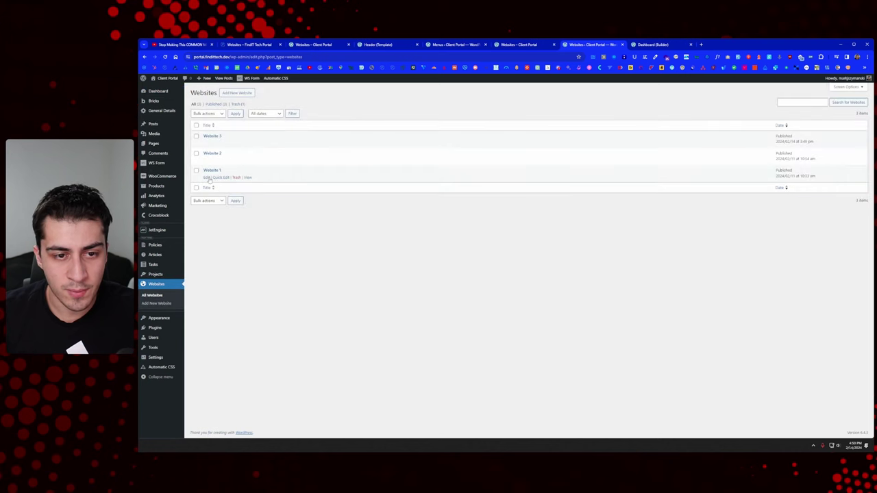
pyautogui.click(213, 170)
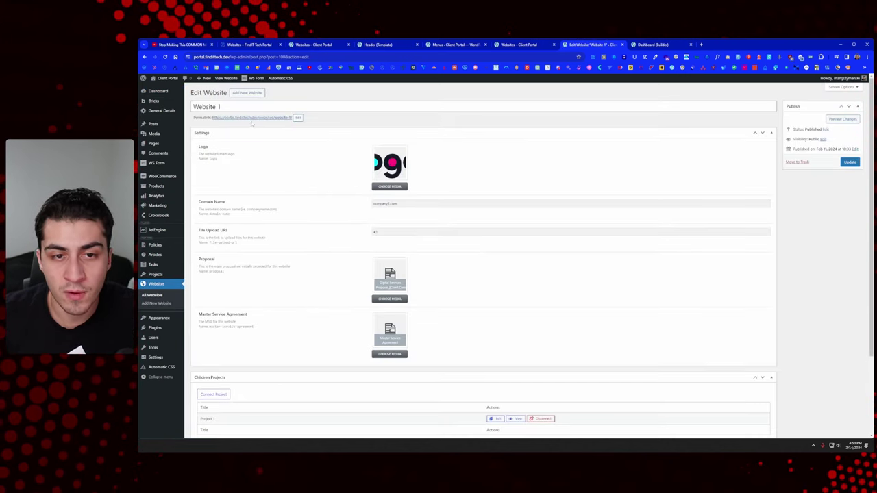
# View Website 1's single page in a new tab and examine the website-1 slug in its URL.
pyautogui.middleClick(264, 119)
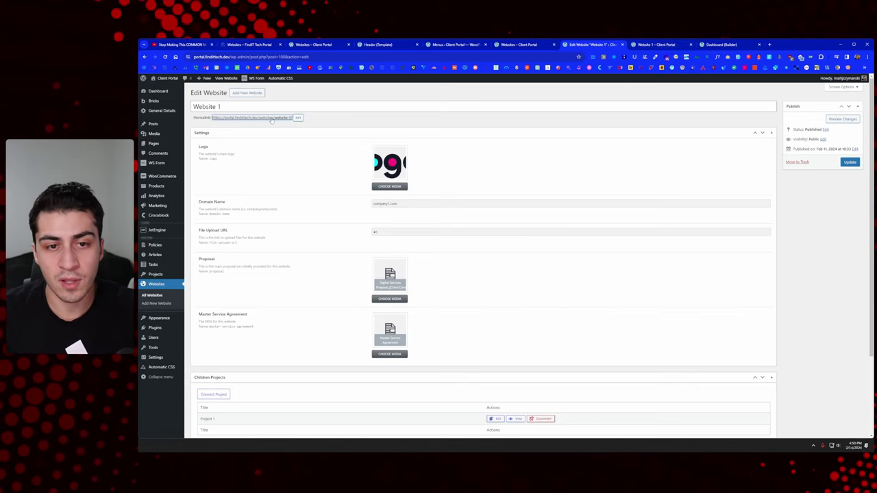
pyautogui.click(658, 46)
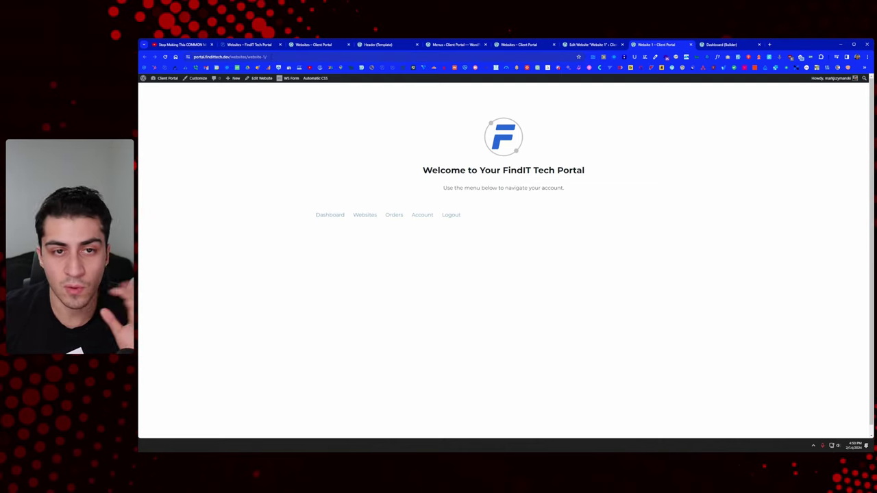
pyautogui.click(280, 57)
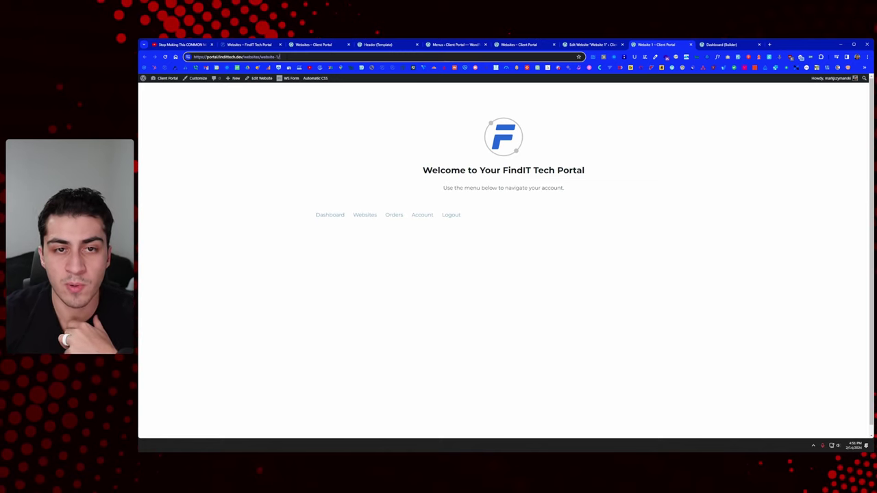
pyautogui.moveTo(280, 57); pyautogui.dragTo(261, 57)
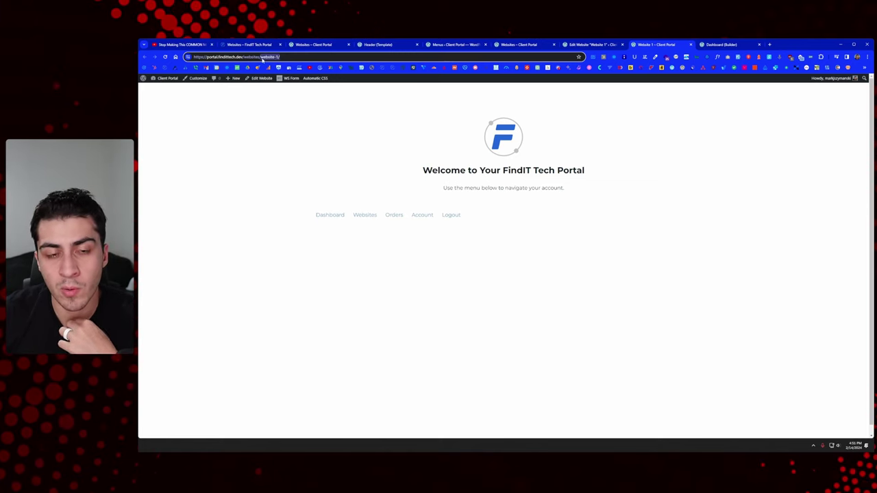